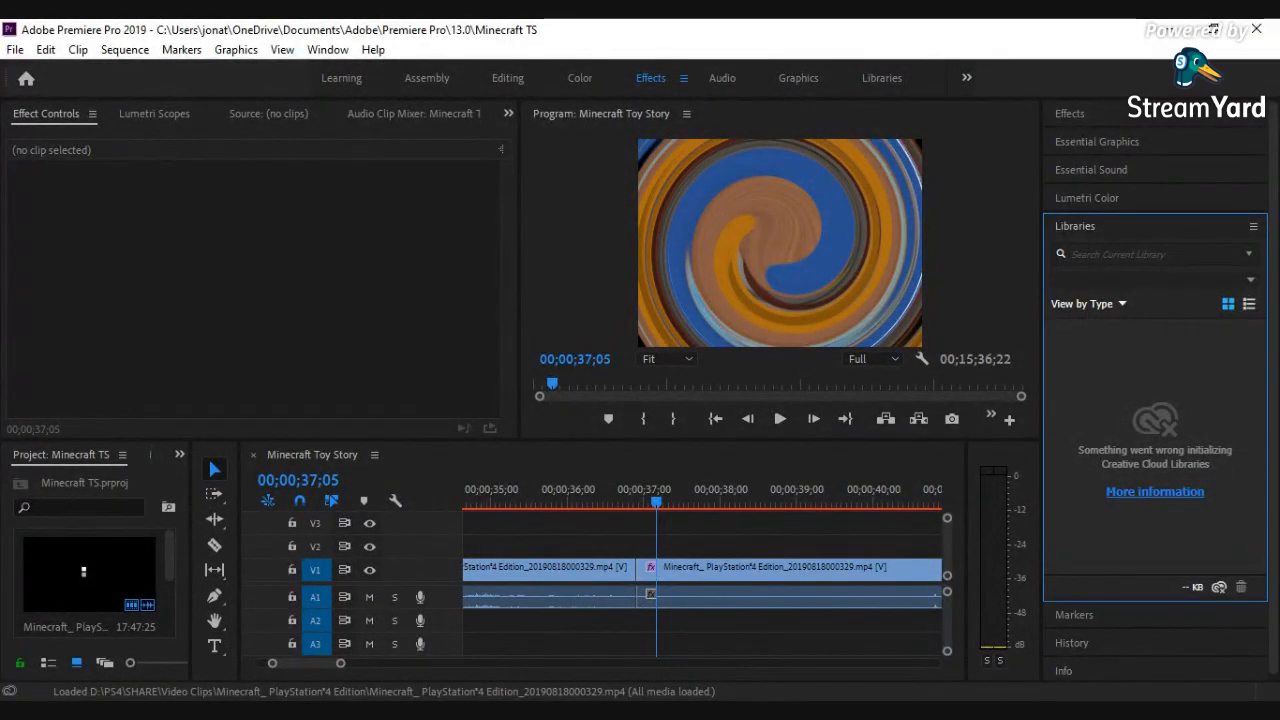
Create a new project named PremiereProCC2019Lessons.
click(100, 645)
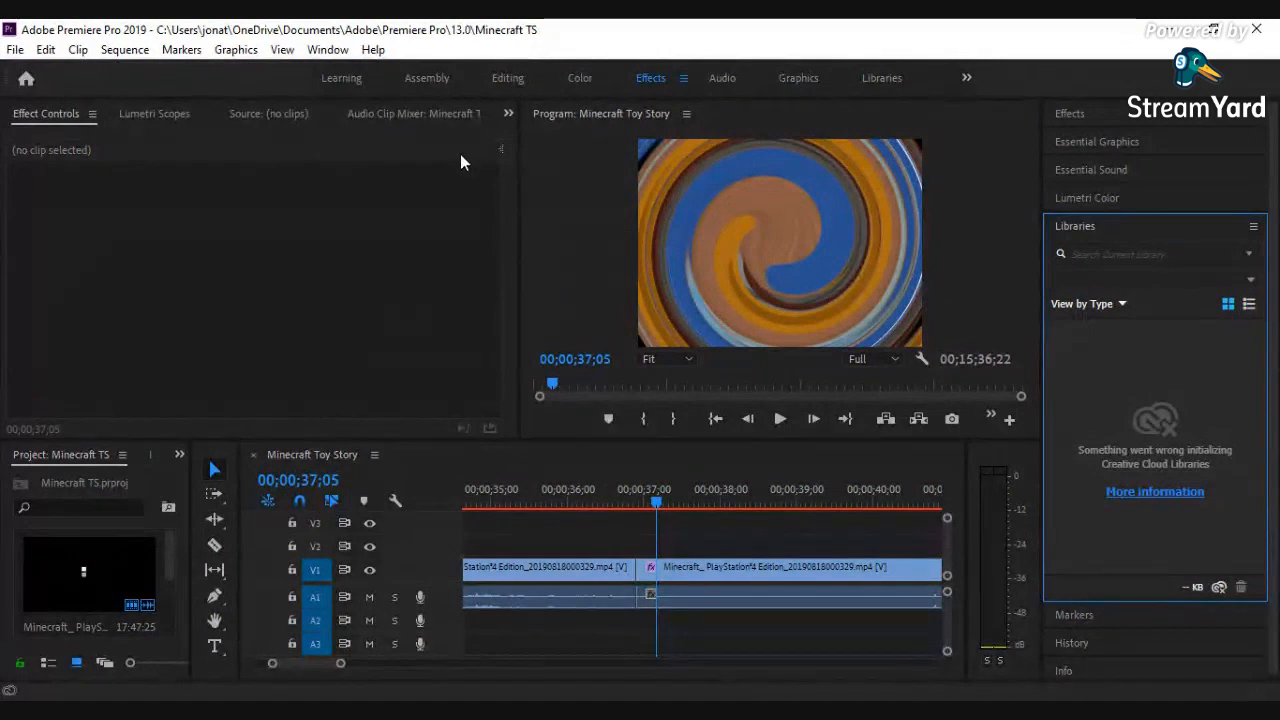
click(16, 52)
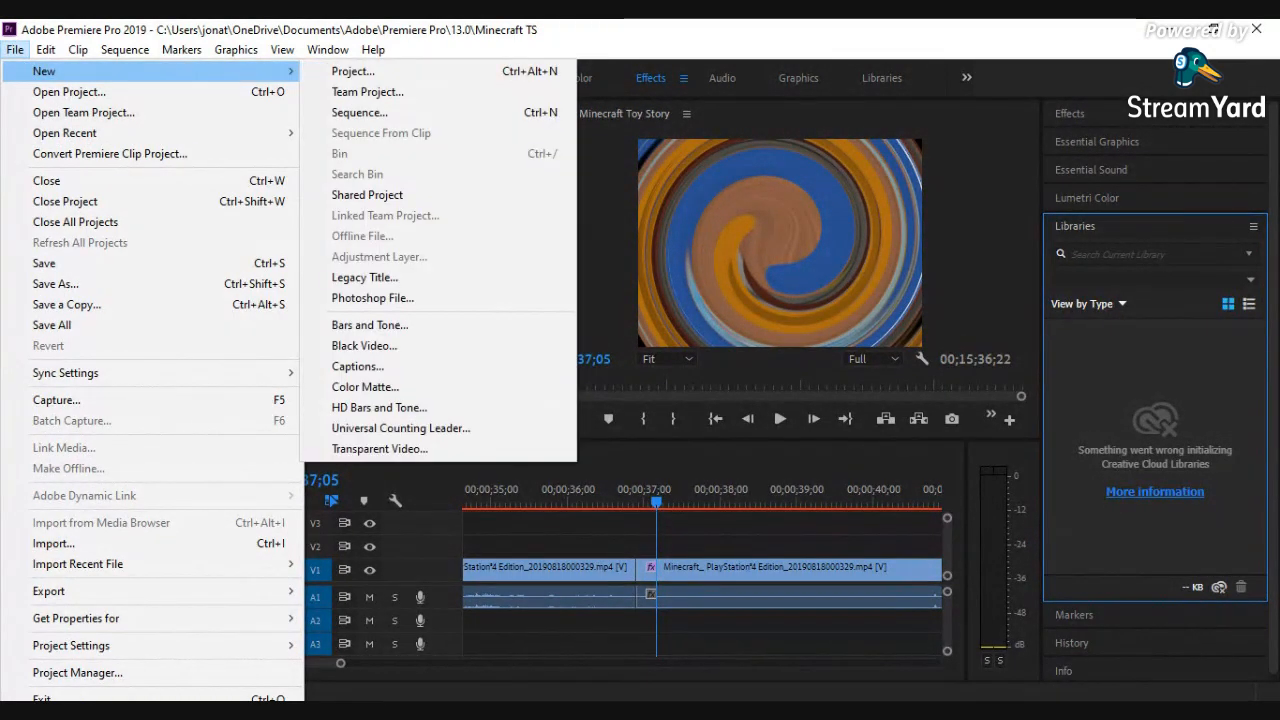
click(13, 49)
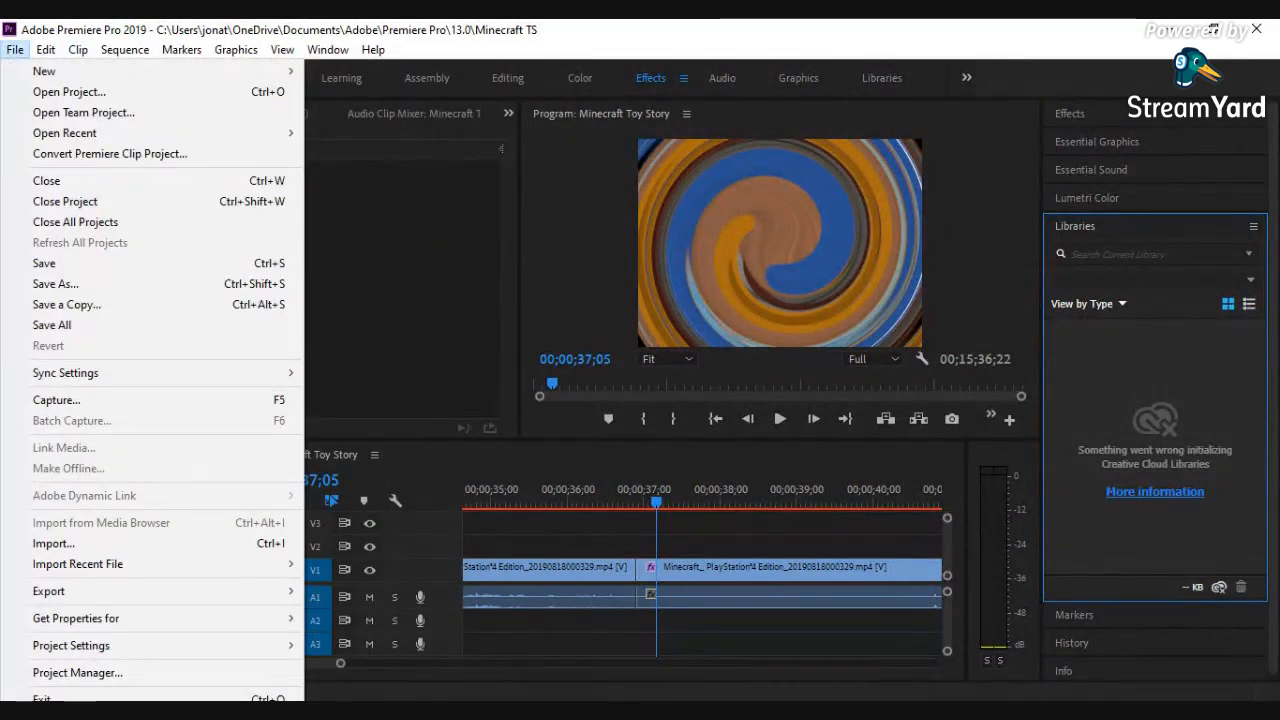
mouse_move(44, 71)
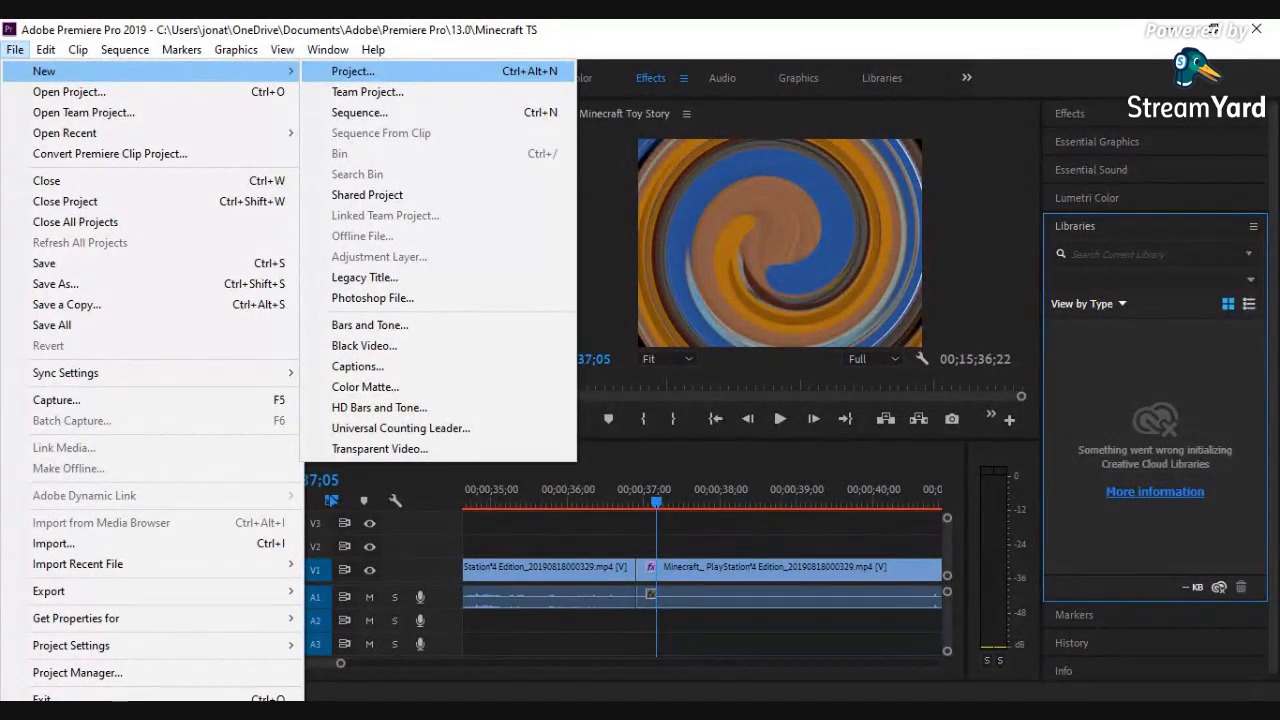
click(394, 71)
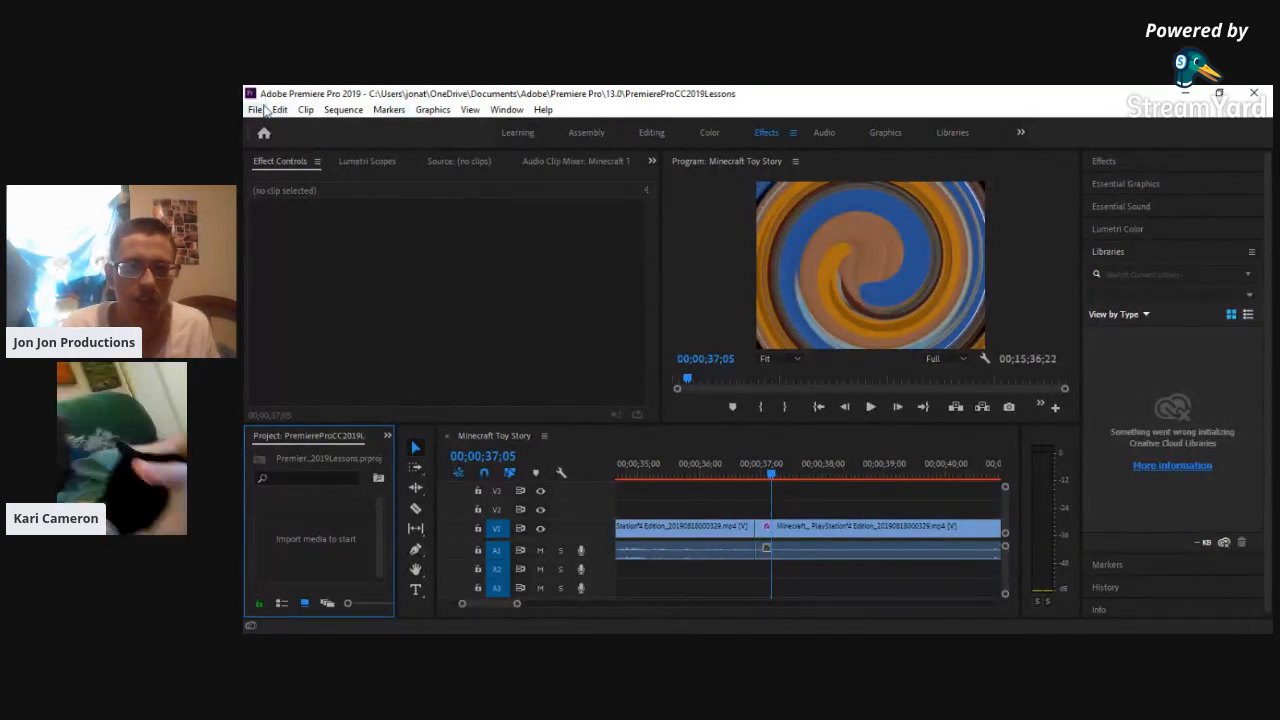
Create a new sequence named PremiereProCC2019 in the project.
click(257, 110)
mouse_move(278, 127)
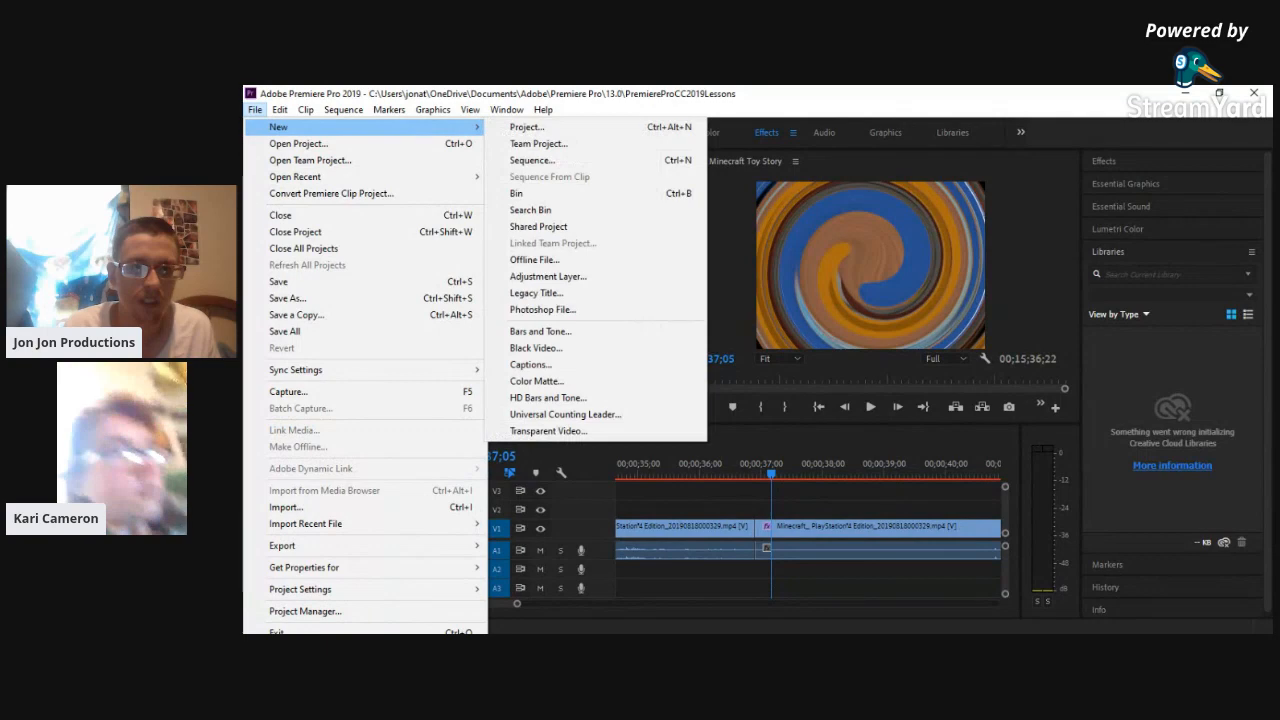
click(545, 161)
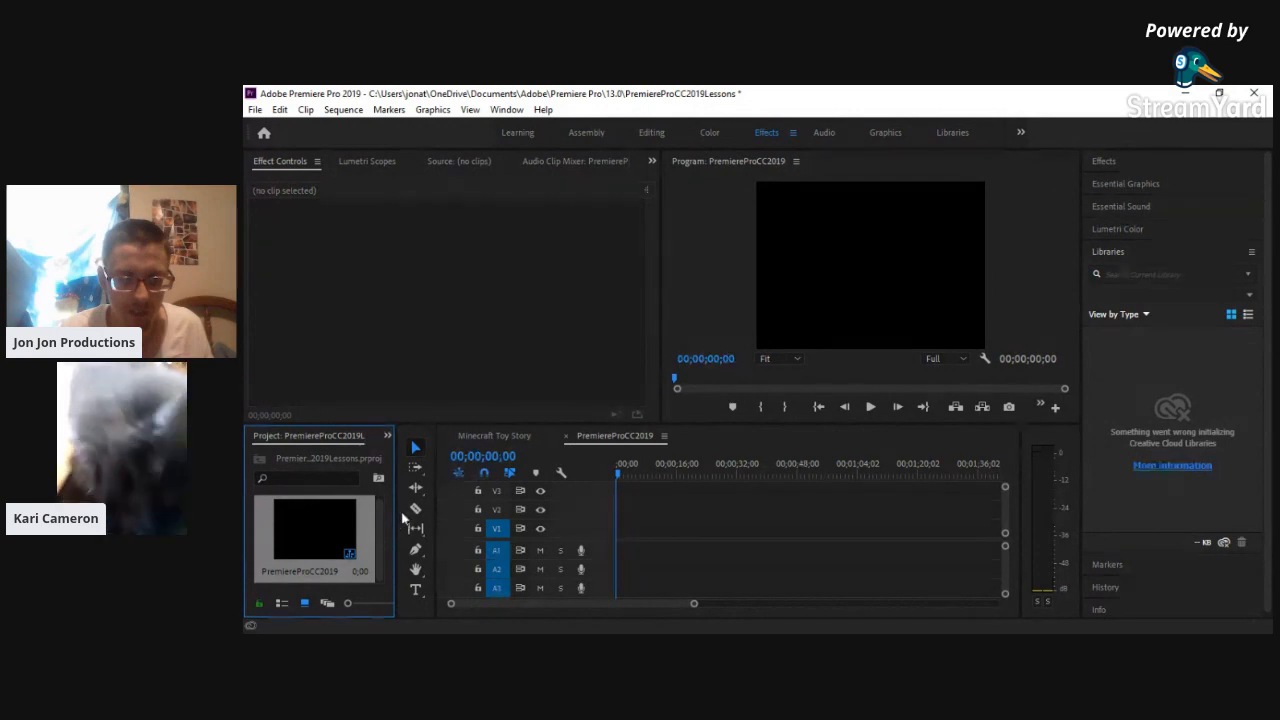
Widen the project media area and import the Vegas Pro 16 cool intro and thumbnail tutorial videos.
drag(395, 511, 442, 512)
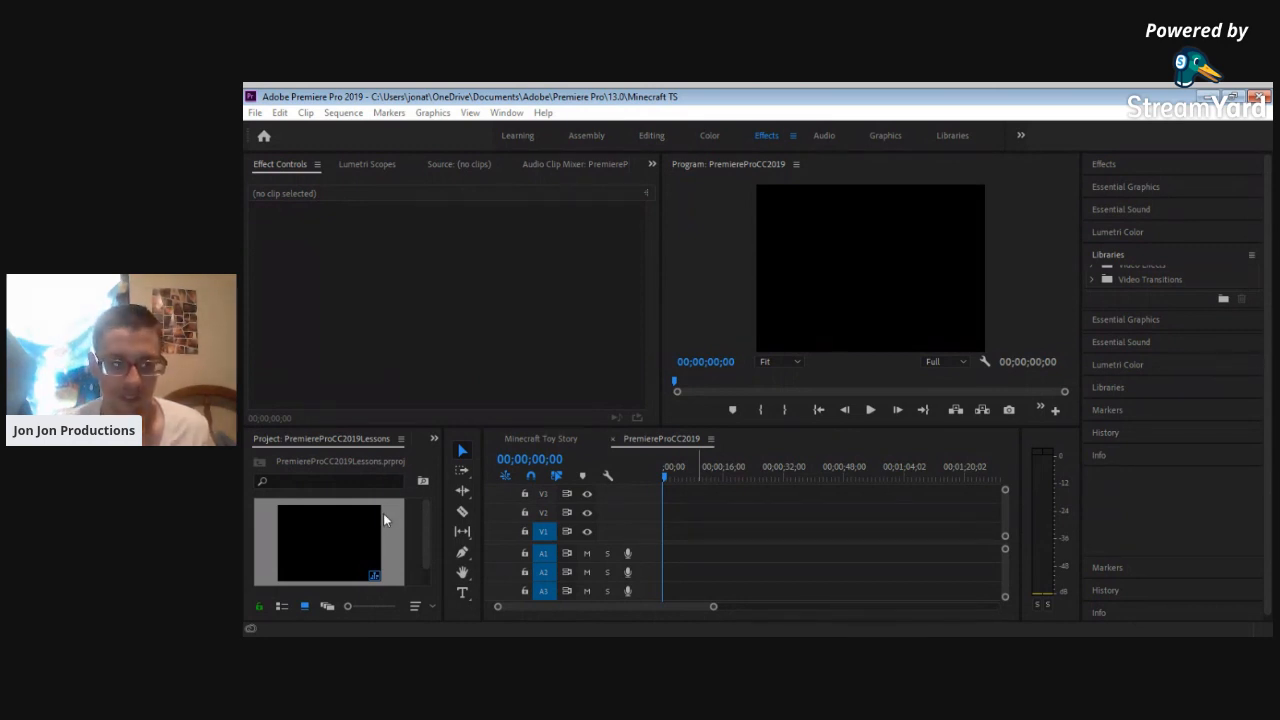
click(428, 515)
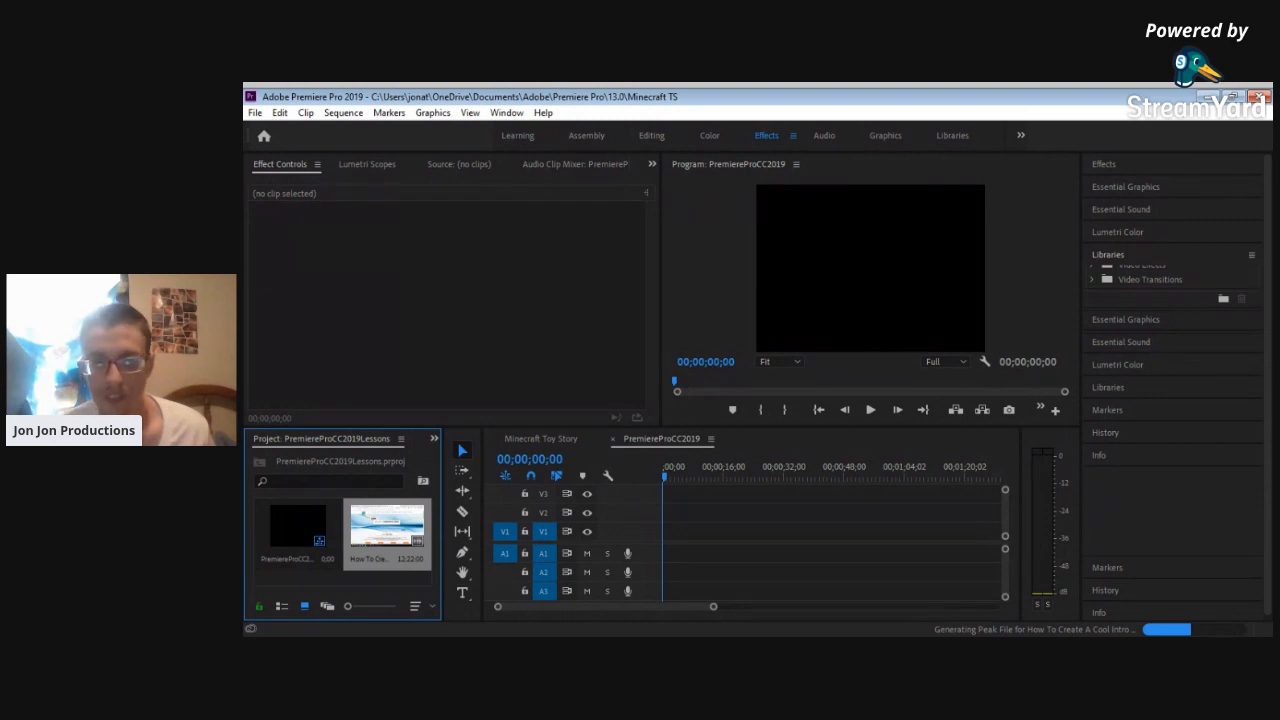
click(535, 277)
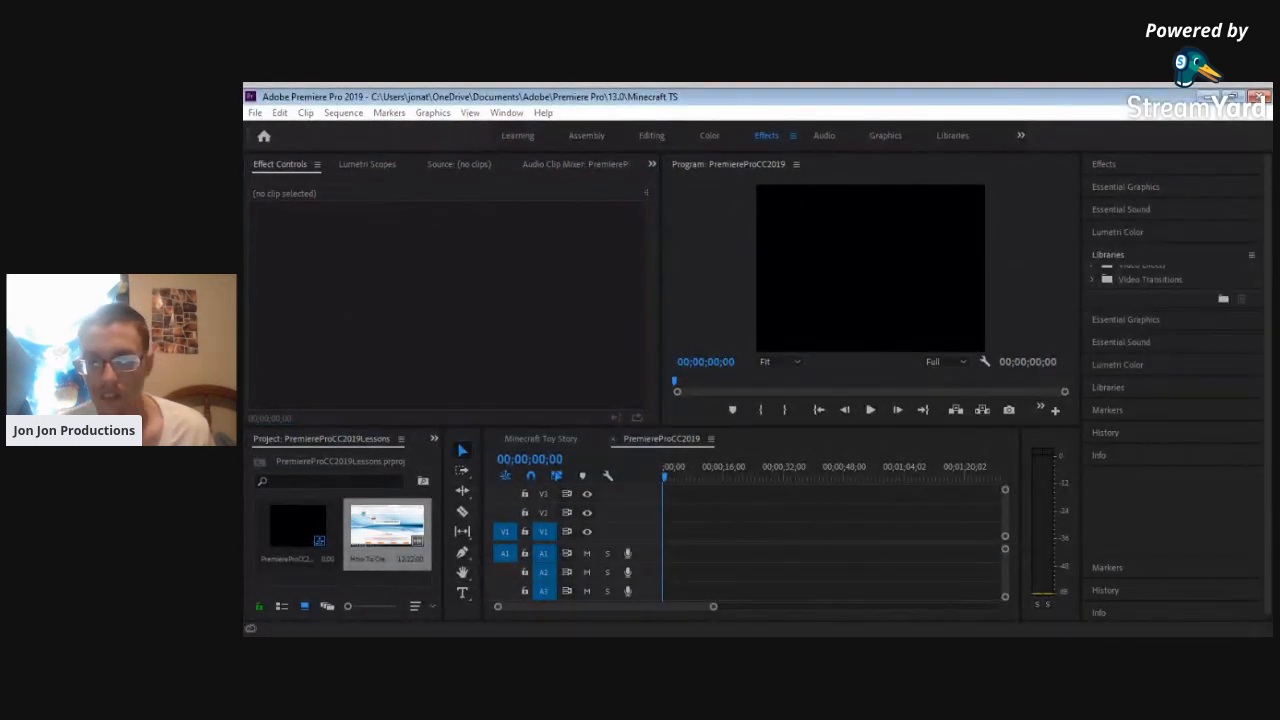
double_click(376, 567)
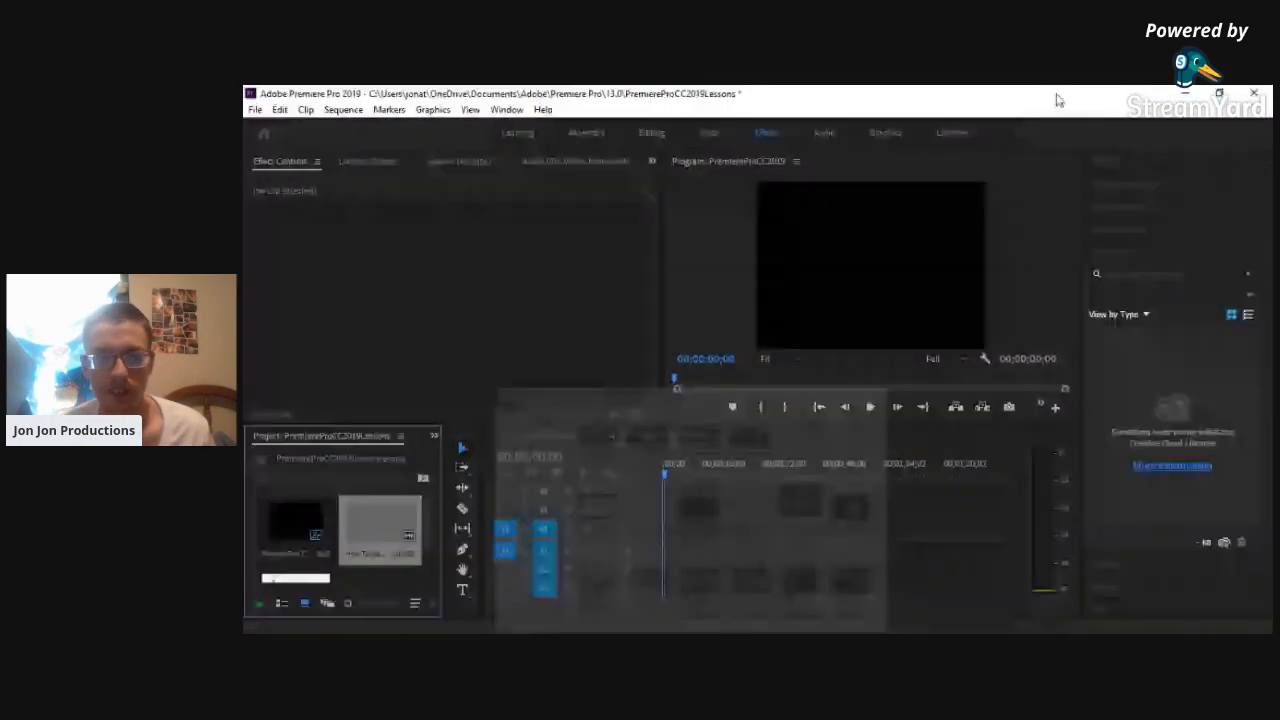
scroll(373, 549, down, 2)
scroll(373, 549, up, 2)
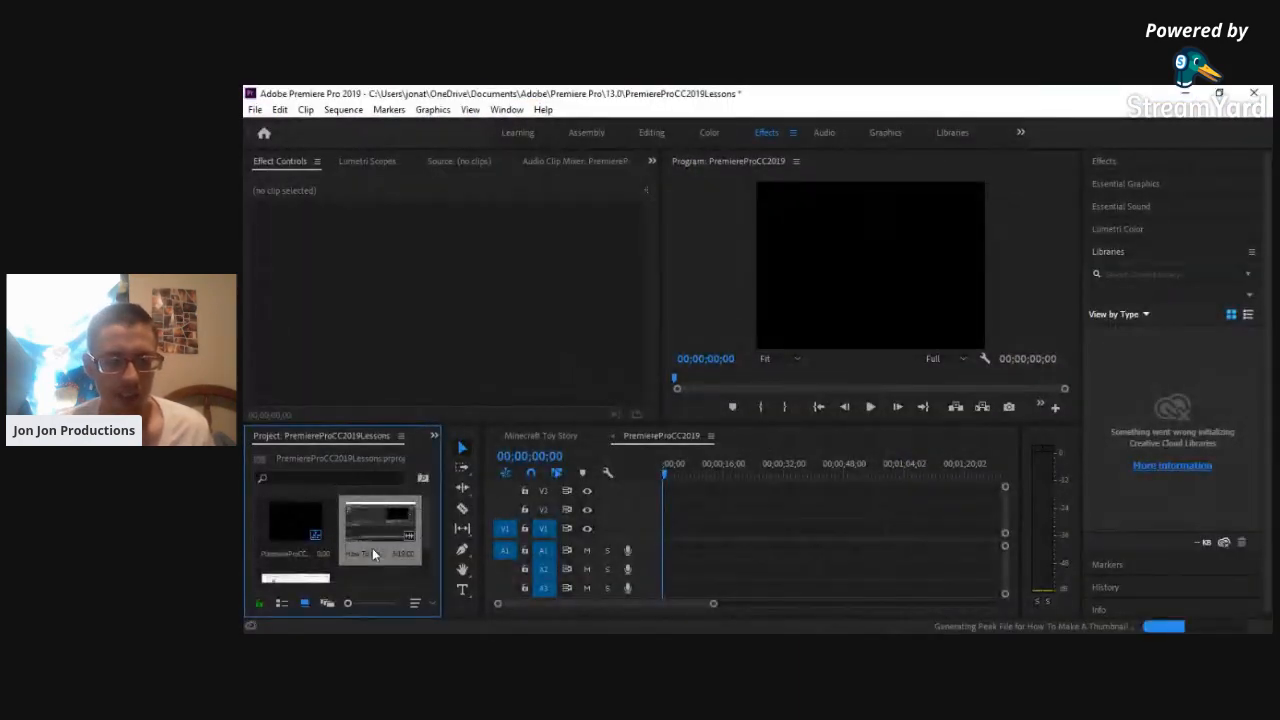
scroll(373, 549, down, 2)
scroll(372, 548, up, 2)
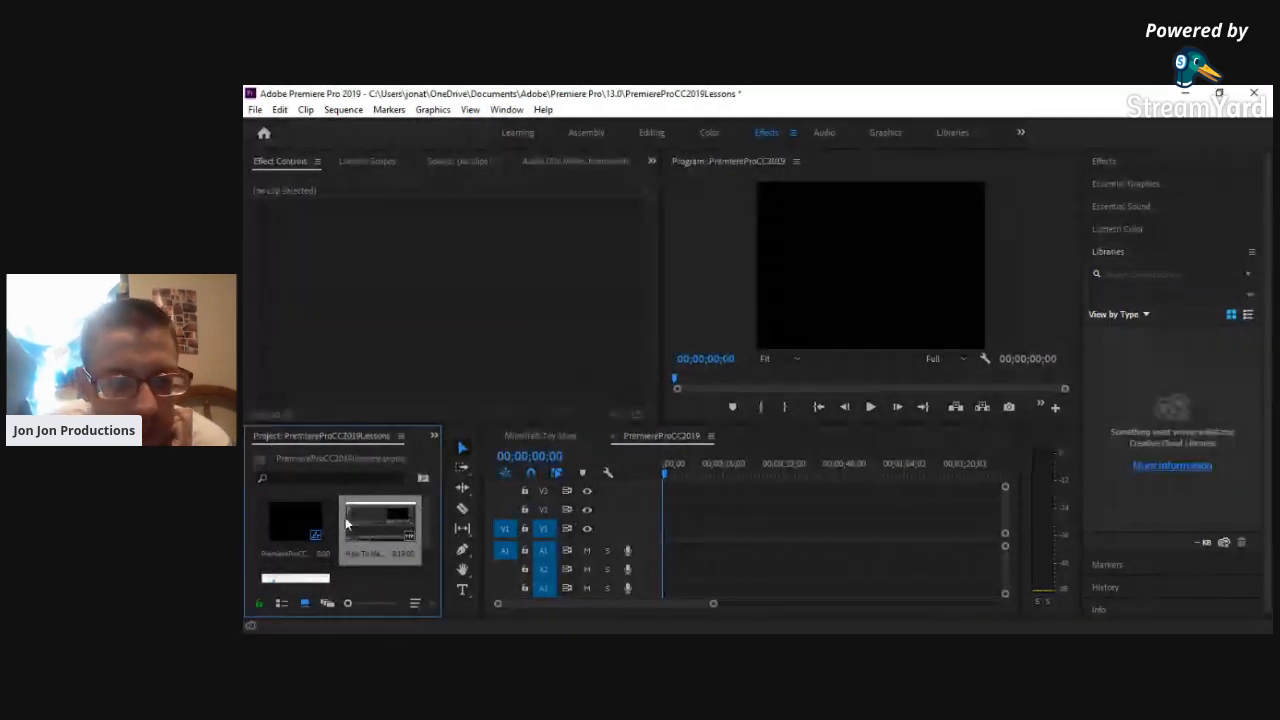
Place the How To Create A Cool Intro in Vegas Pro 16 clip at the start of tracks V1 and A1.
scroll(369, 526, down, 2)
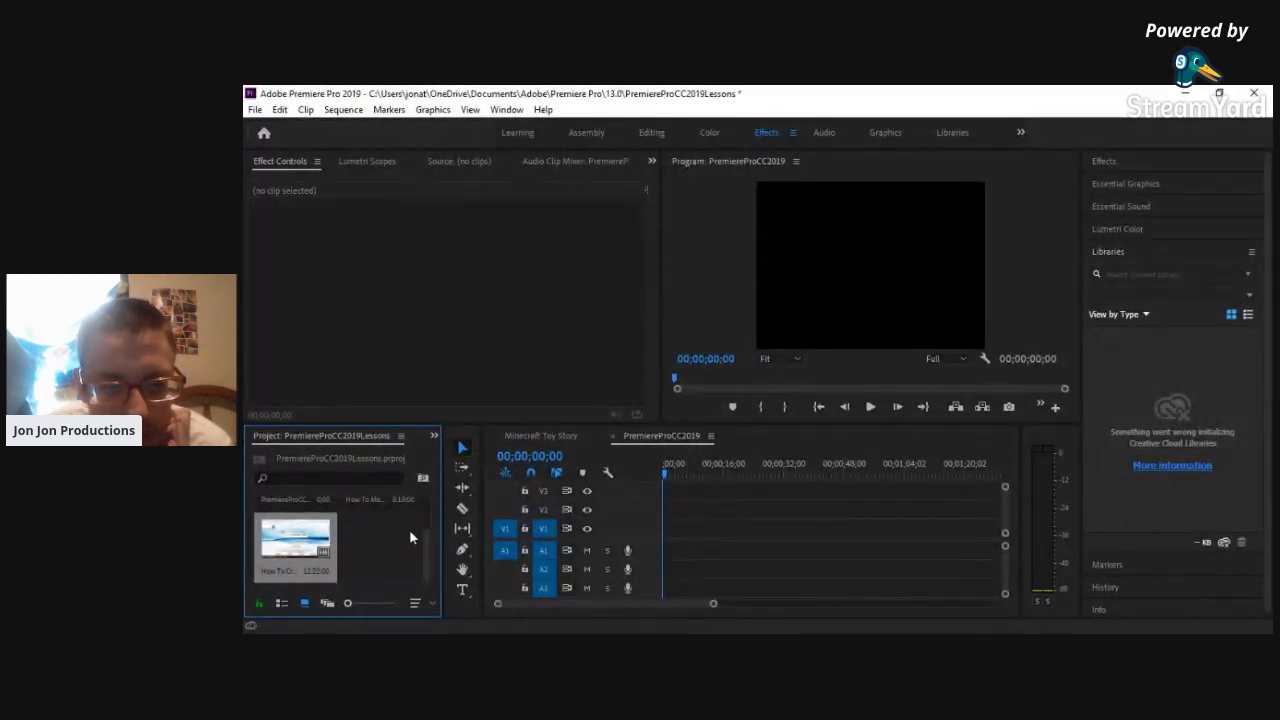
drag(300, 545, 662, 553)
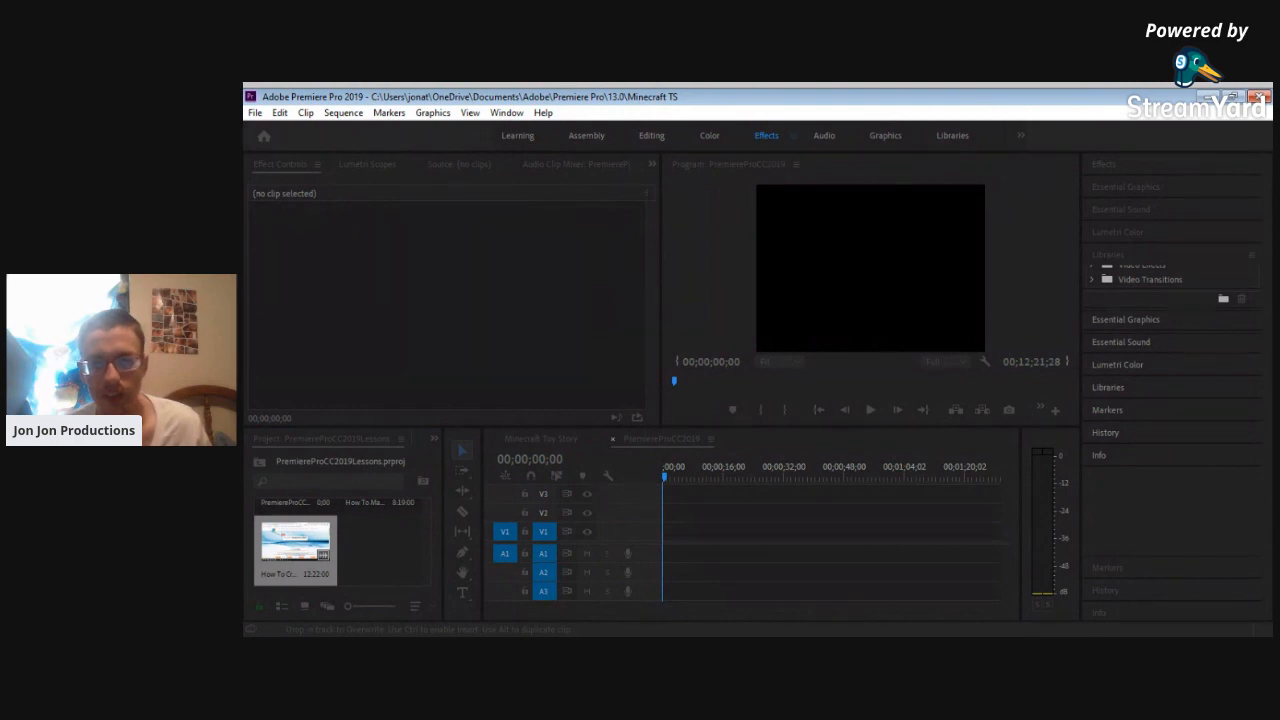
click(838, 396)
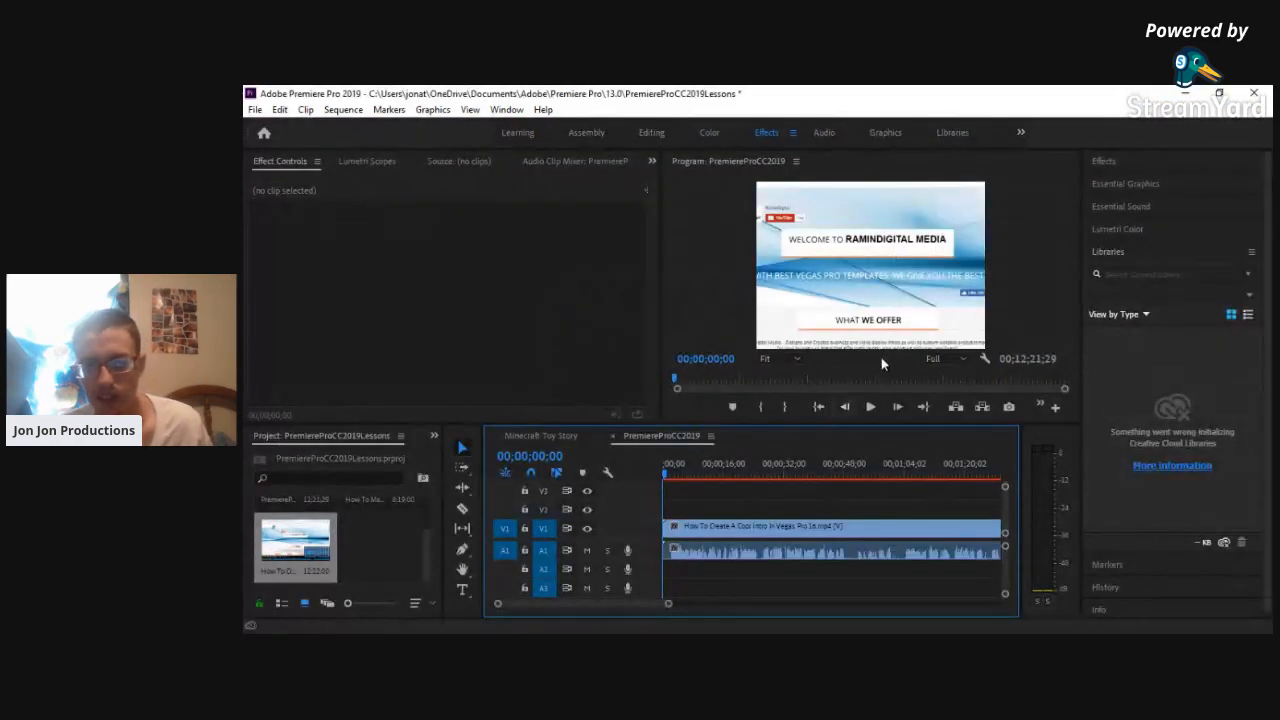
Set the program preview's playback resolution to 1/2, keeping the zoom level at Fit.
click(955, 362)
click(950, 372)
click(779, 362)
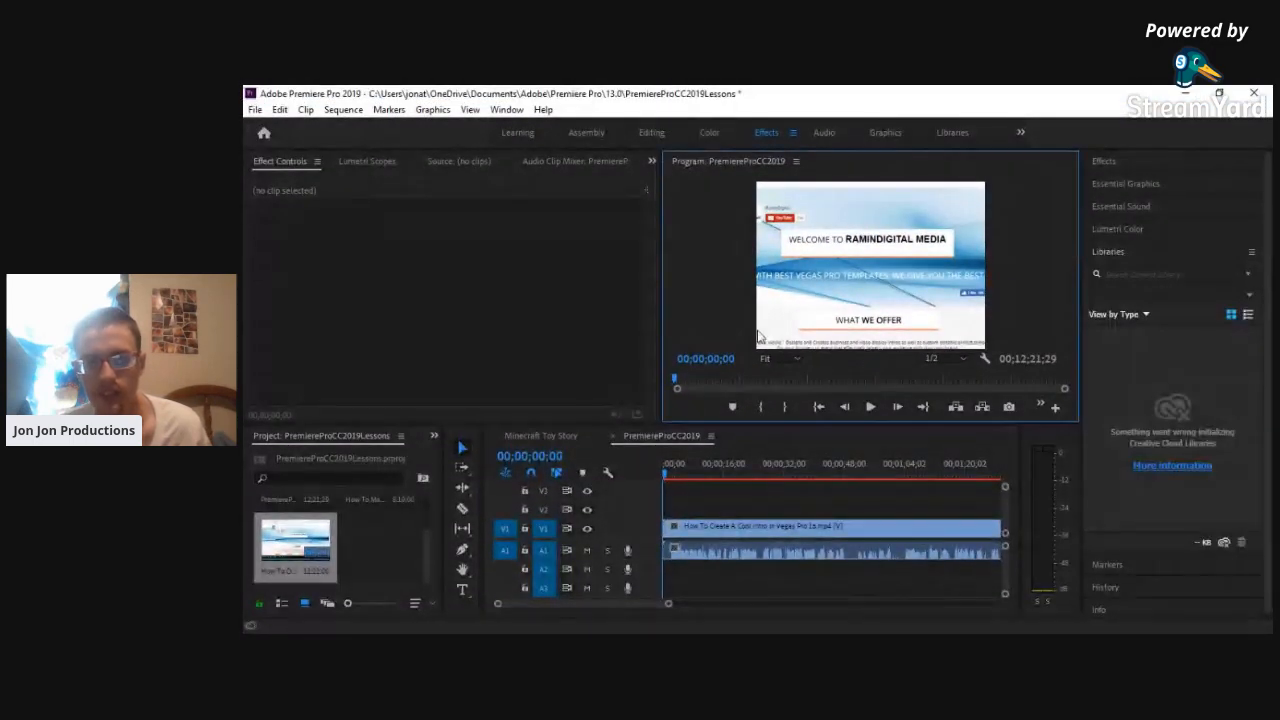
Fit the whole intro clip in the timeline and scrub the playhead through to its end at 00;12;21;20.
scroll(811, 558, down, 3)
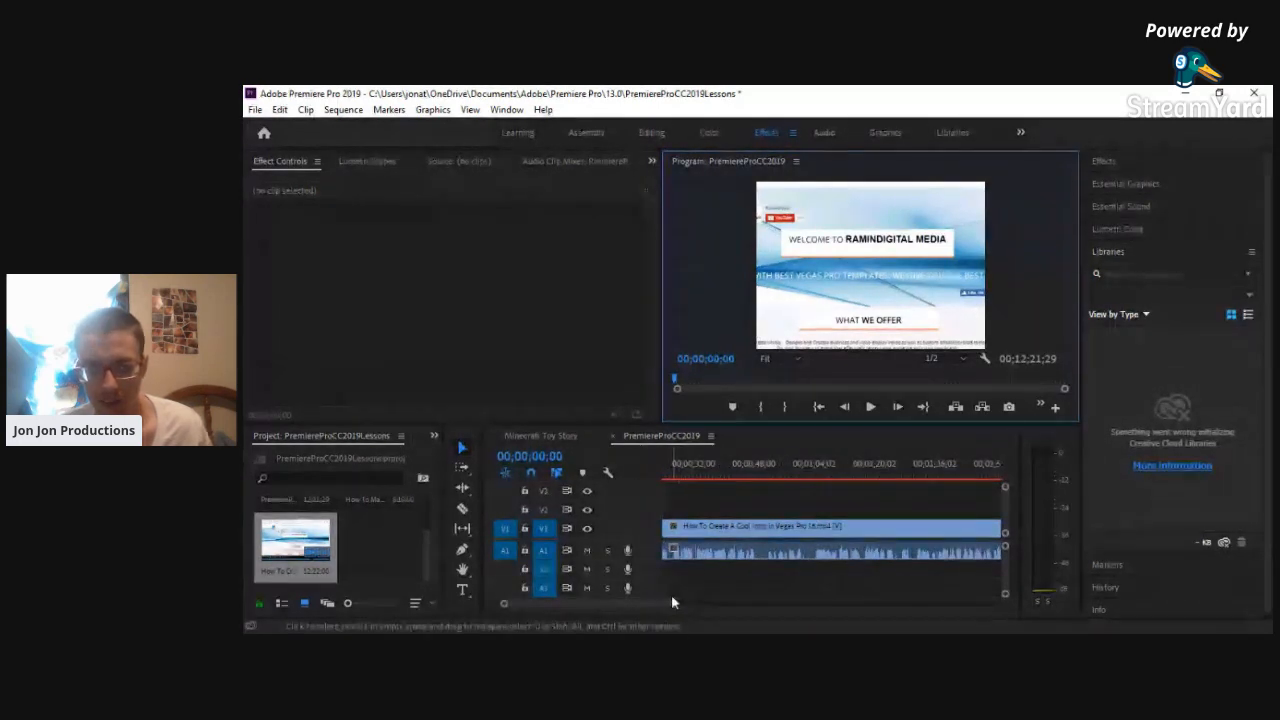
drag(674, 604, 948, 605)
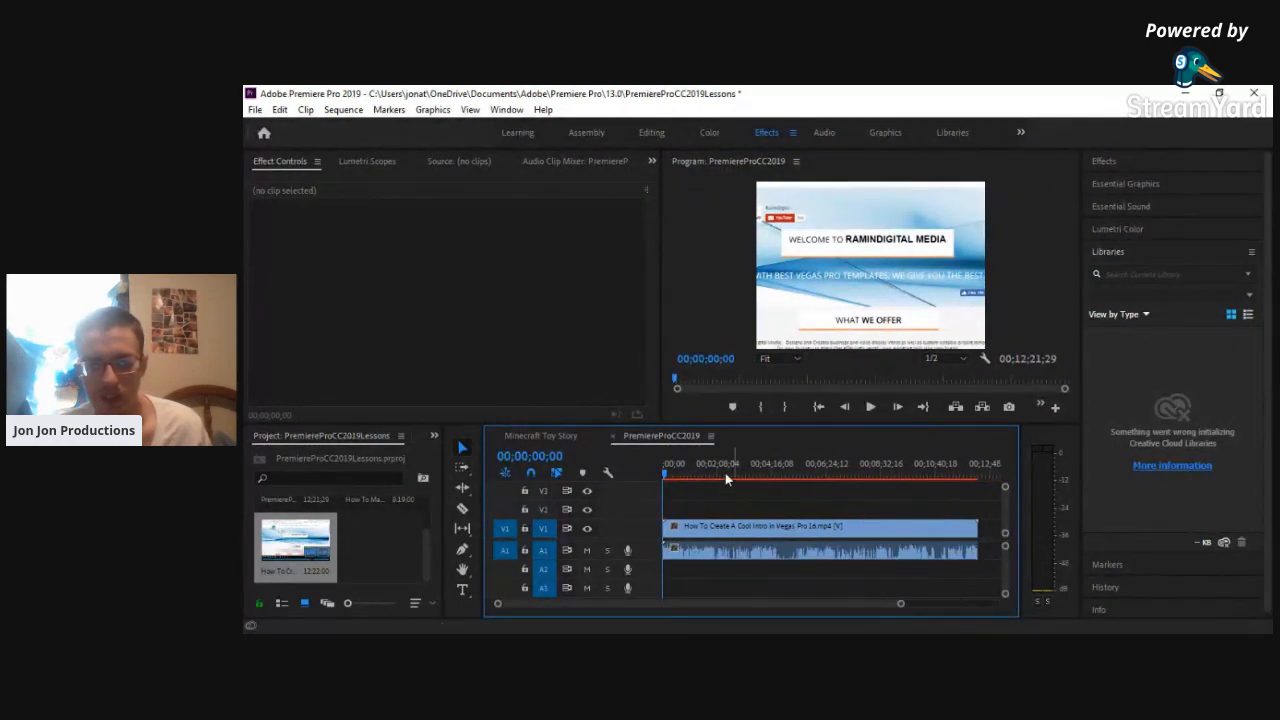
drag(687, 475, 764, 494)
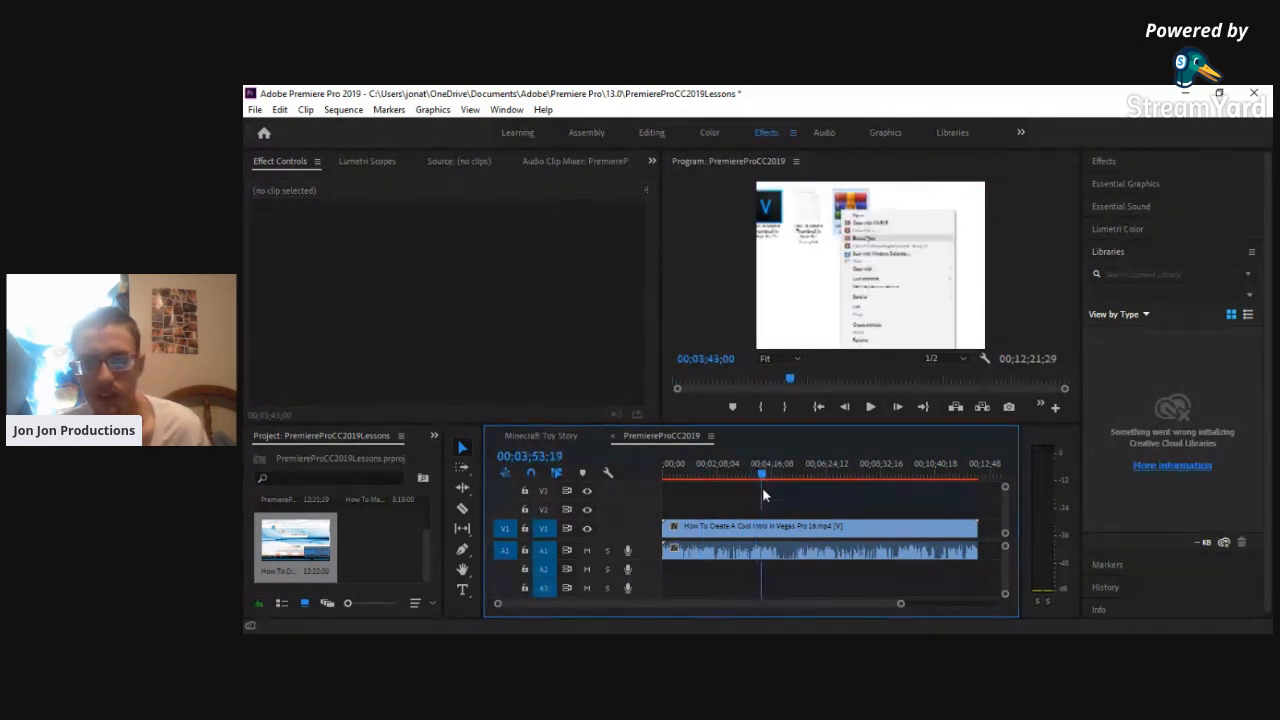
drag(763, 494, 982, 504)
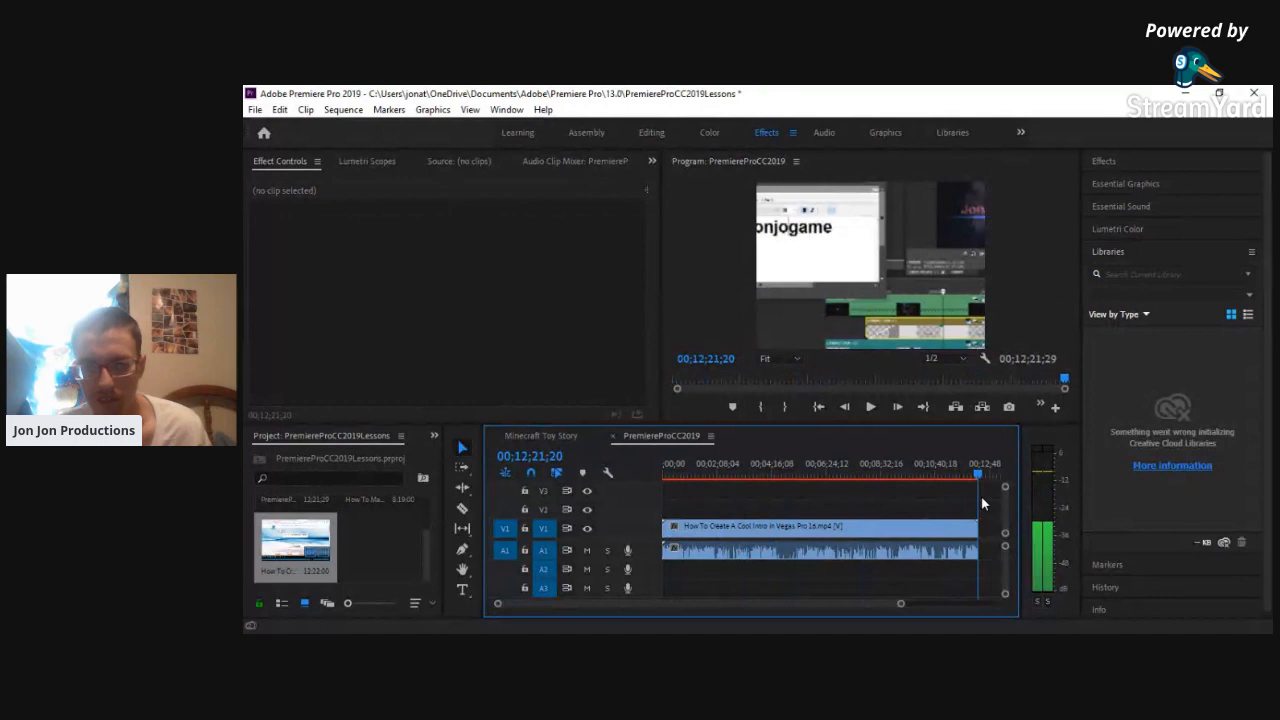
Append the How To Make A Thumbnail in Vegas Pro 16 clip directly after the intro clip on V1 and A1.
drag(901, 603, 996, 604)
drag(404, 552, 866, 551)
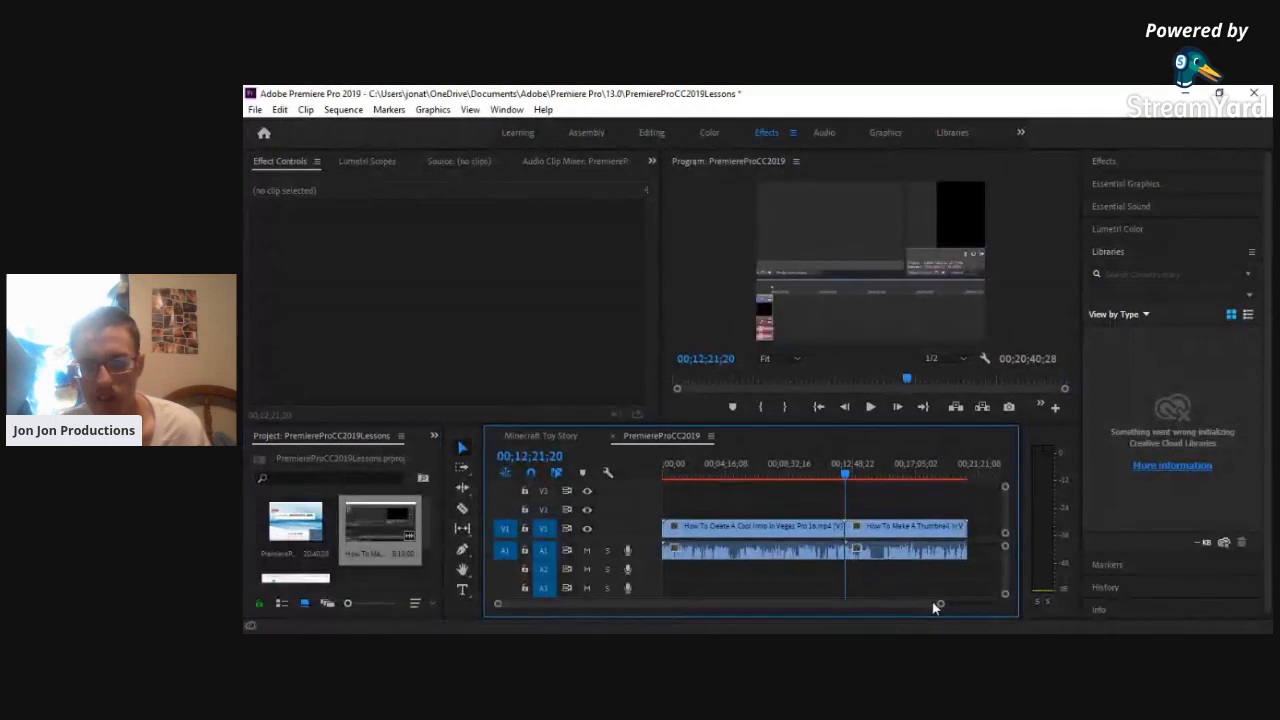
Scrub into the thumbnail clip to 00;14;18;05 and return the playhead to the cut at 00;12;22;11.
drag(940, 605, 909, 604)
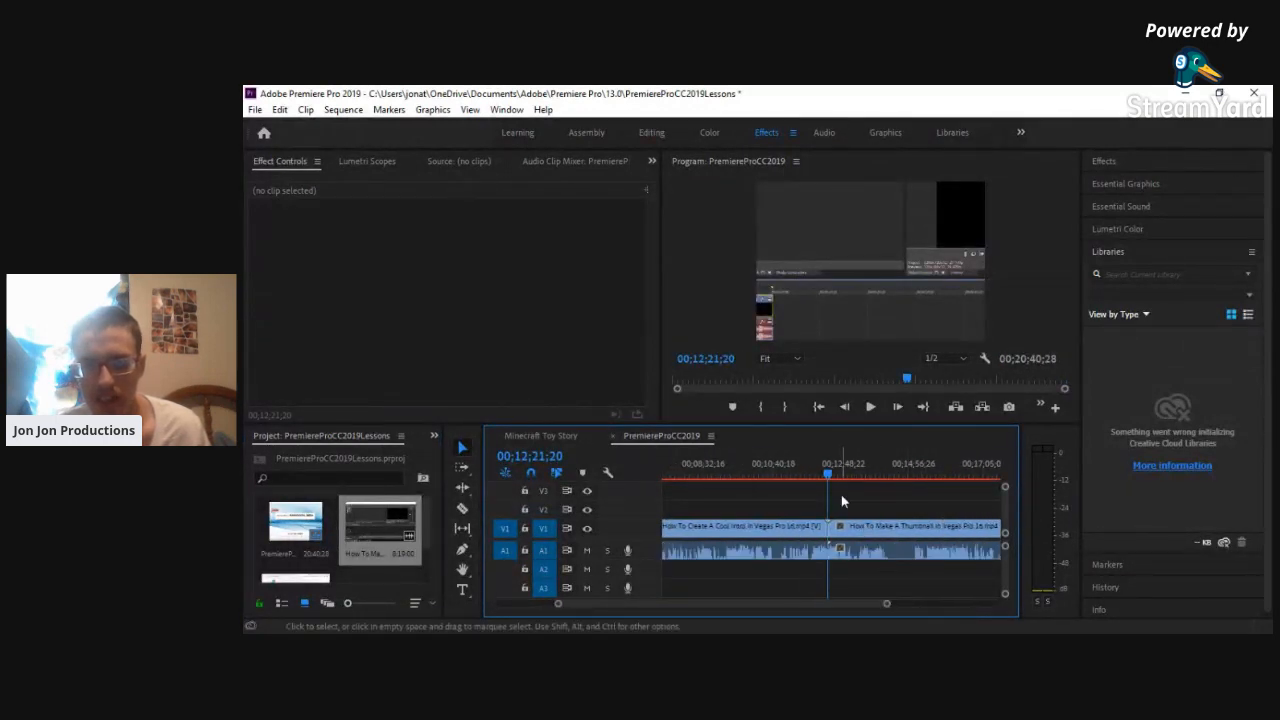
drag(829, 475, 892, 484)
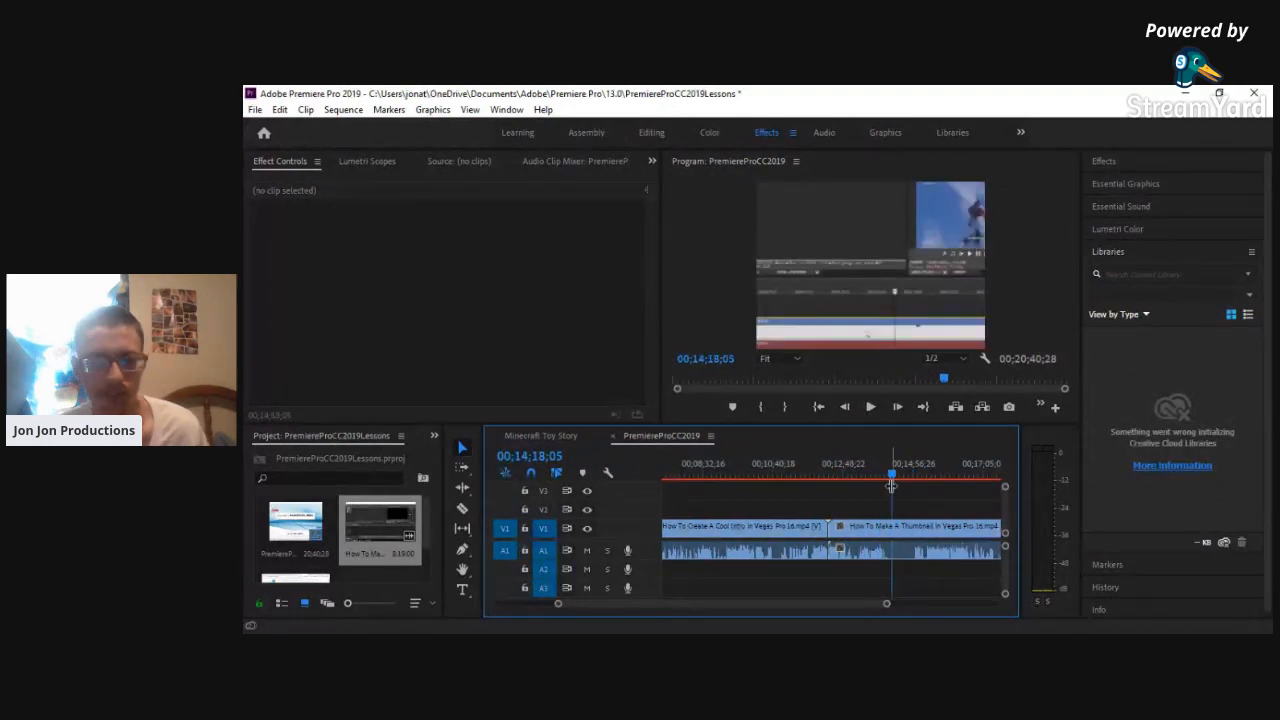
key(alt+Tab)
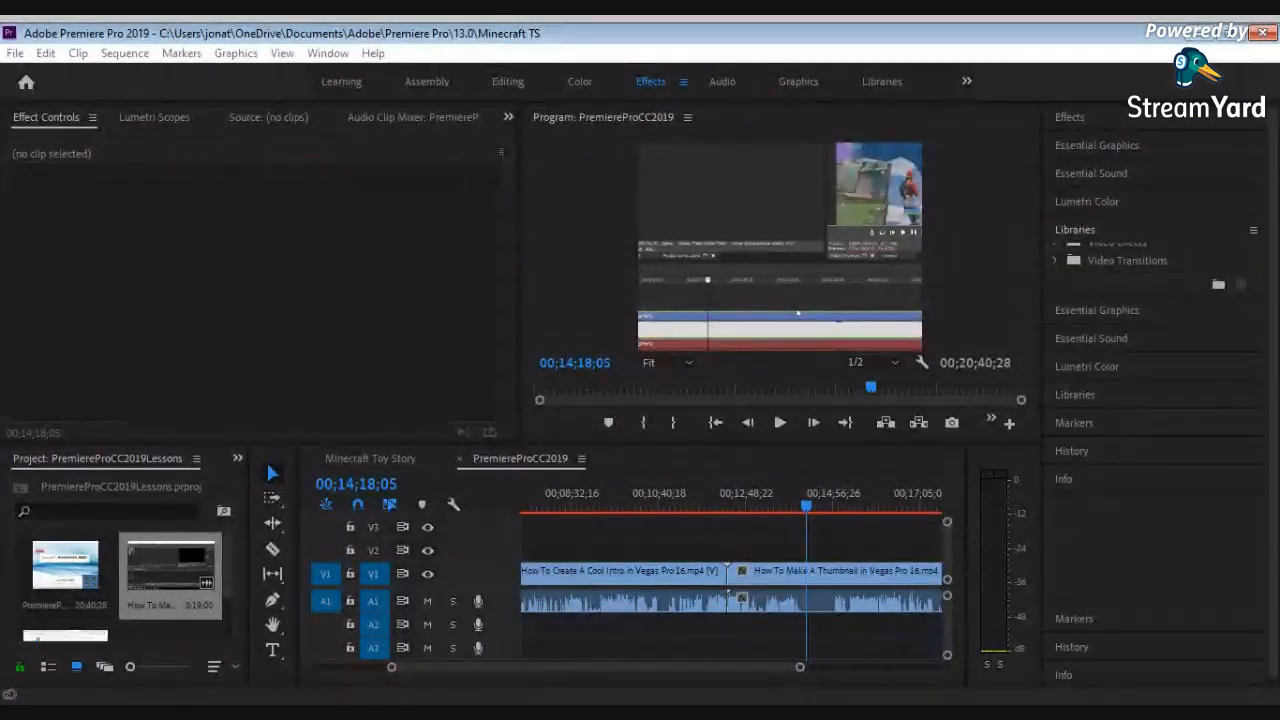
click(632, 515)
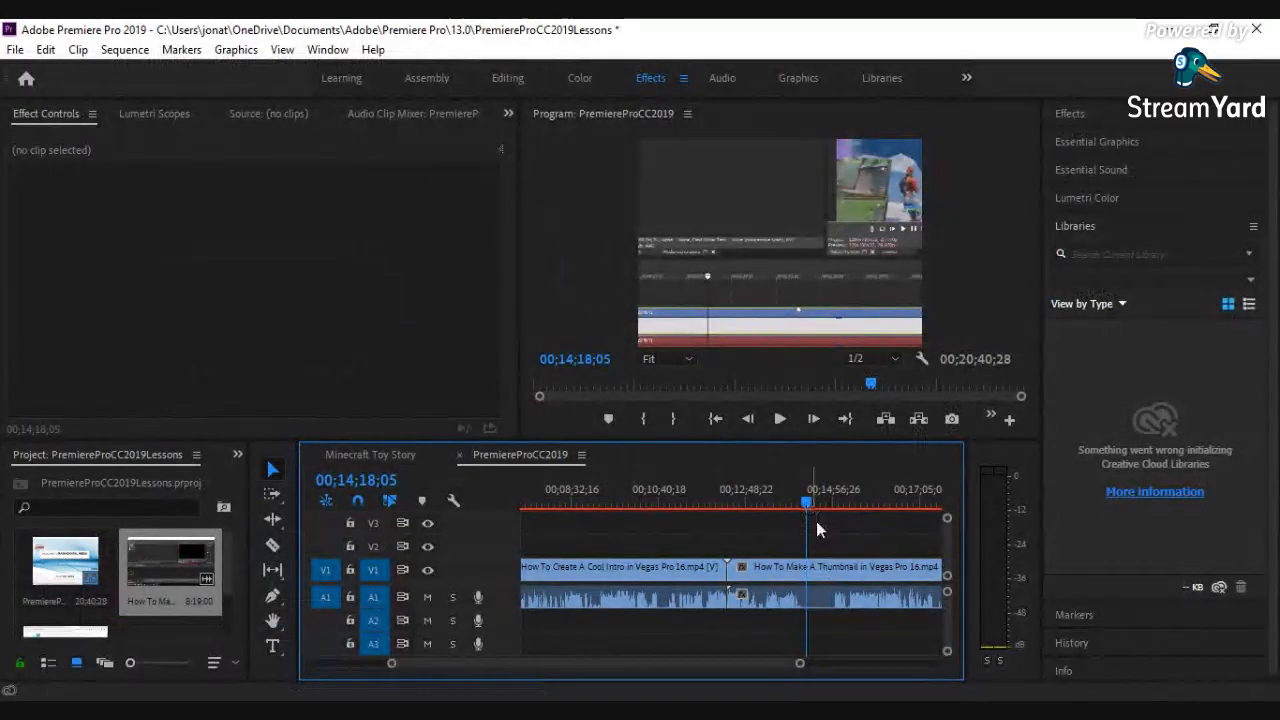
drag(808, 506, 728, 487)
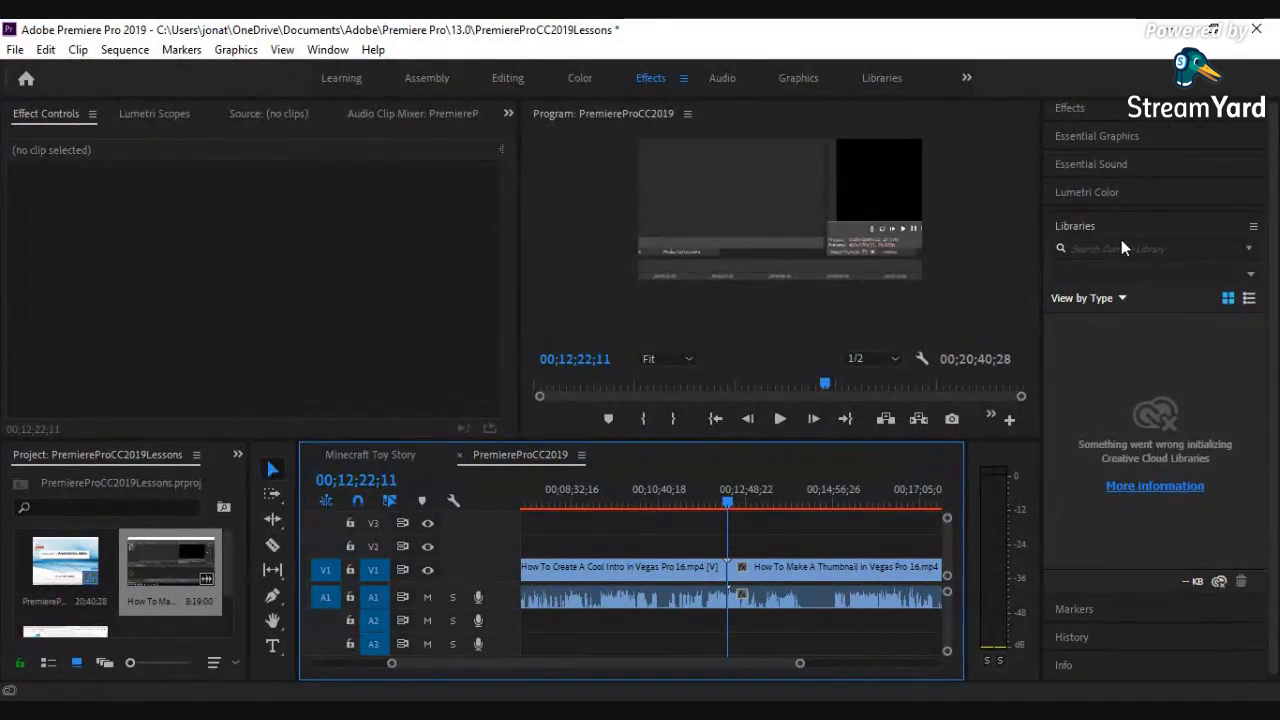
Expand the effect presets and select the Gameplay Color Correction Preset.
click(1083, 115)
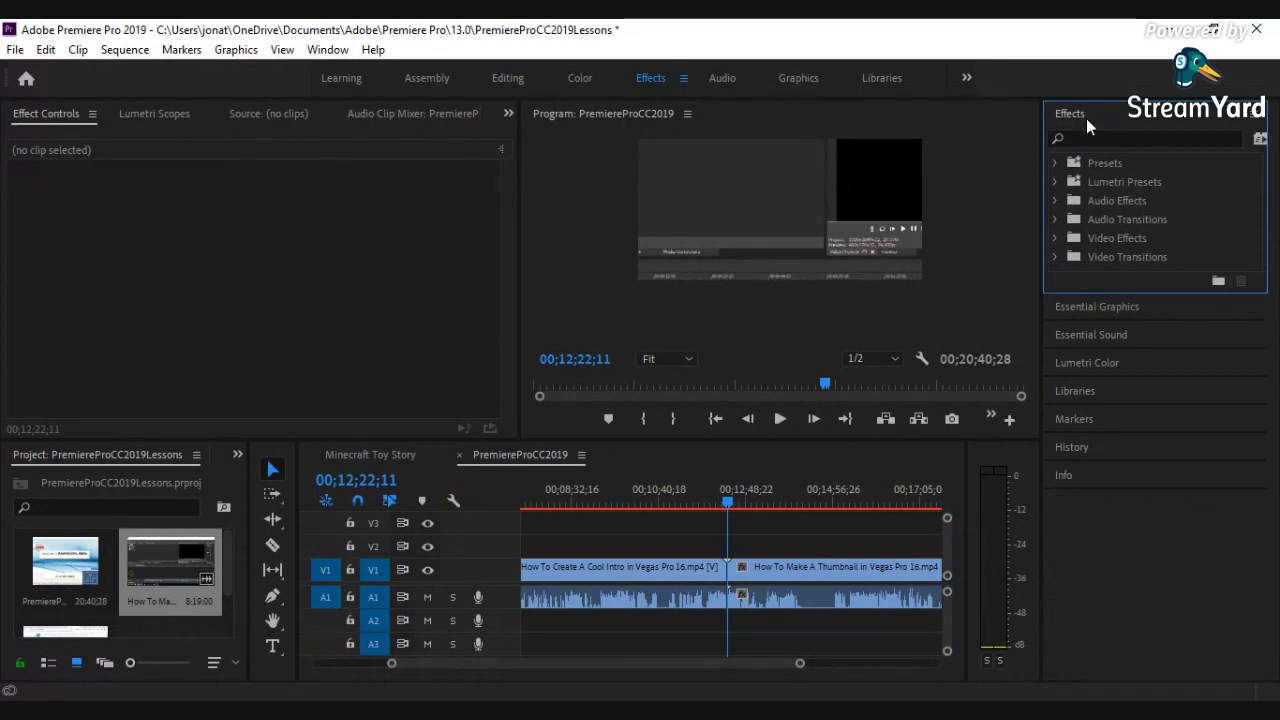
click(1057, 164)
click(1135, 176)
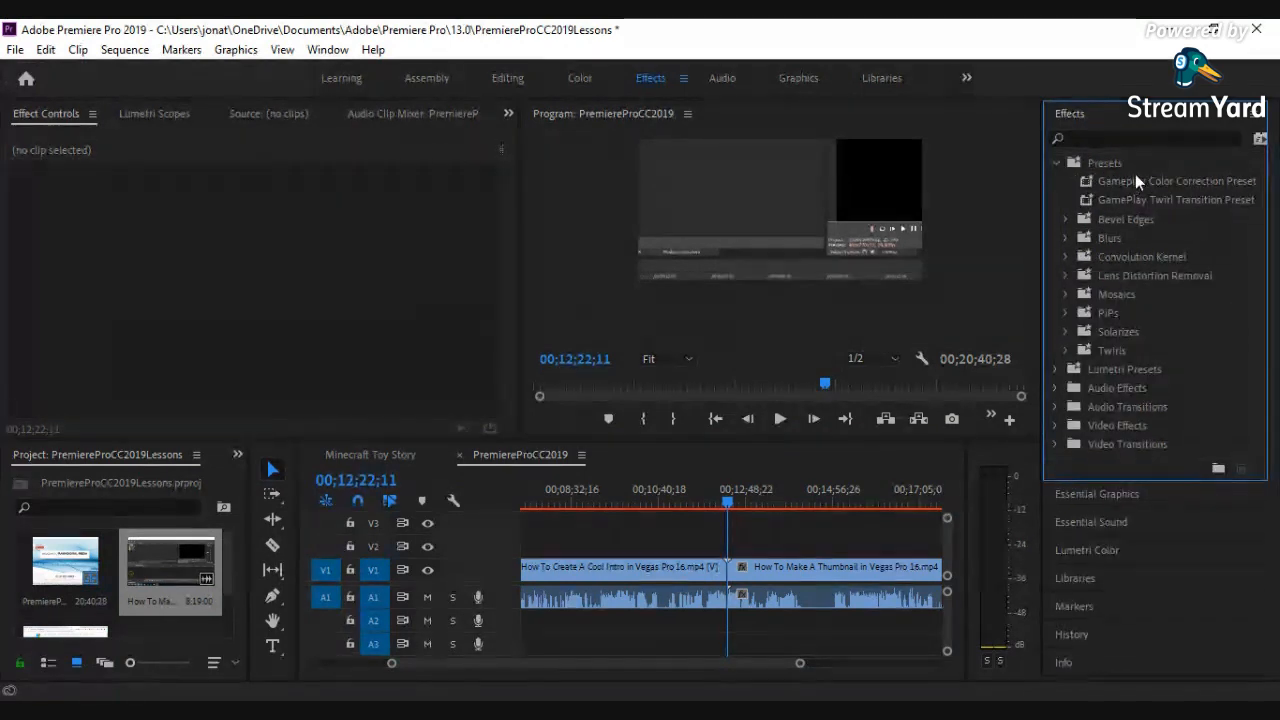
click(1127, 200)
click(1124, 182)
click(1119, 203)
click(1119, 180)
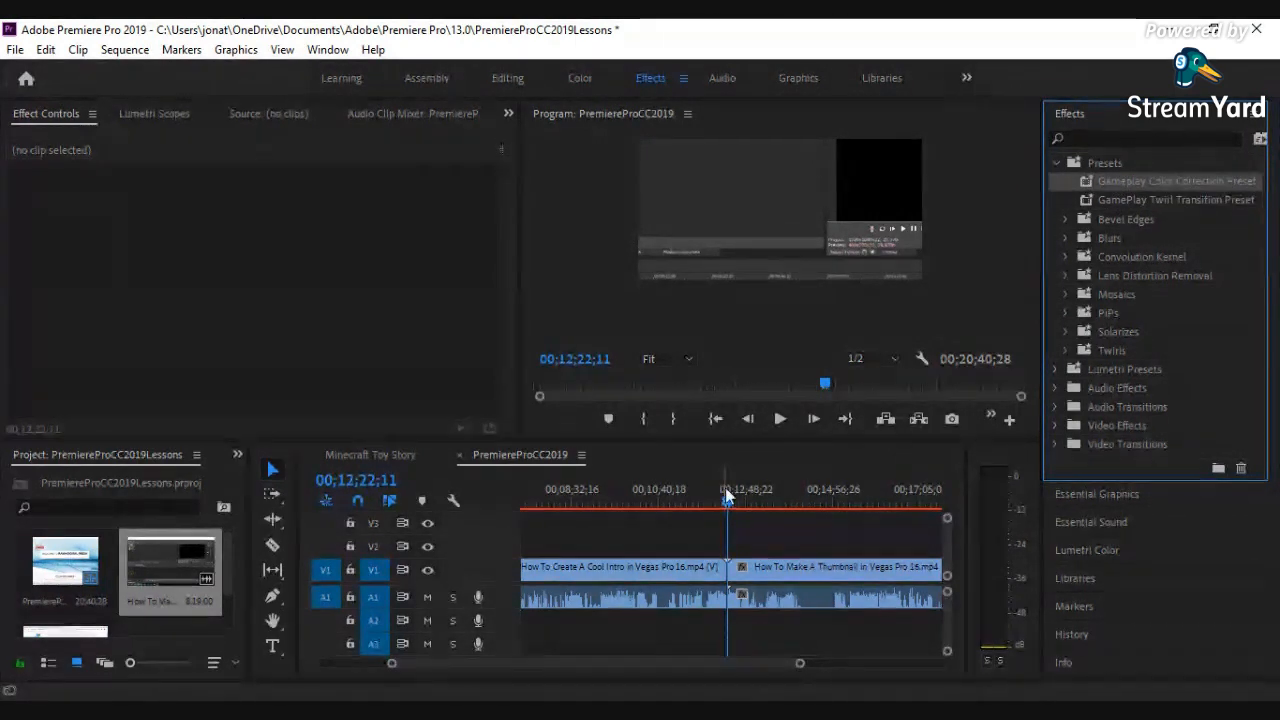
Move the playhead to 00;11;10;20 and apply the Gameplay Color Correction Preset to the intro clip.
drag(736, 504, 680, 505)
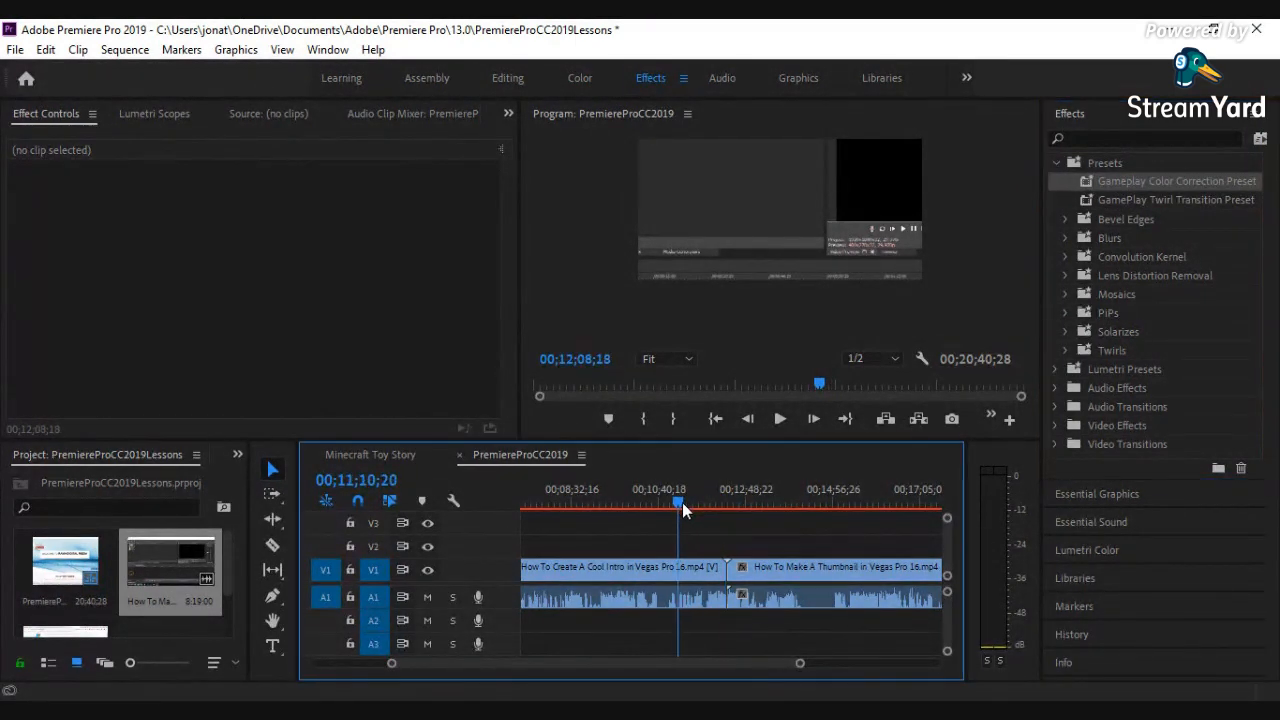
click(680, 580)
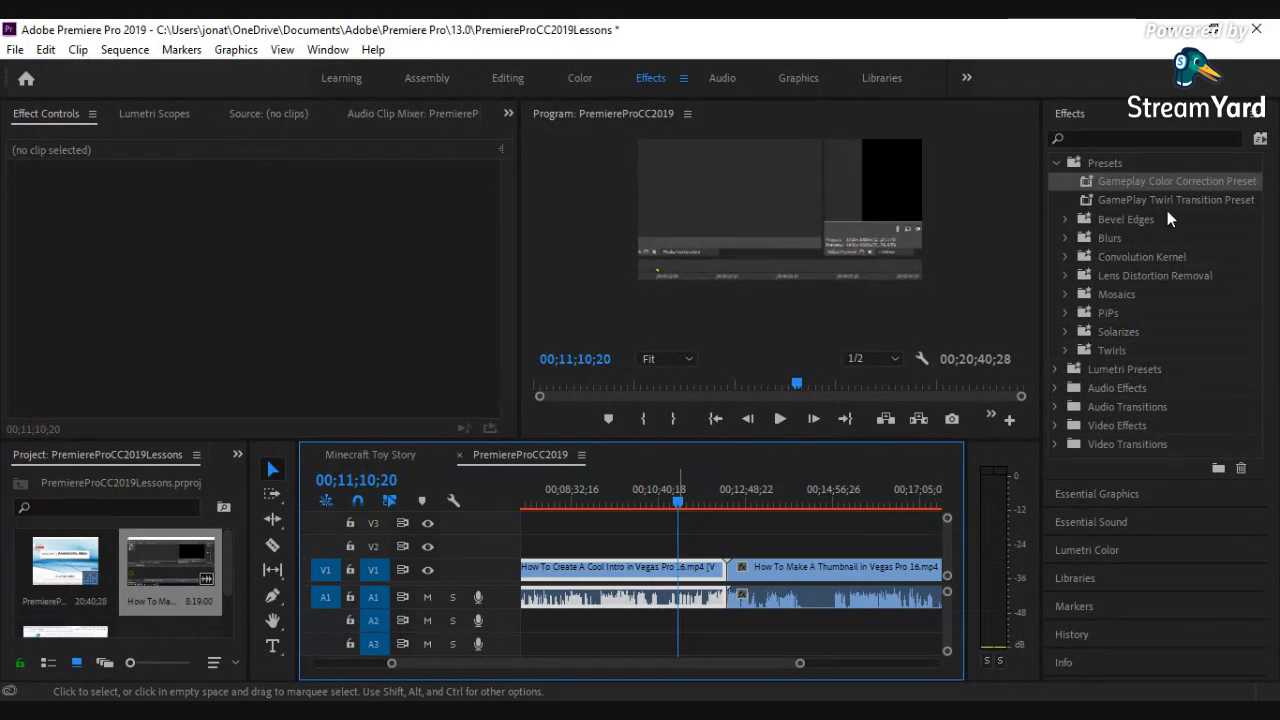
drag(1137, 183, 634, 570)
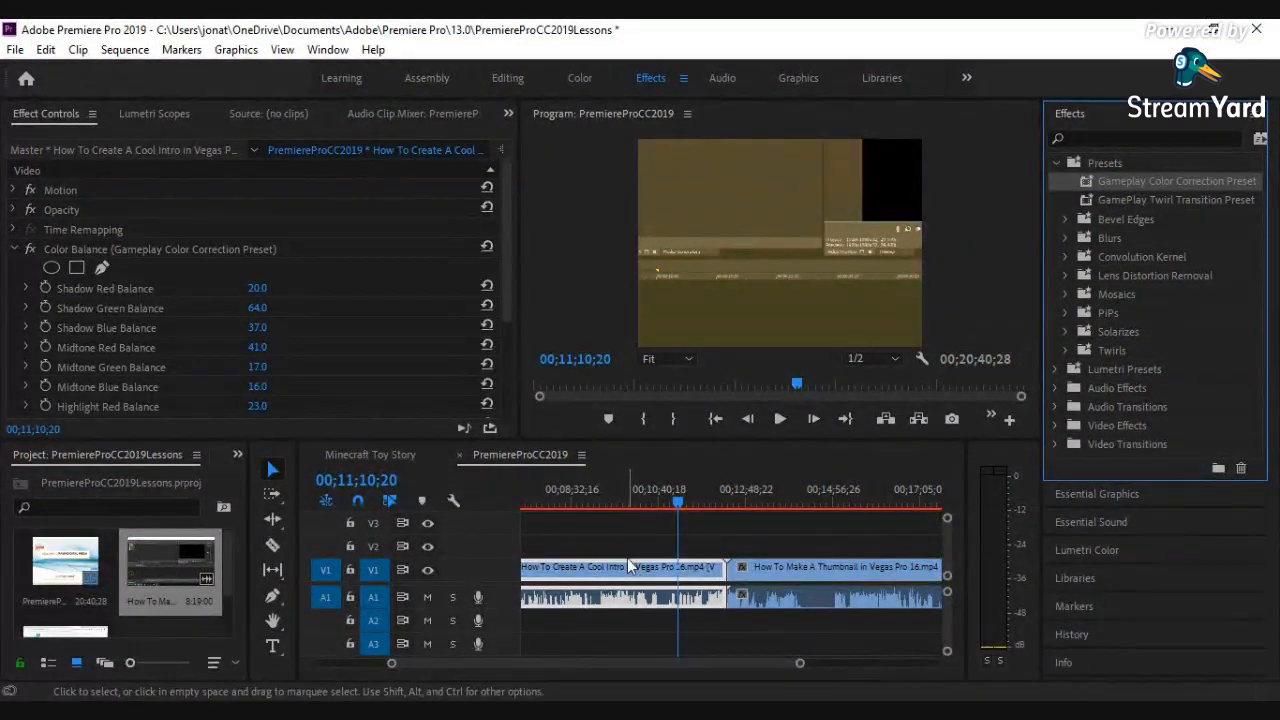
Compare the intro clip with the Color Balance effect off and on, and review the effect's balance settings.
click(35, 253)
click(33, 253)
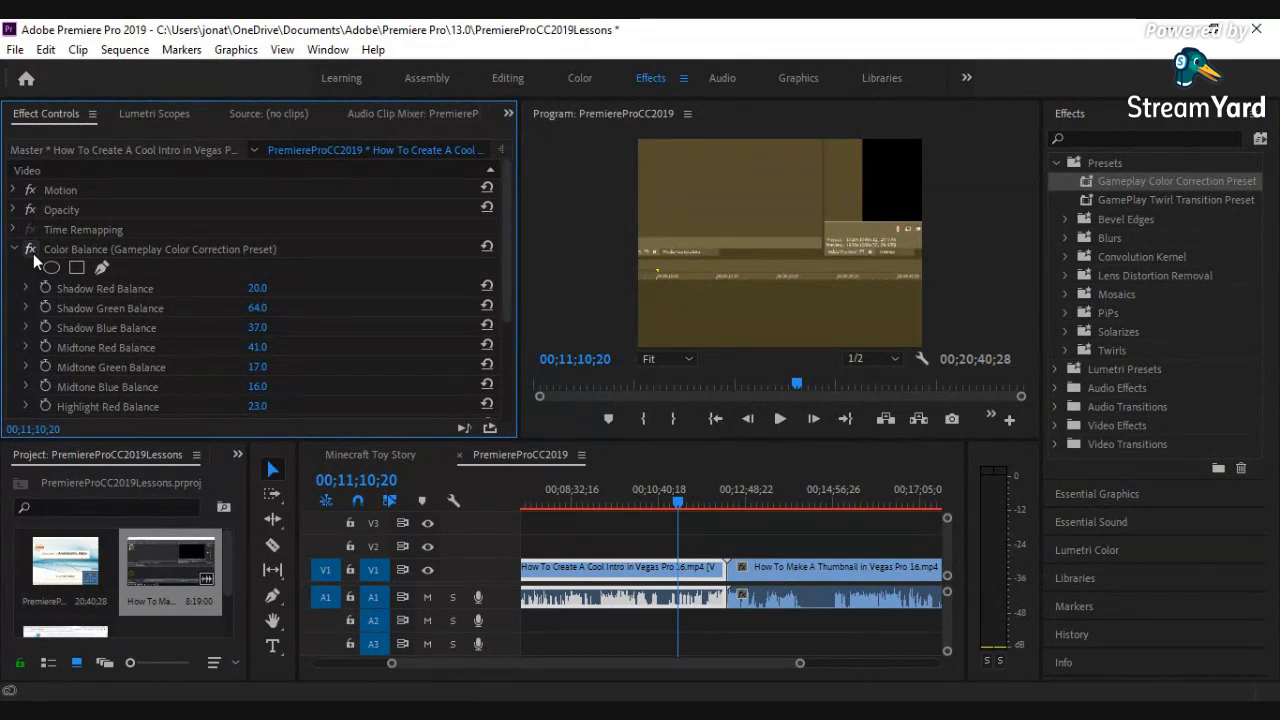
click(33, 253)
click(33, 253)
click(33, 253)
click(33, 253)
click(33, 253)
click(33, 253)
scroll(194, 299, down, 2)
scroll(194, 299, up, 1)
scroll(194, 299, down, 2)
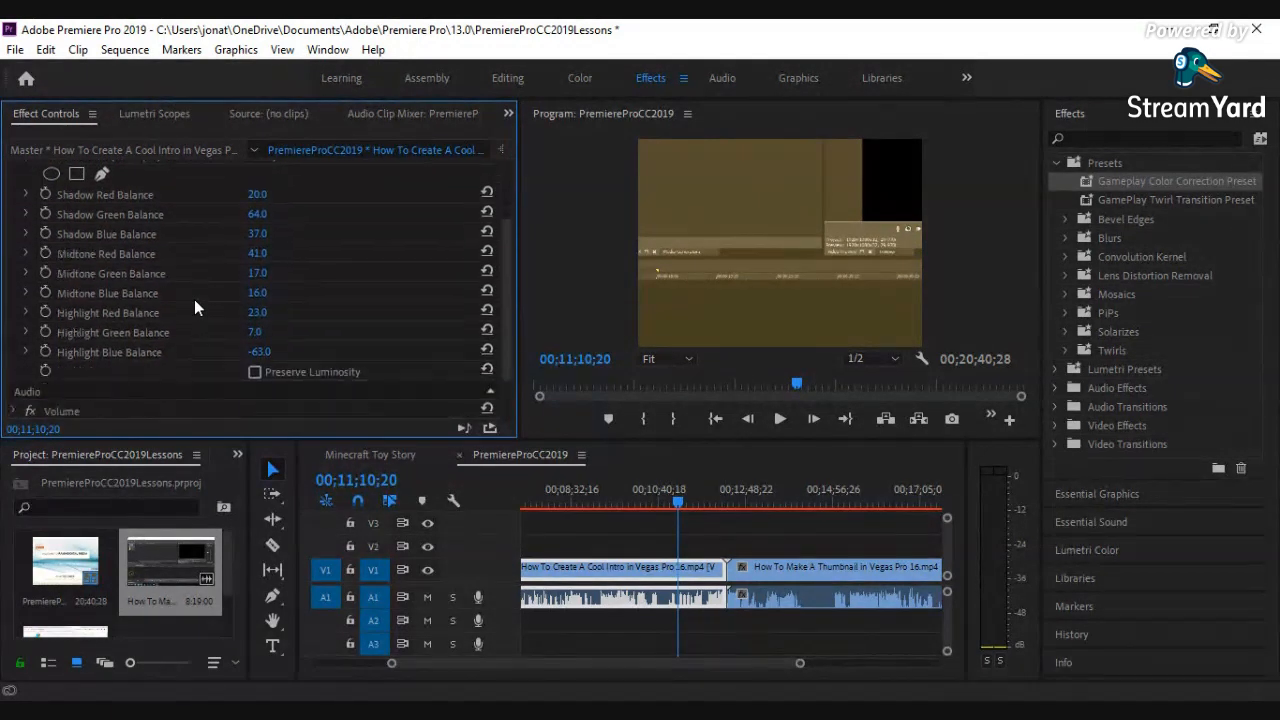
Compare the intro clip with the Color Balance effect's Preserve Luminosity option on and off, and collapse the effect's settings.
scroll(210, 350, up, 1)
click(254, 391)
click(255, 392)
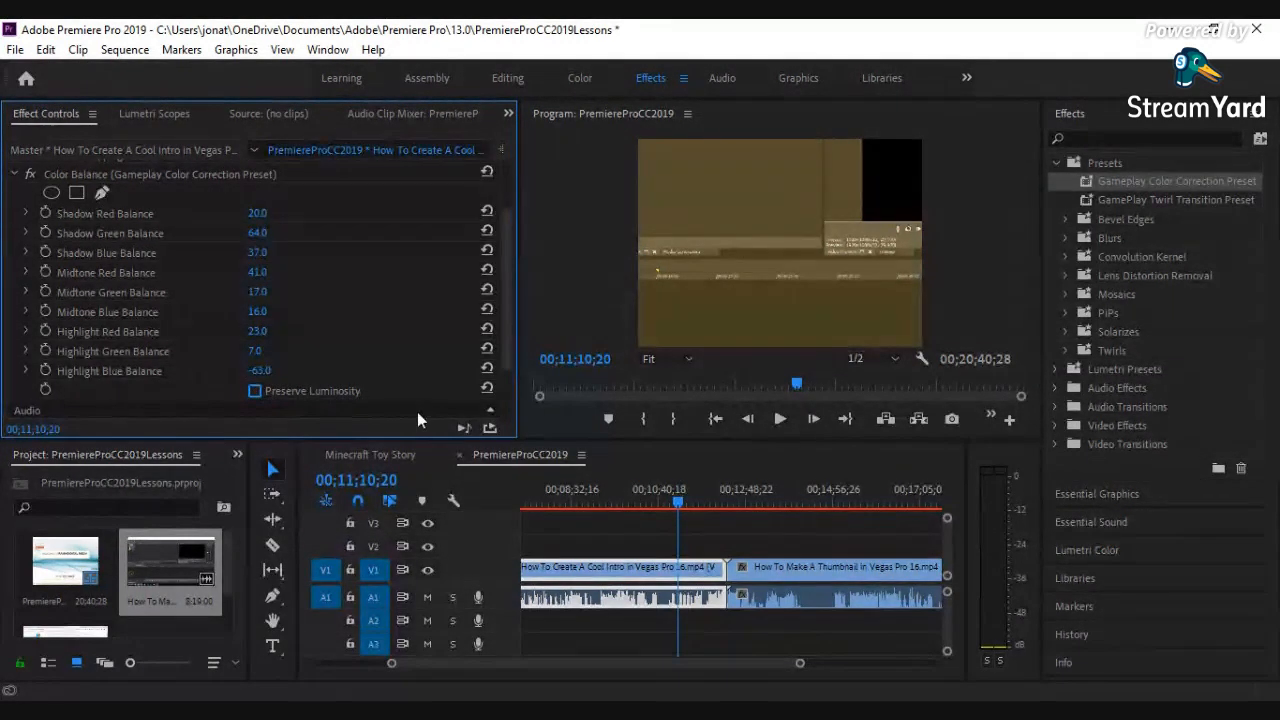
click(255, 393)
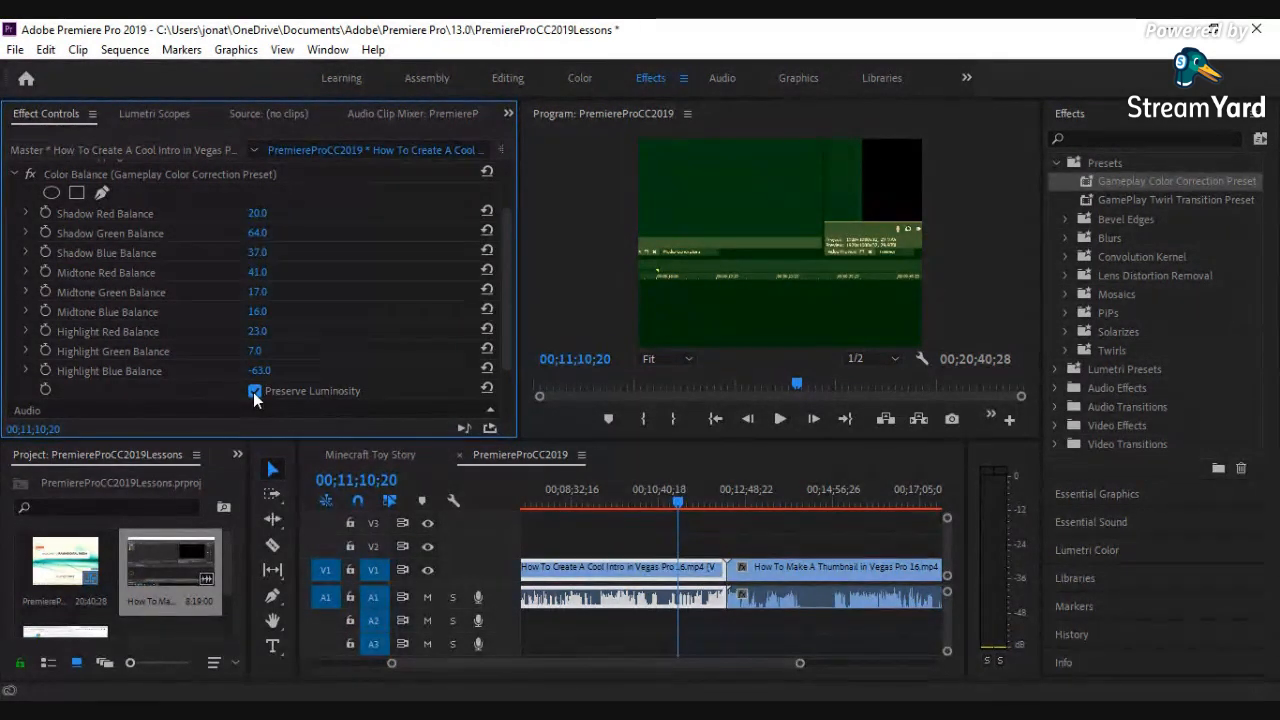
click(255, 392)
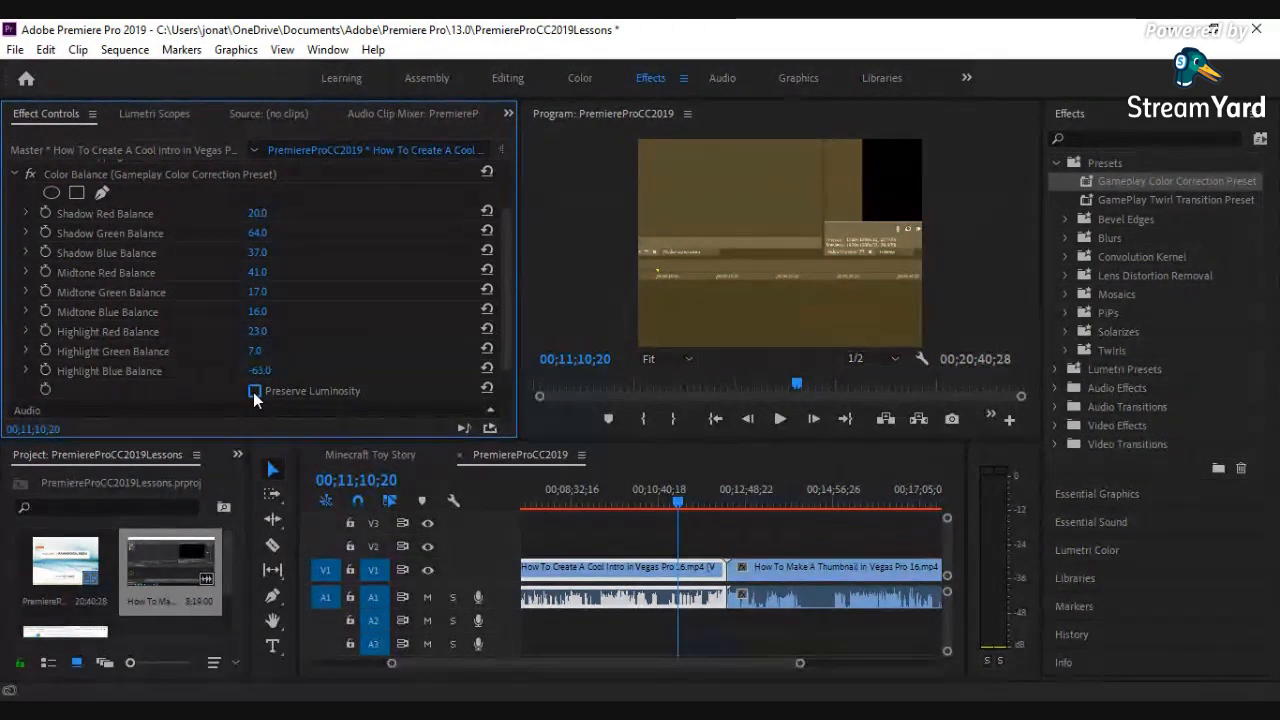
key(Left)
scroll(270, 230, up, 1)
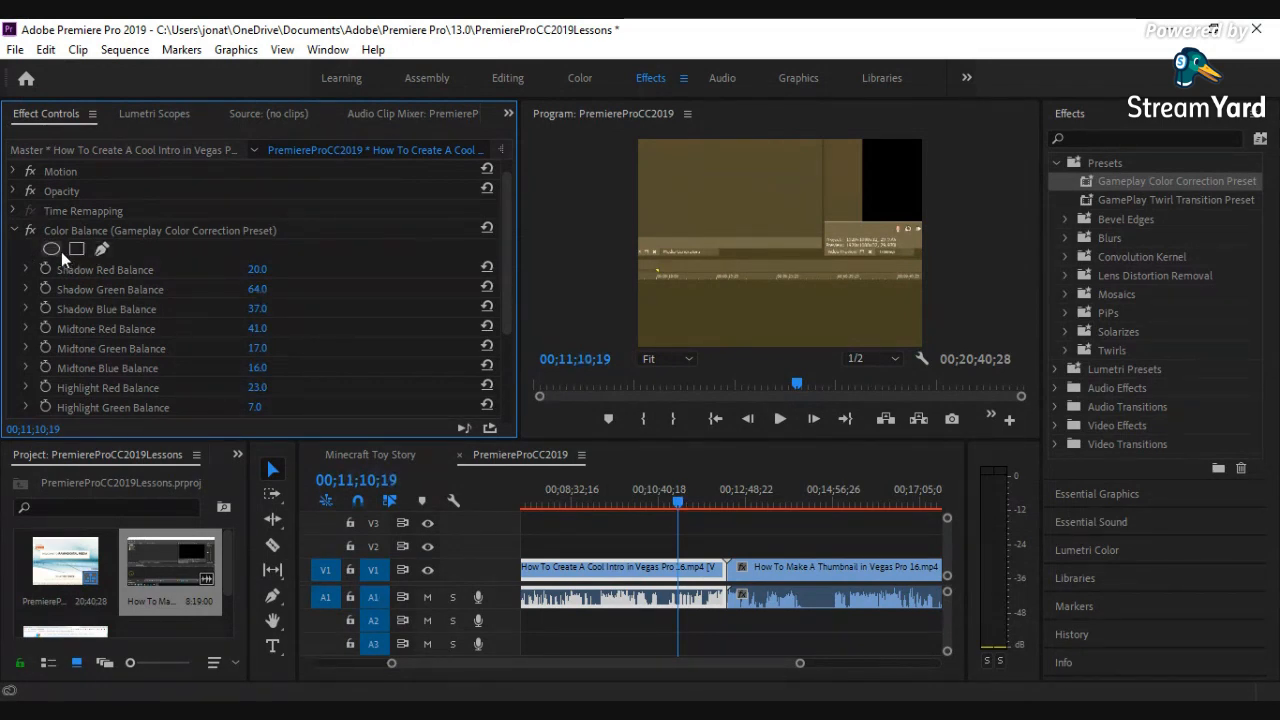
click(15, 230)
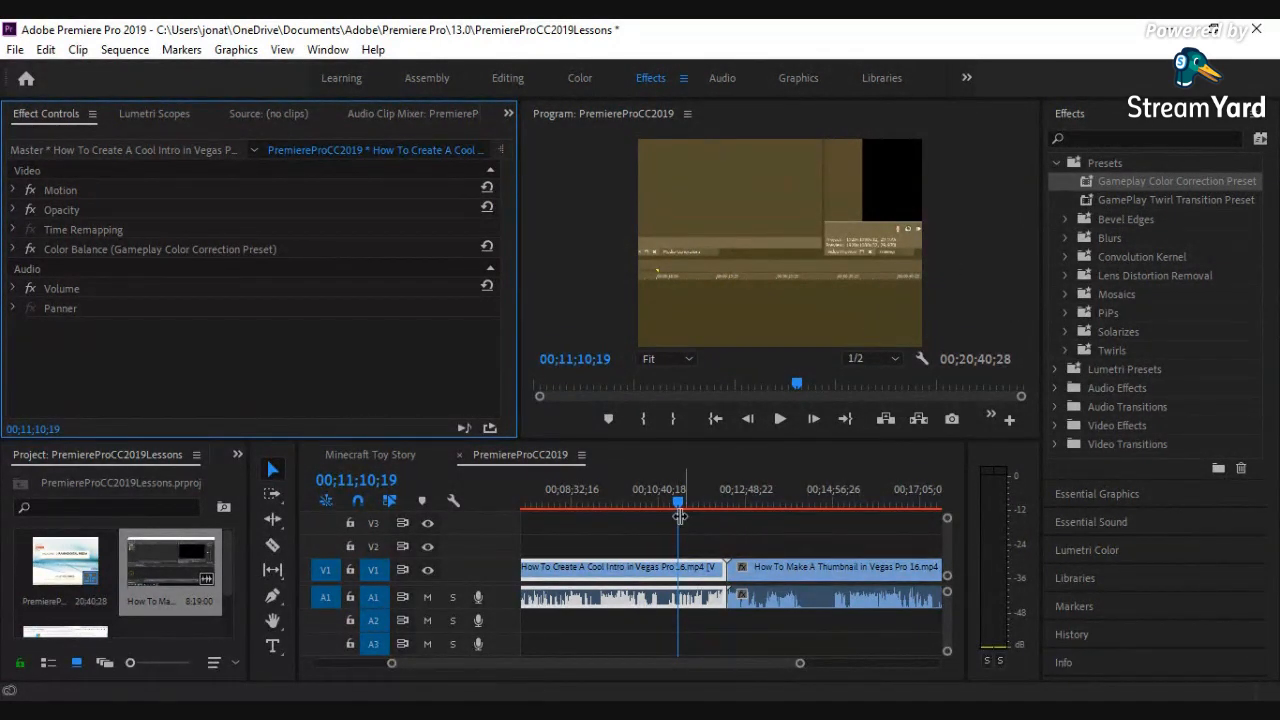
Move the playhead to 00;13;02;11 and apply the Gameplay Color Correction Preset to the thumbnail clip.
drag(678, 510, 754, 508)
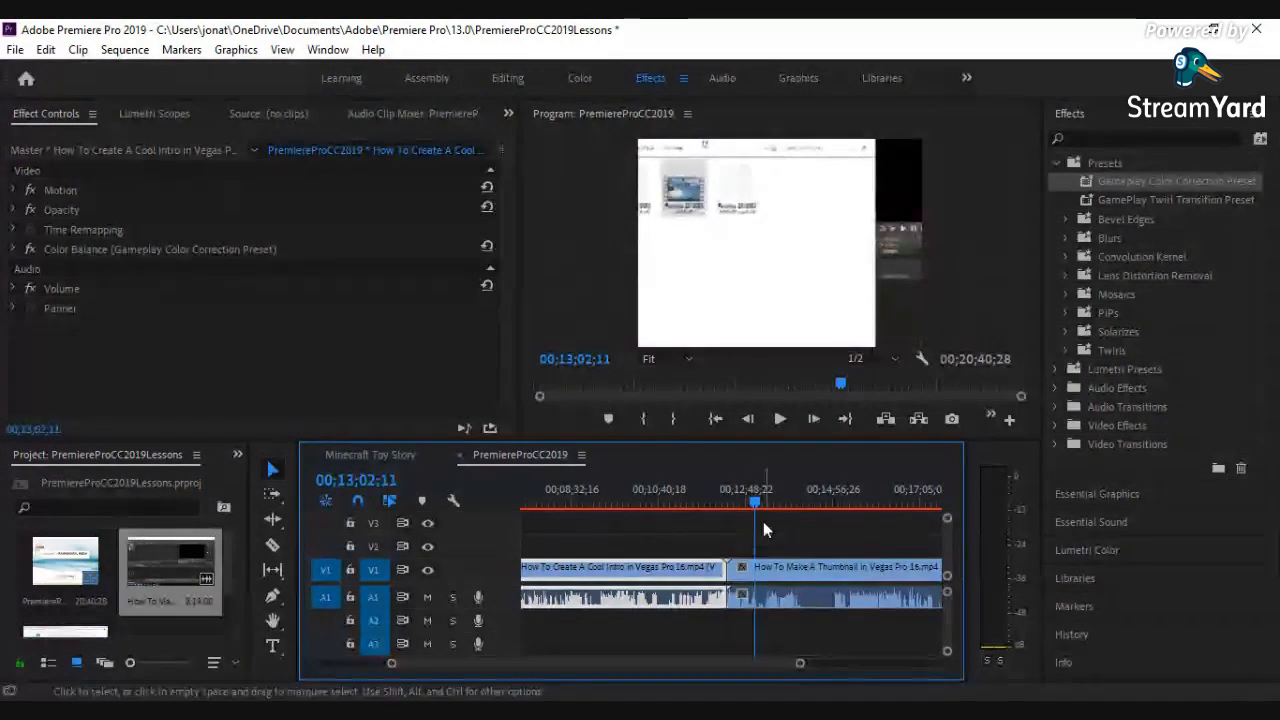
drag(1116, 184, 828, 578)
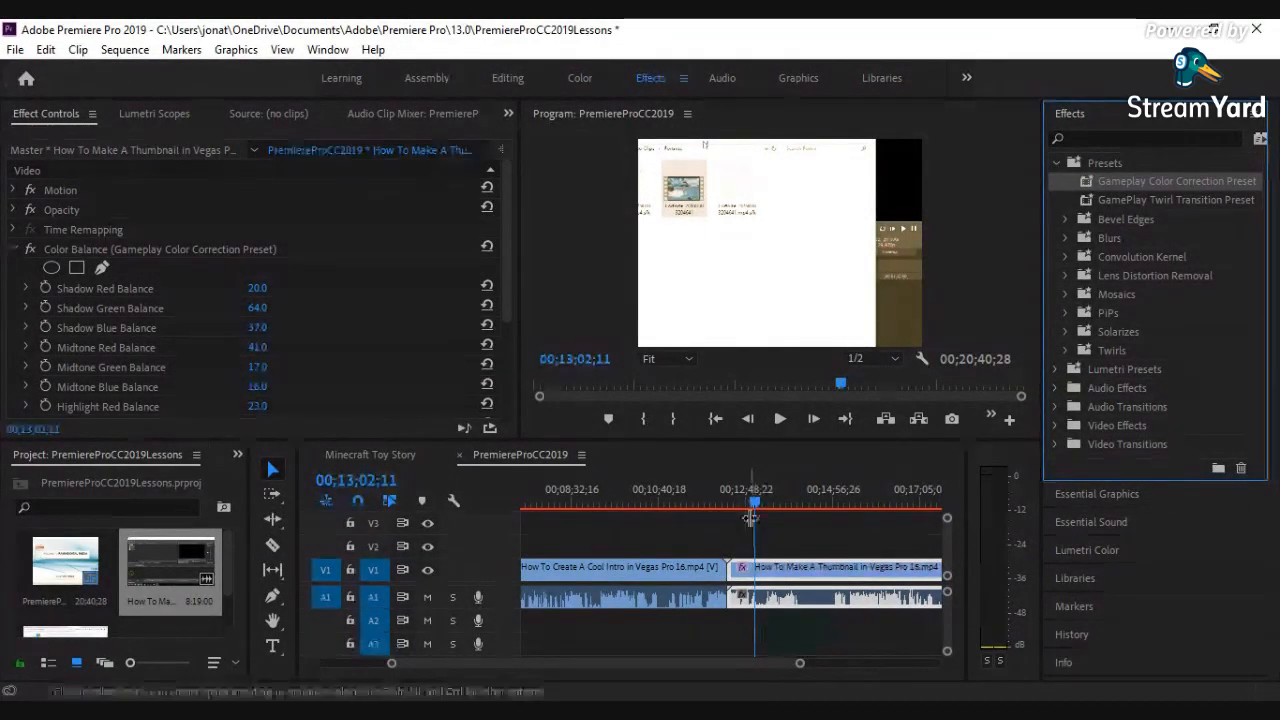
Return the playhead to the cut at 00;12;22;11 and apply the GamePlay Twirl Transition Preset to the thumbnail clip.
drag(757, 501, 726, 503)
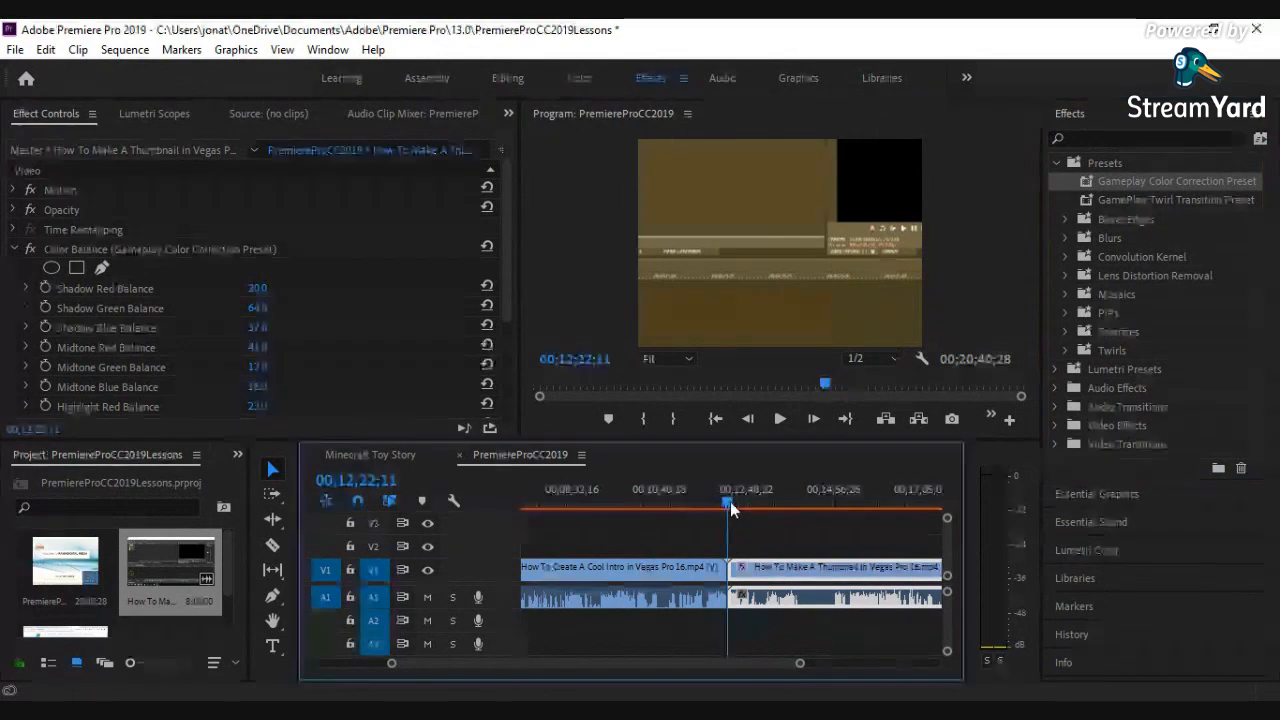
click(1139, 200)
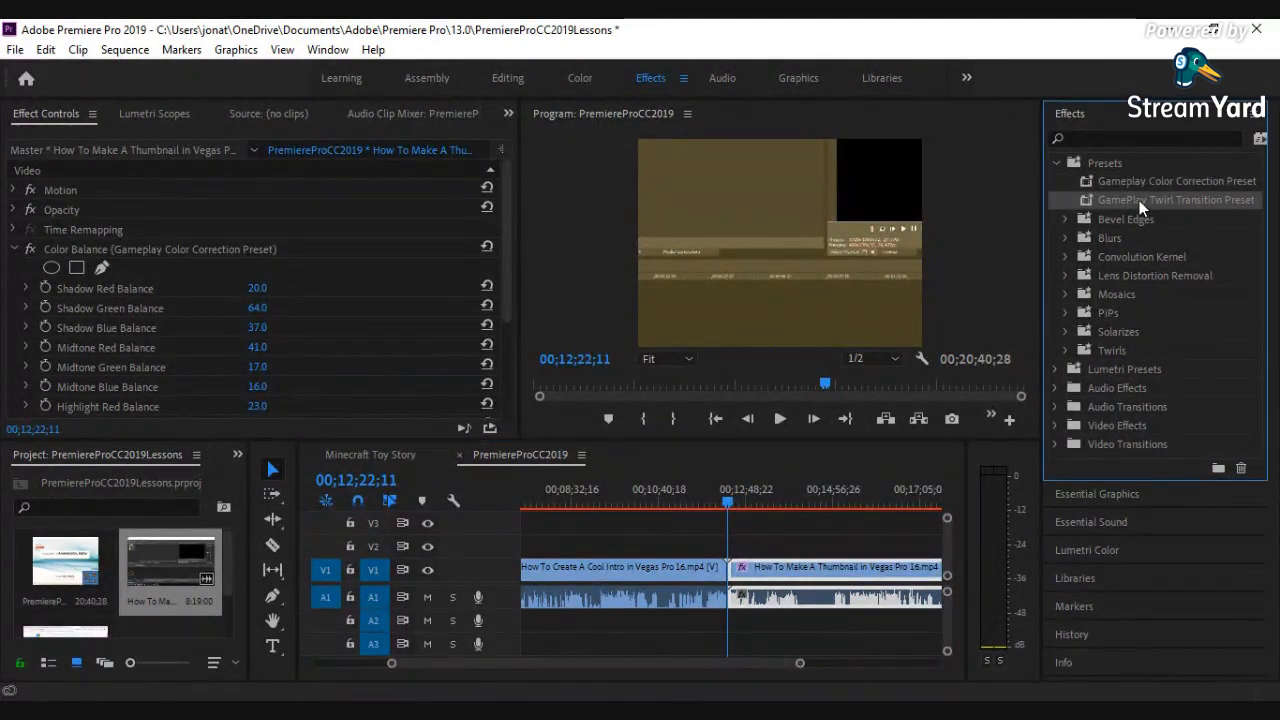
drag(1139, 200, 738, 580)
click(731, 508)
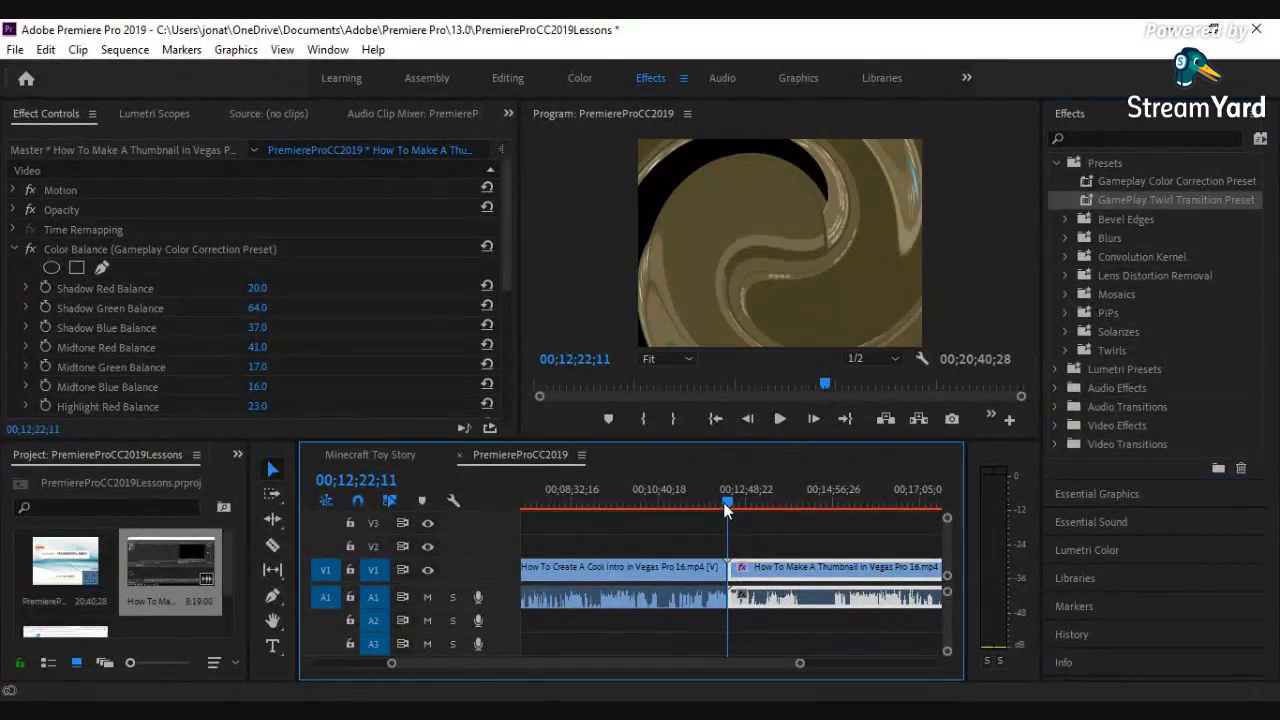
Play back the cut between the intro and thumbnail clips several times to review the twirl transition.
drag(731, 510, 721, 534)
drag(800, 663, 658, 656)
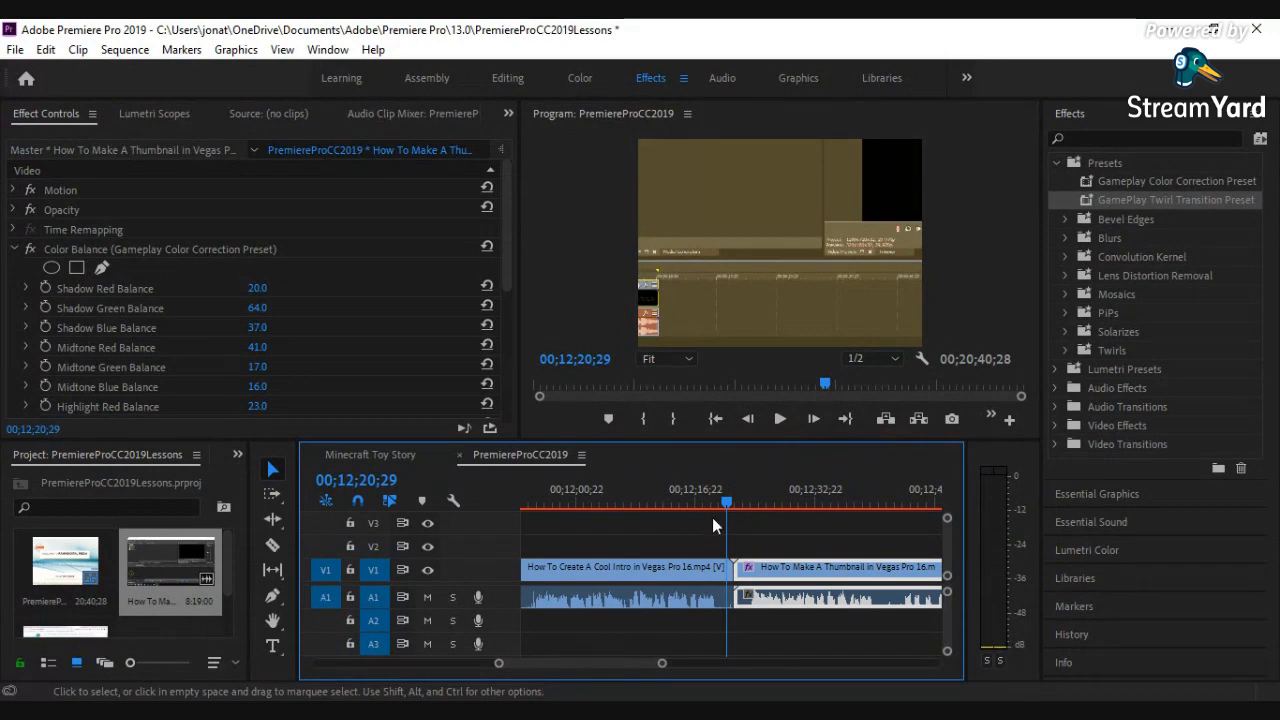
drag(721, 498, 732, 503)
click(783, 424)
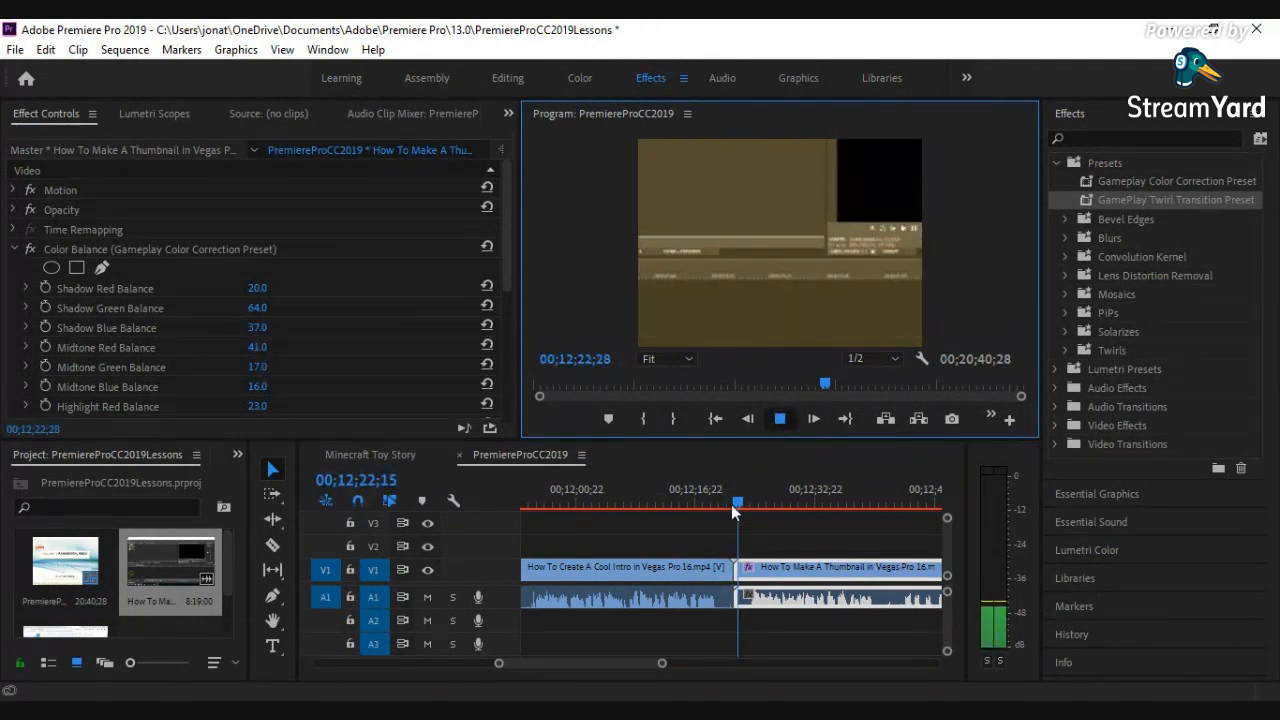
drag(740, 504, 730, 507)
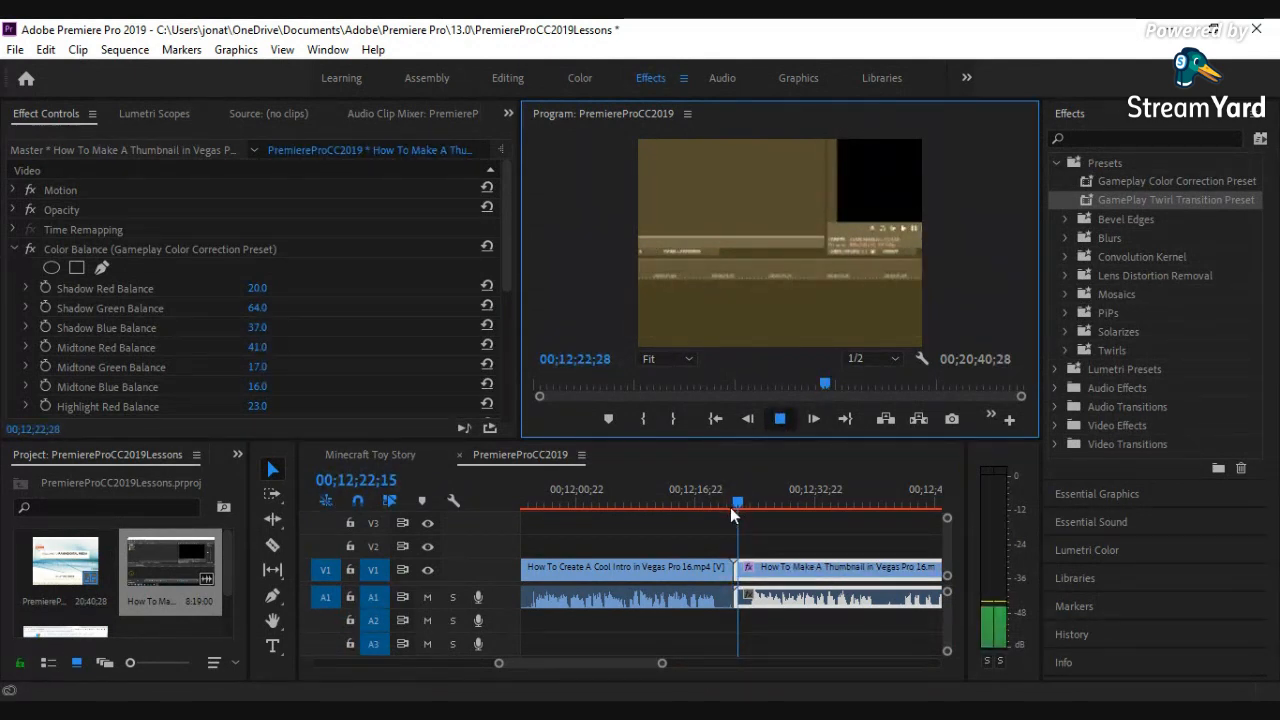
click(772, 427)
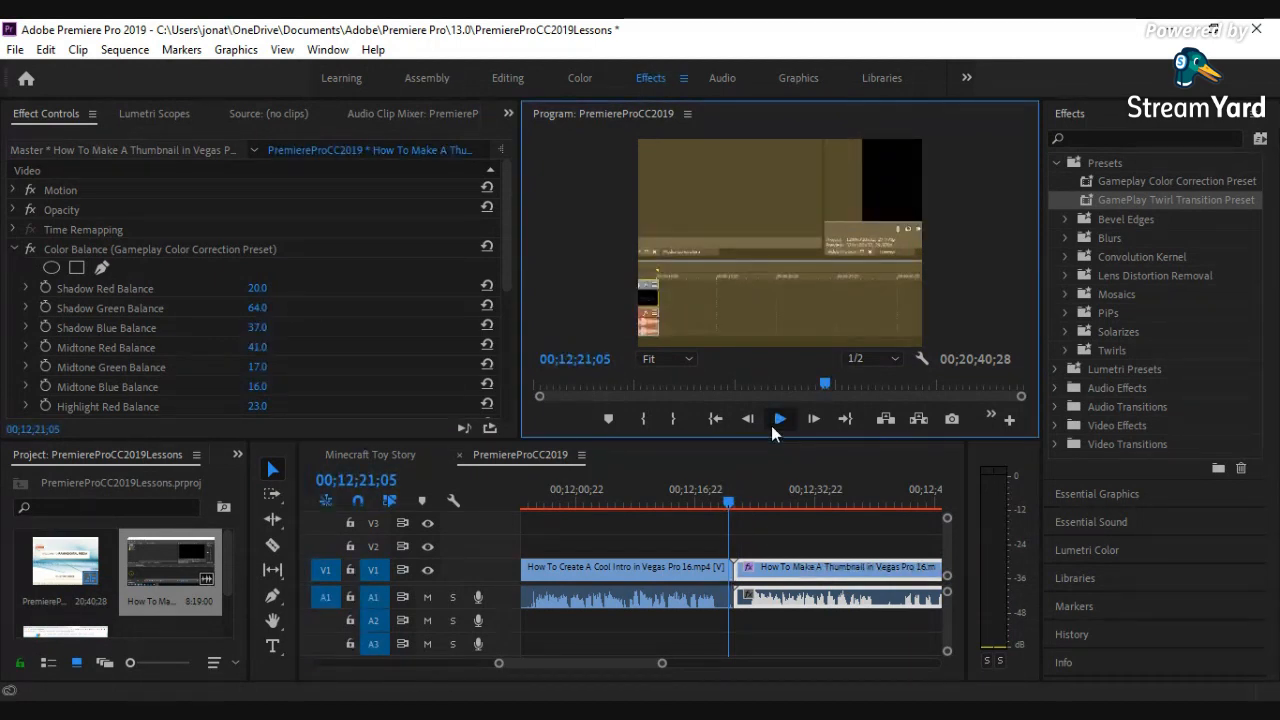
click(779, 419)
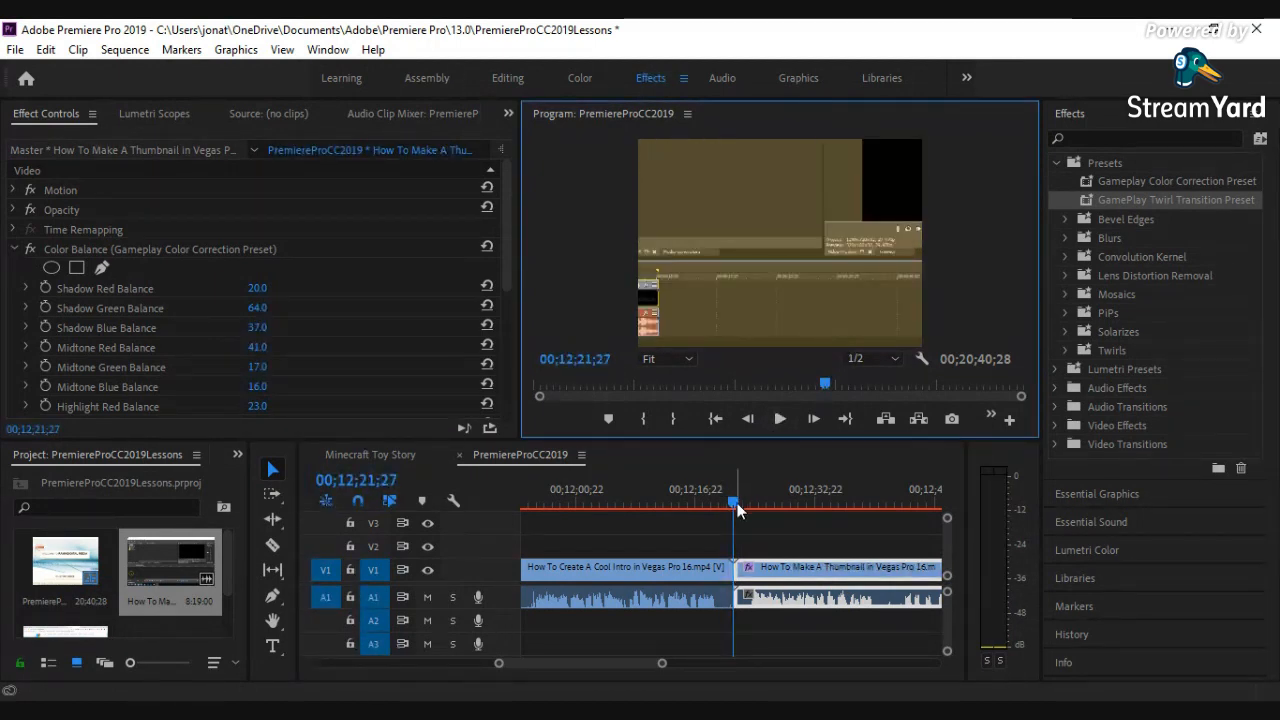
drag(738, 508, 724, 506)
click(775, 424)
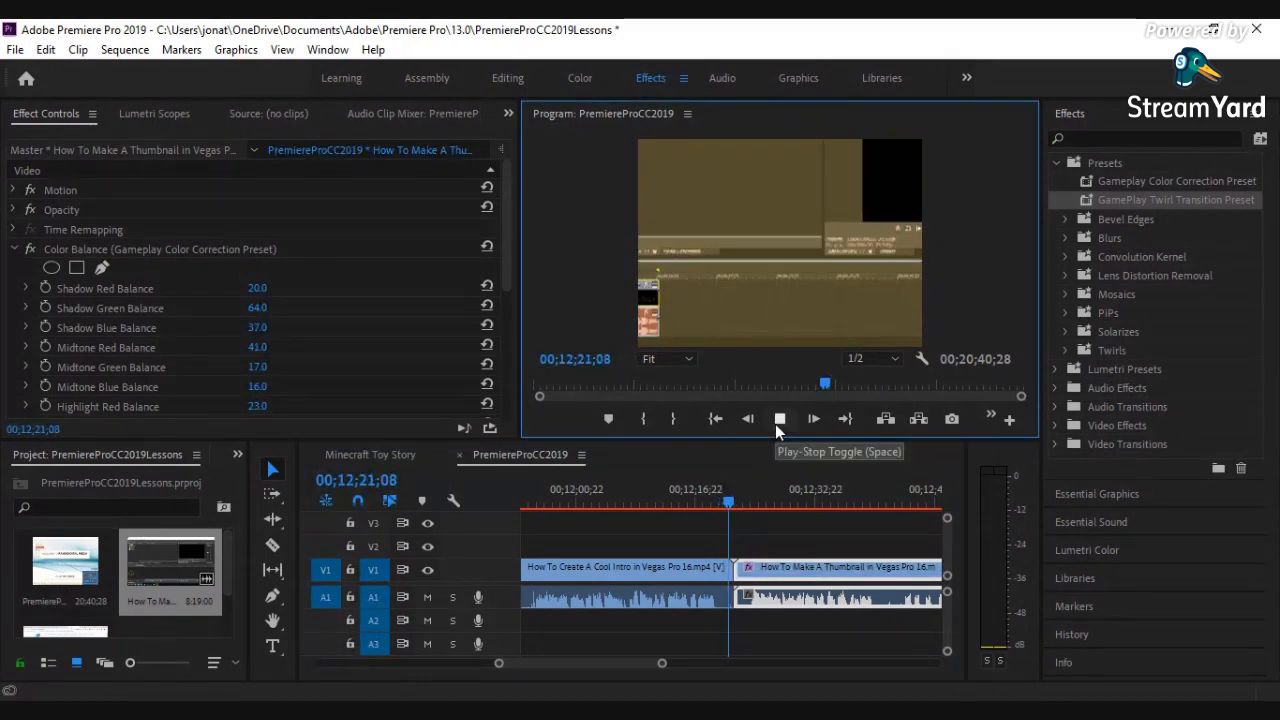
click(775, 424)
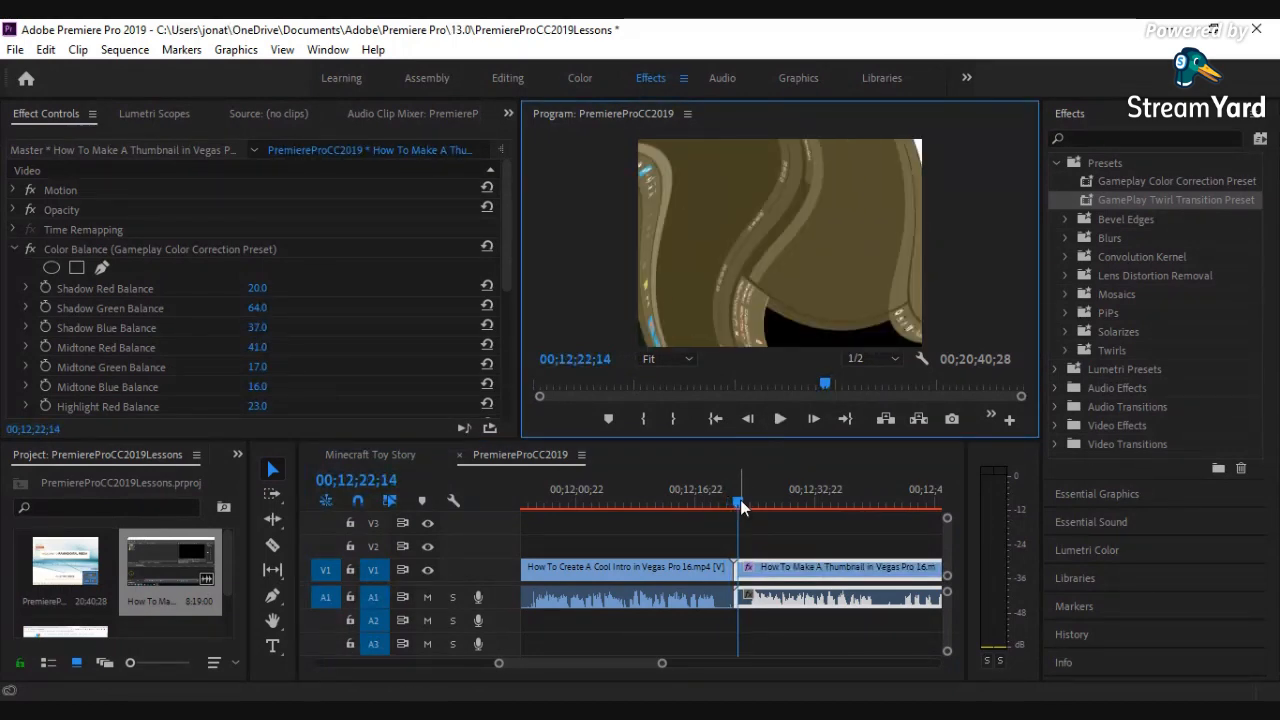
drag(741, 507, 713, 503)
click(779, 421)
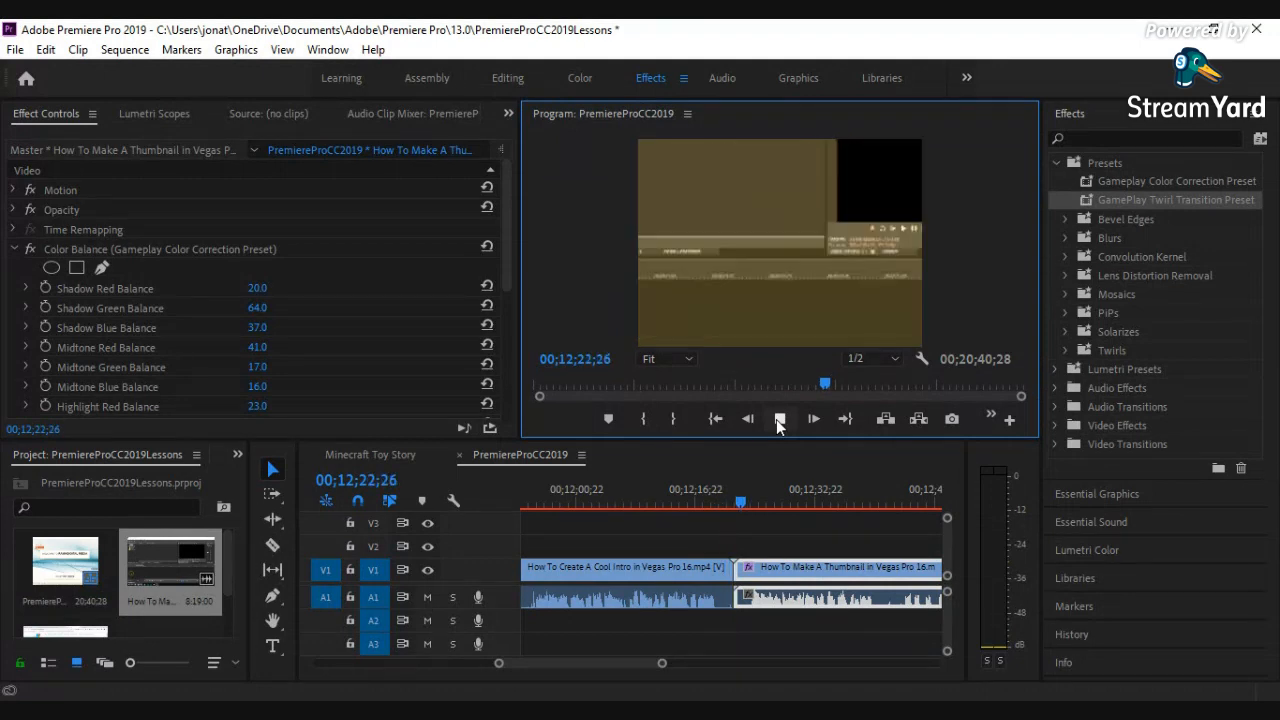
click(779, 419)
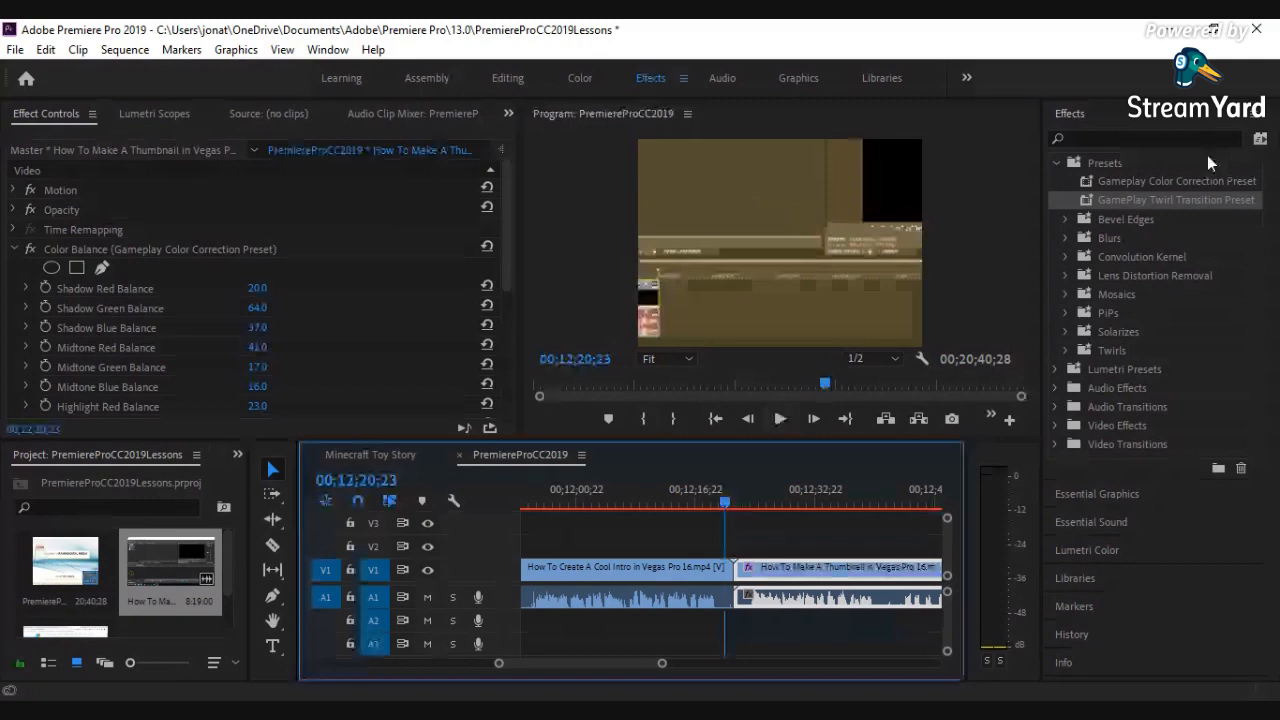
Split the intro clip with the Razor tool at 00;10;40;19 and again at about 00;10;54;10.
click(1134, 182)
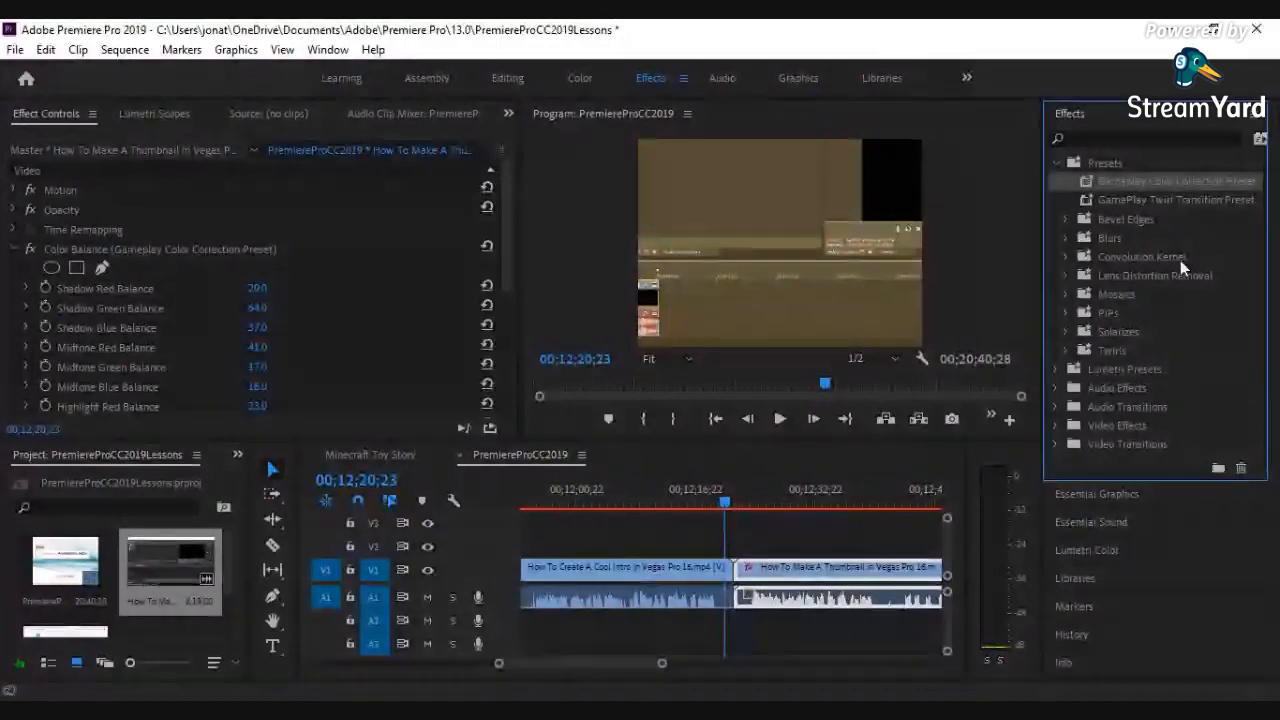
drag(659, 662, 710, 662)
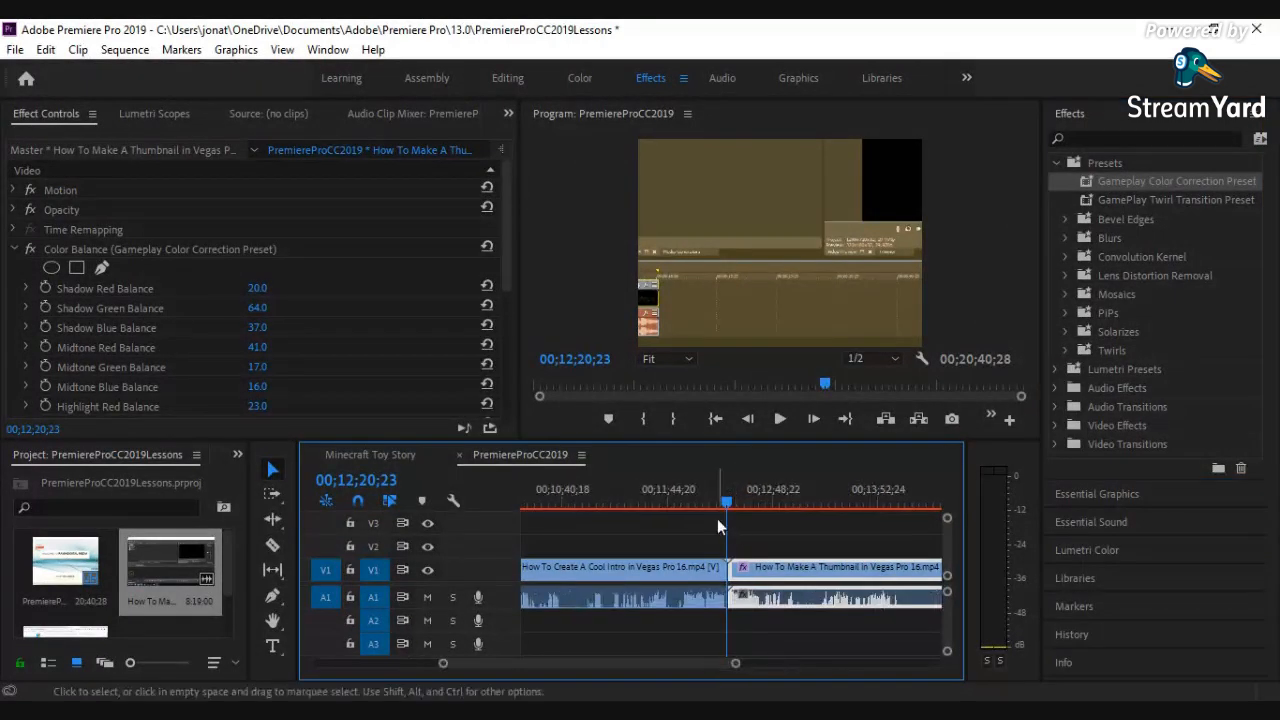
drag(717, 518, 564, 544)
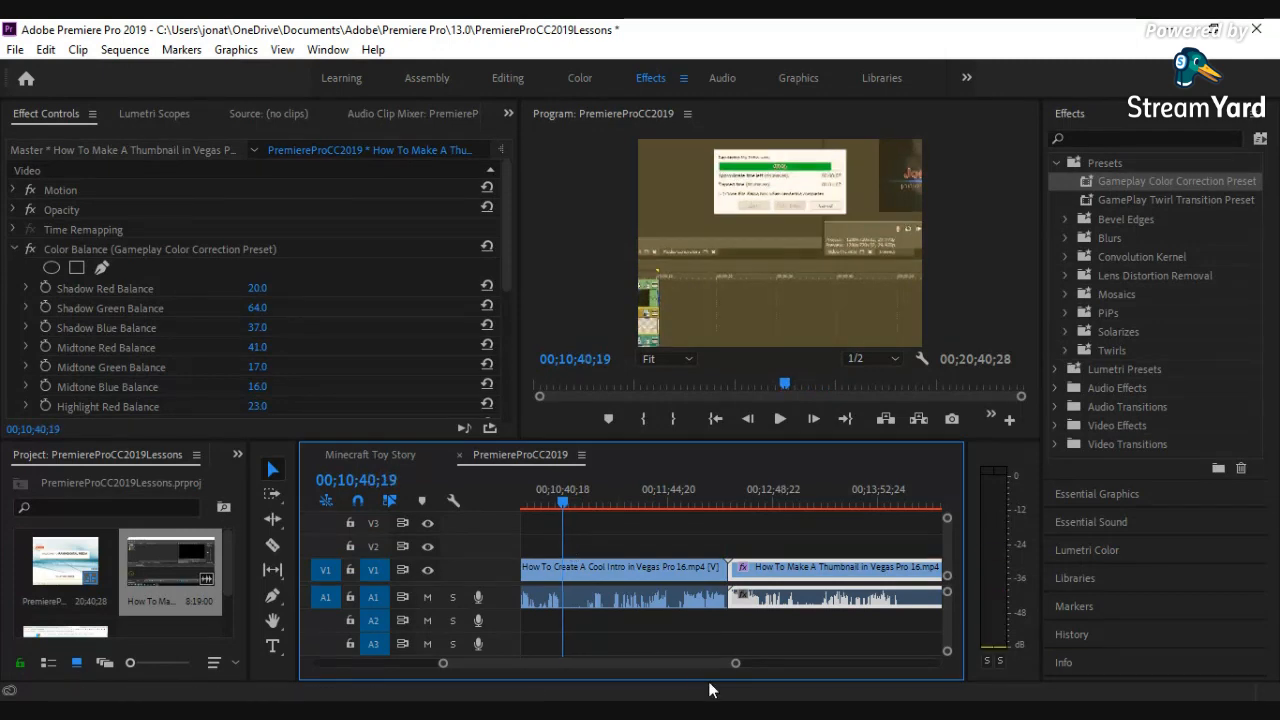
drag(695, 667, 674, 670)
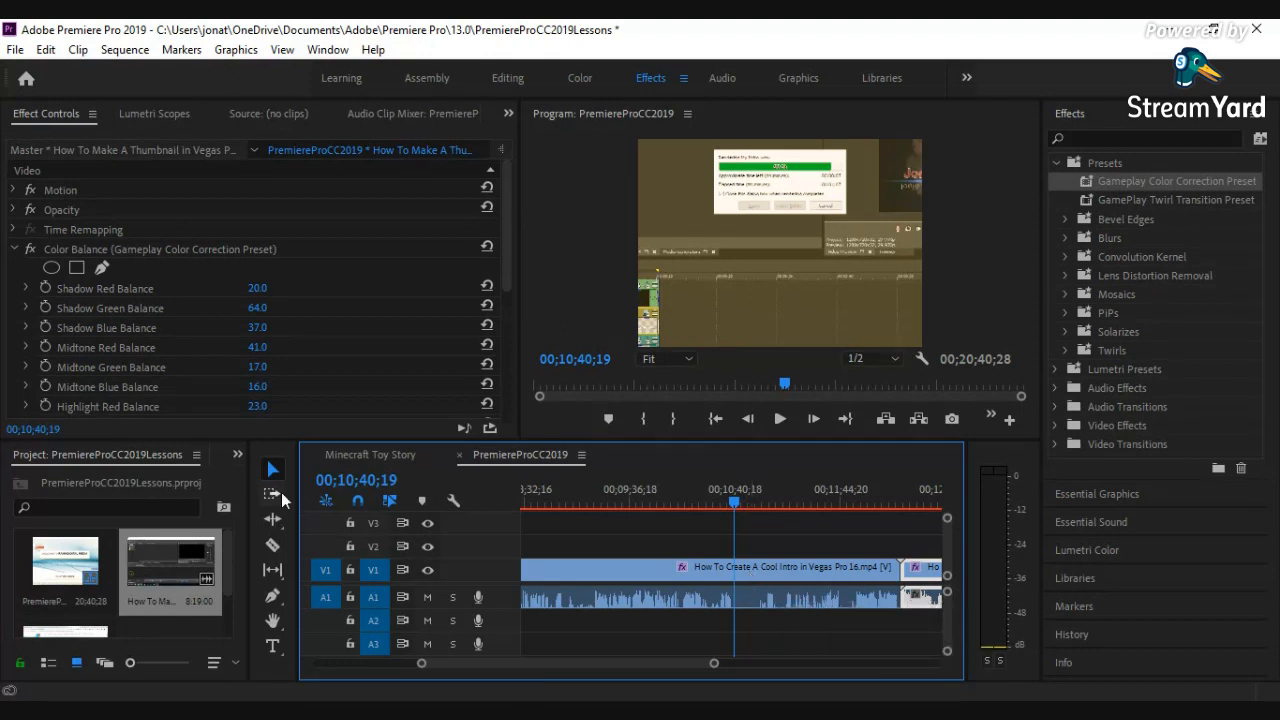
click(272, 545)
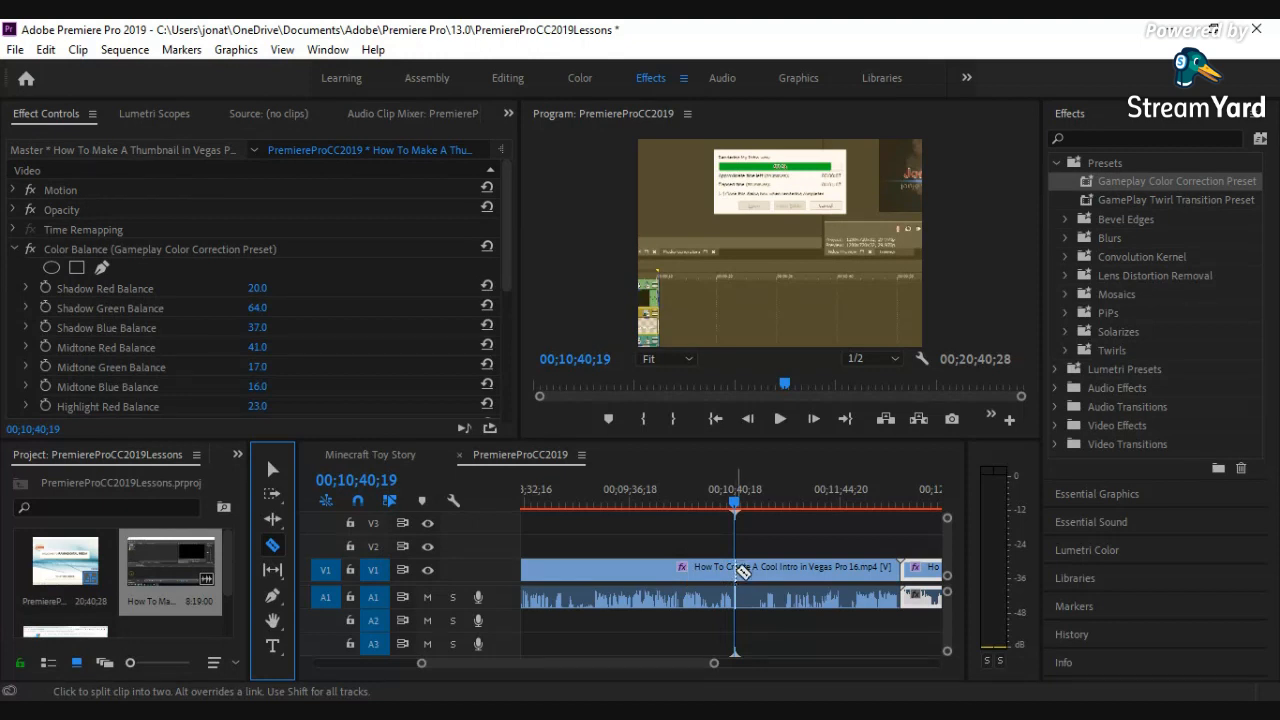
click(740, 569)
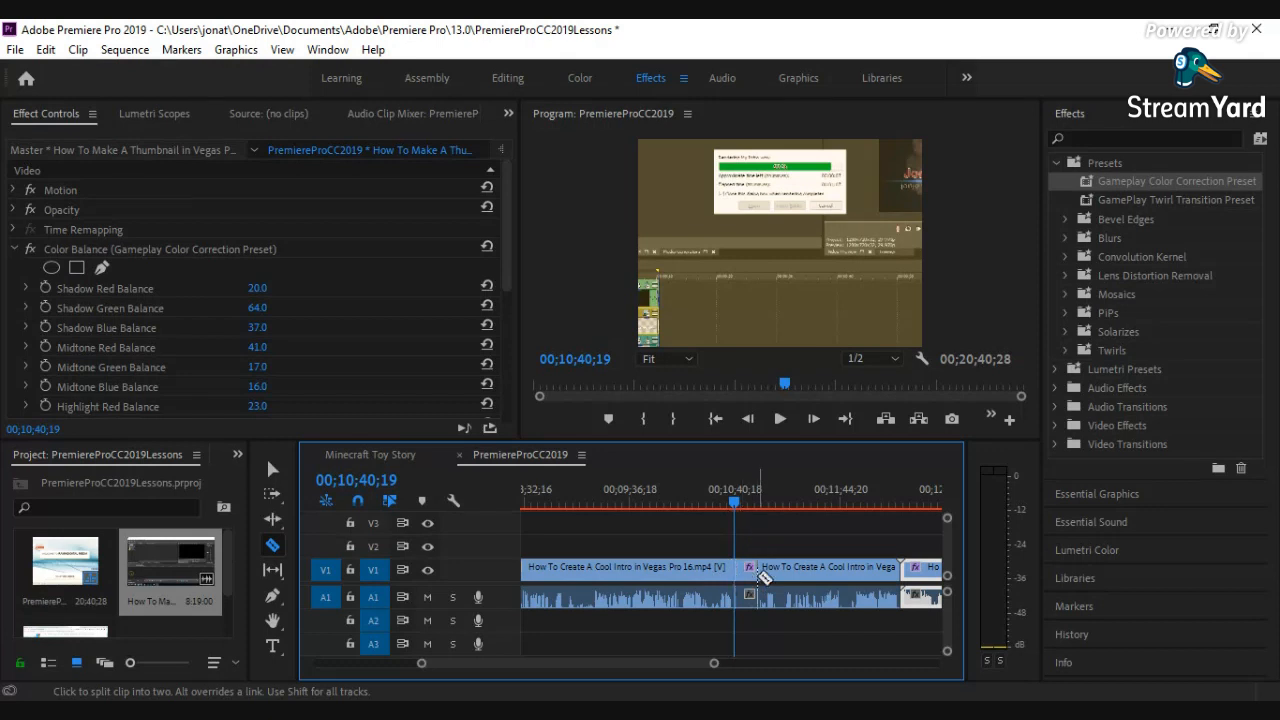
click(758, 576)
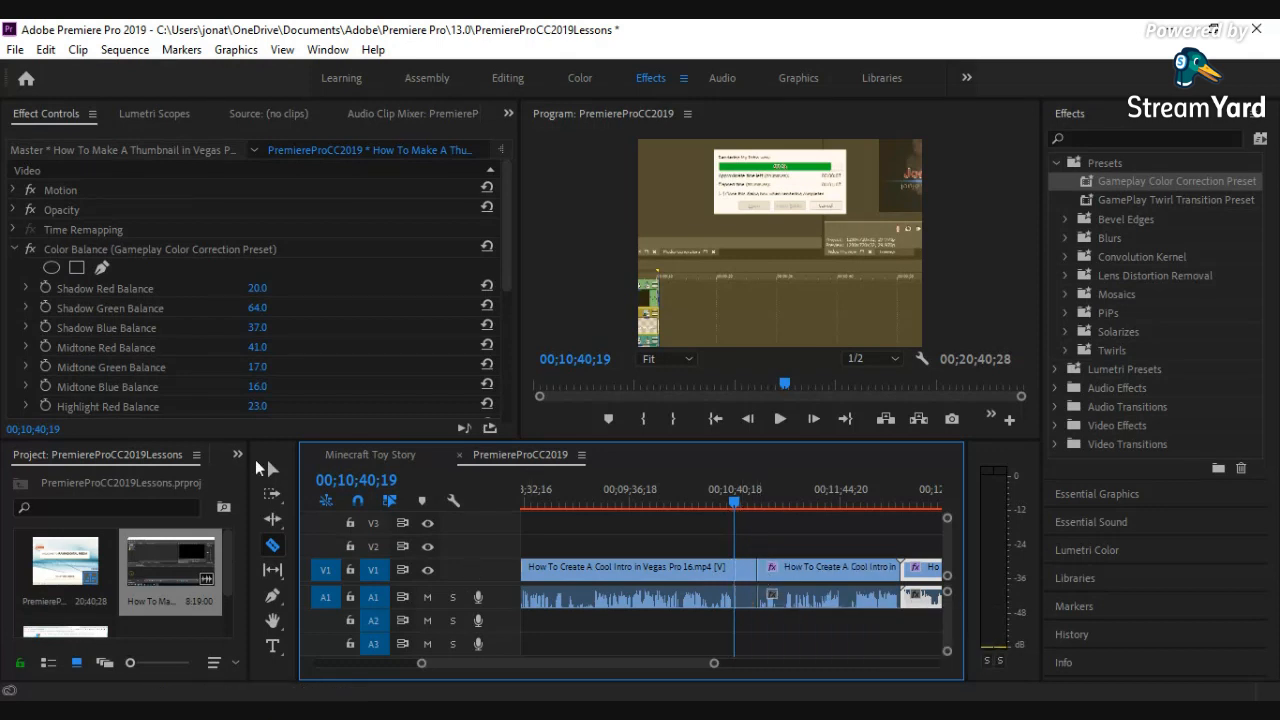
Delete the short intro segment between the two cuts, placing the playhead at 00;10;27;01.
click(271, 468)
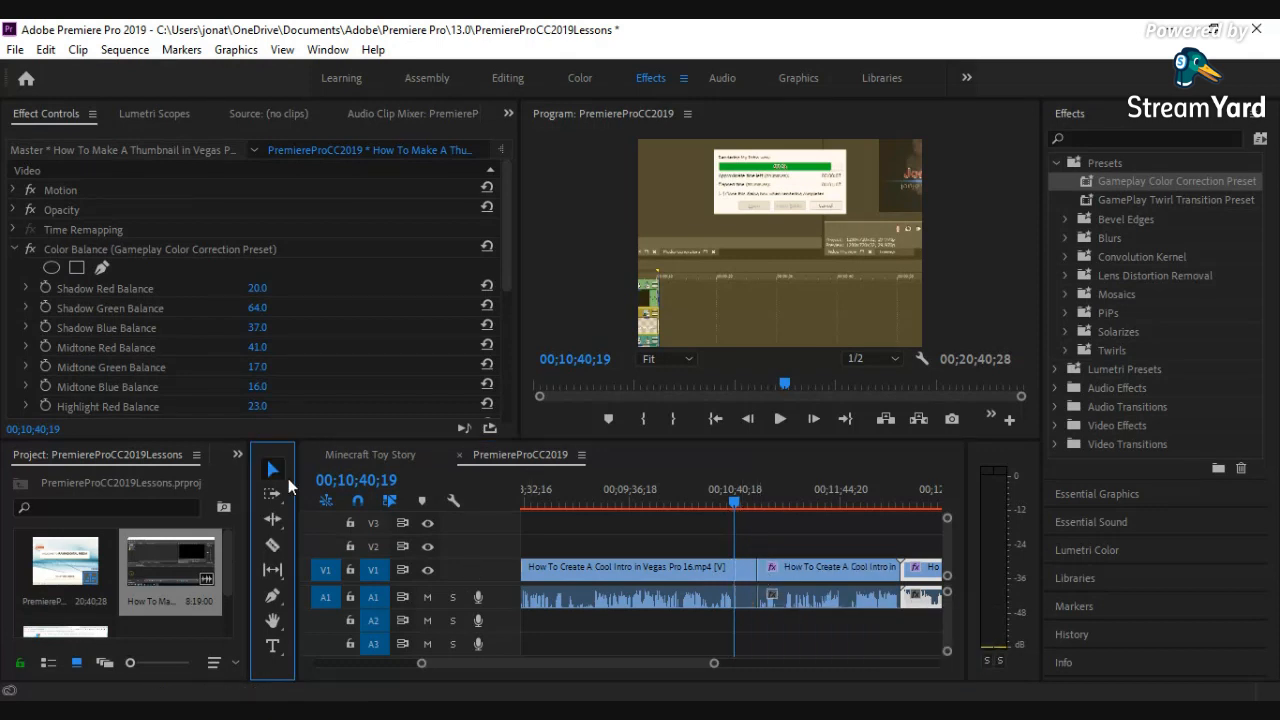
click(743, 568)
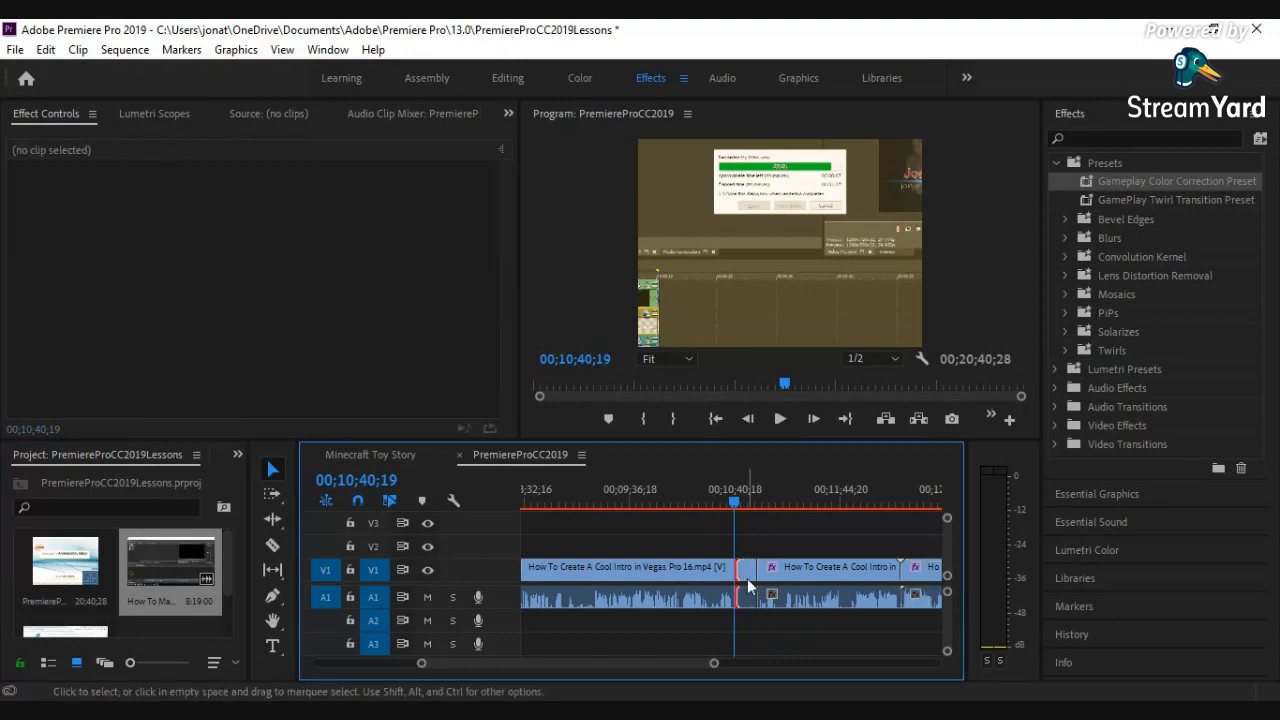
click(747, 578)
drag(731, 503, 712, 509)
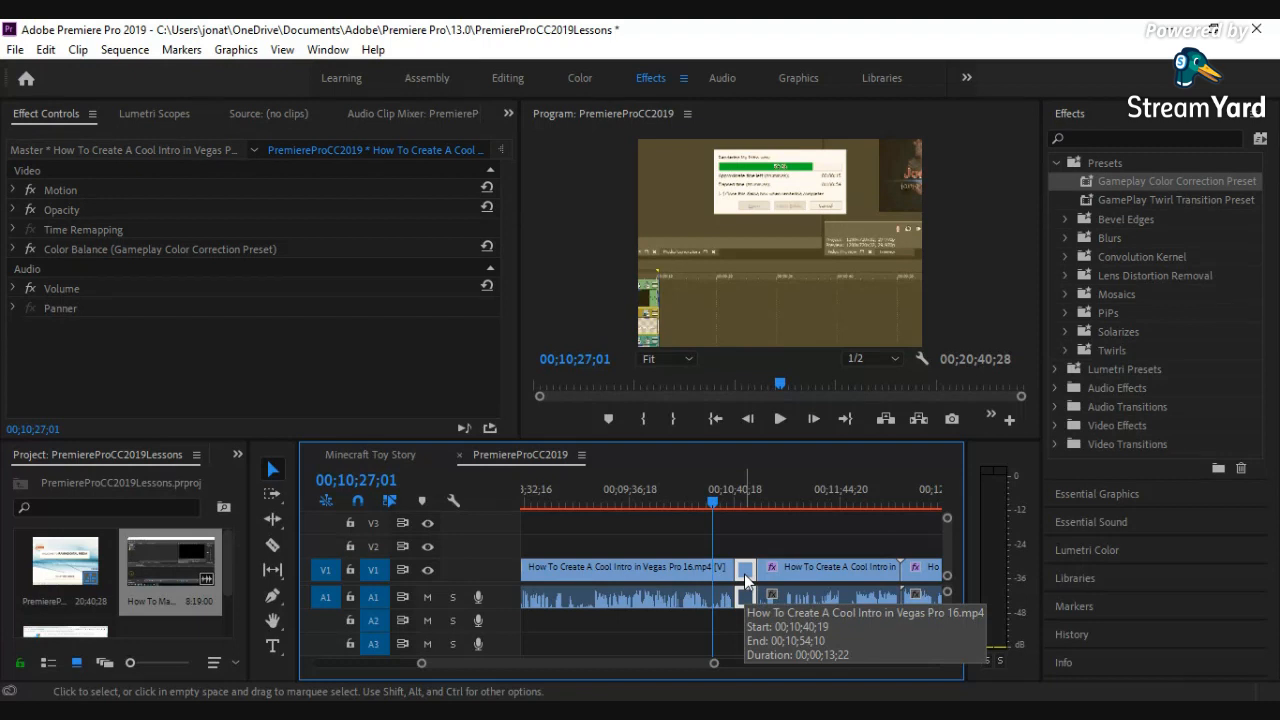
key(Delete)
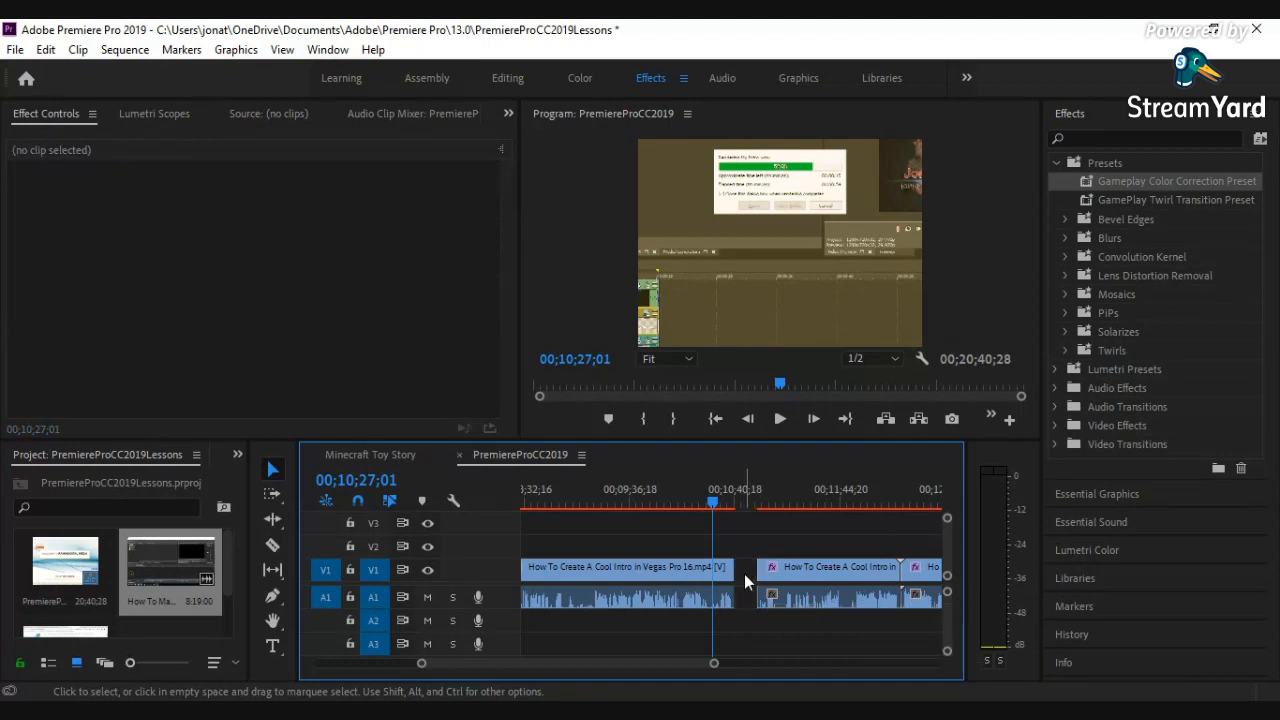
Select the second intro segment together with the thumbnail clip and move both earlier to close the gap.
click(926, 580)
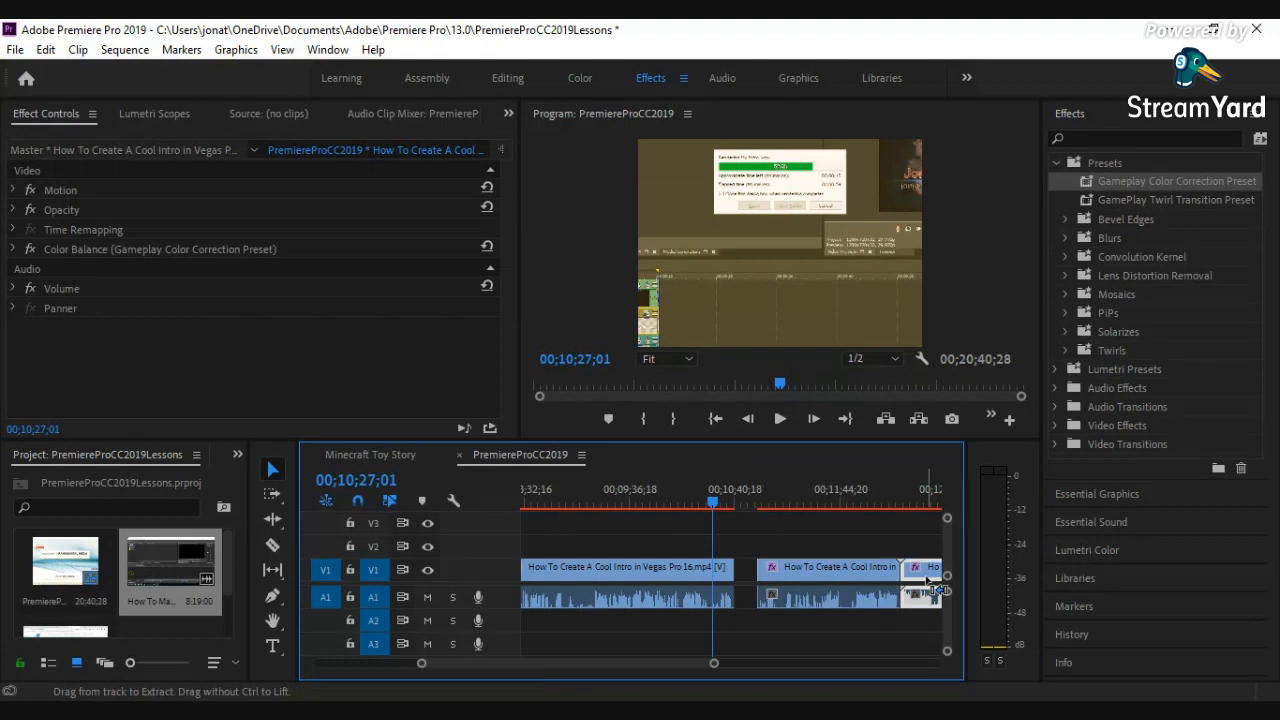
shift+click(878, 578)
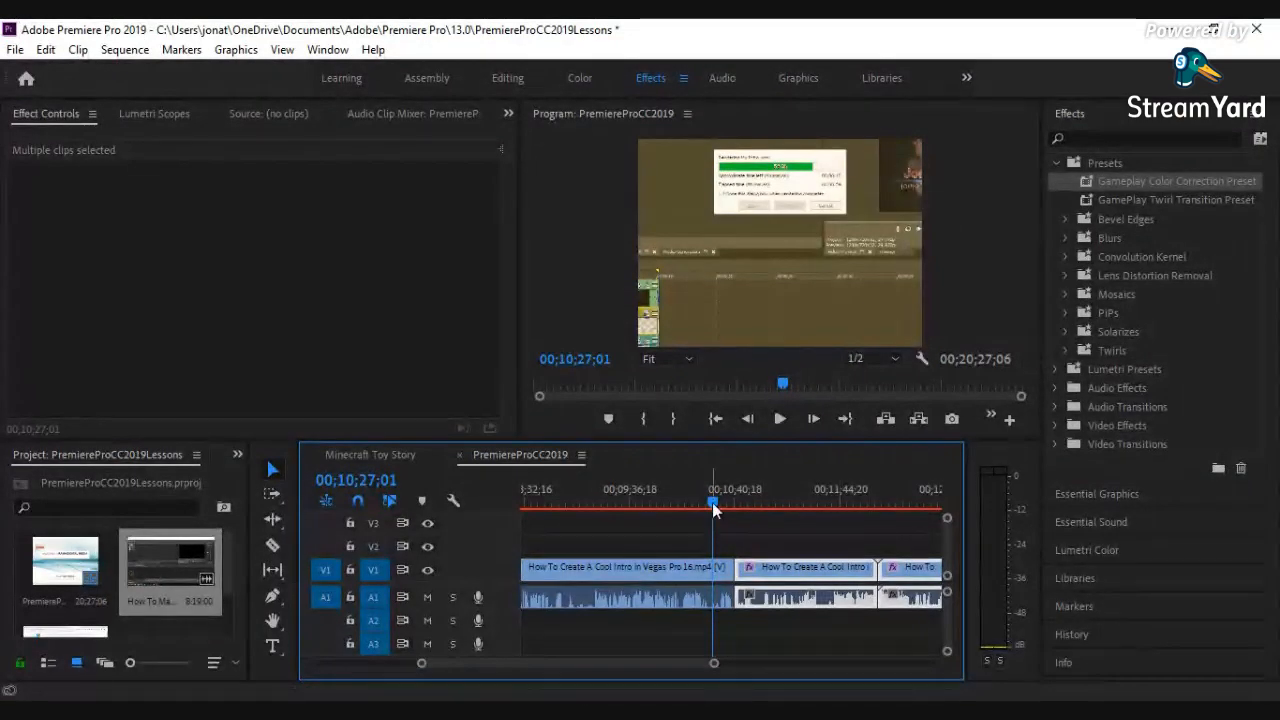
Play back the new join between the intro segments from 00;10;32;05 and stop just past it.
drag(714, 509, 721, 505)
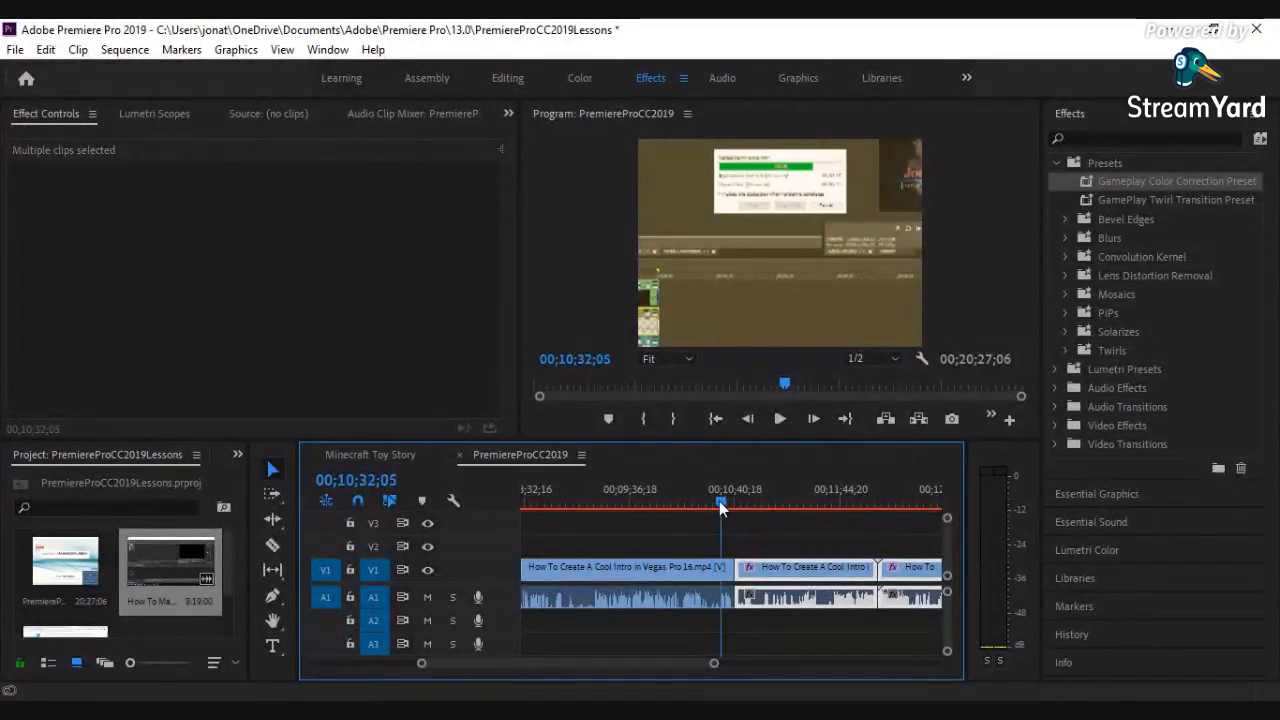
click(780, 419)
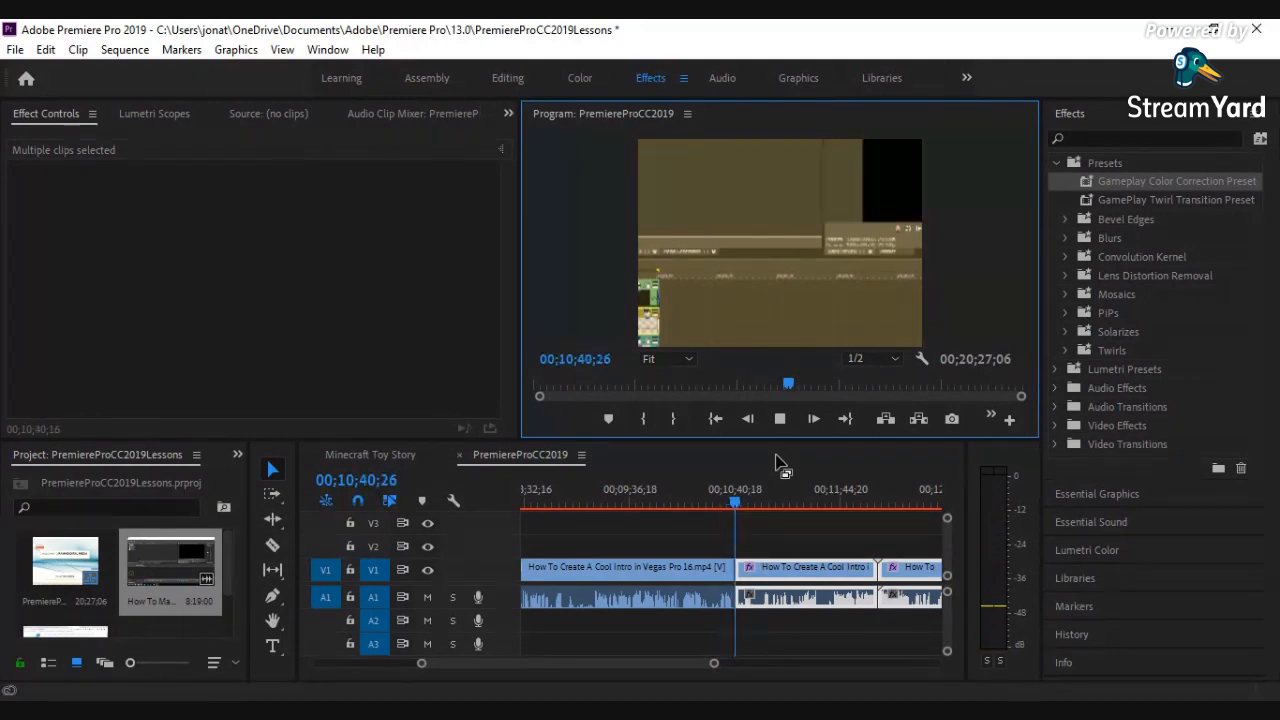
click(777, 458)
click(780, 419)
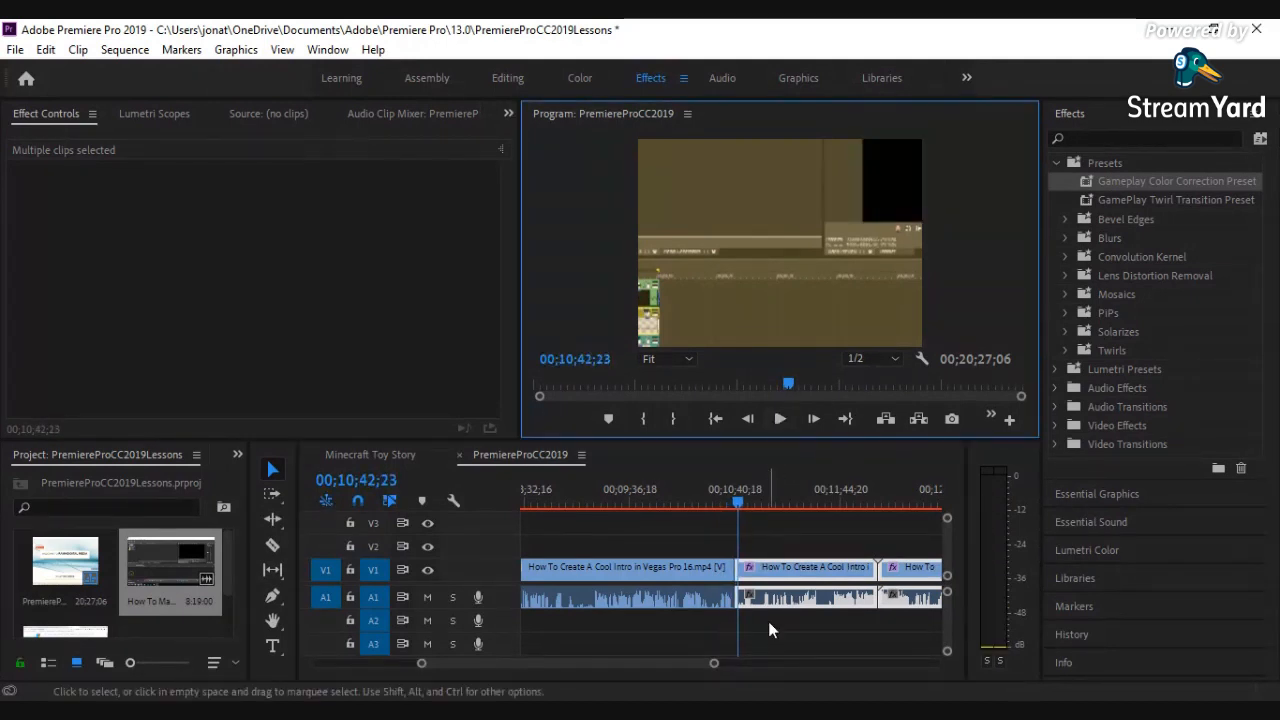
Show the whole sequence and return the playhead to 00;00;31;08 near its start.
scroll(773, 650, down, 3)
drag(728, 663, 871, 662)
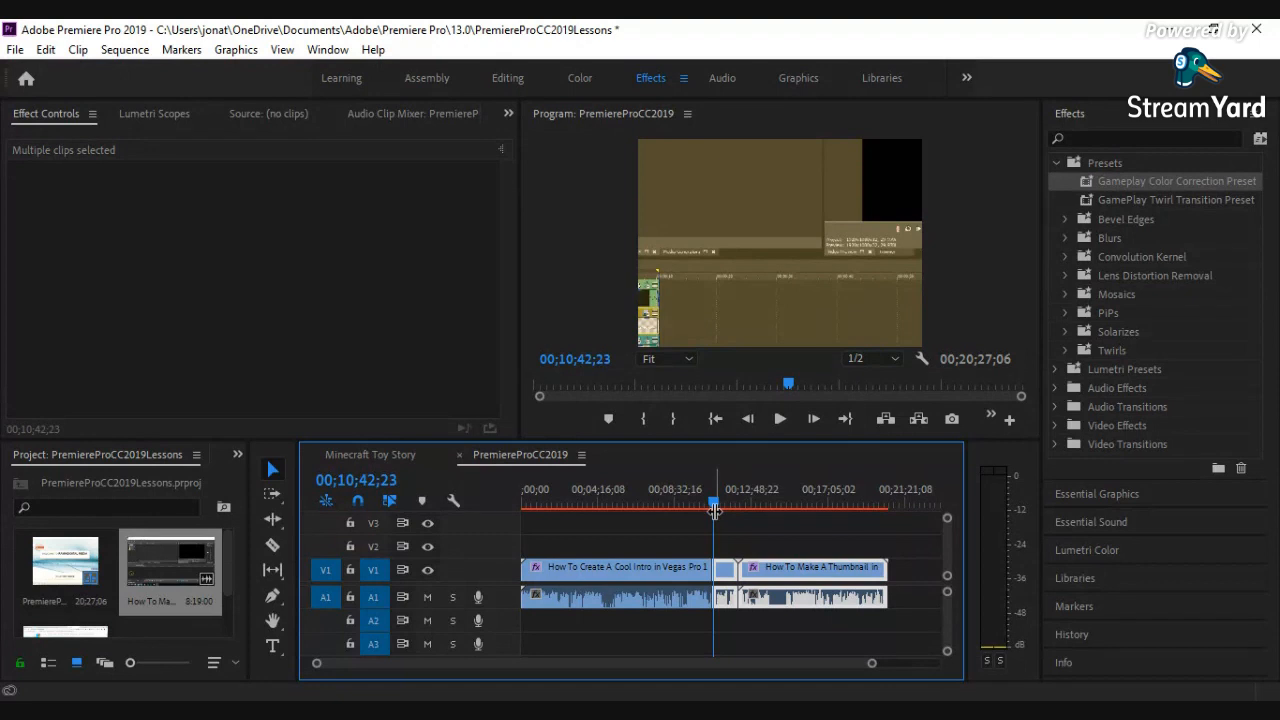
drag(662, 510, 530, 550)
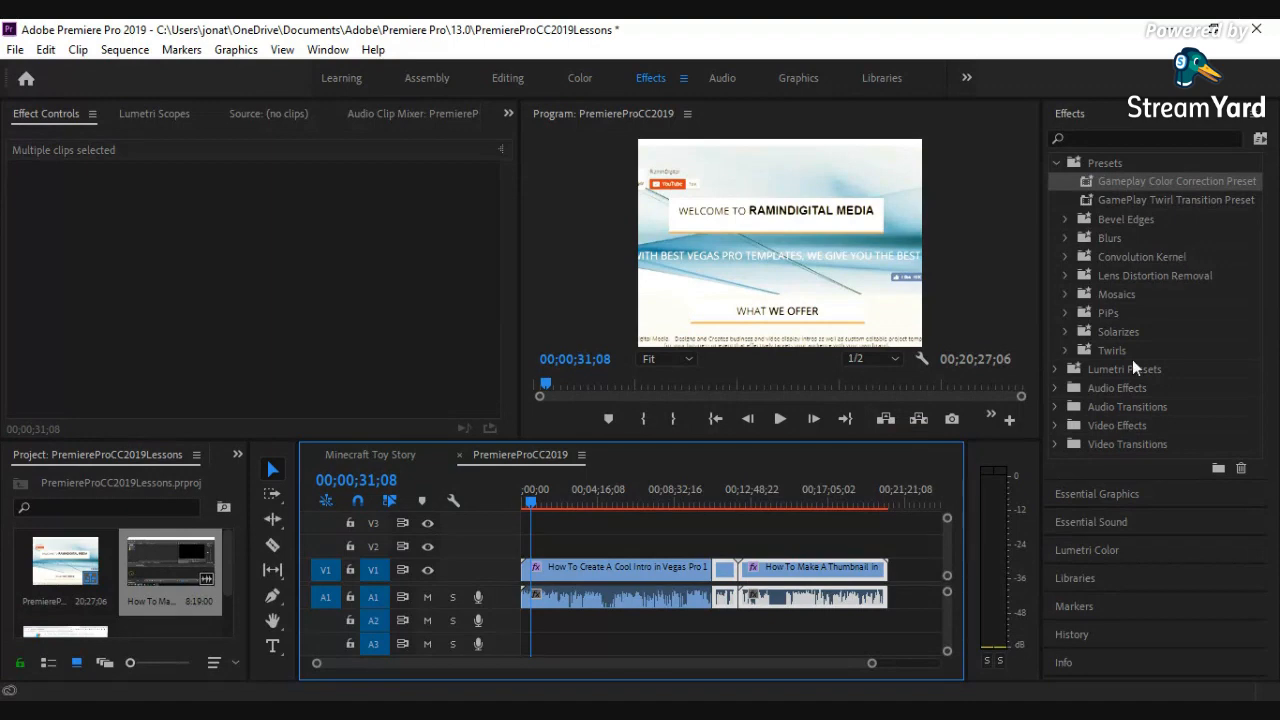
Browse the Essential Graphics templates, examining the Angled, Basic and Bold captions, titles and lower thirds.
click(1107, 493)
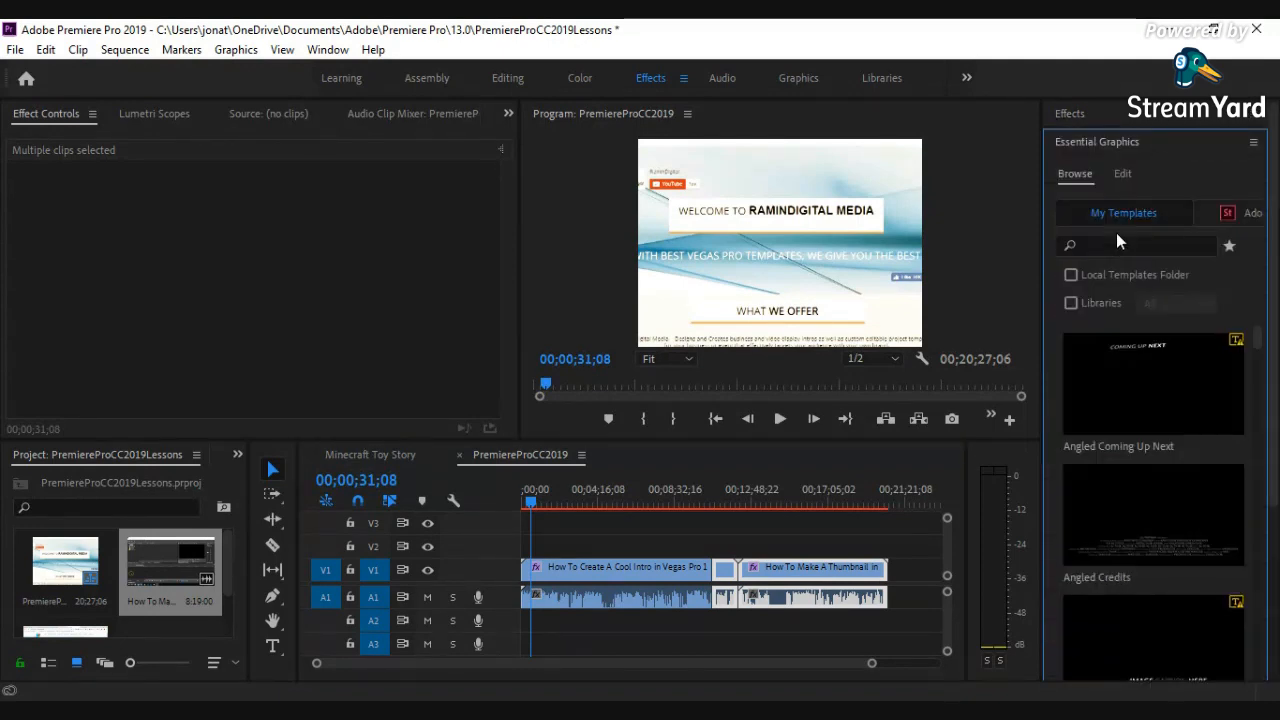
scroll(1128, 297, down, 3)
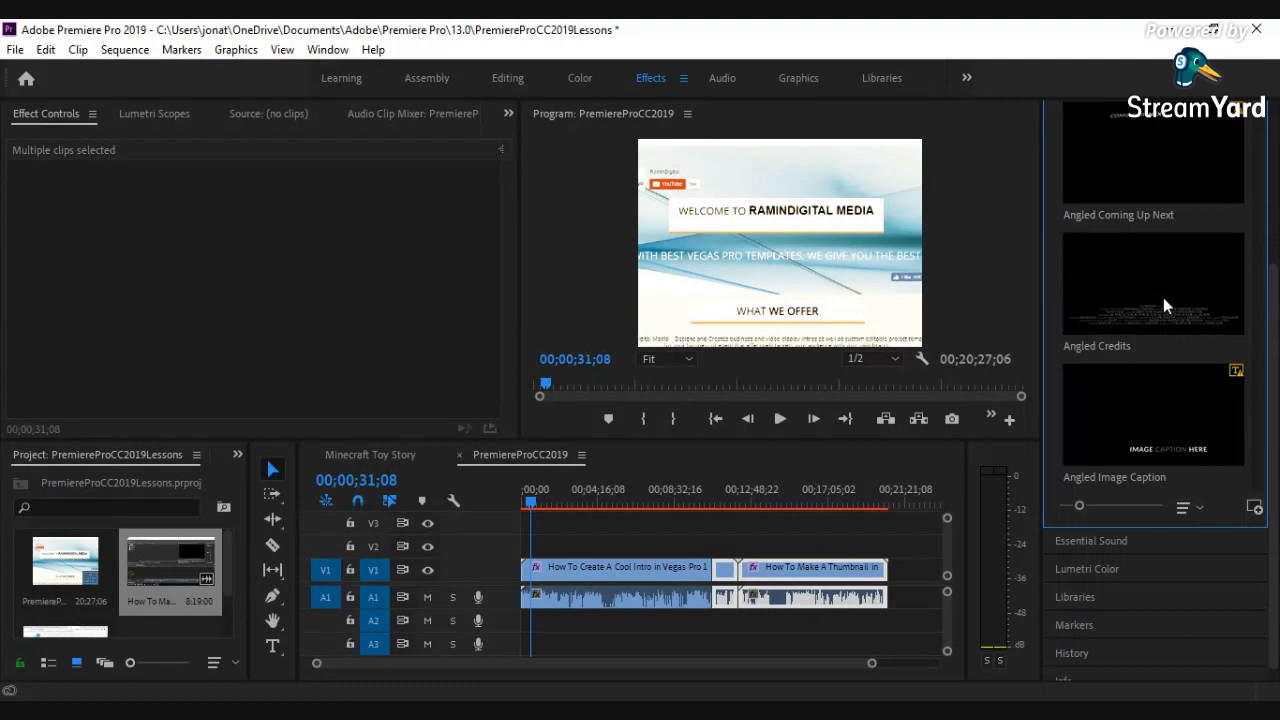
scroll(1242, 410, down, 3)
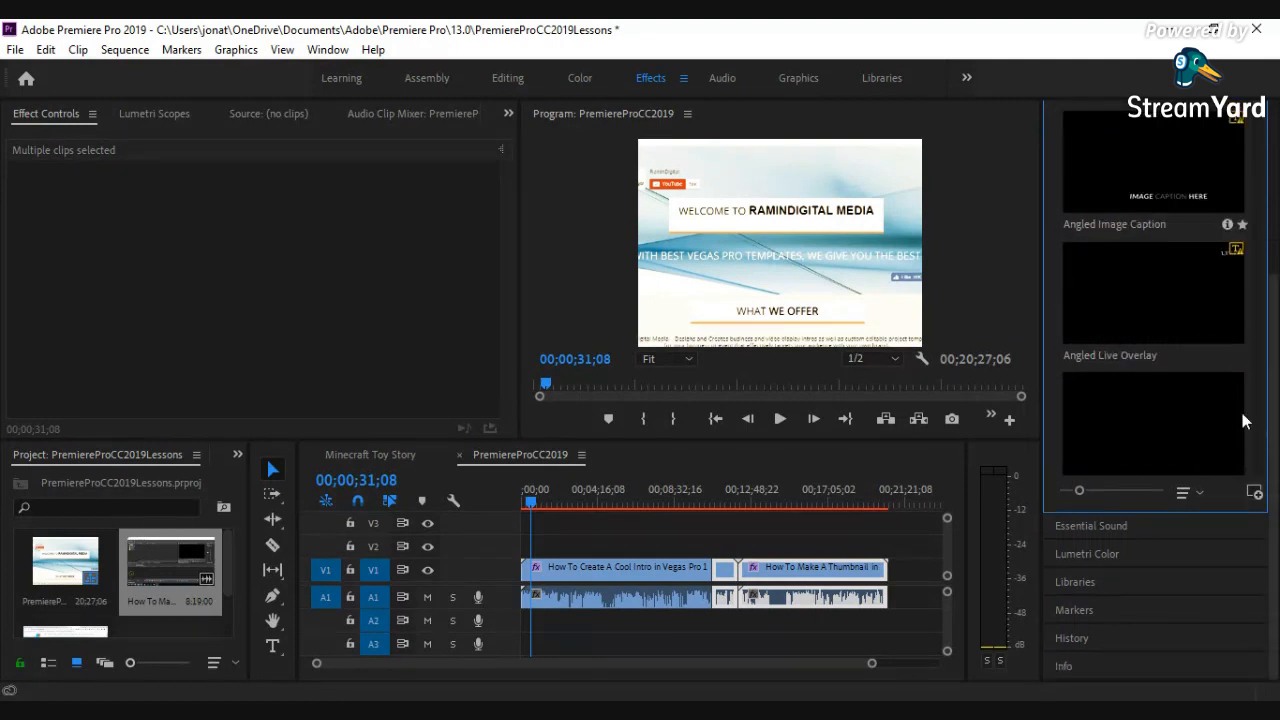
scroll(1234, 398, down, 6)
scroll(1234, 398, up, 3)
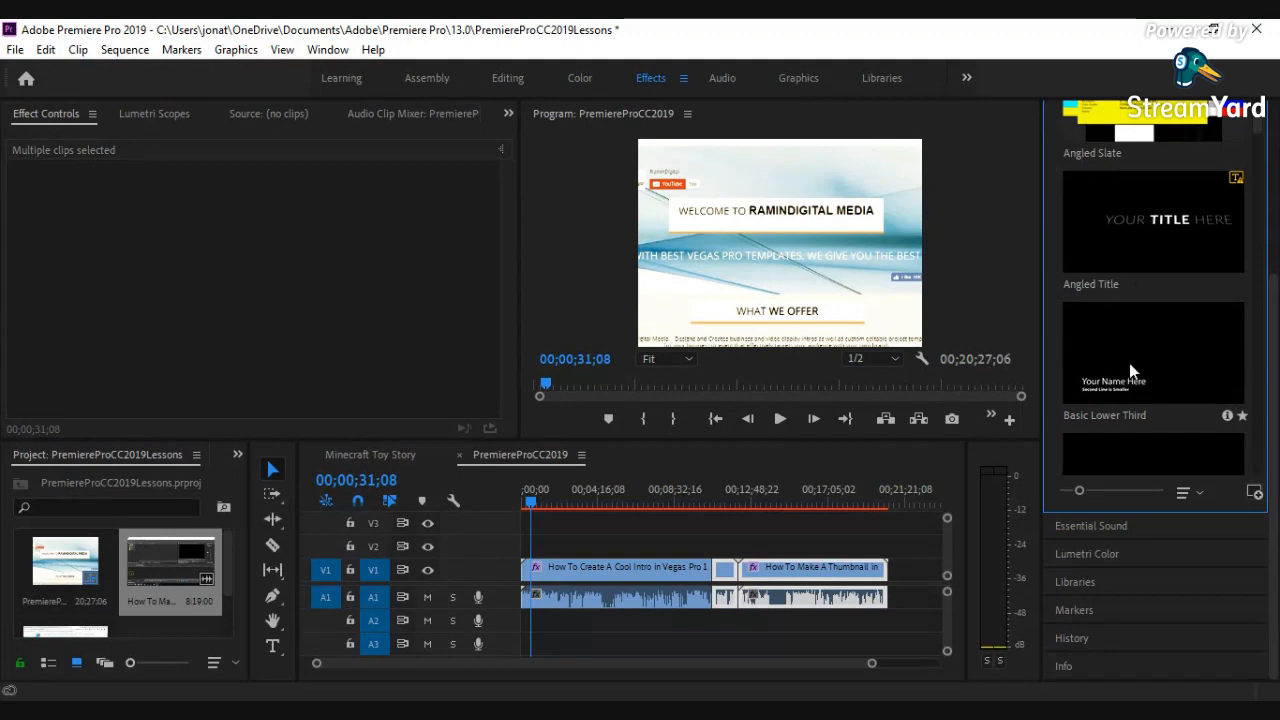
scroll(1140, 362, up, 2)
scroll(1130, 300, up, 2)
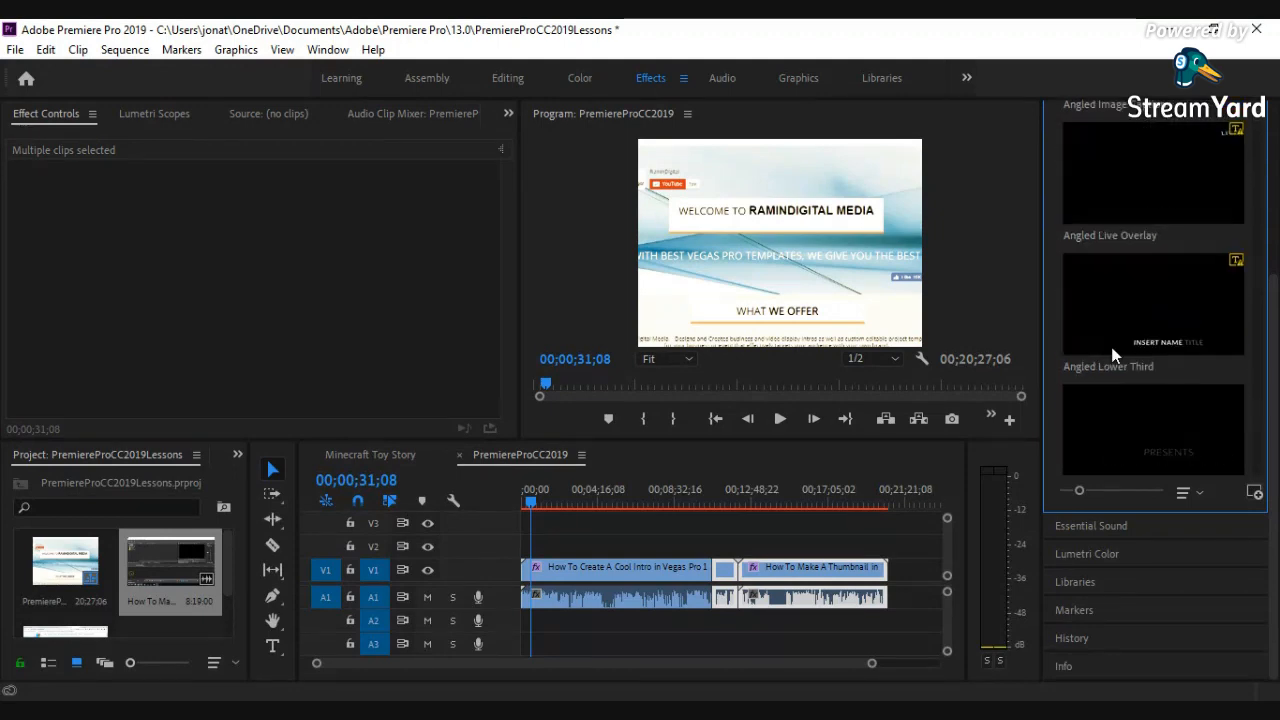
scroll(1123, 264, up, 2)
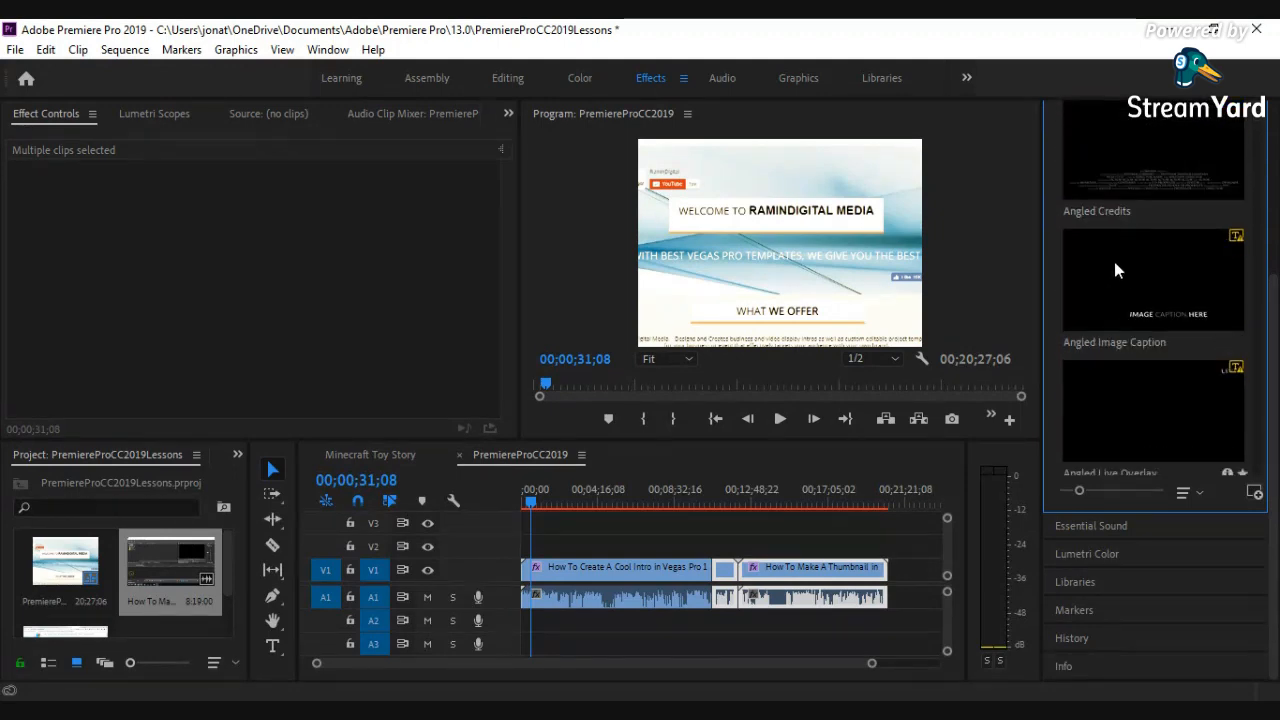
scroll(1113, 285, up, 2)
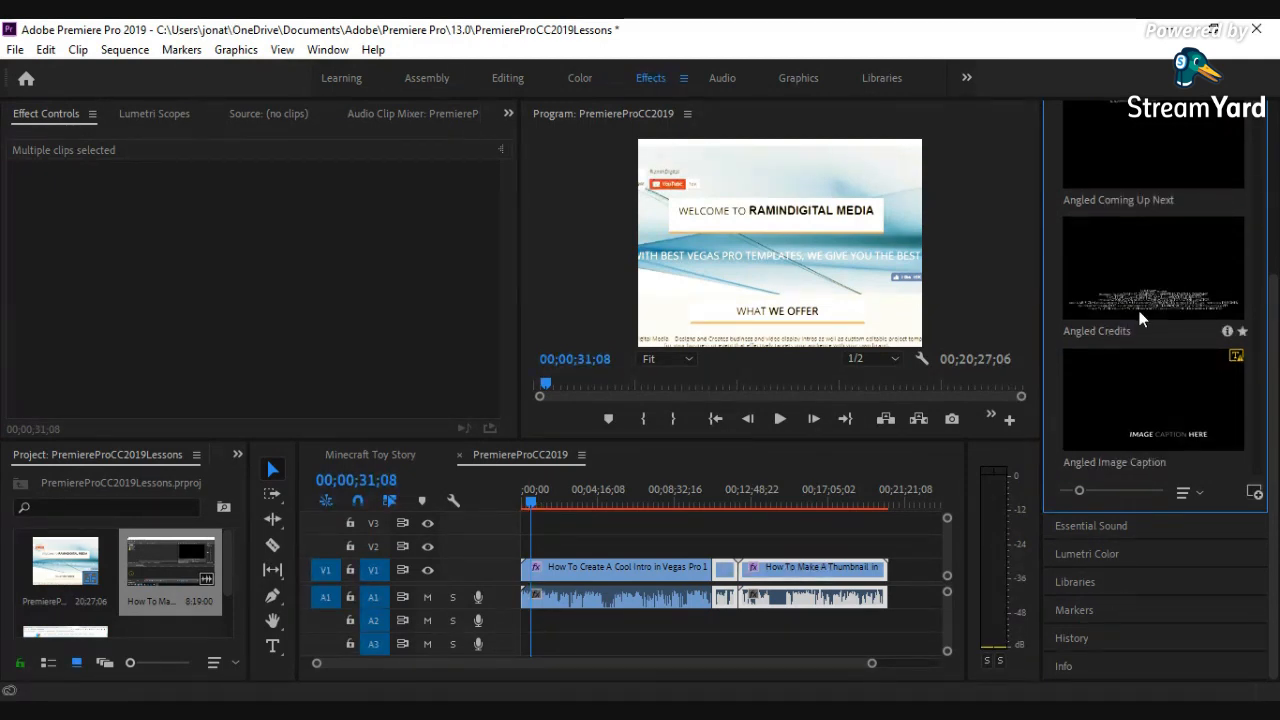
scroll(1141, 322, down, 6)
scroll(1141, 315, down, 8)
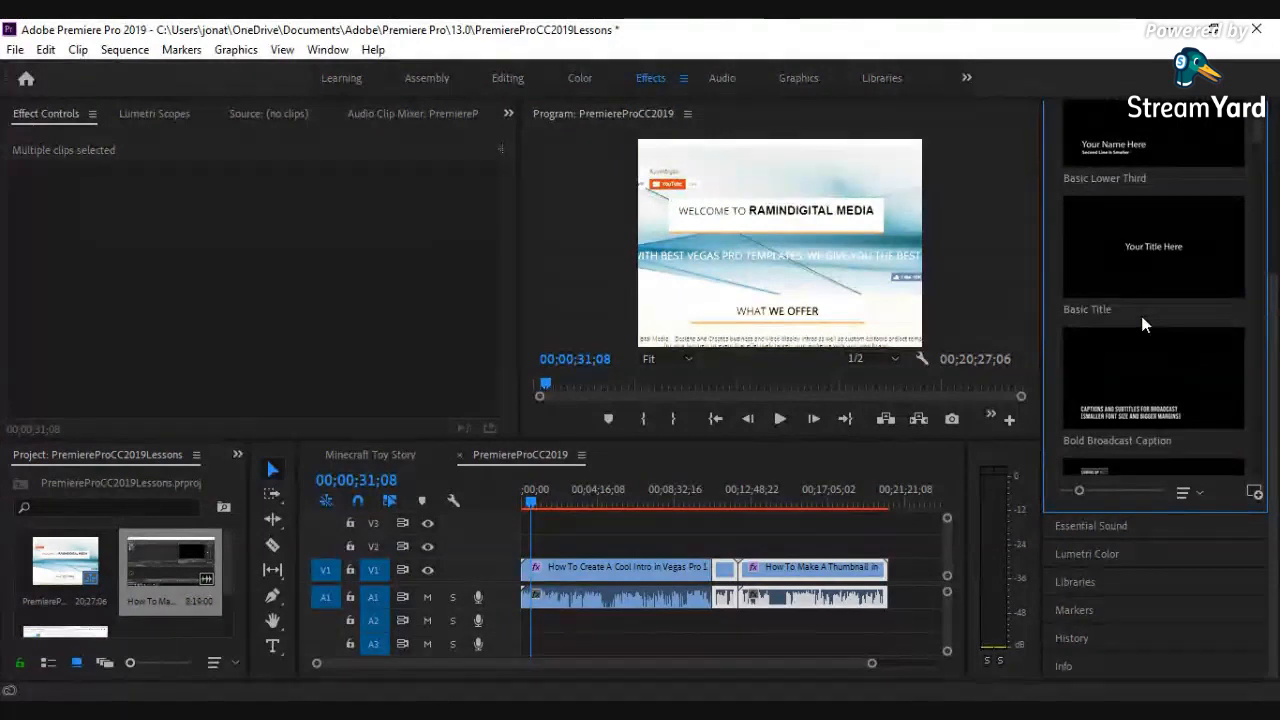
scroll(1142, 318, down, 5)
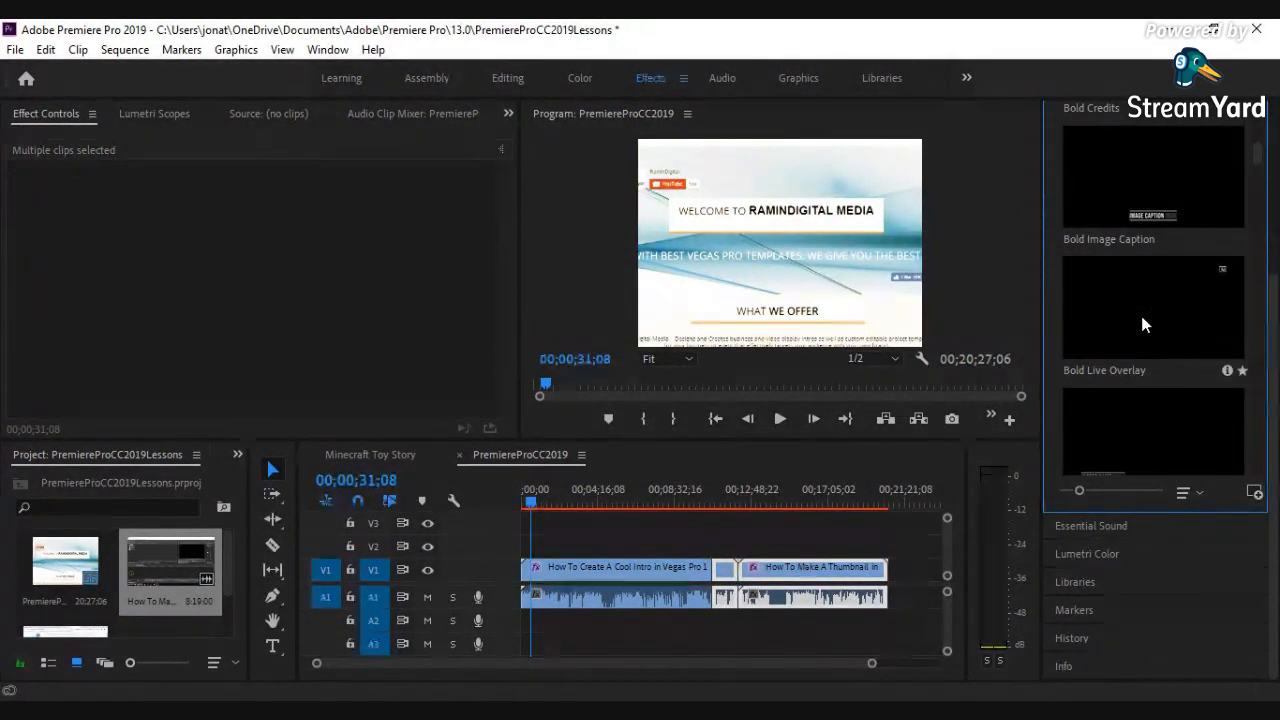
scroll(1141, 320, down, 4)
scroll(1143, 336, down, 2)
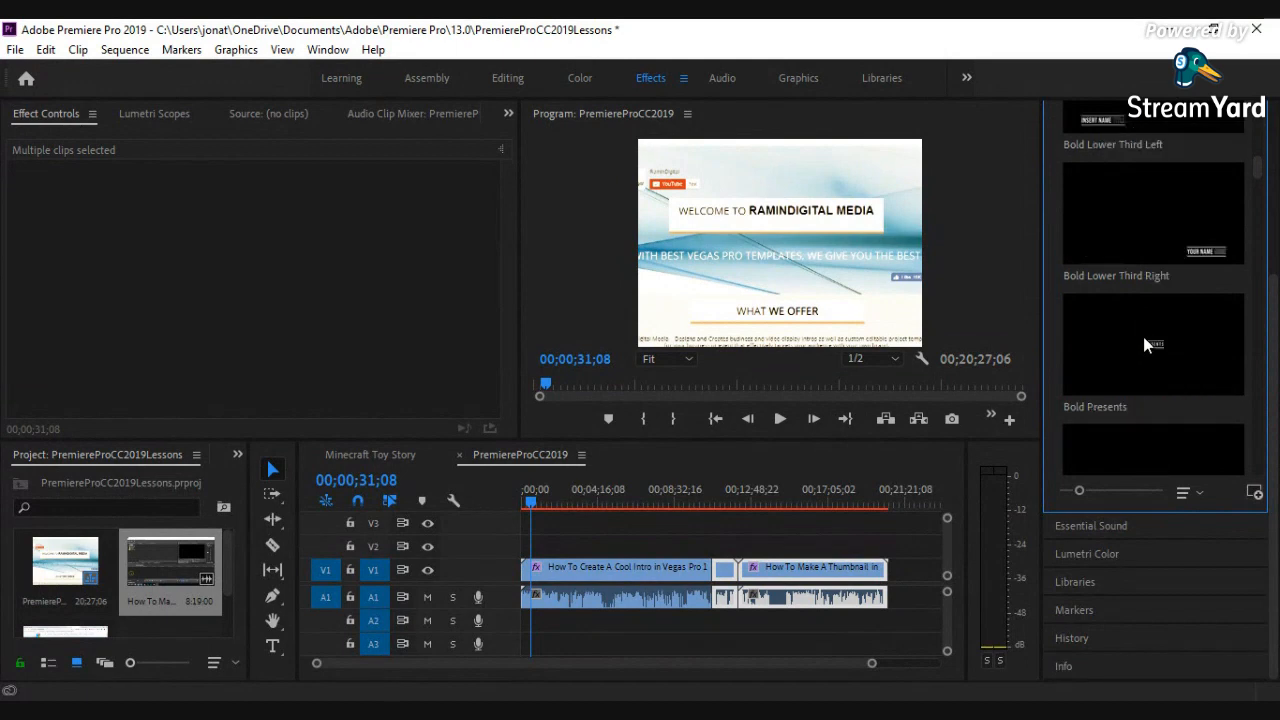
scroll(1143, 336, up, 2)
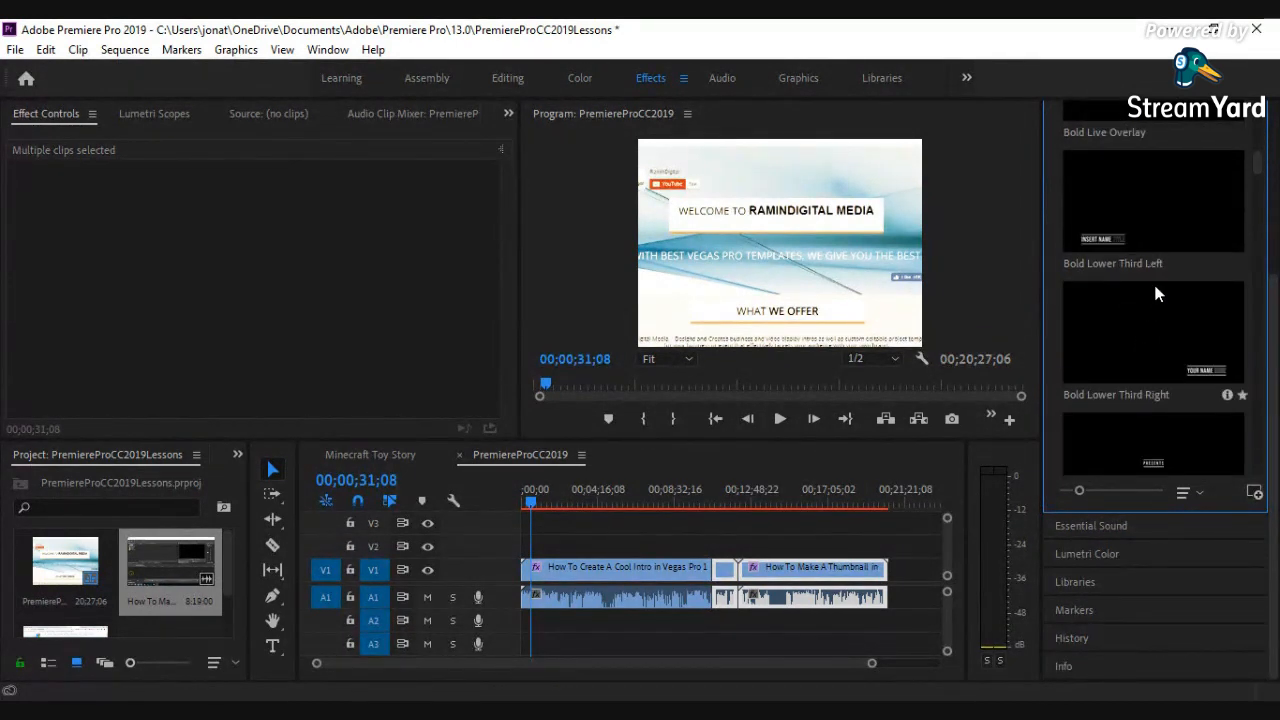
Add the Bold Lower Third Left template to track V2 above the intro clip at 00;00;31;08.
click(1148, 213)
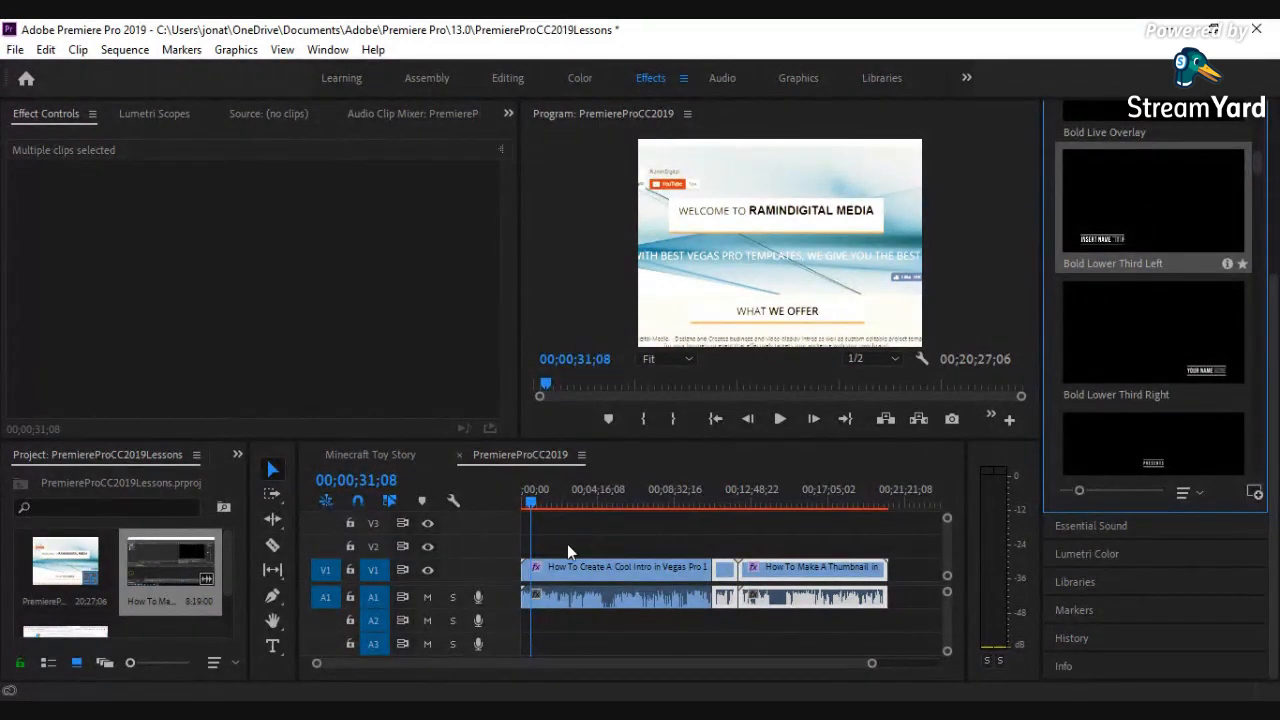
drag(546, 551, 563, 530)
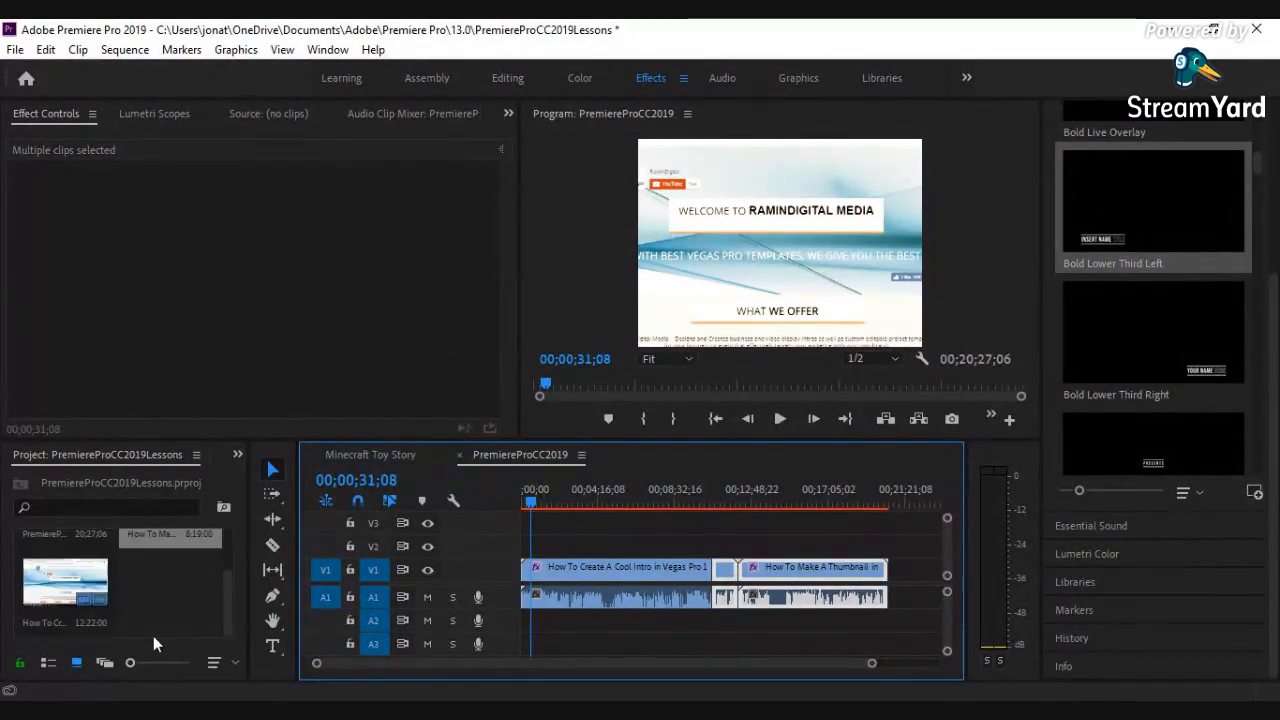
drag(1100, 225, 588, 542)
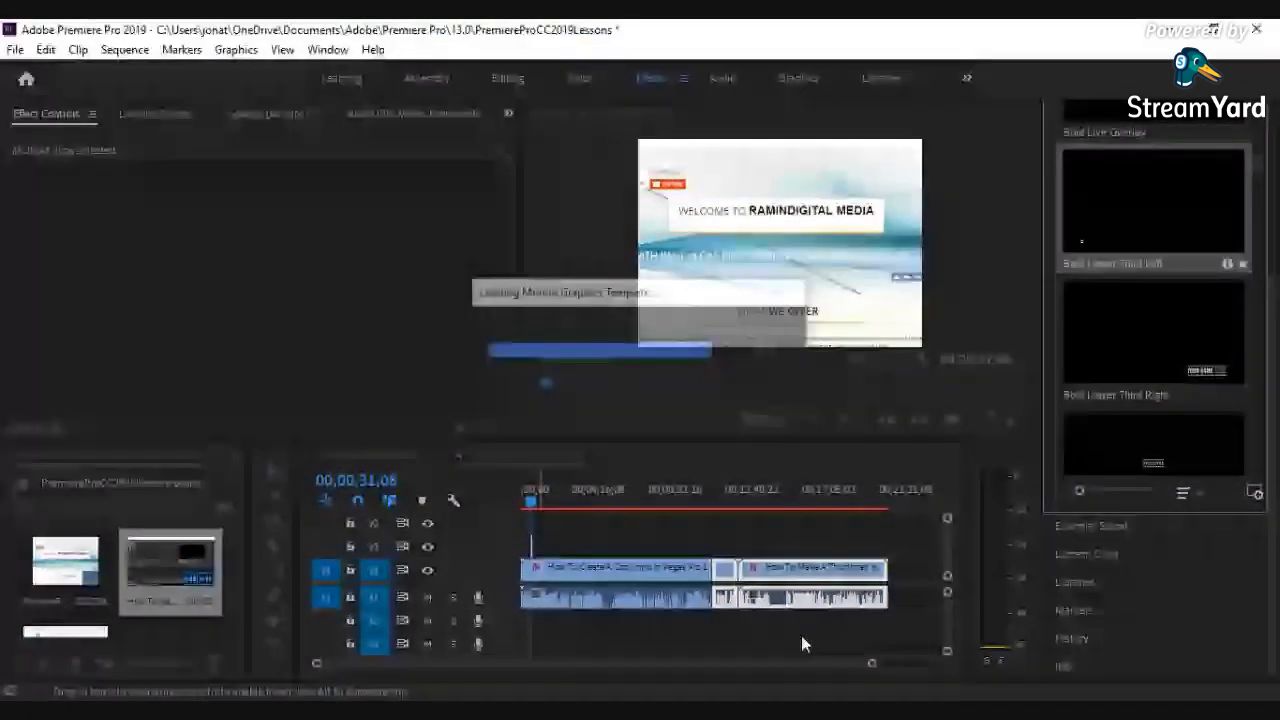
Move the second lower-third graphic on V2 to about 00;00;49 and delete the extra copy at 00;00;31;08.
drag(871, 663, 706, 634)
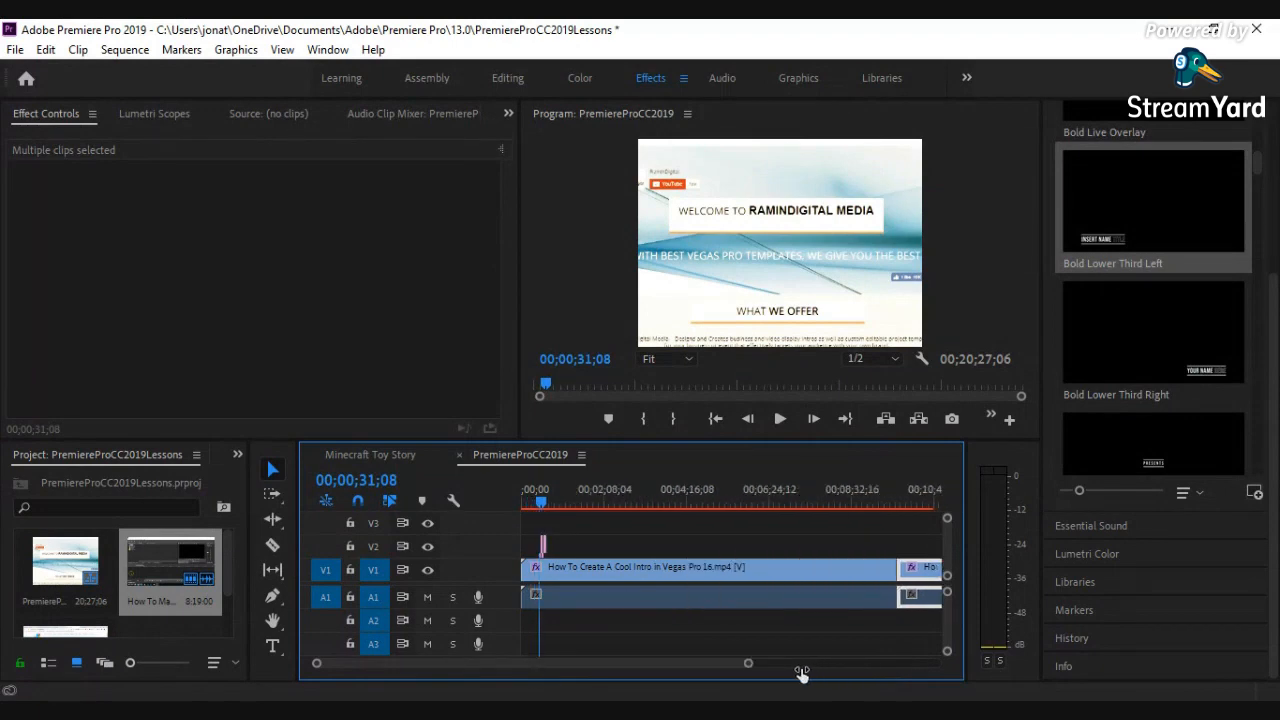
click(715, 551)
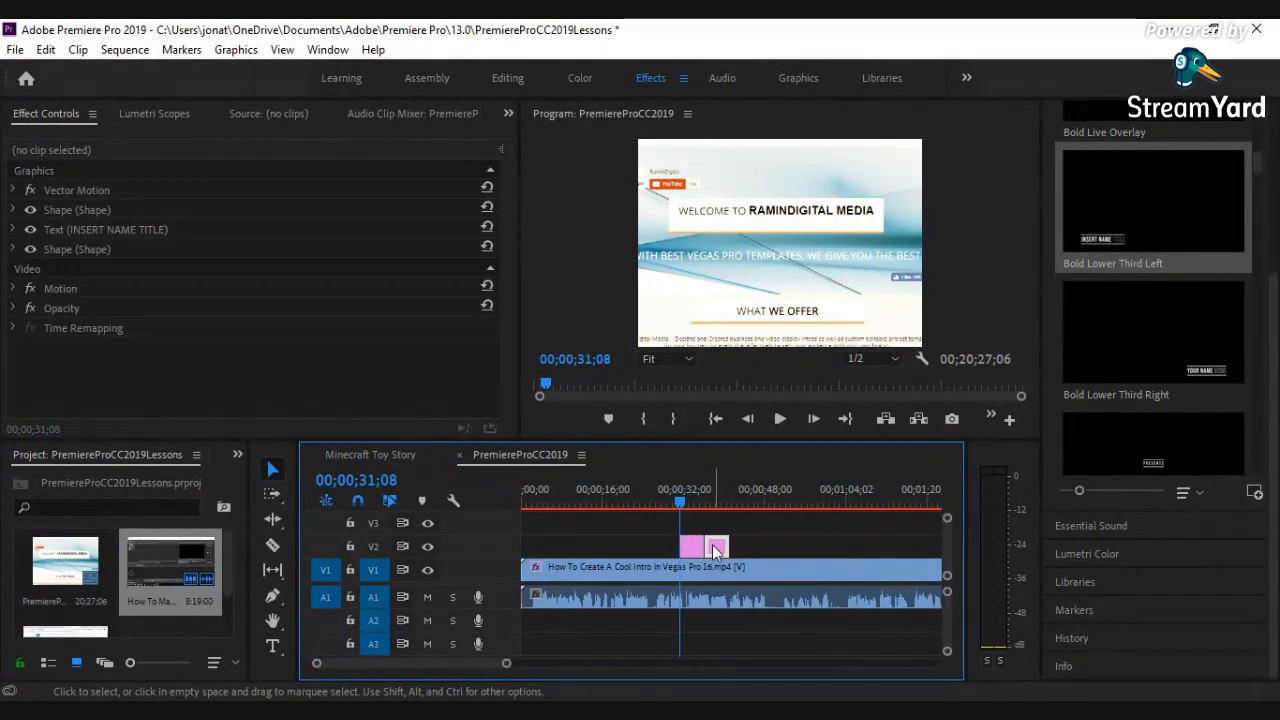
key(Delete)
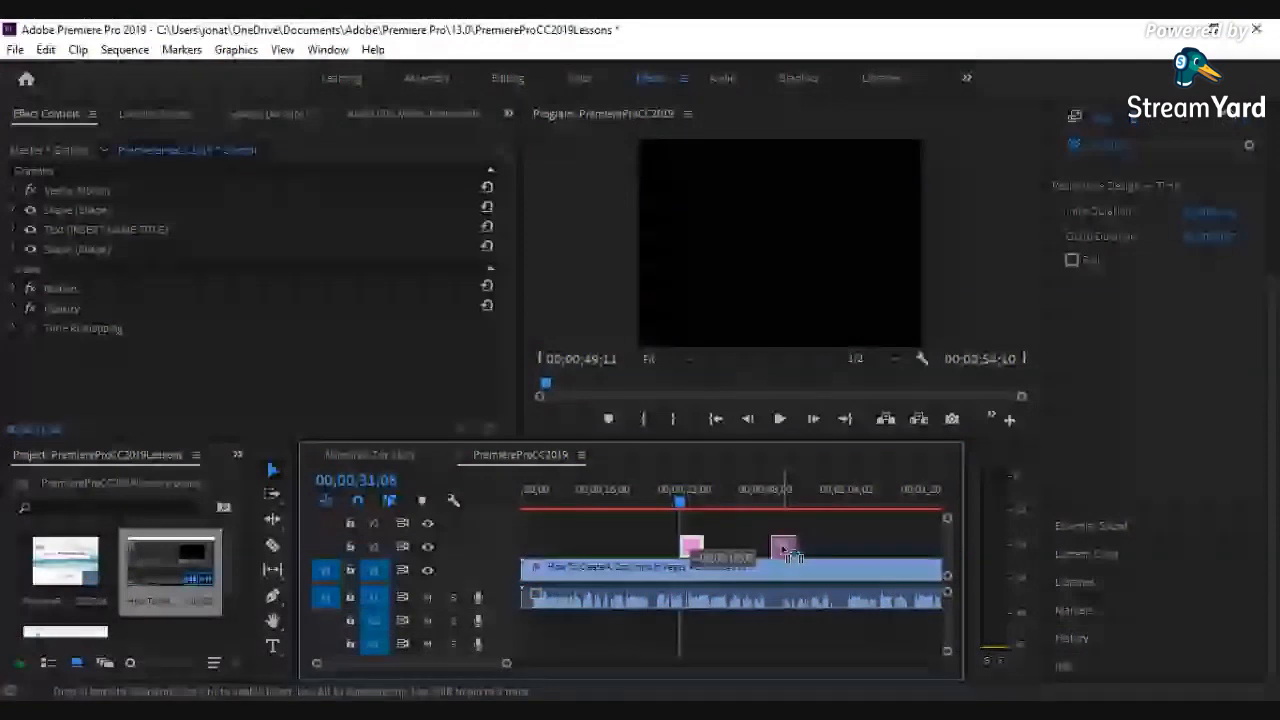
Scrub through the intro clip to 00;05;05;06 and move the lower-third graphic on V2 to start there.
drag(681, 499, 767, 512)
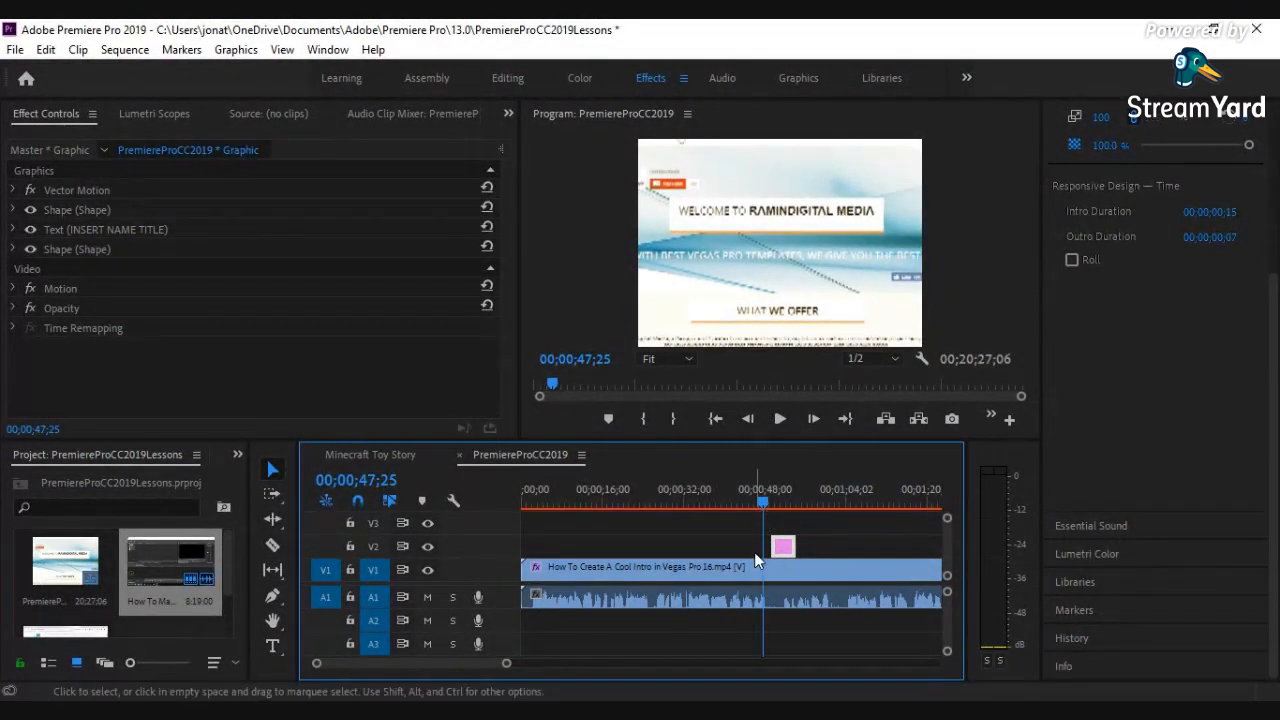
scroll(752, 560, down, 2)
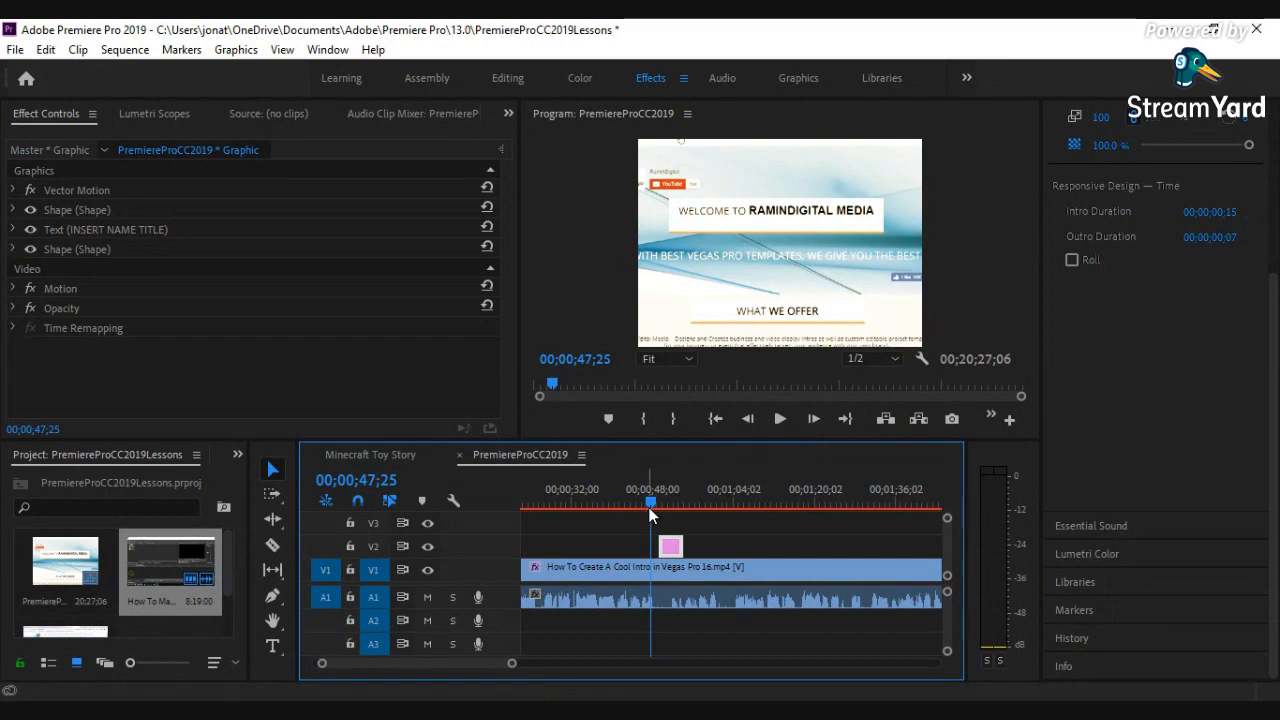
drag(650, 504, 869, 510)
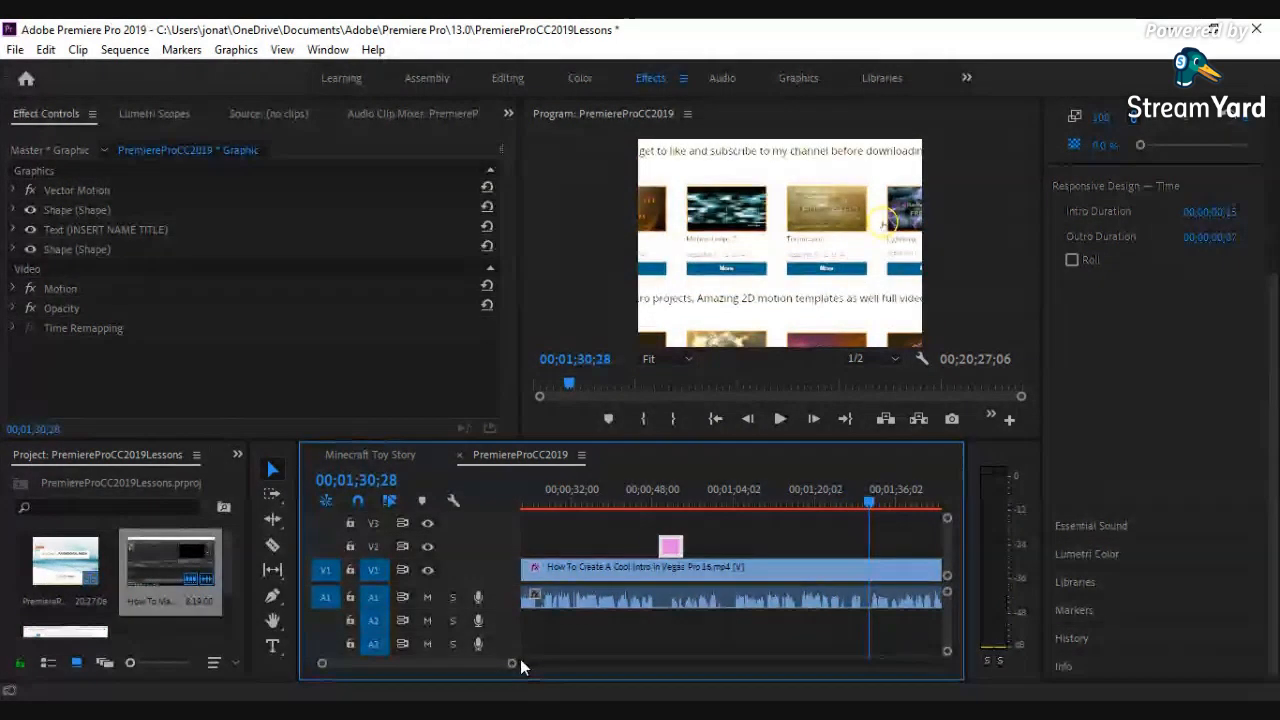
drag(514, 663, 592, 663)
drag(698, 508, 859, 510)
drag(592, 663, 678, 663)
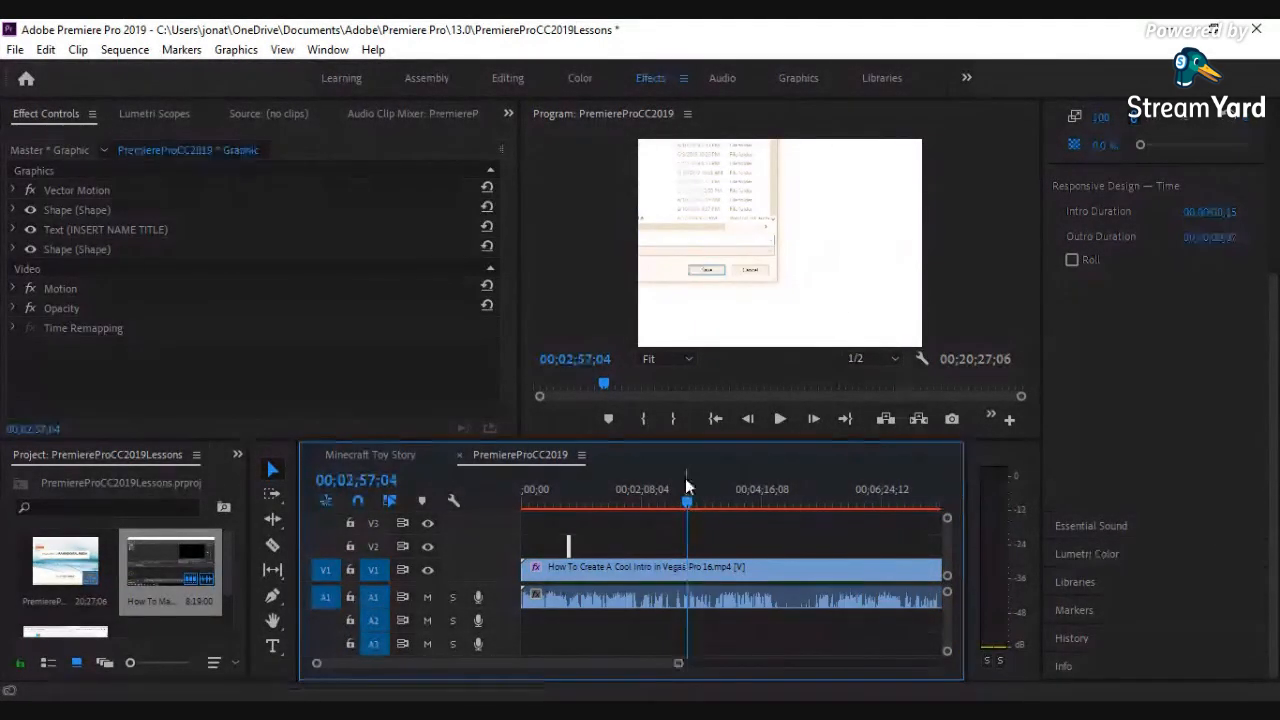
drag(686, 503, 806, 509)
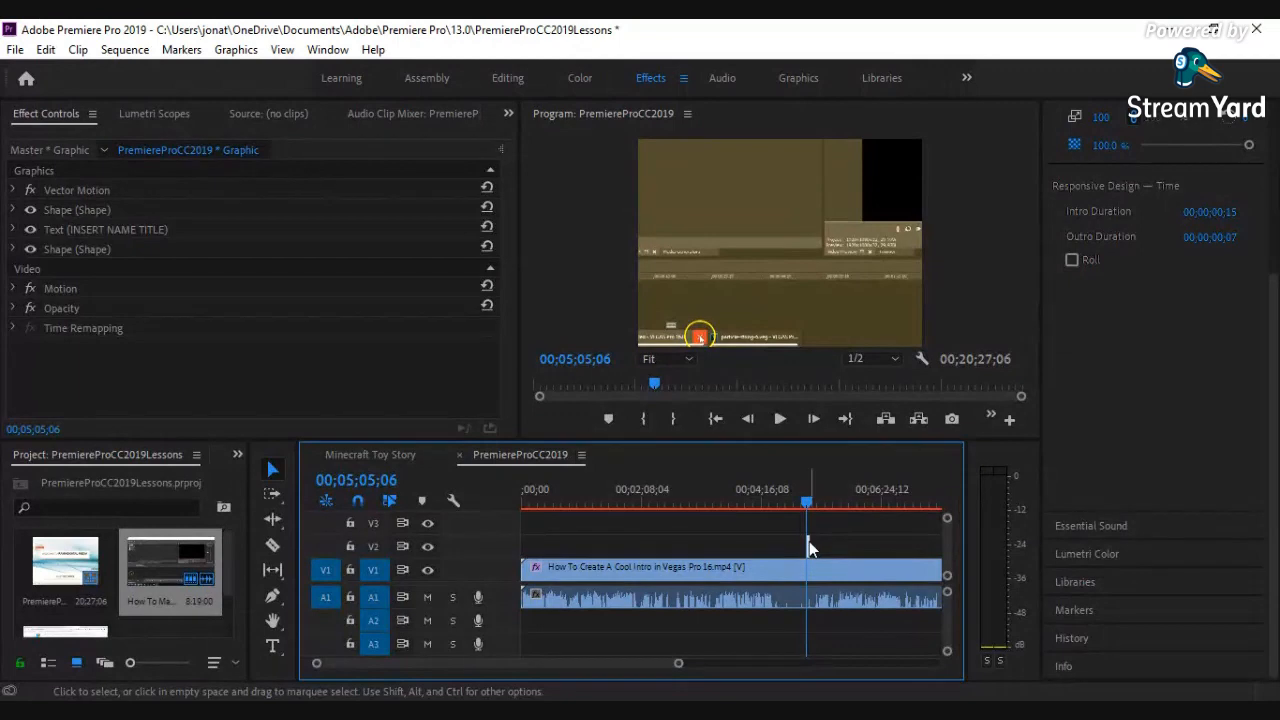
Patch source V1 to track V2 and back to V1, and turn on track targeting for V2.
drag(322, 580, 325, 546)
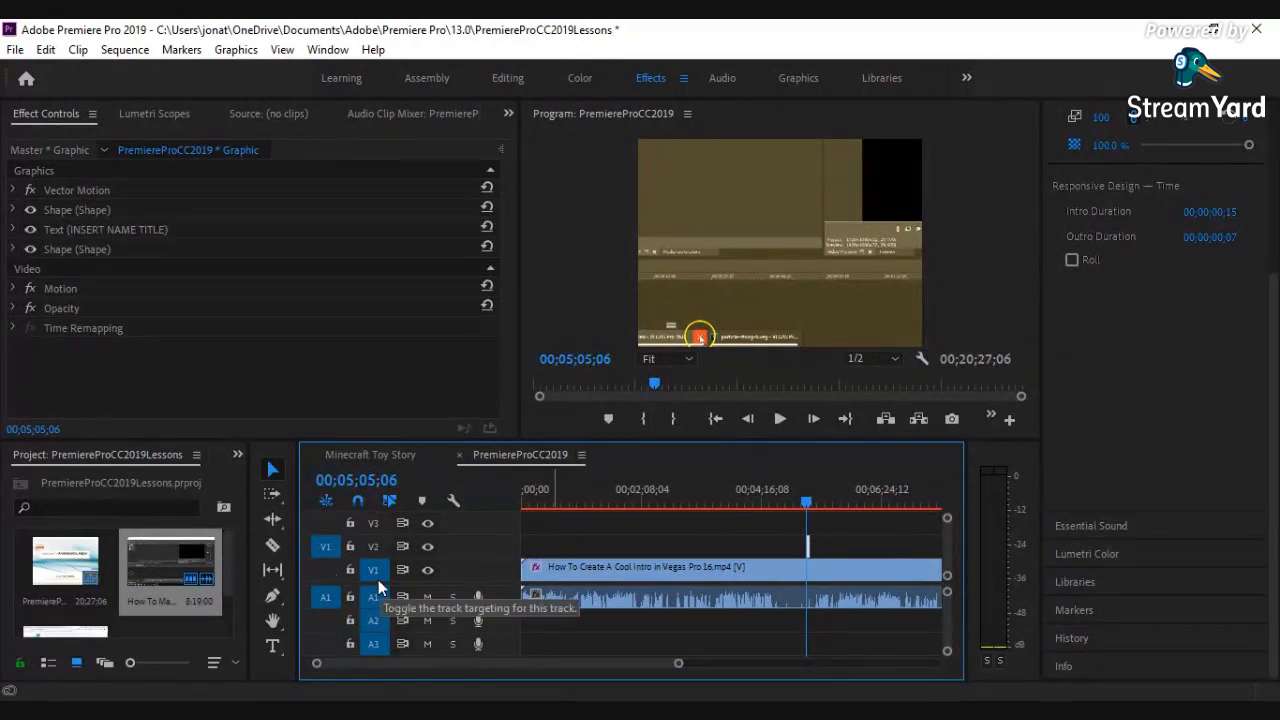
click(374, 565)
click(373, 569)
click(373, 546)
click(328, 570)
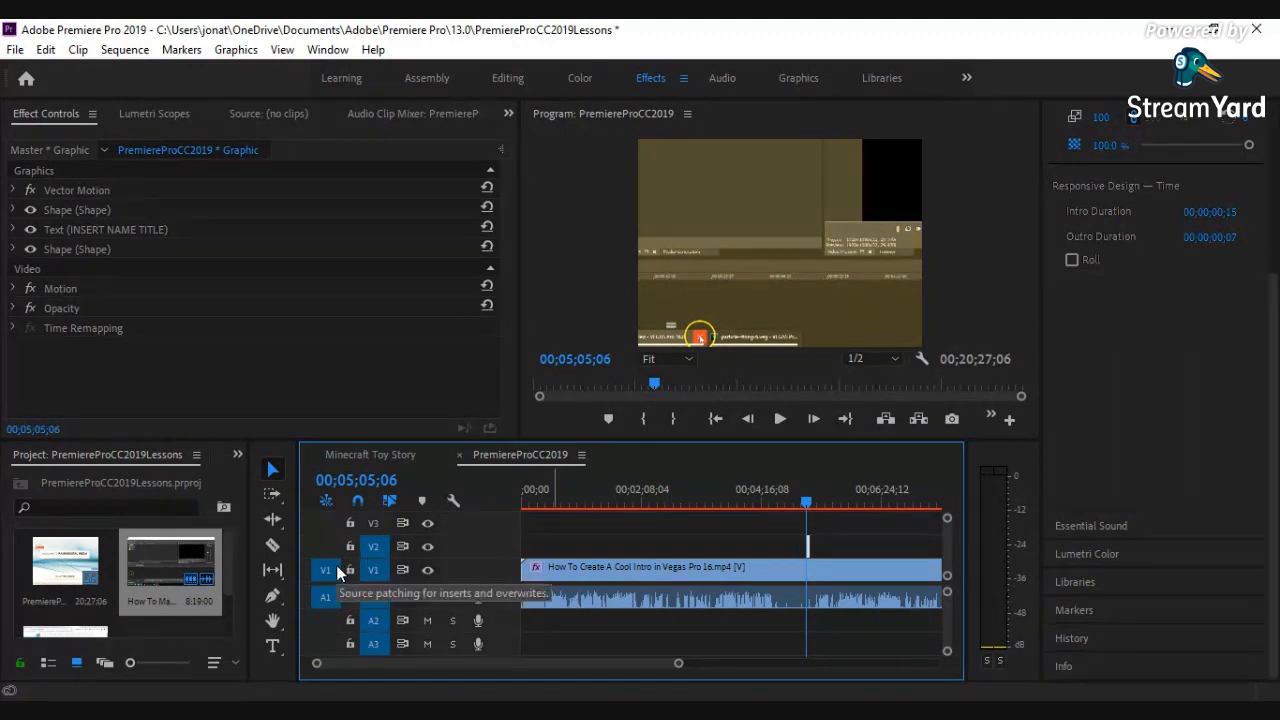
click(329, 569)
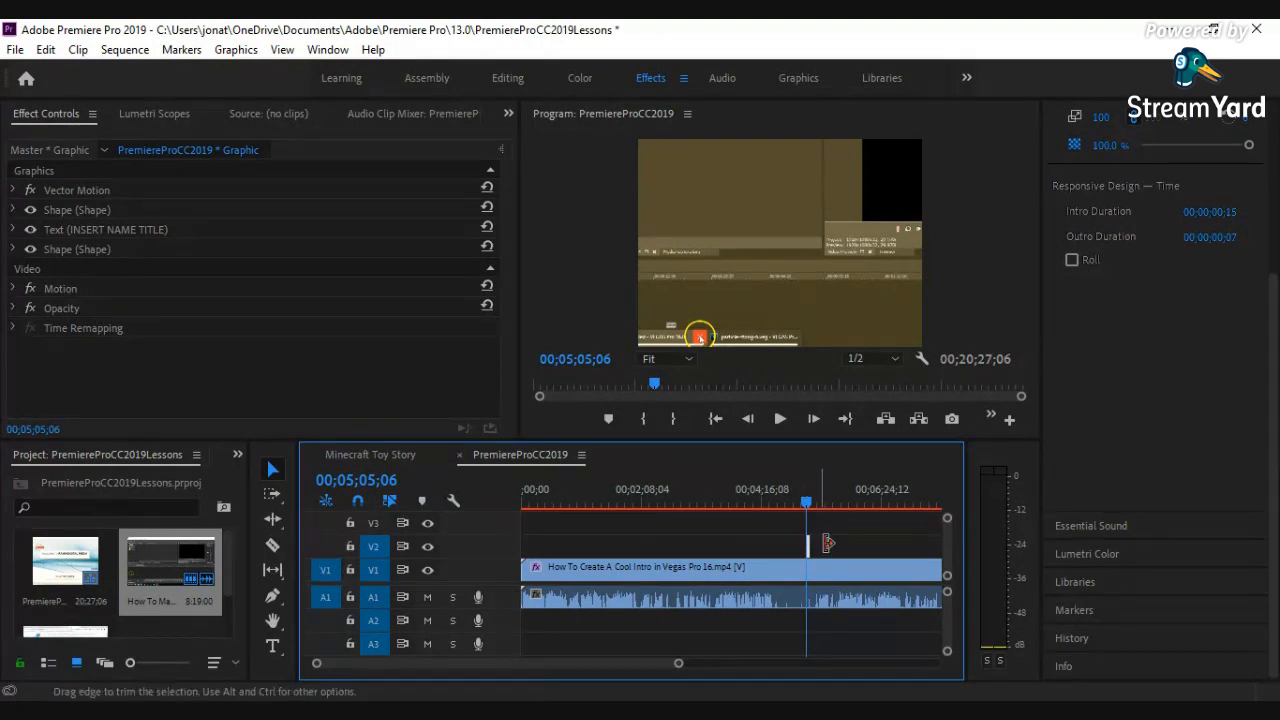
Select the lower-third graphic on V2 and expand the properties of its INSERT NAME TITLE text.
drag(678, 663, 551, 691)
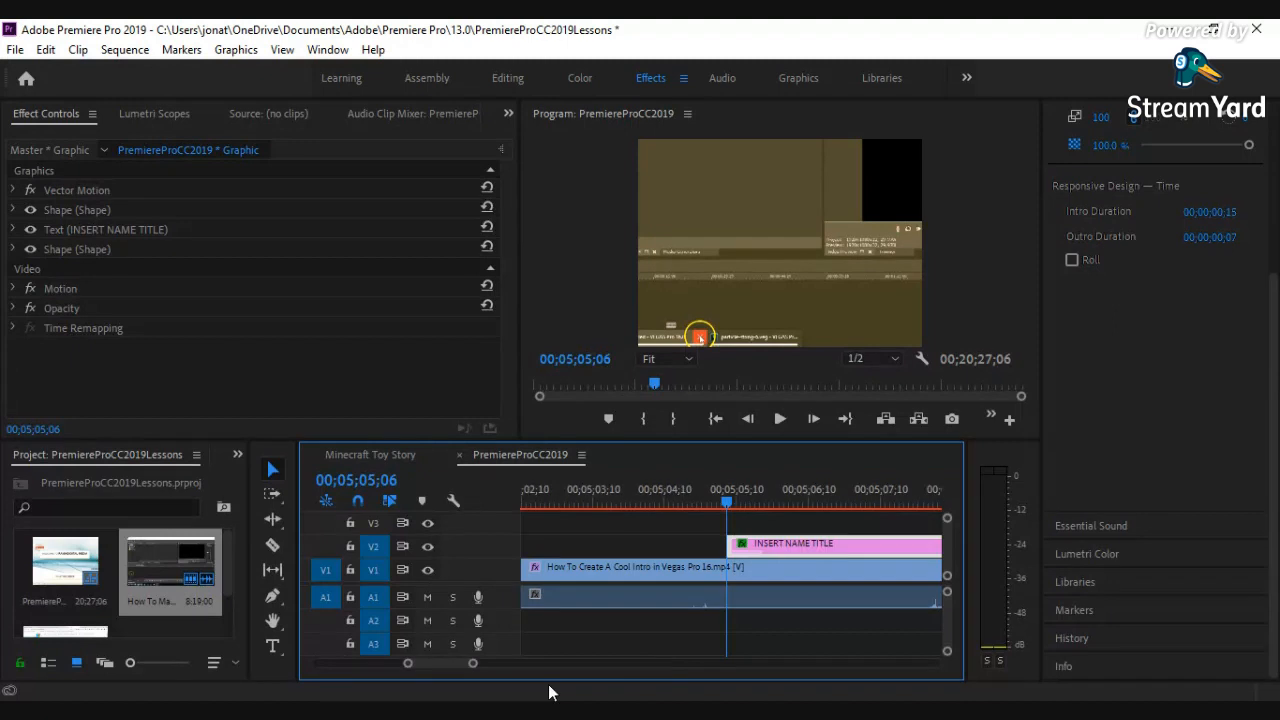
click(736, 546)
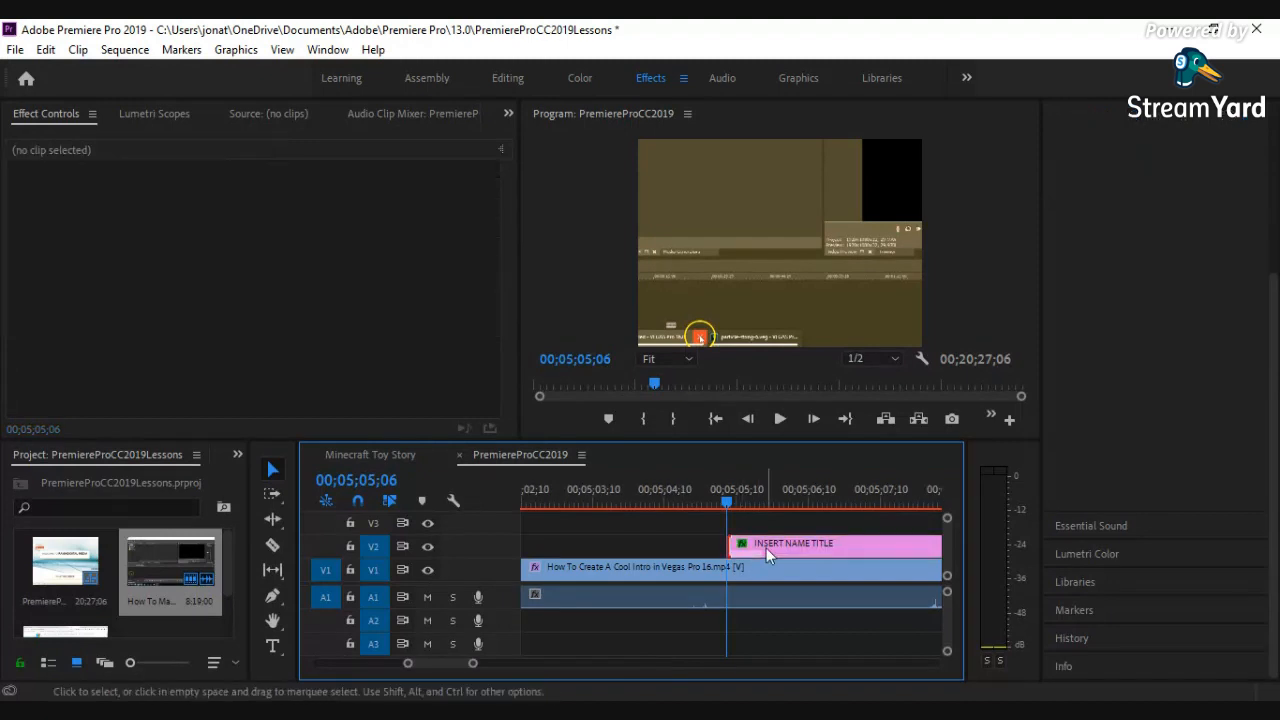
click(766, 548)
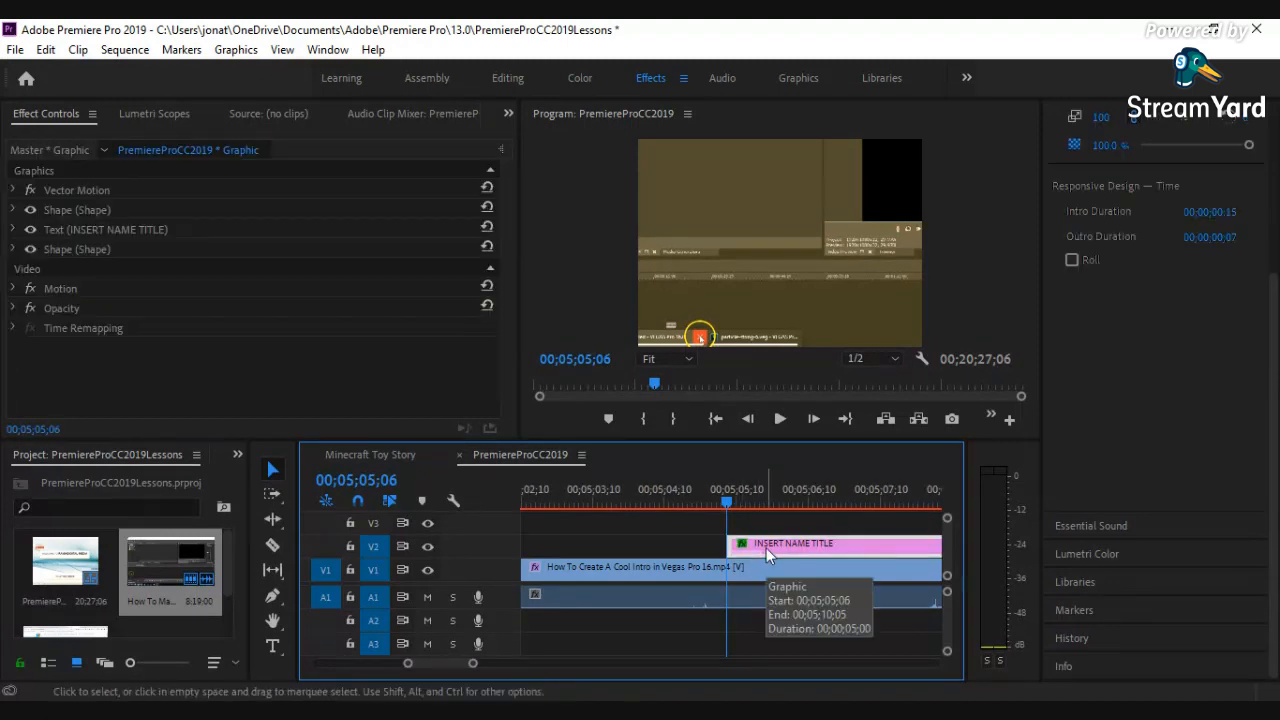
click(11, 228)
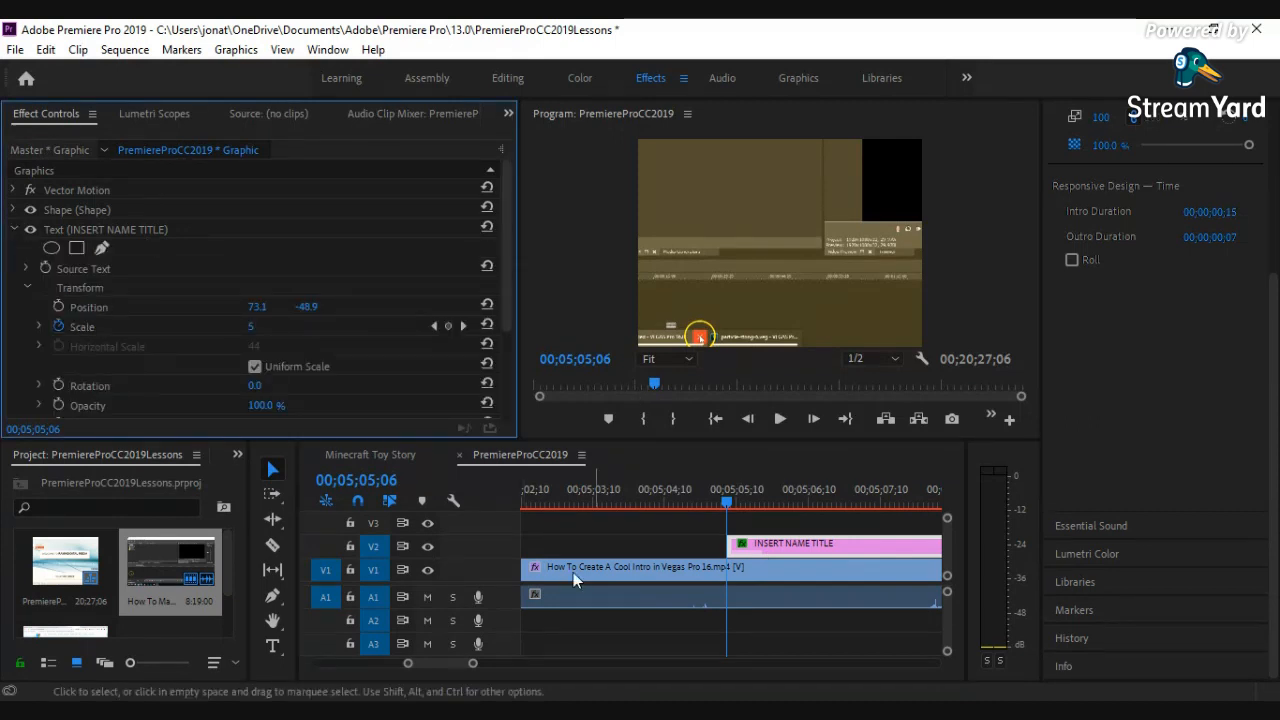
Hide video track V1 and select the graphic's INSERT NAME TITLE text layer for editing.
click(427, 569)
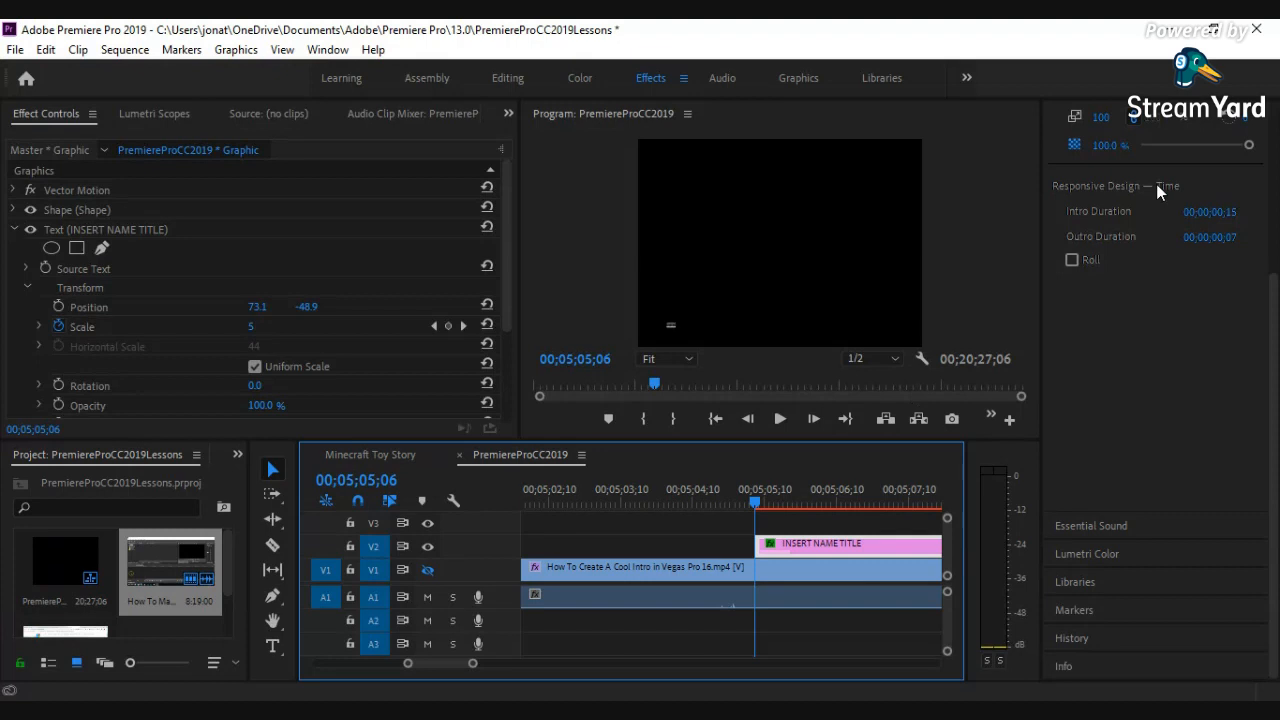
scroll(1113, 440, up, 5)
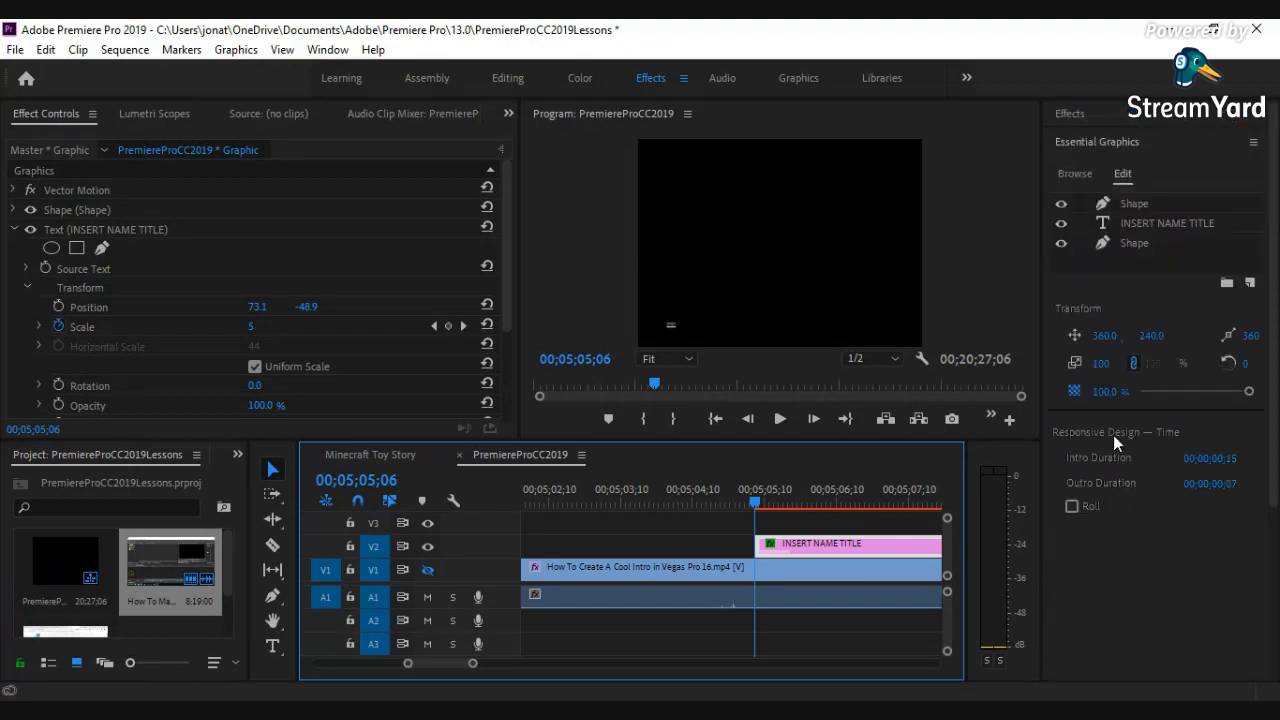
click(1158, 202)
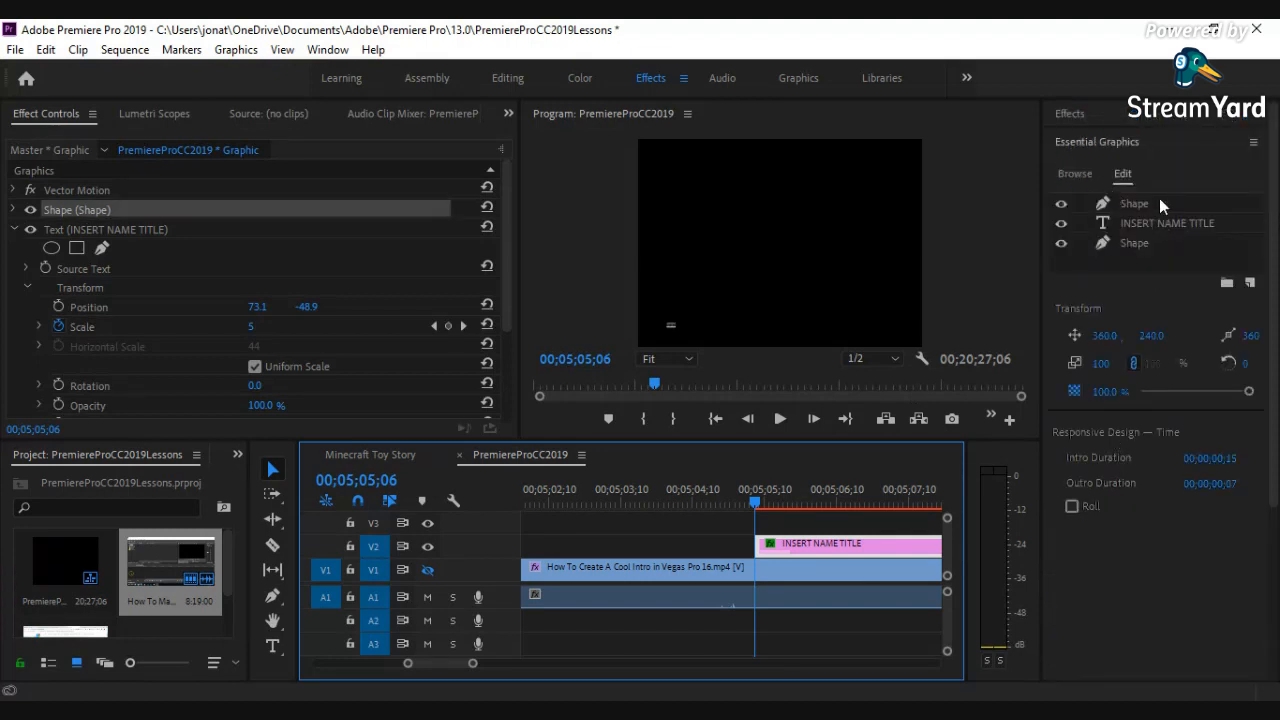
click(1141, 222)
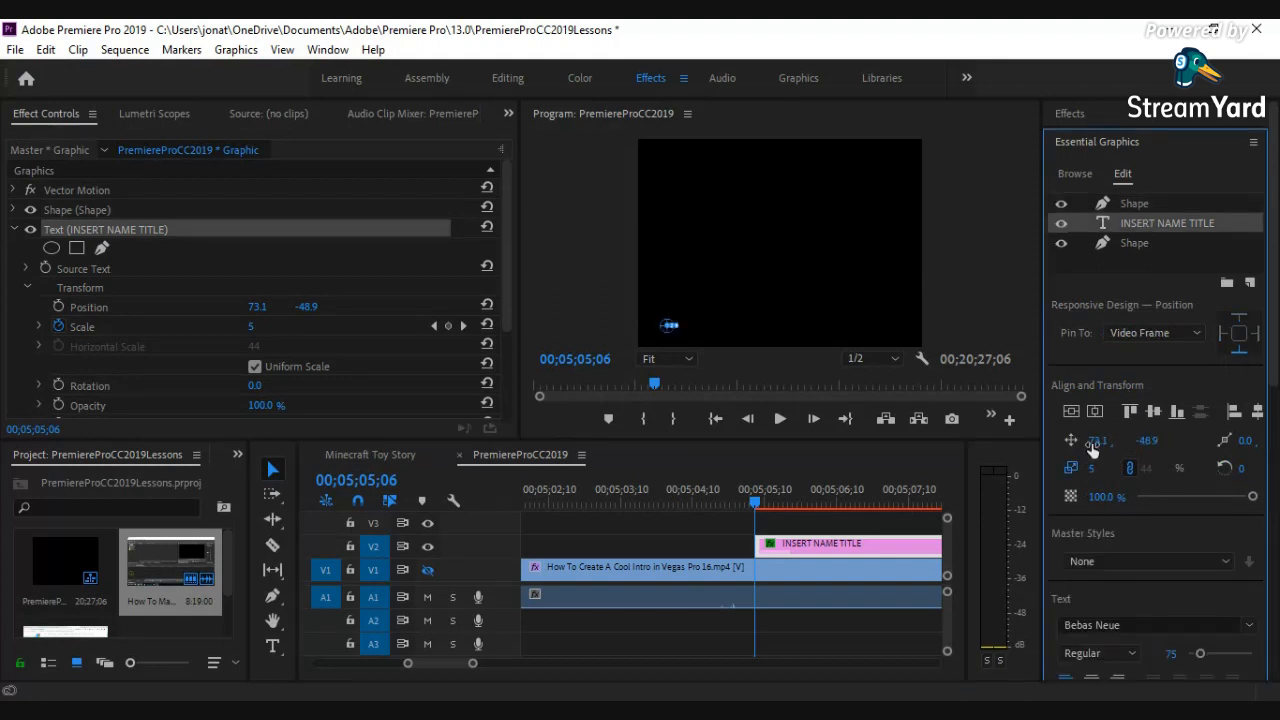
Set the font size of the graphic's INSERT NAME TITLE text to 400.
scroll(1075, 320, down, 5)
scroll(1075, 320, down, 4)
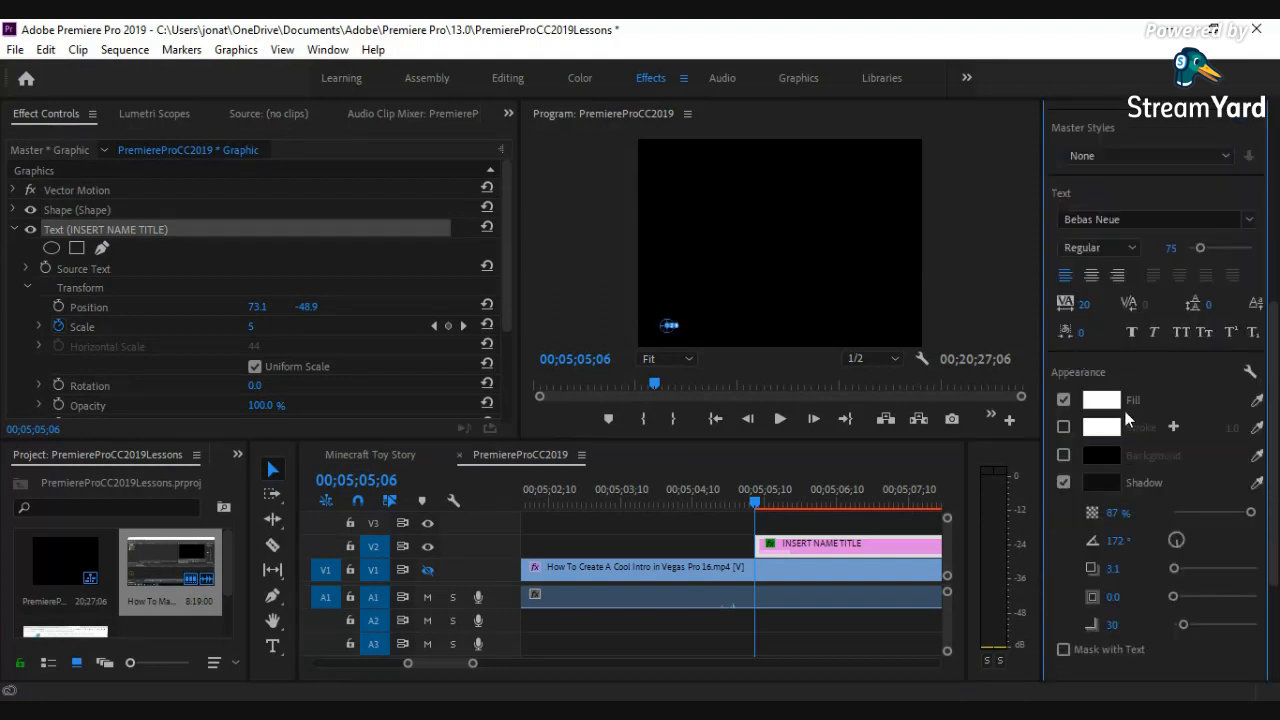
scroll(1160, 550, down, 4)
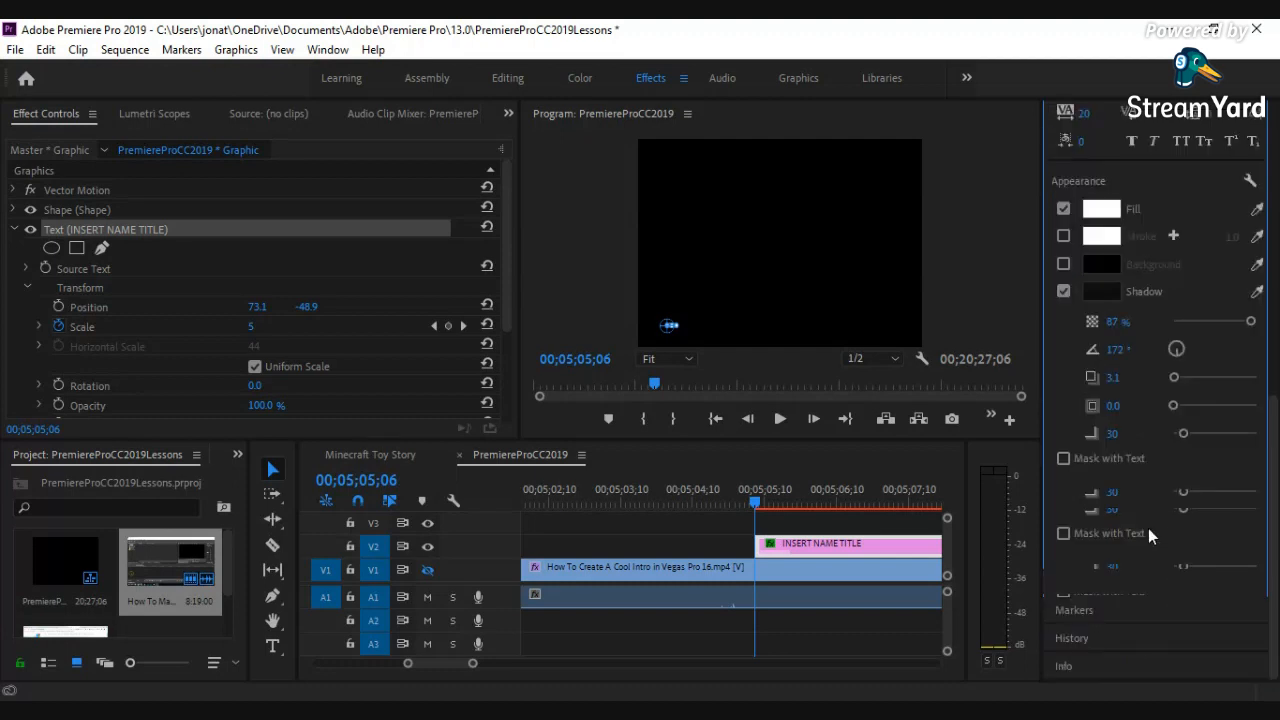
scroll(1115, 478, up, 12)
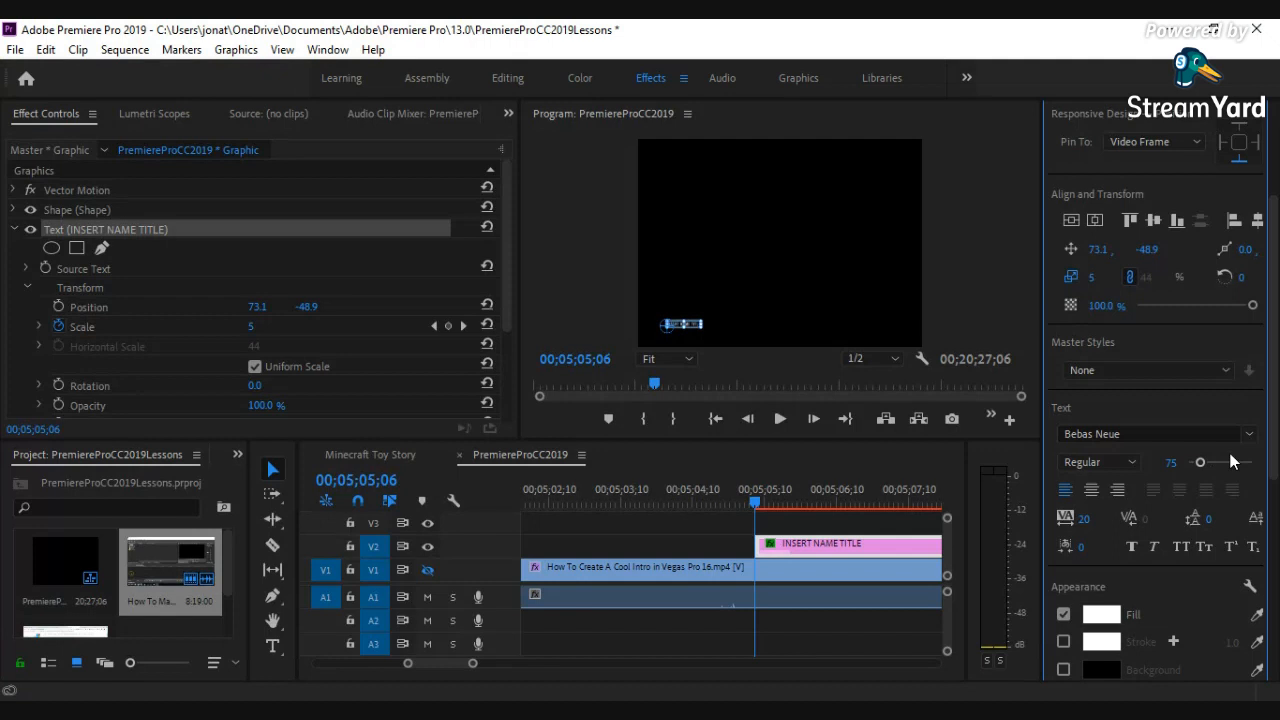
key(Left)
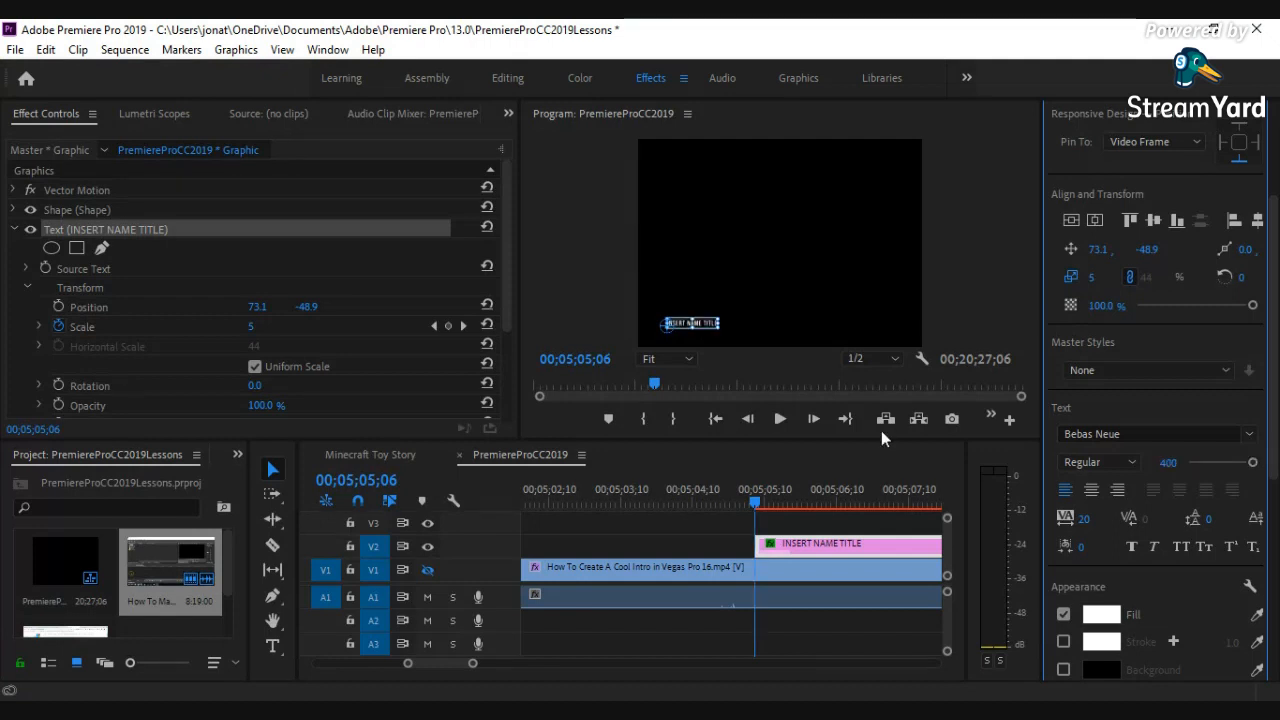
Step through the text's scale animation to 00;05;05;23 and set the INSERT NAME TITLE font size to 94.
key(Right)
key(Right)
key(Right)
key(Right)
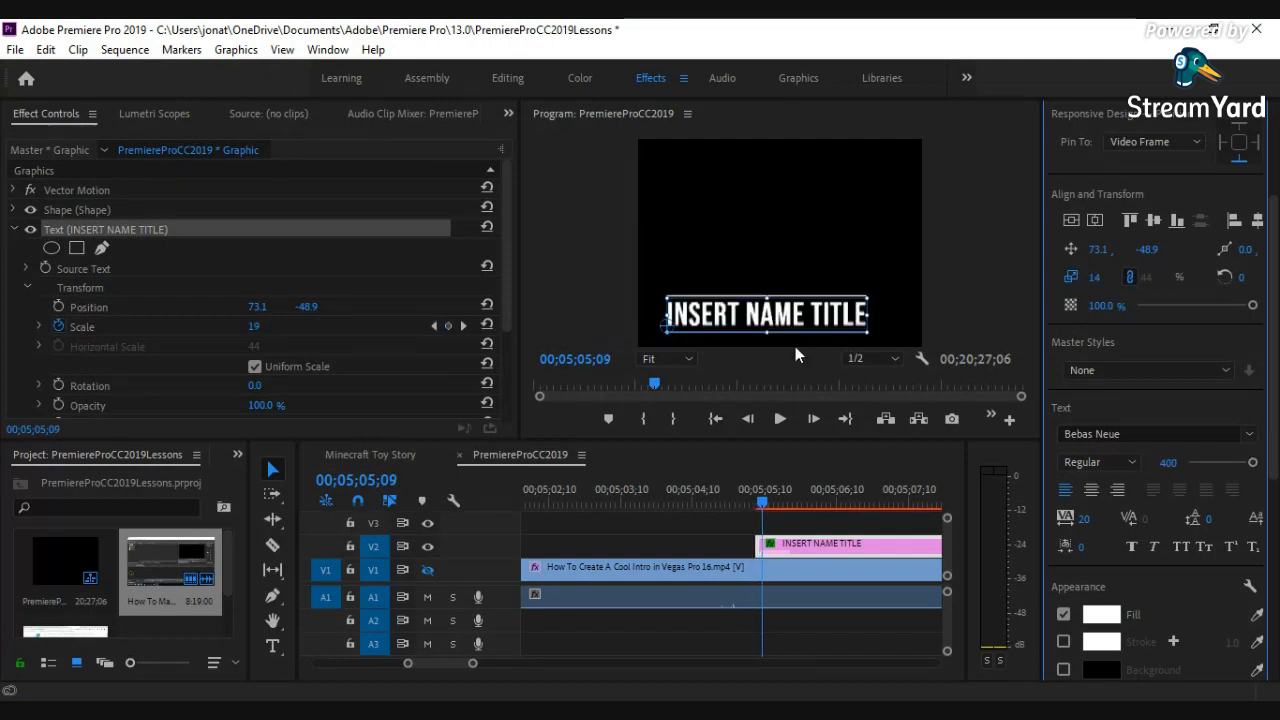
key(Right)
key(Left)
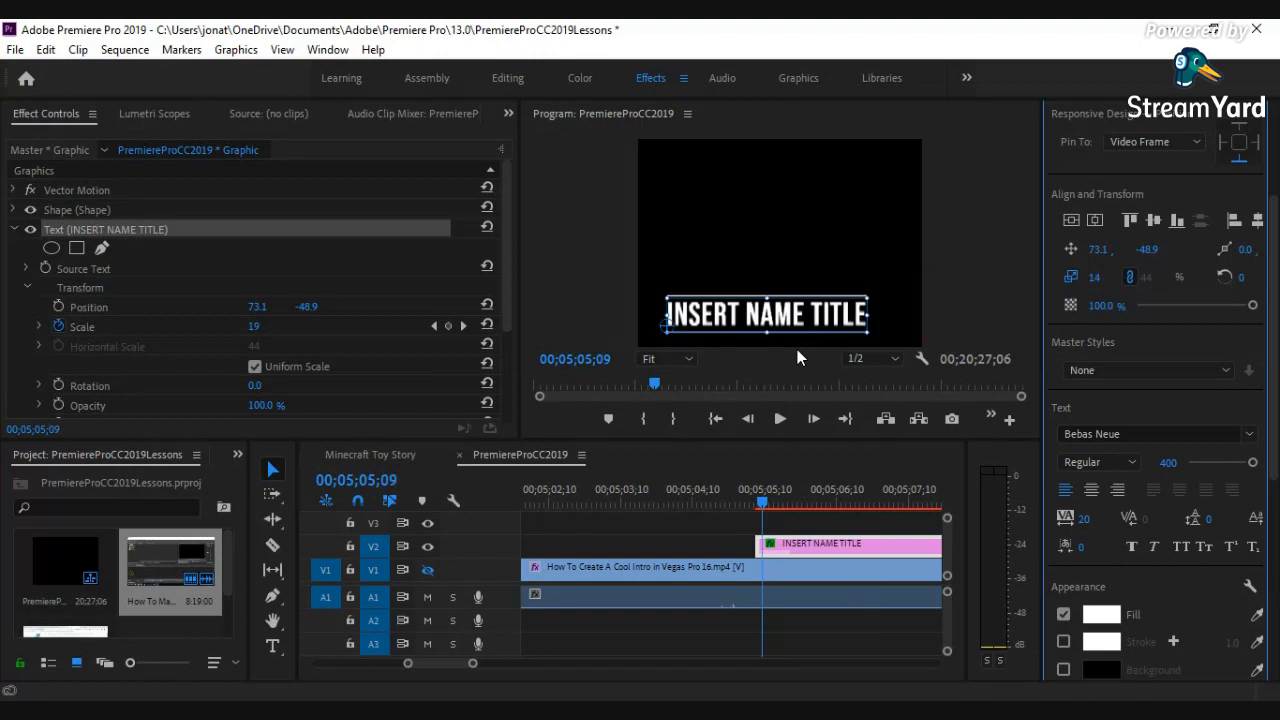
key(Left)
key(Left)
key(Left)
key(Left)
key(Right)
key(Right)
key(Right)
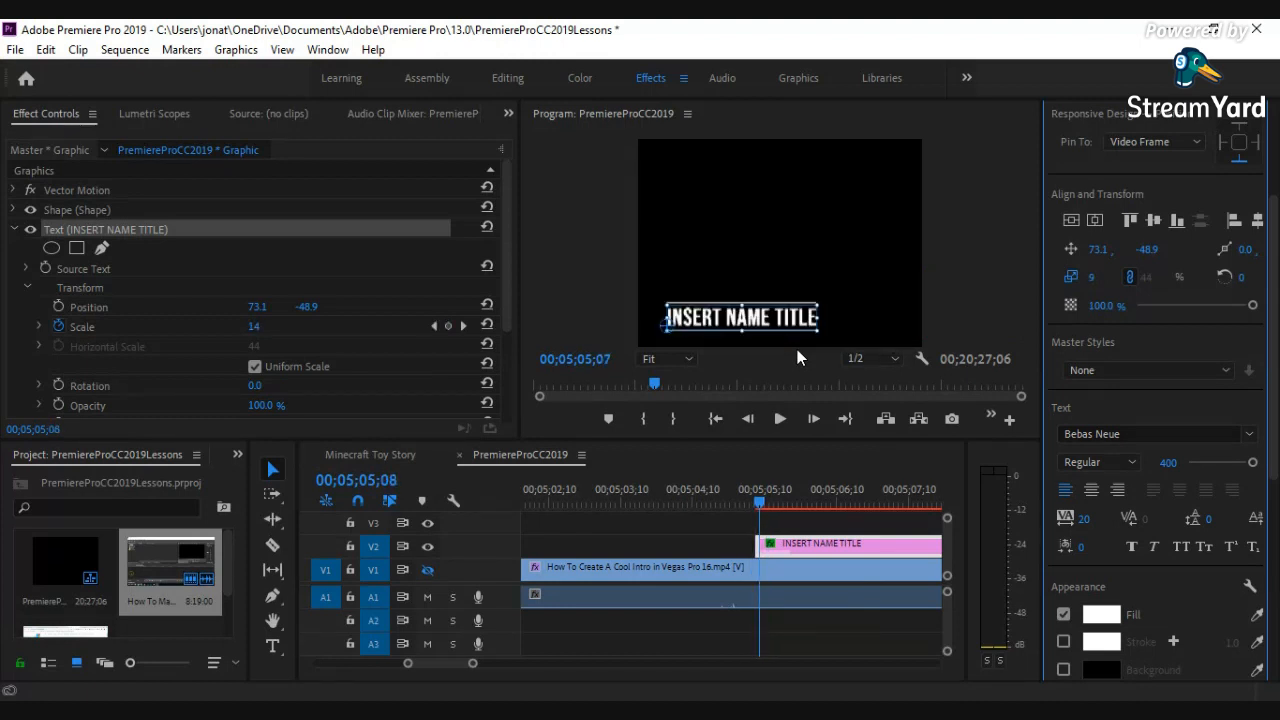
key(Right)
key(Right)
key(Right)
key(Right)
key(Right)
key(Right)
key(Right)
key(Right)
key(Right)
key(Right)
key(Right)
key(Right)
key(Right)
key(Right)
key(Right)
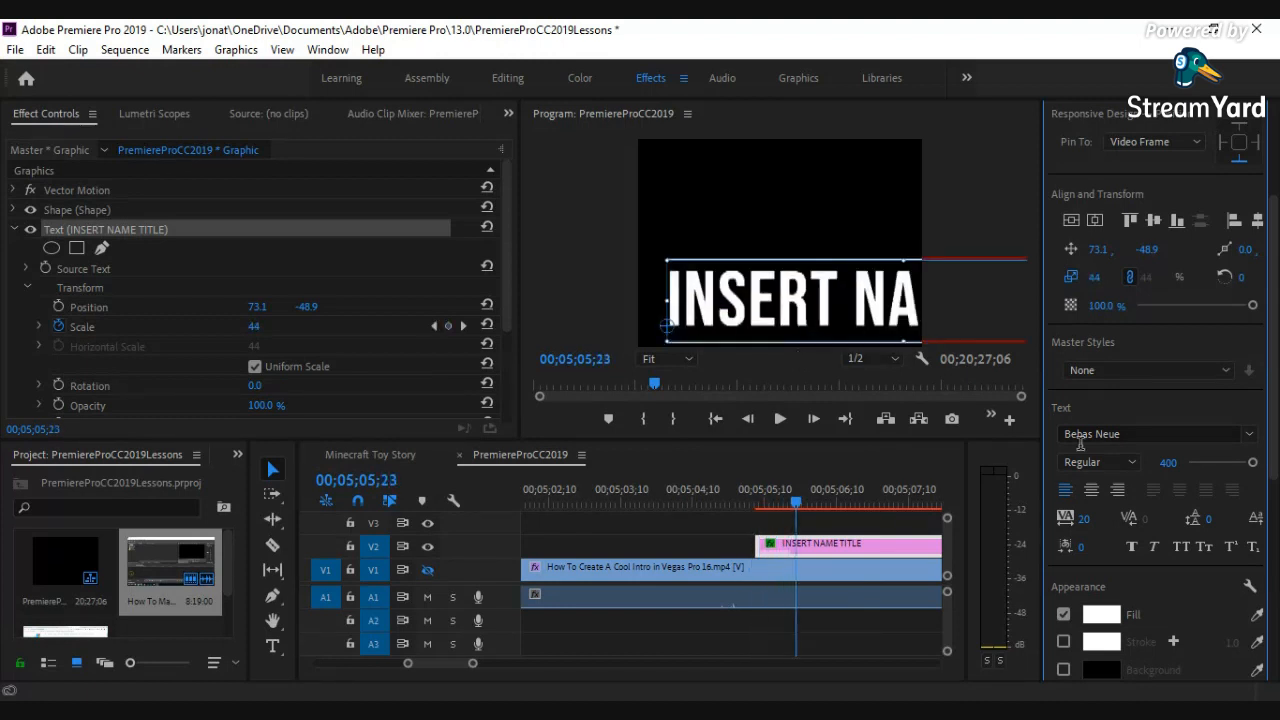
drag(1250, 466, 1202, 486)
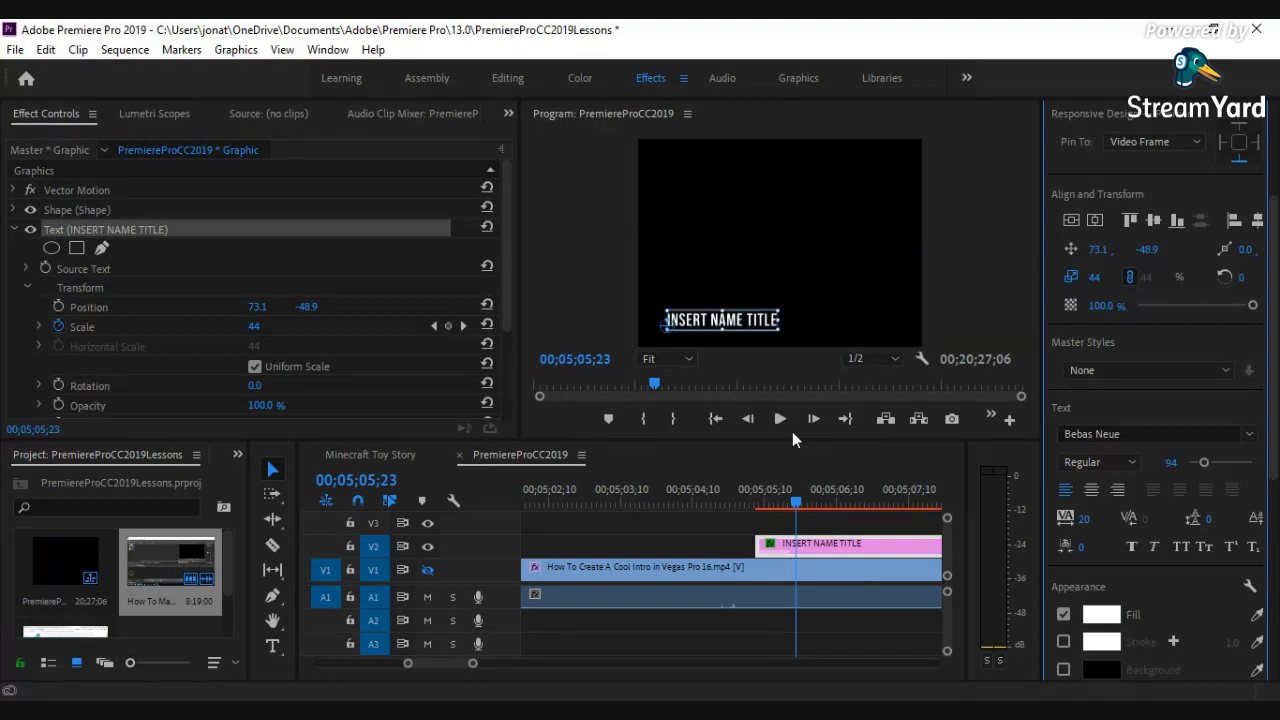
Replace the wording of the graphic's INSERT NAME TITLE text layer with JONJONPRODUCTIONS.
scroll(1143, 267, up, 3)
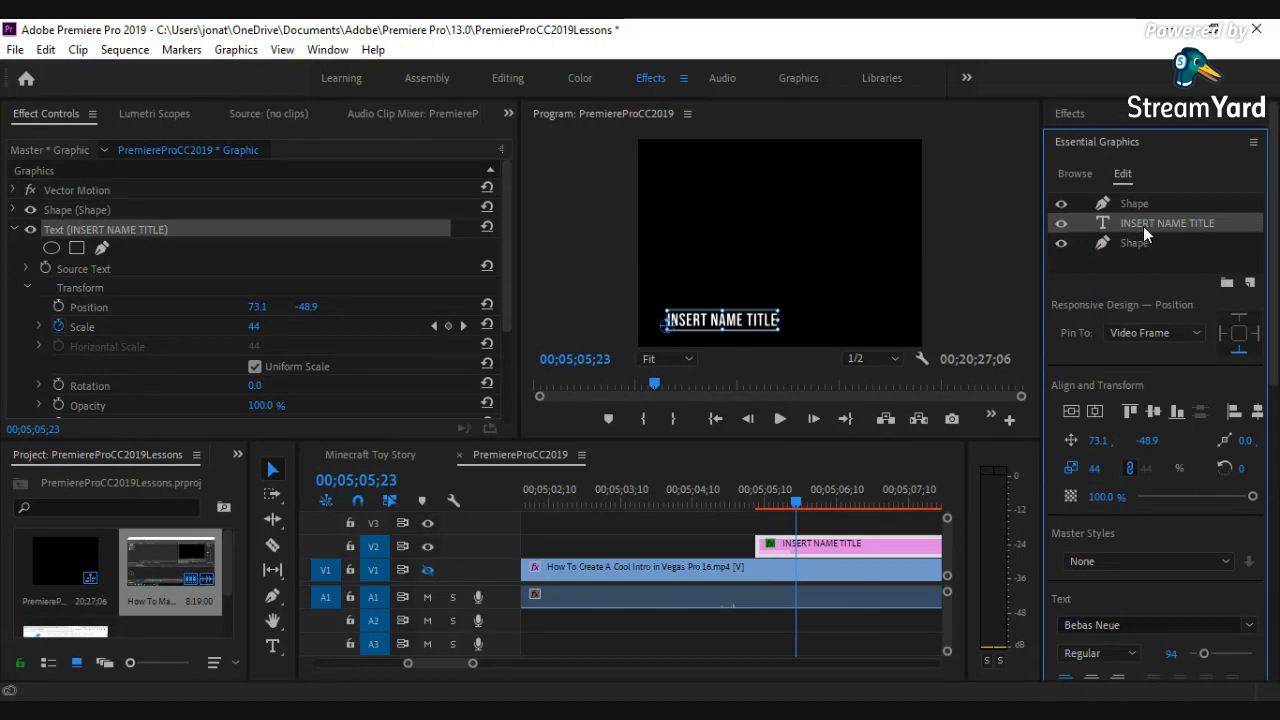
key(ctrl+a)
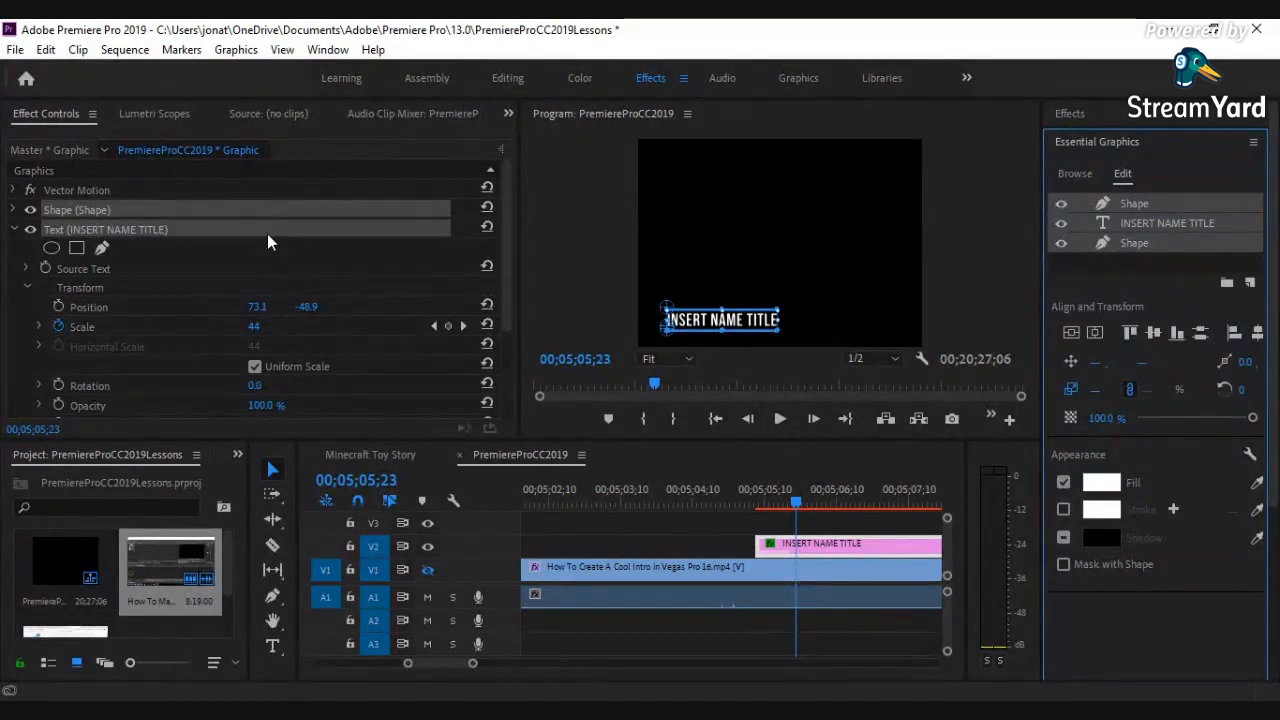
click(1154, 224)
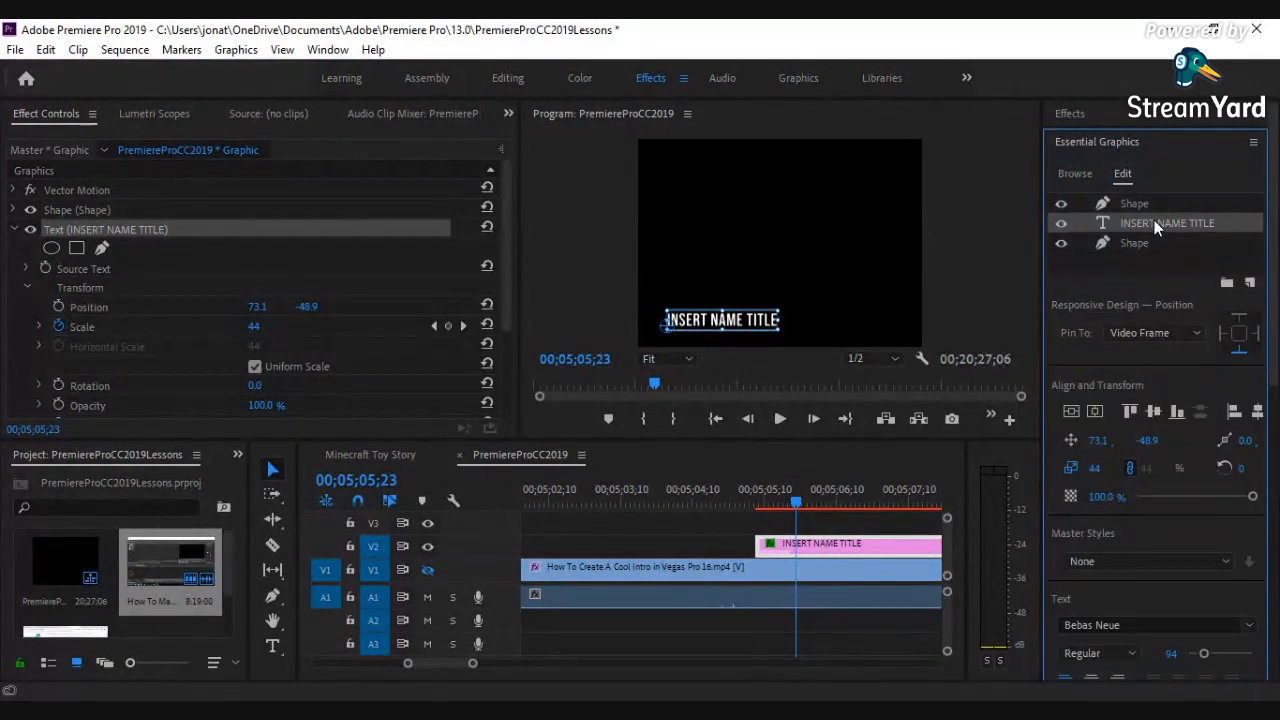
scroll(1158, 427, down, 6)
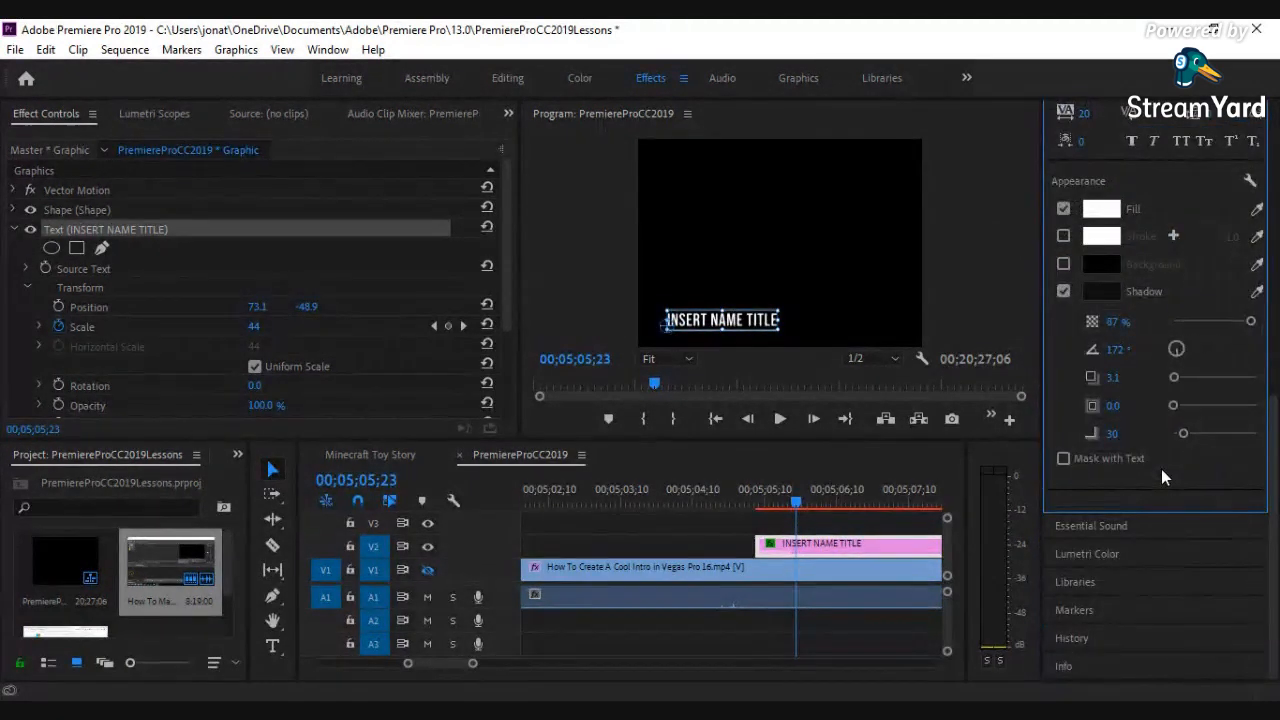
scroll(1161, 469, up, 5)
double_click(748, 320)
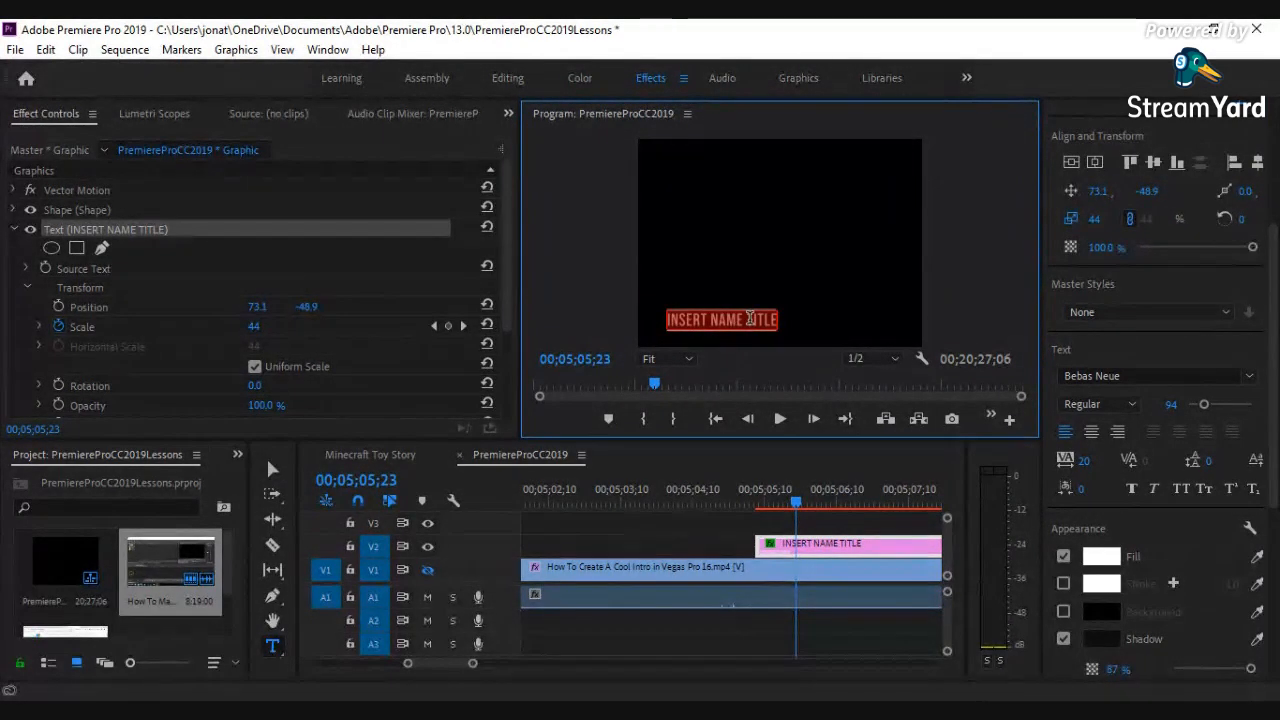
key(BackSpace)
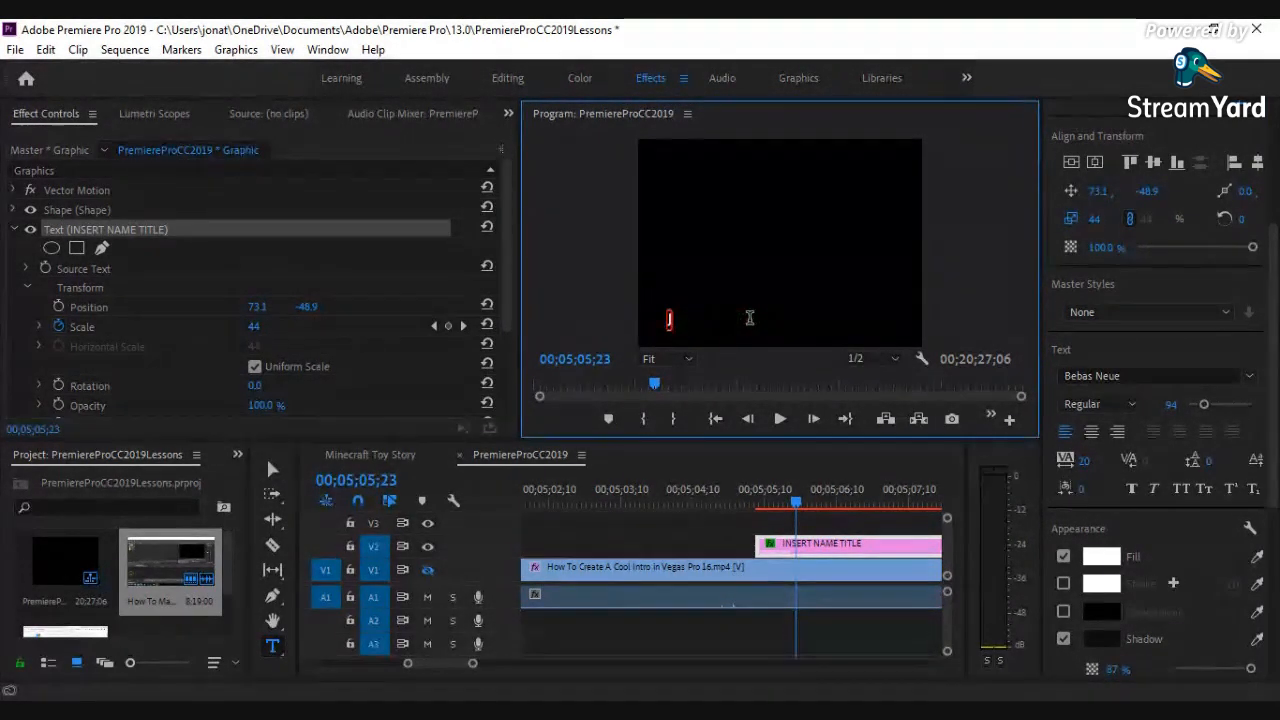
text(JONJONPRODUCTIONS)
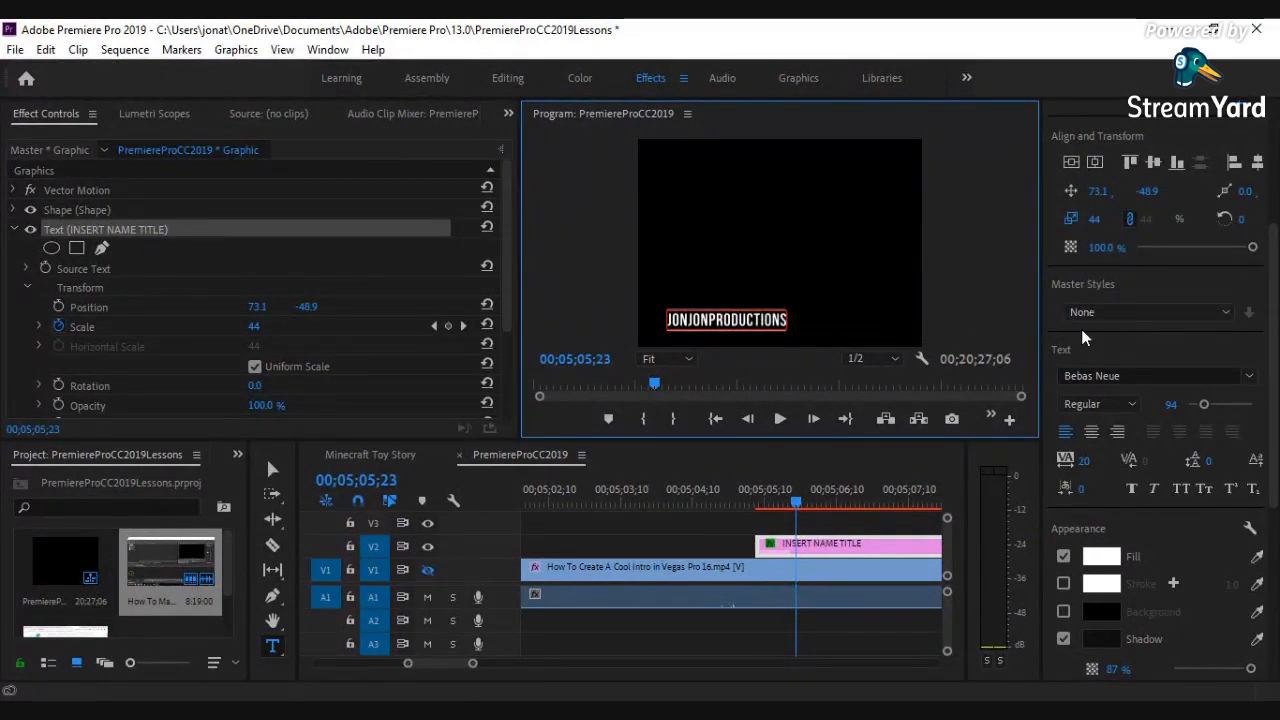
Change the fill colour of the JONJONPRODUCTIONS text to orange.
scroll(1100, 400, down, 4)
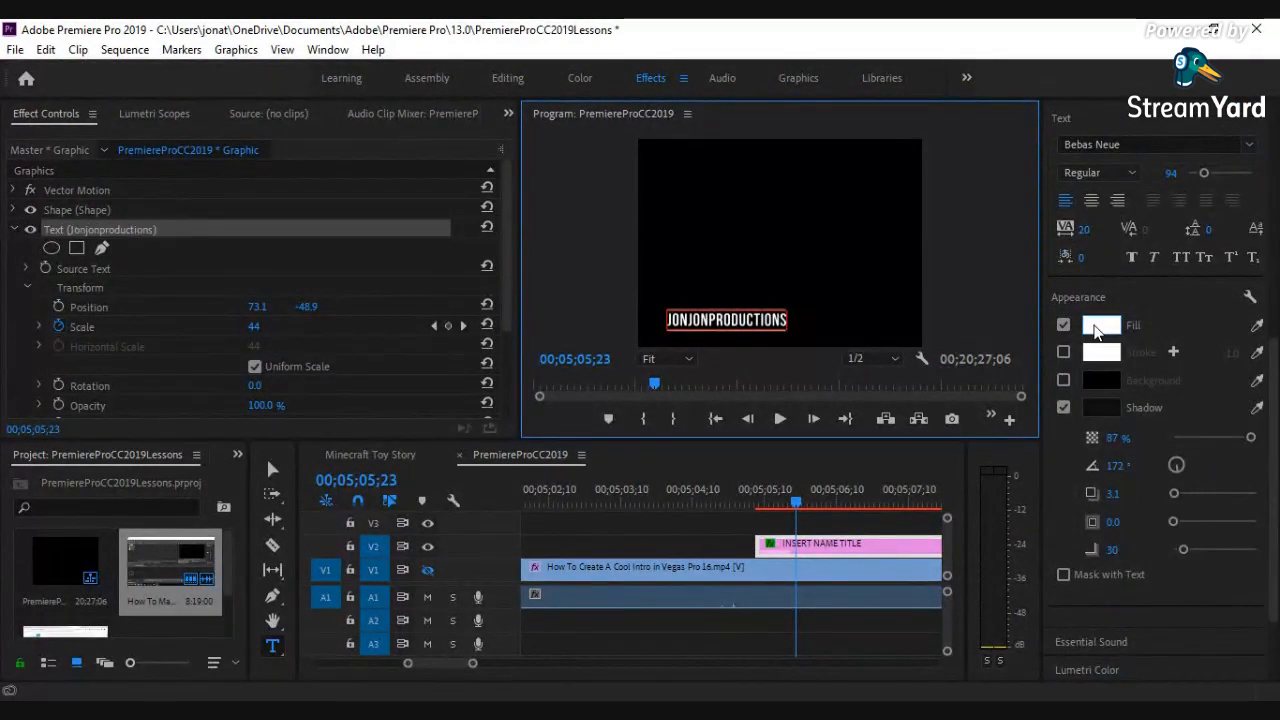
click(1097, 329)
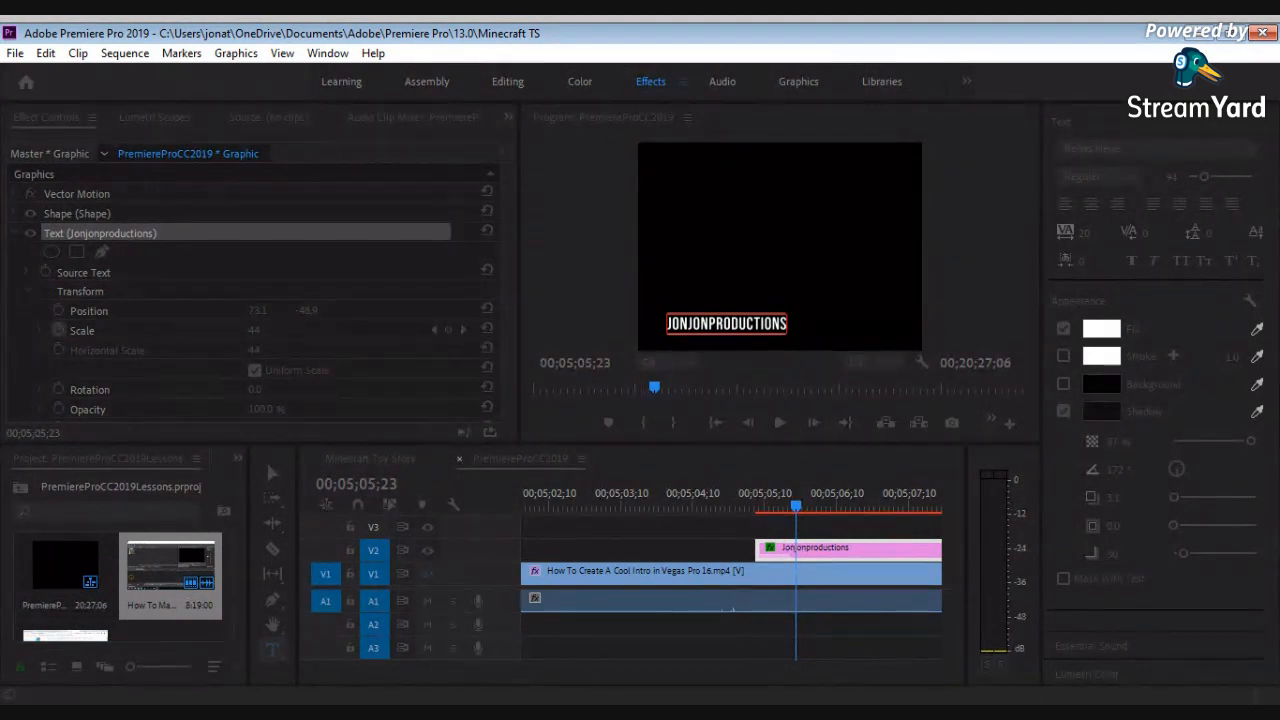
click(940, 313)
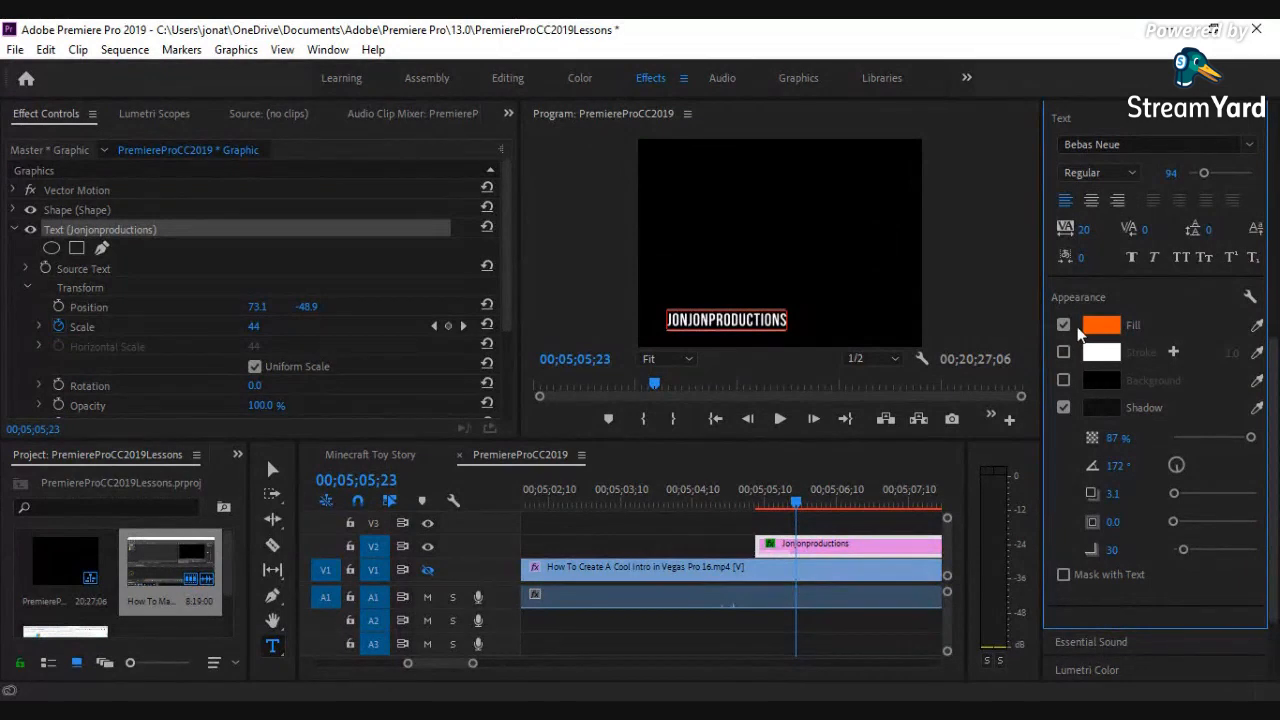
Examine the title text's responsive position, alignment, transform, font and shadow settings.
scroll(1110, 315, up, 3)
scroll(1110, 315, up, 3)
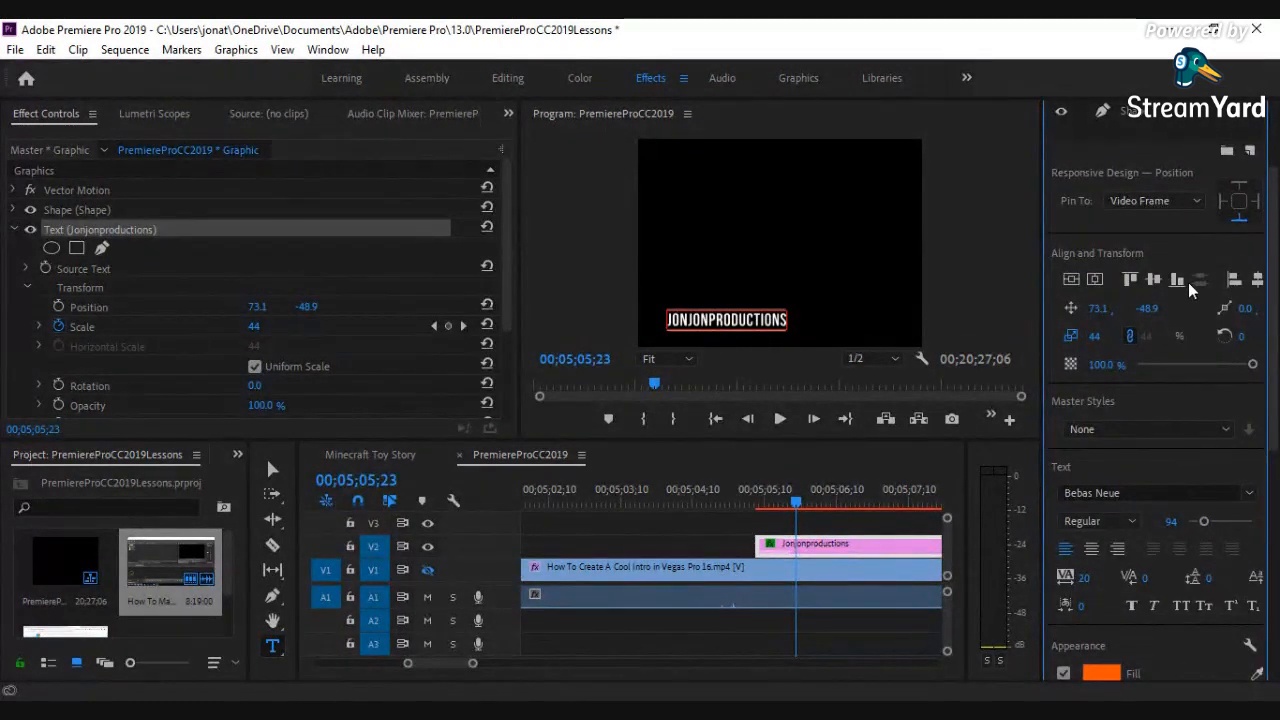
scroll(1117, 371, down, 5)
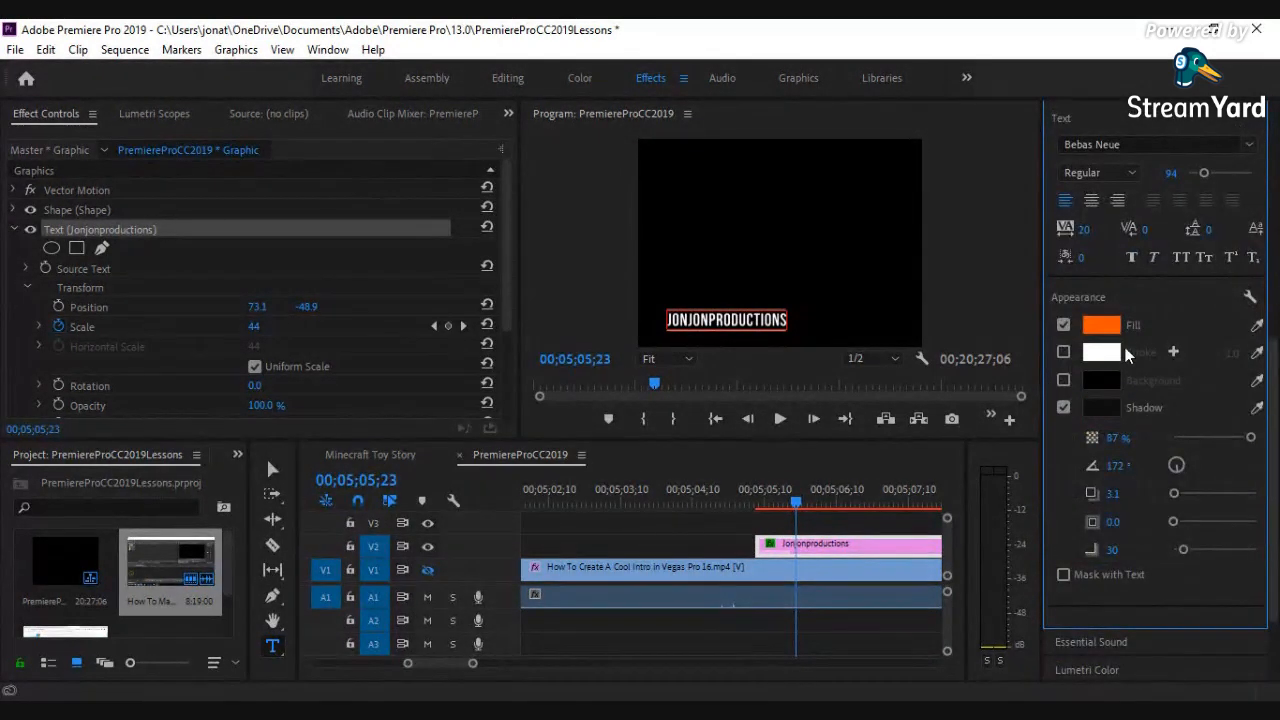
scroll(1130, 320, down, 3)
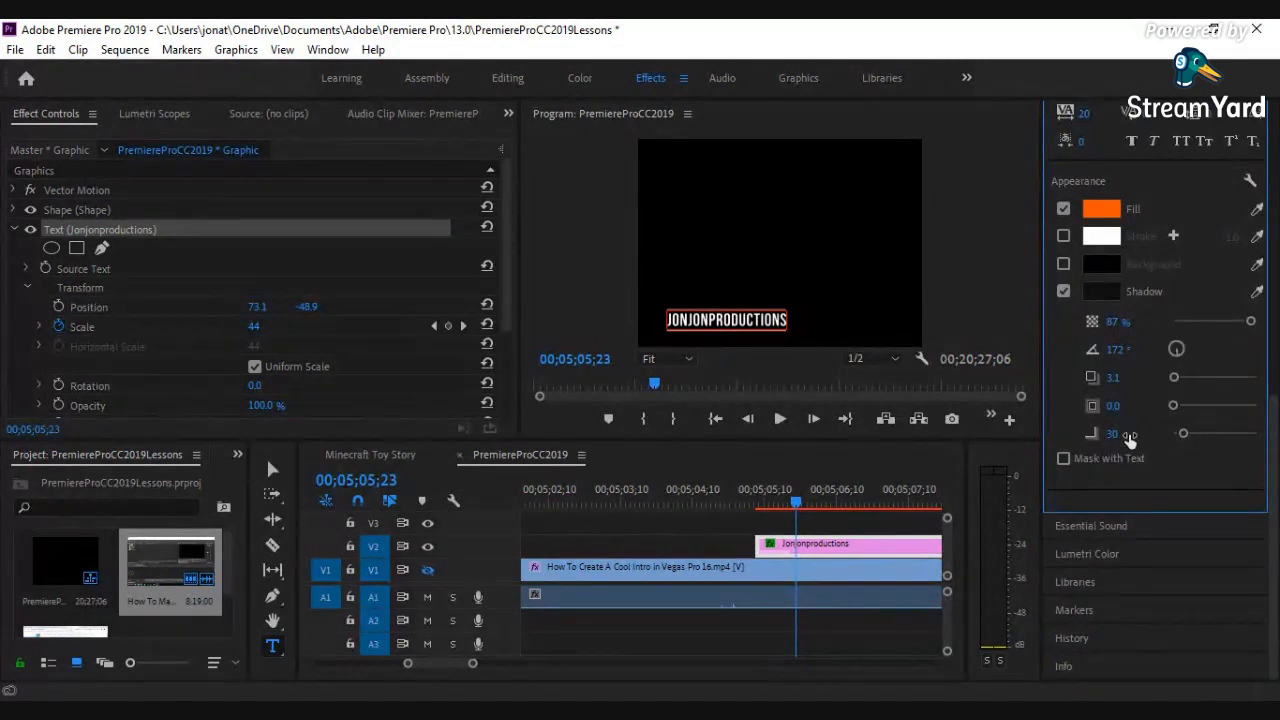
scroll(1132, 442, up, 5)
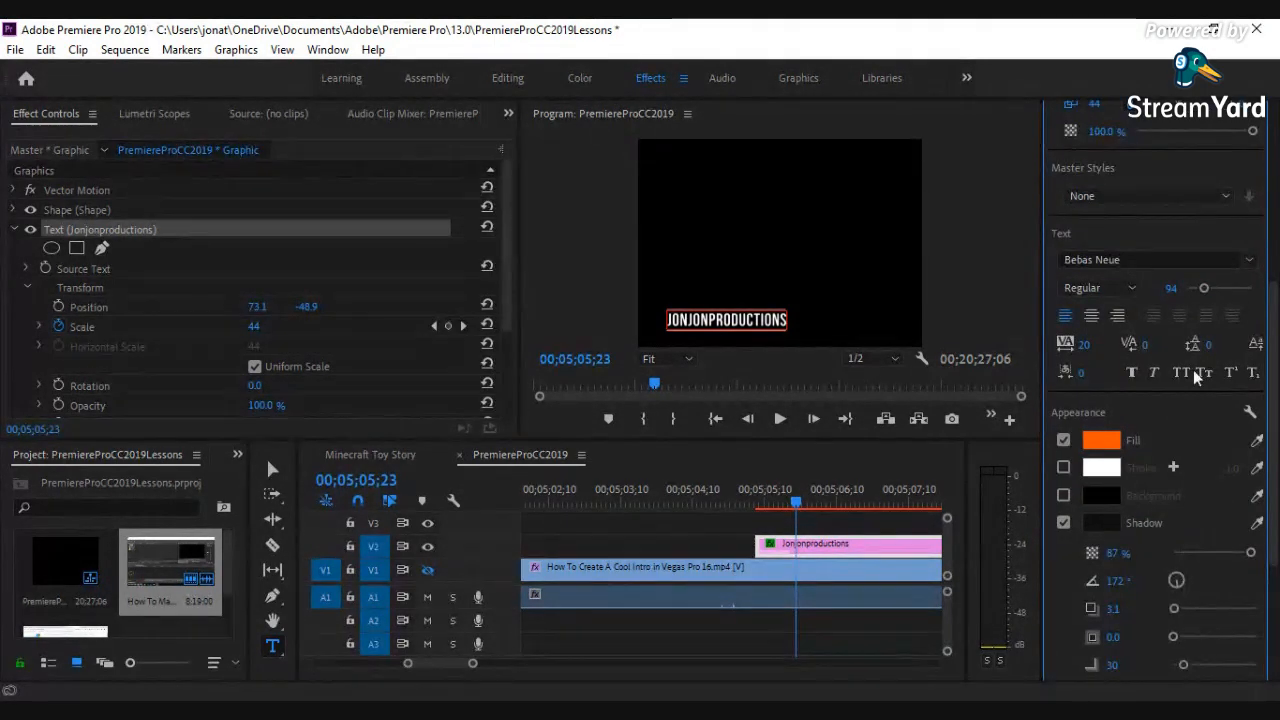
scroll(1130, 350, up, 4)
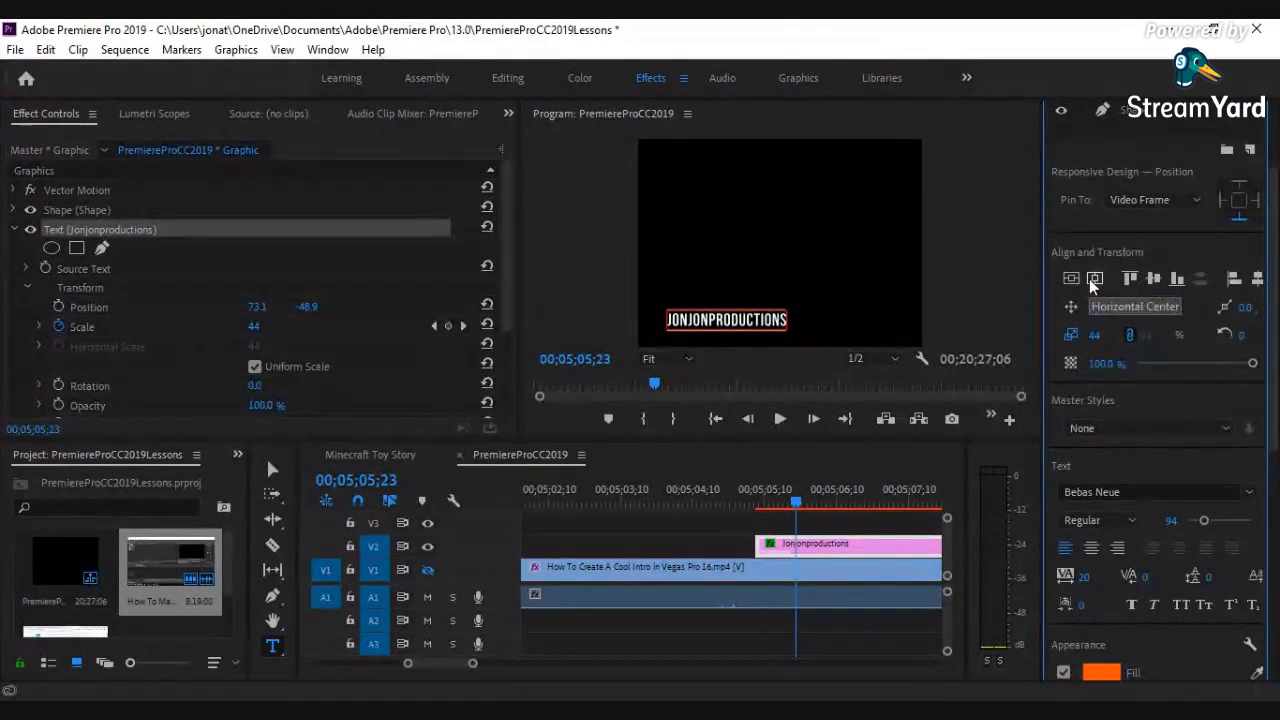
scroll(1120, 300, up, 3)
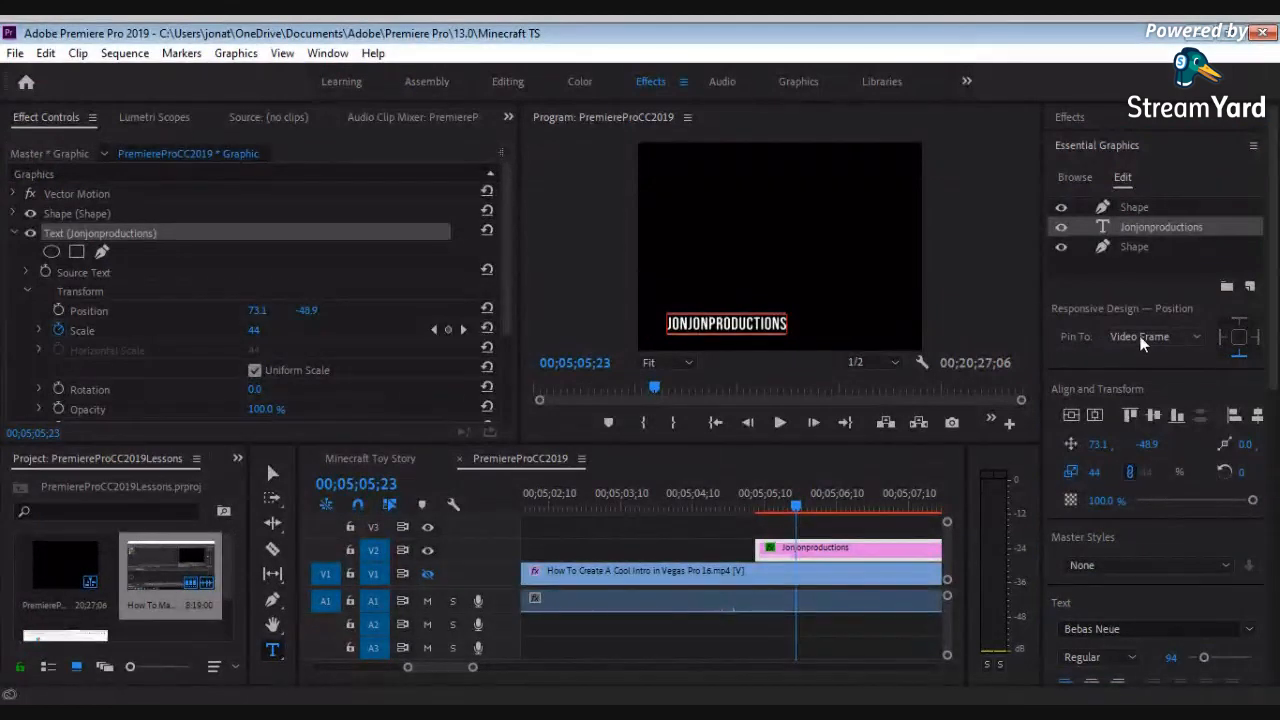
scroll(1083, 367, down, 12)
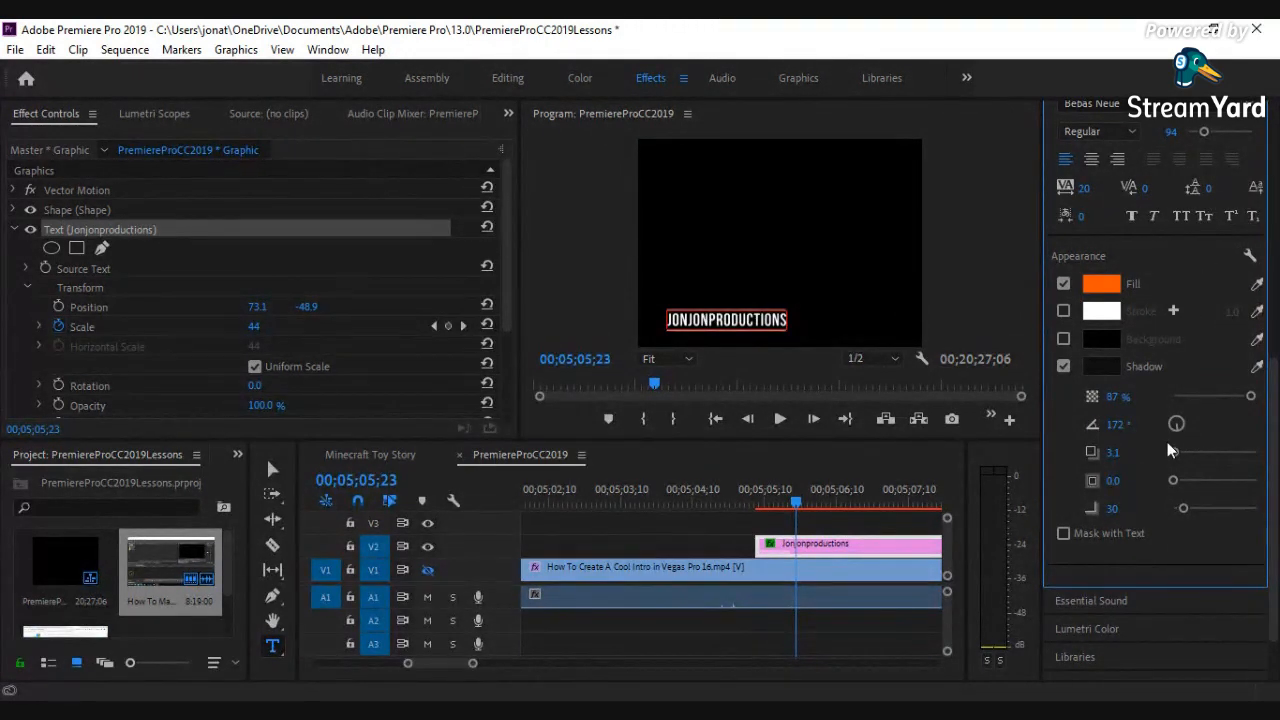
scroll(1165, 460, down, 2)
scroll(1163, 466, up, 10)
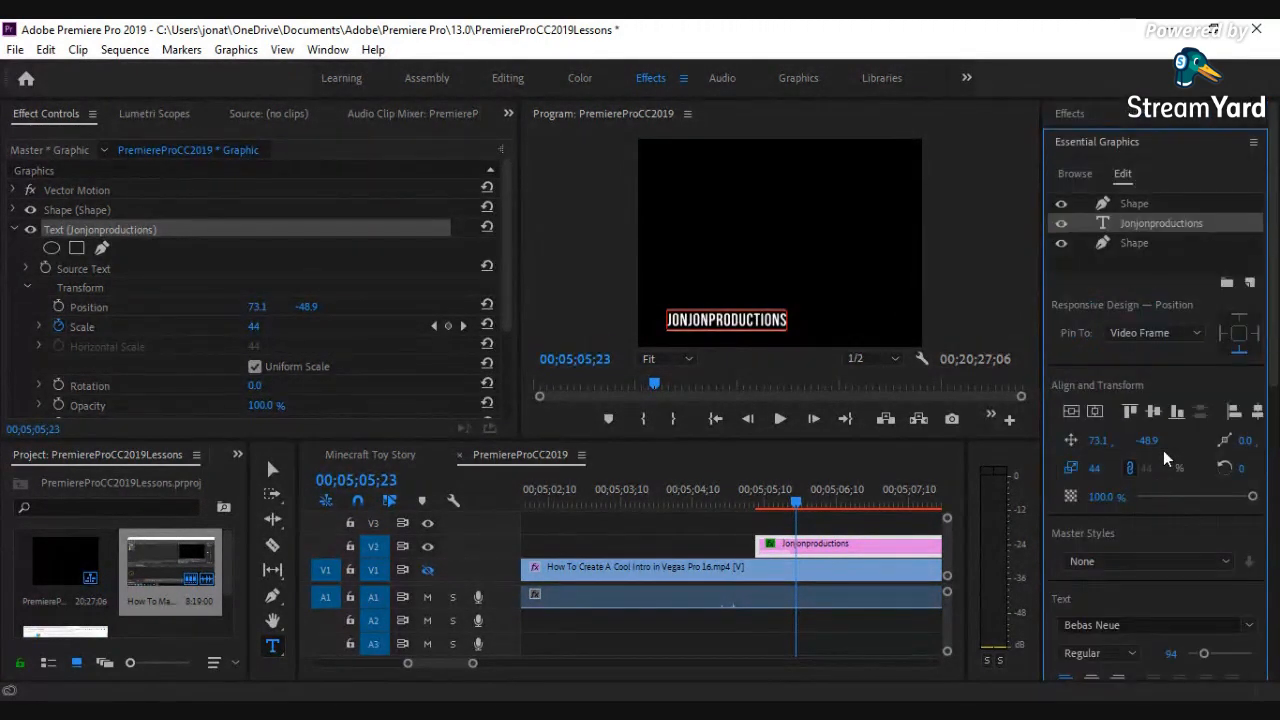
key(Left)
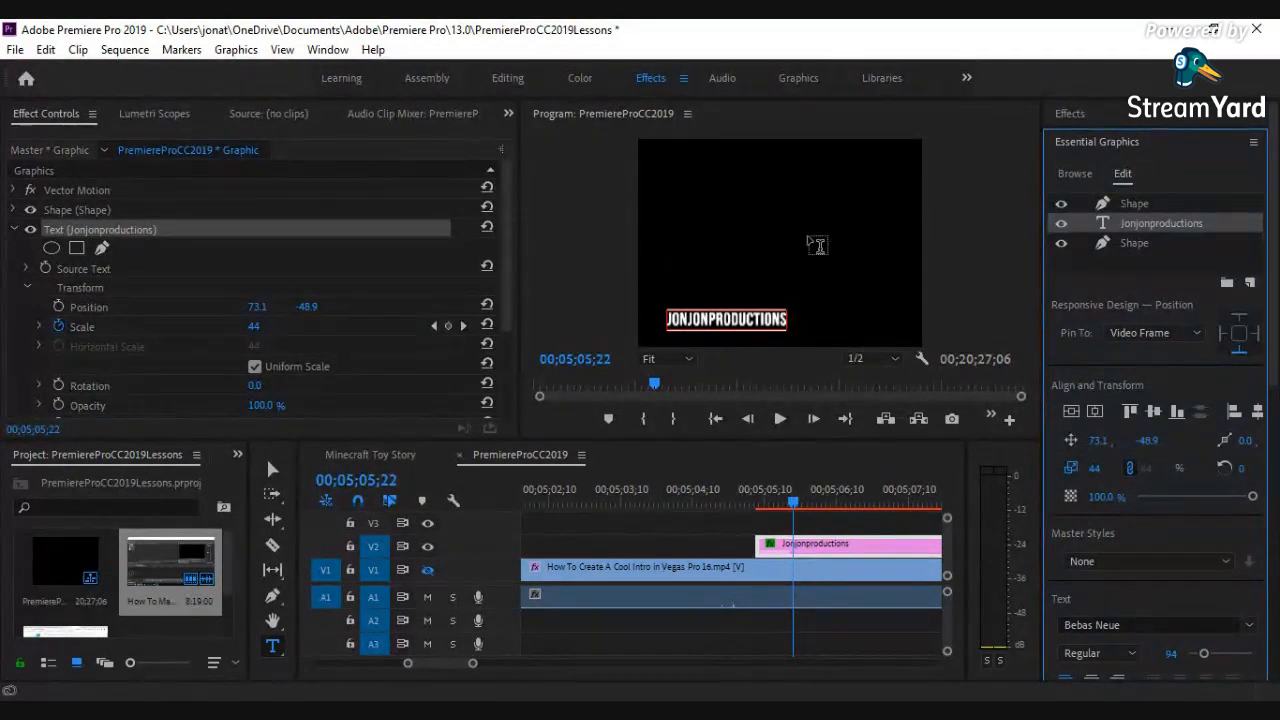
scroll(315, 335, down, 3)
scroll(310, 290, up, 3)
scroll(334, 300, up, 1)
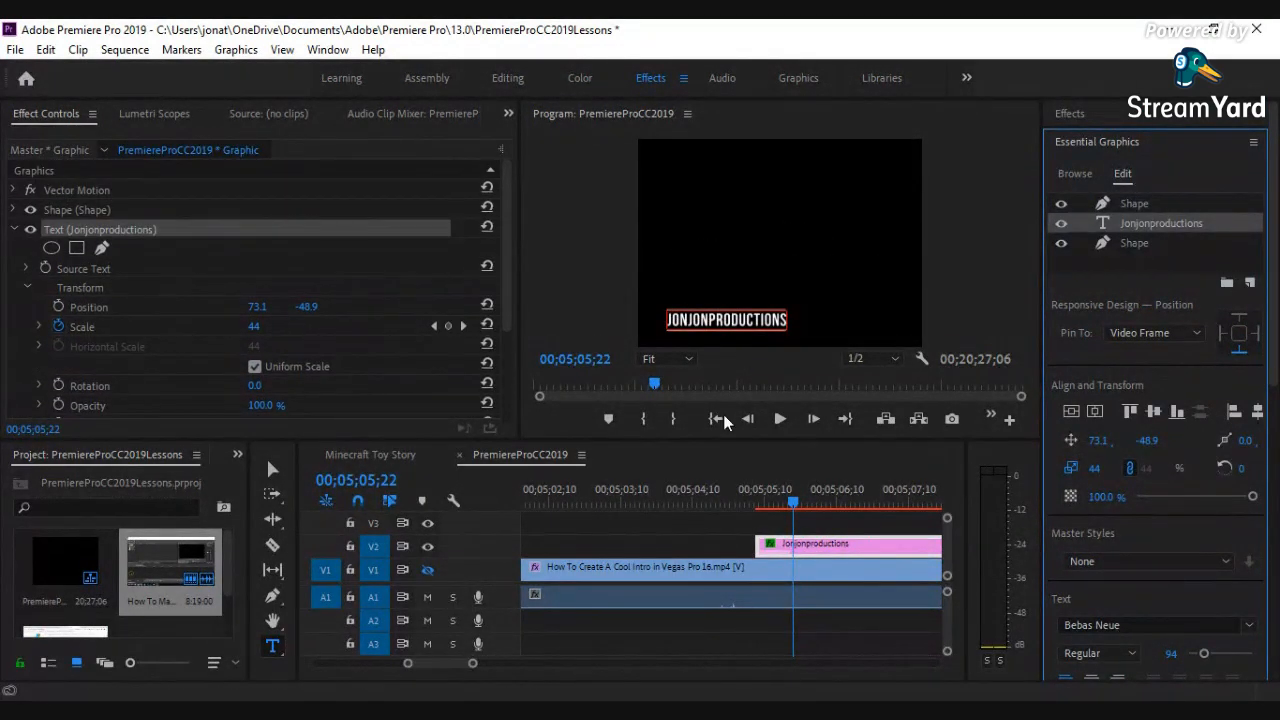
Make video track V1 visible again and move the playhead to 00;05;05;05, just before the lower-third graphic.
click(427, 576)
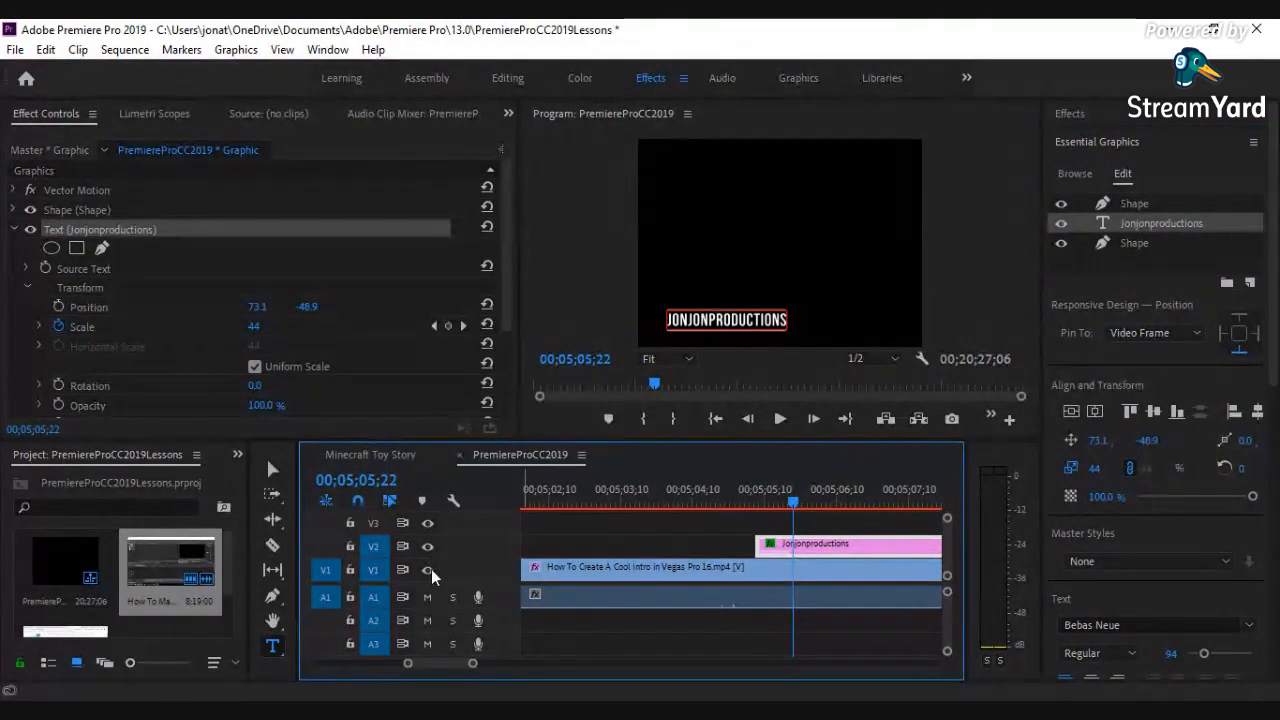
click(772, 513)
drag(772, 513, 862, 511)
scroll(724, 572, down, 1)
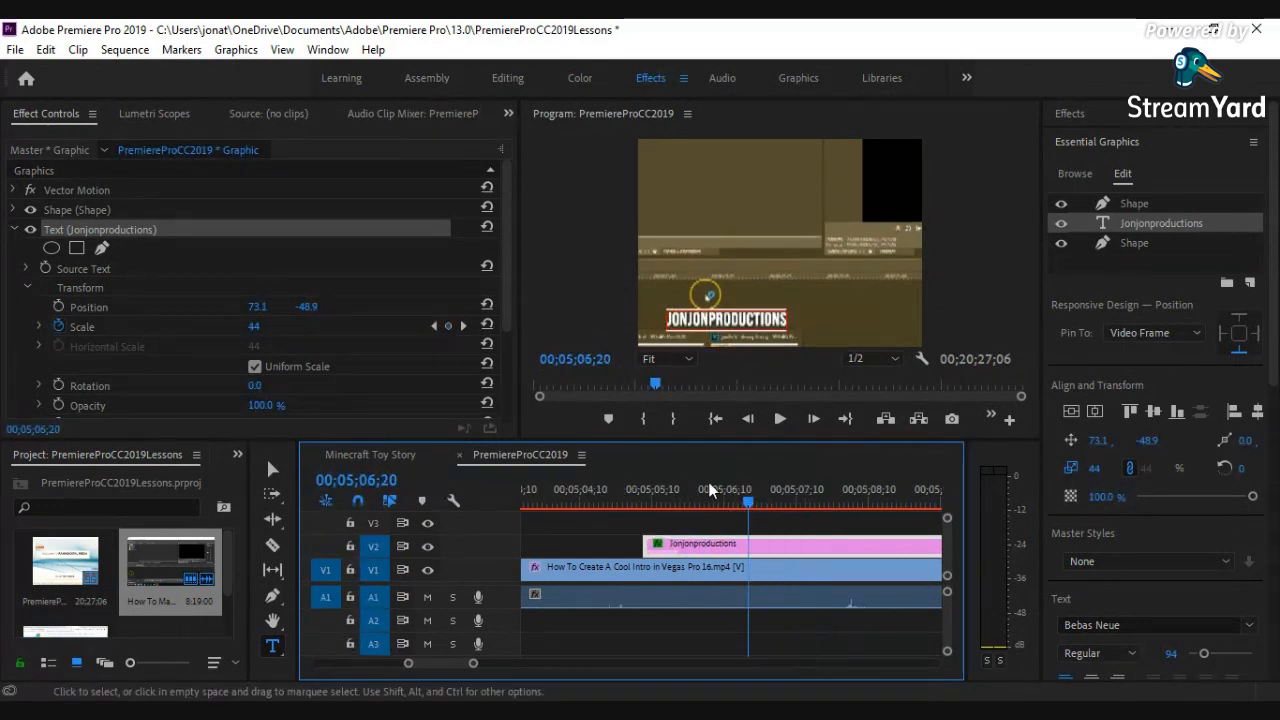
scroll(690, 505, down, 1)
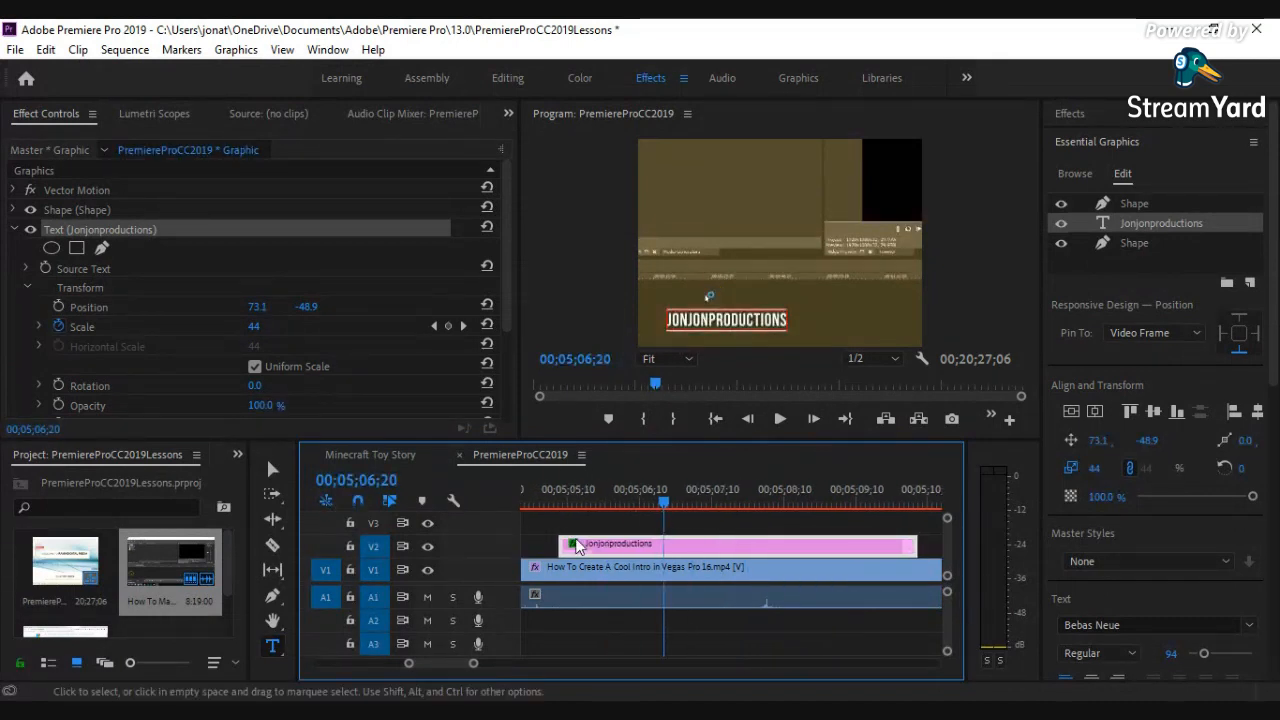
drag(678, 520, 557, 515)
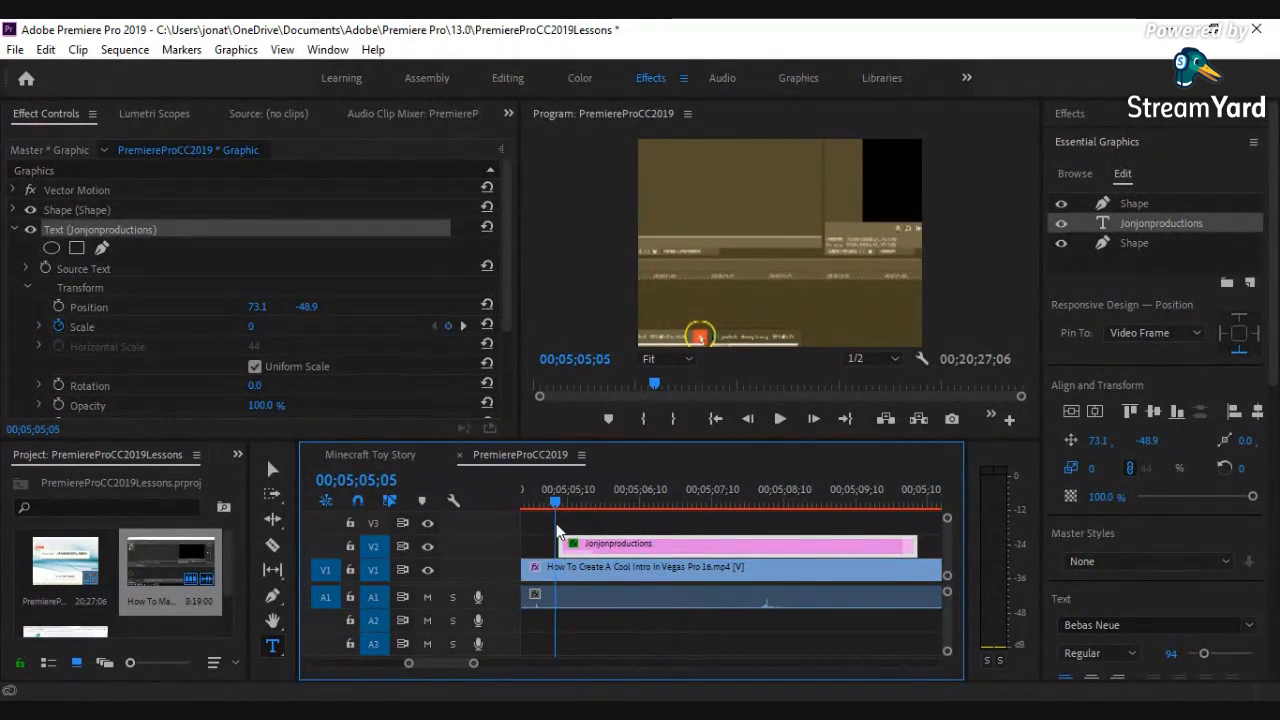
Play the lower-third graphic over the intro clip to preview its animation.
click(780, 420)
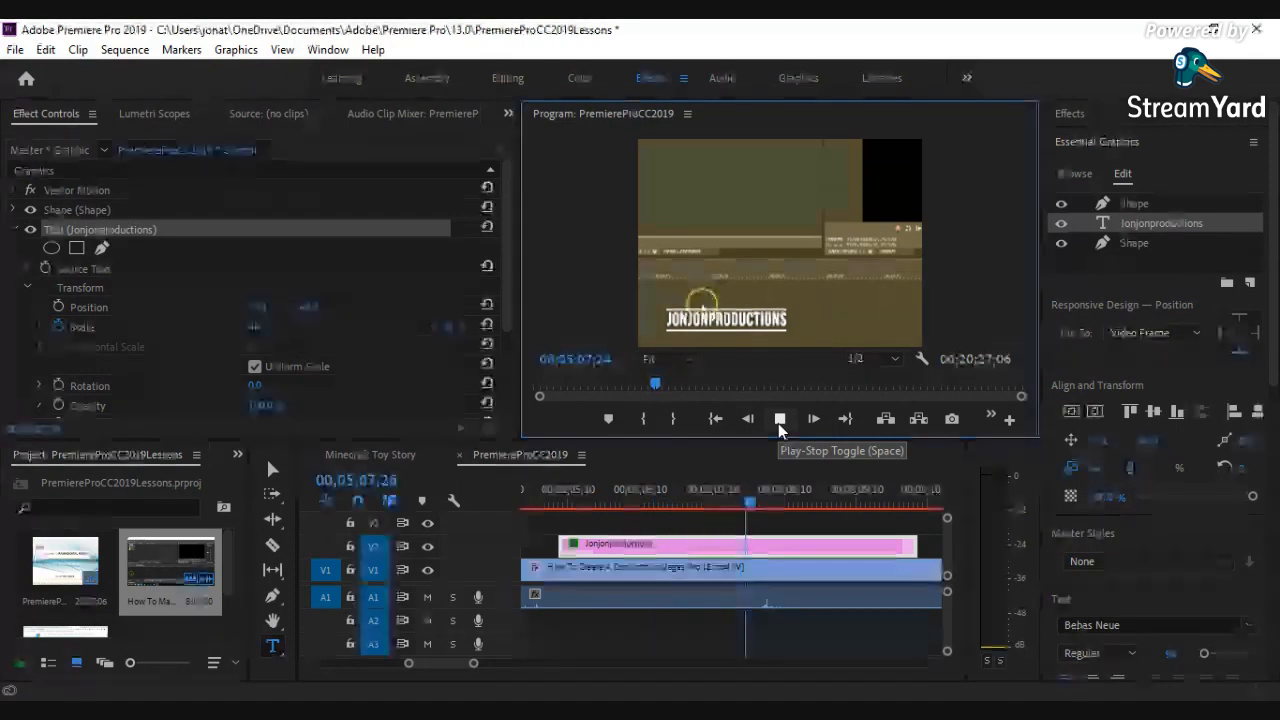
click(780, 420)
drag(409, 663, 341, 664)
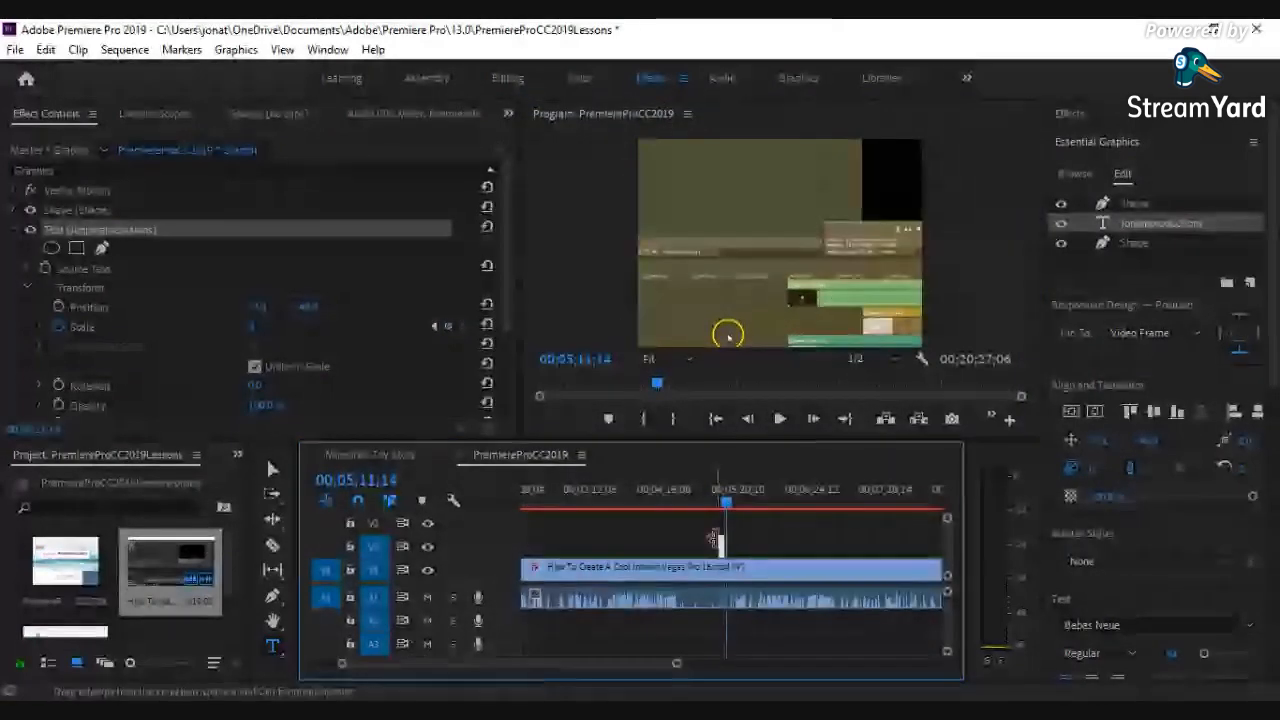
Move the playhead to 00;05;07;00 on the lower-third graphic and look over the title's text, fill and shadow settings.
mouse_move(728, 508)
mouse_down()
mouse_move(797, 508)
mouse_move(718, 508)
mouse_move(721, 518)
mouse_up()
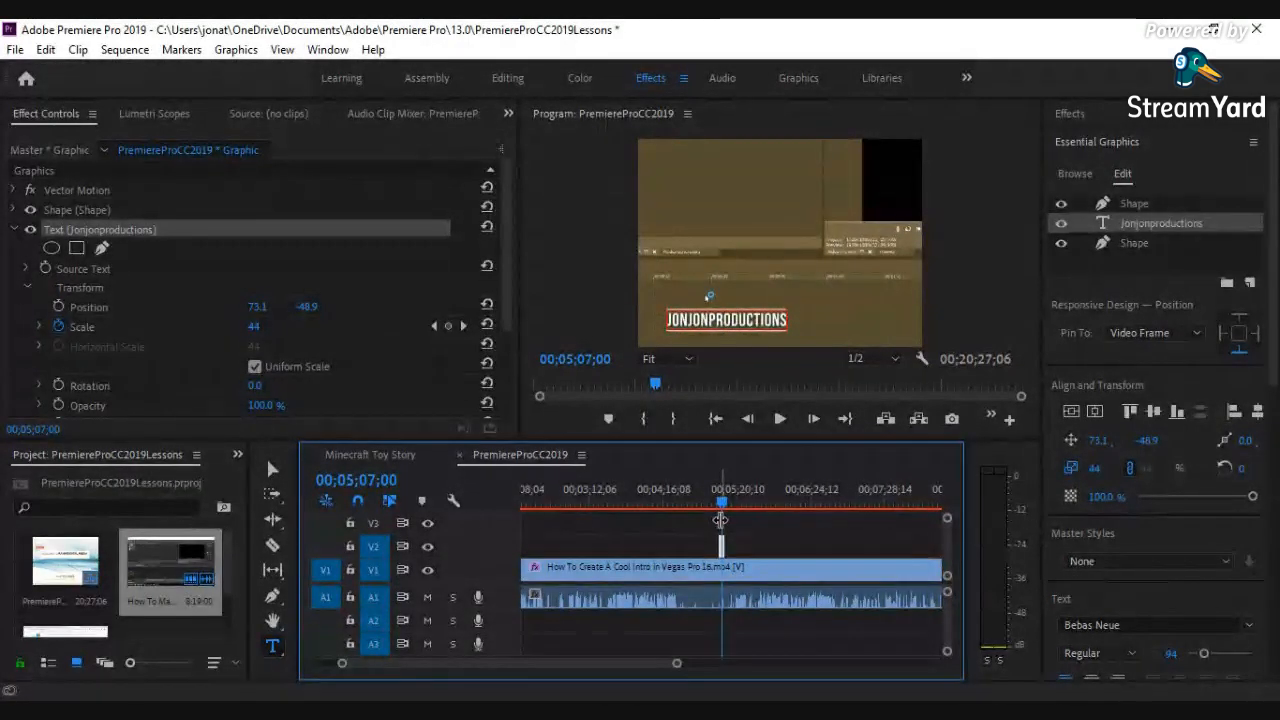
scroll(1146, 536, down, 8)
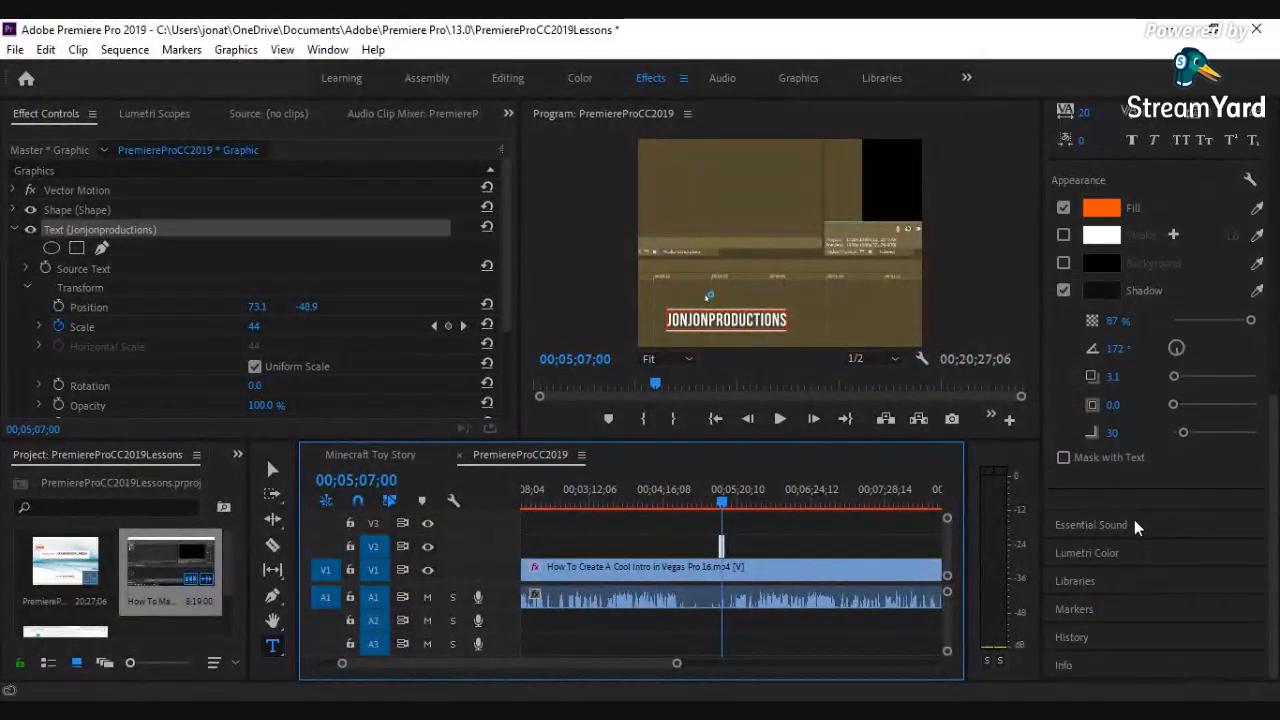
scroll(1100, 285, up, 8)
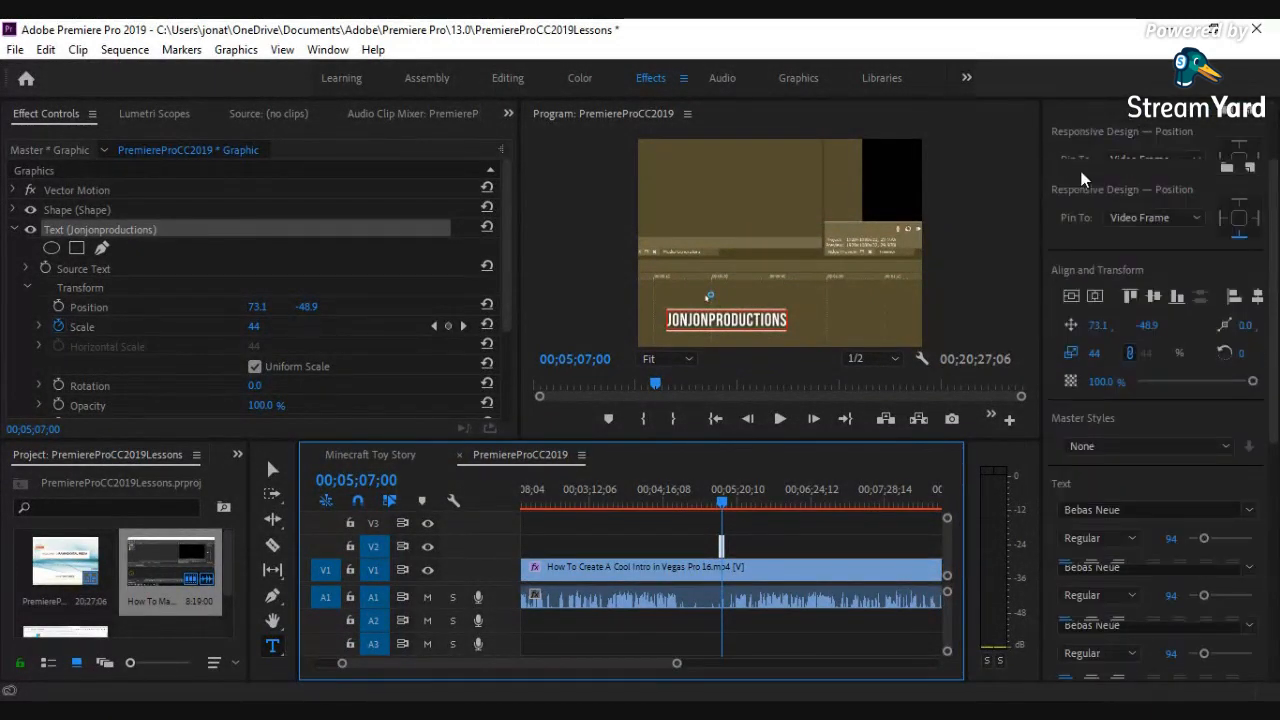
scroll(1103, 282, up, 2)
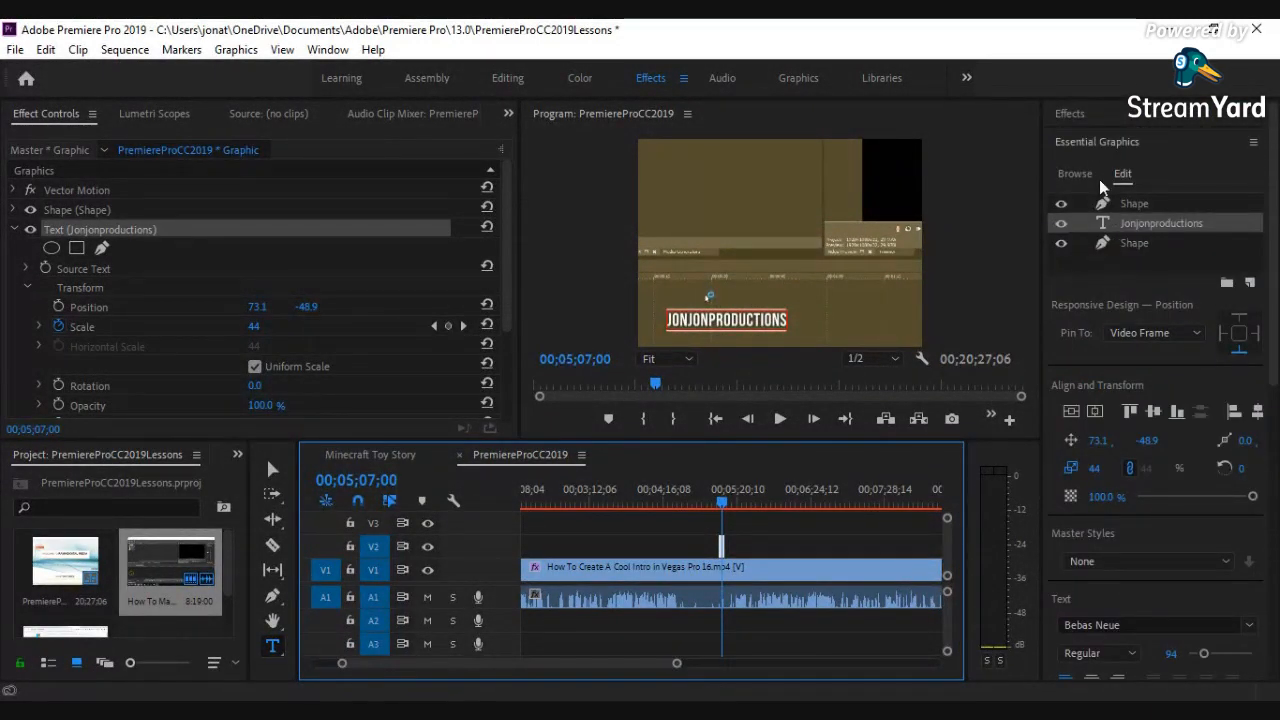
Place the Classic Coming Up Next template on V2 a little after the lower-third graphic and view it at 00;05;34;19.
click(1084, 148)
click(1086, 148)
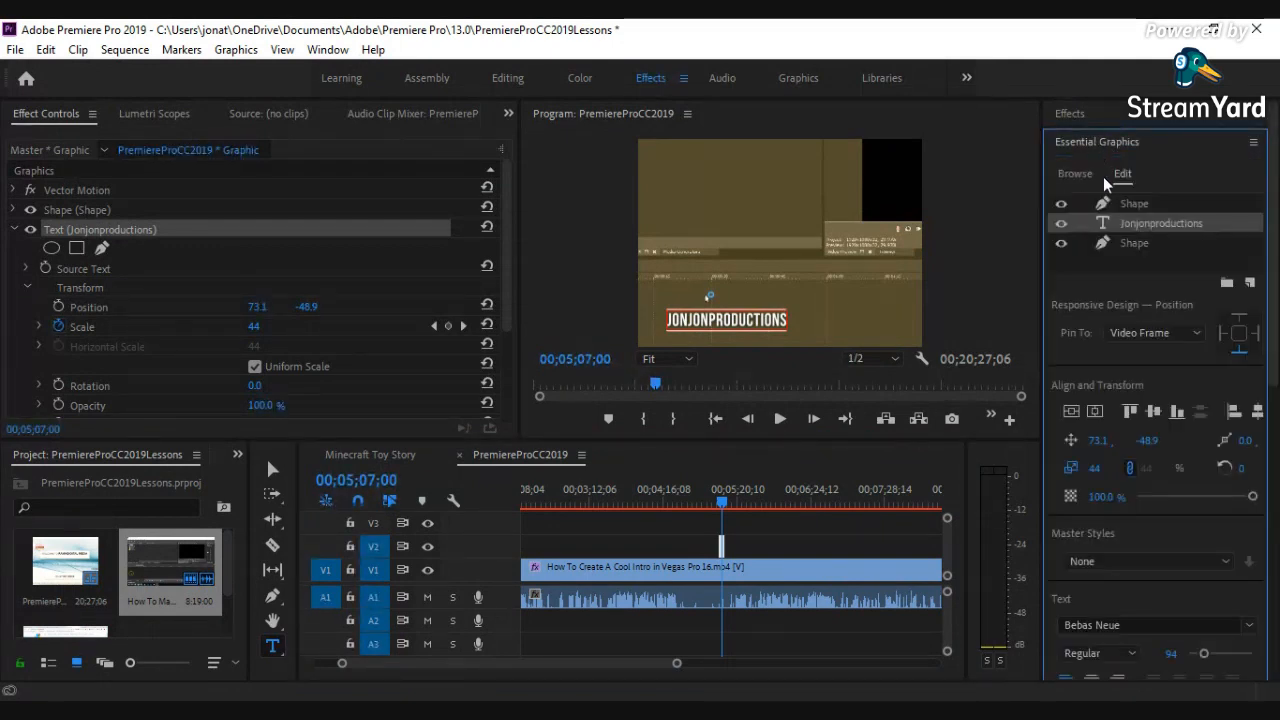
click(1075, 174)
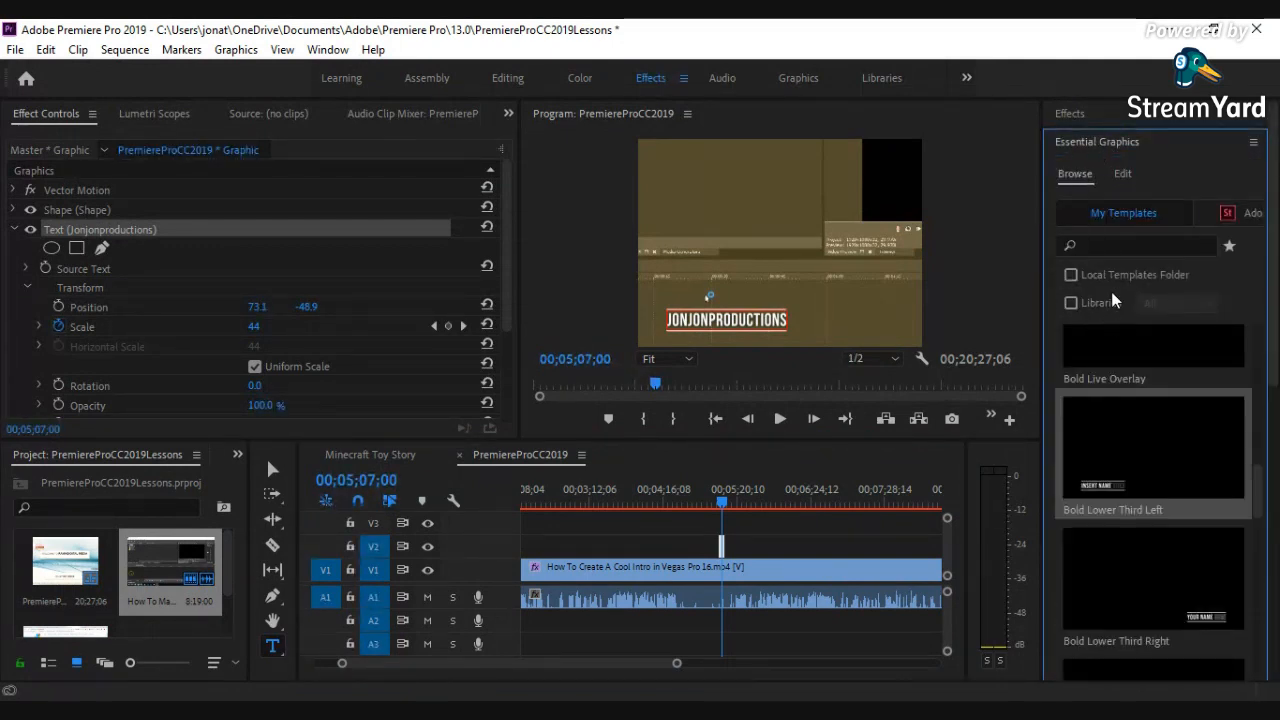
scroll(1140, 280, down, 15)
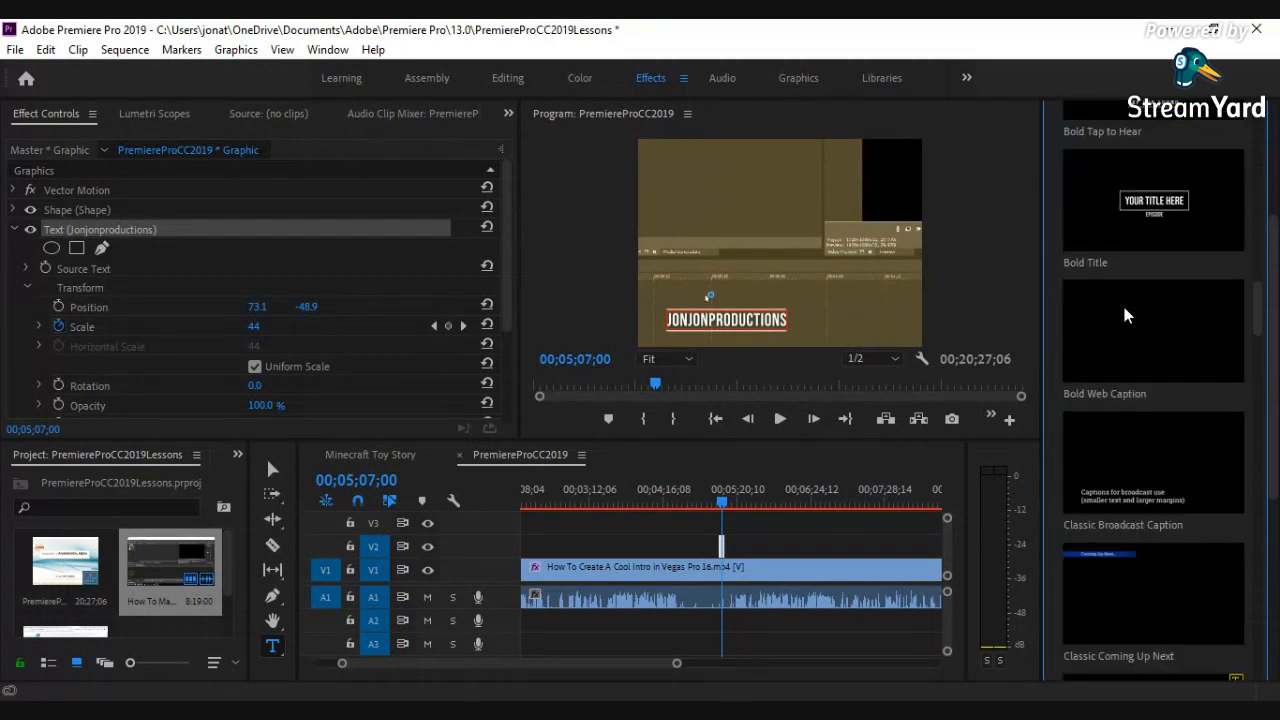
scroll(1120, 325, up, 2)
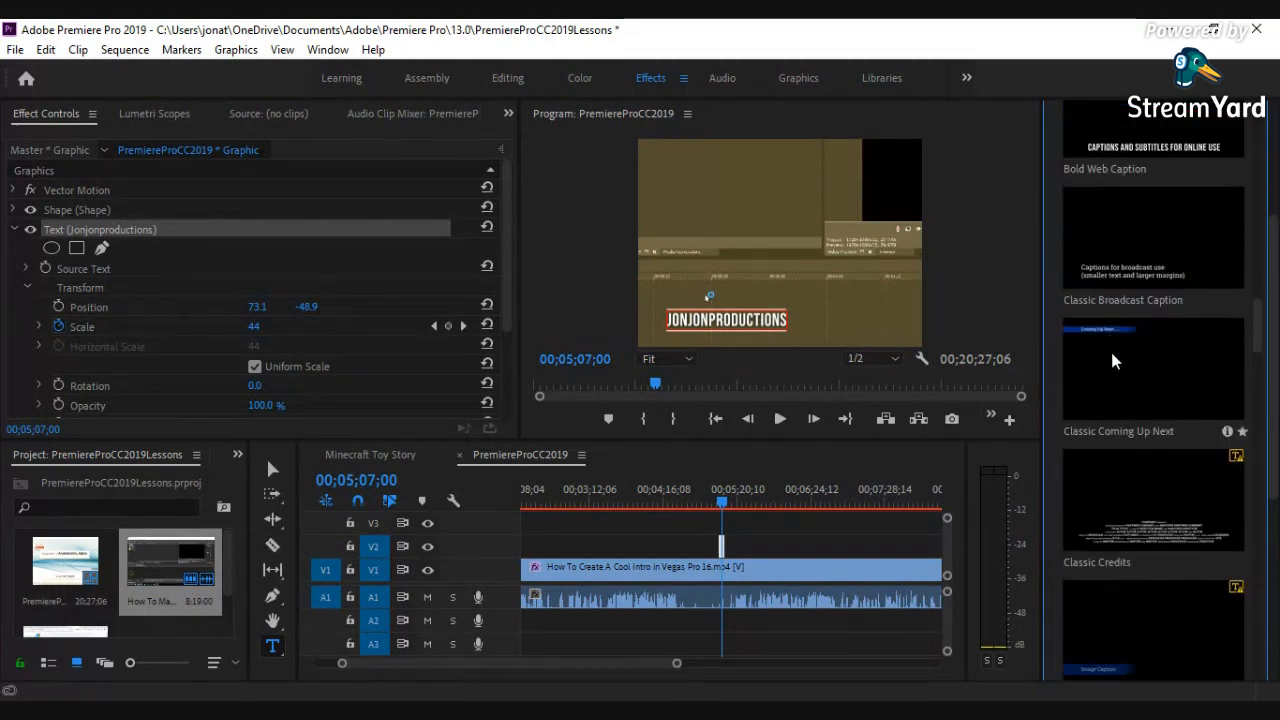
scroll(1092, 393, up, 15)
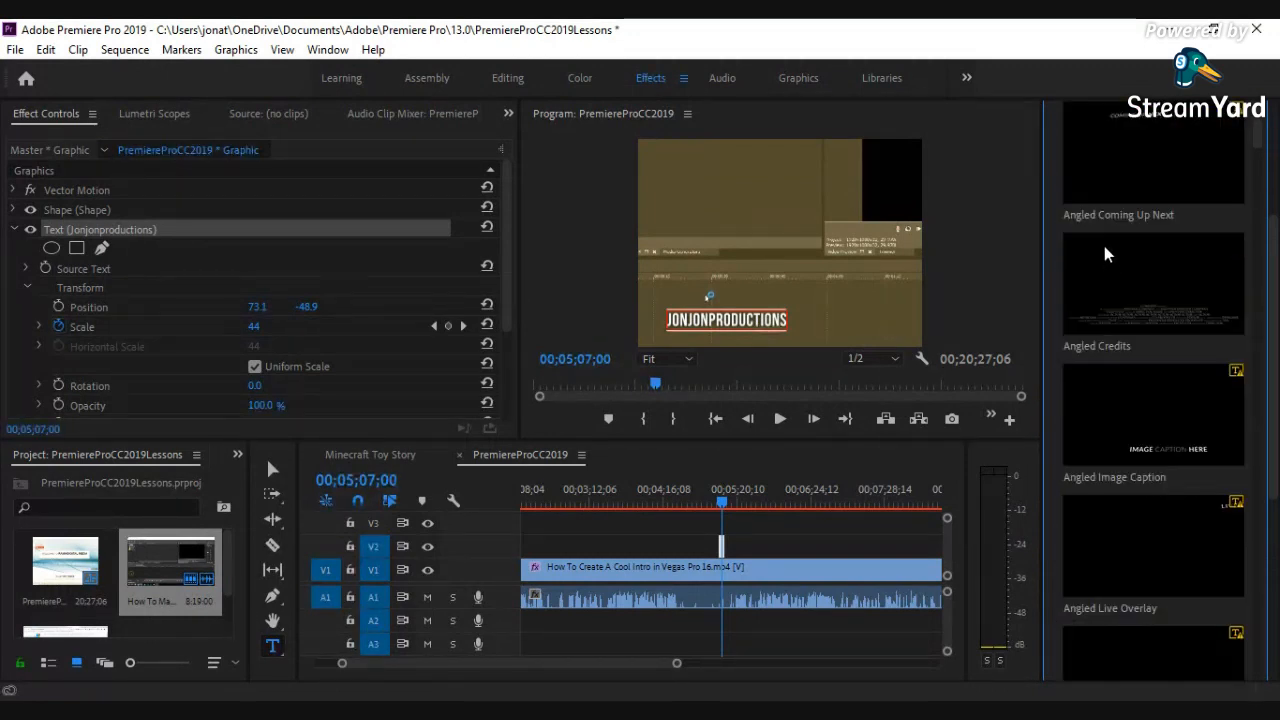
scroll(1090, 390, down, 2)
scroll(1061, 264, up, 2)
key(Left)
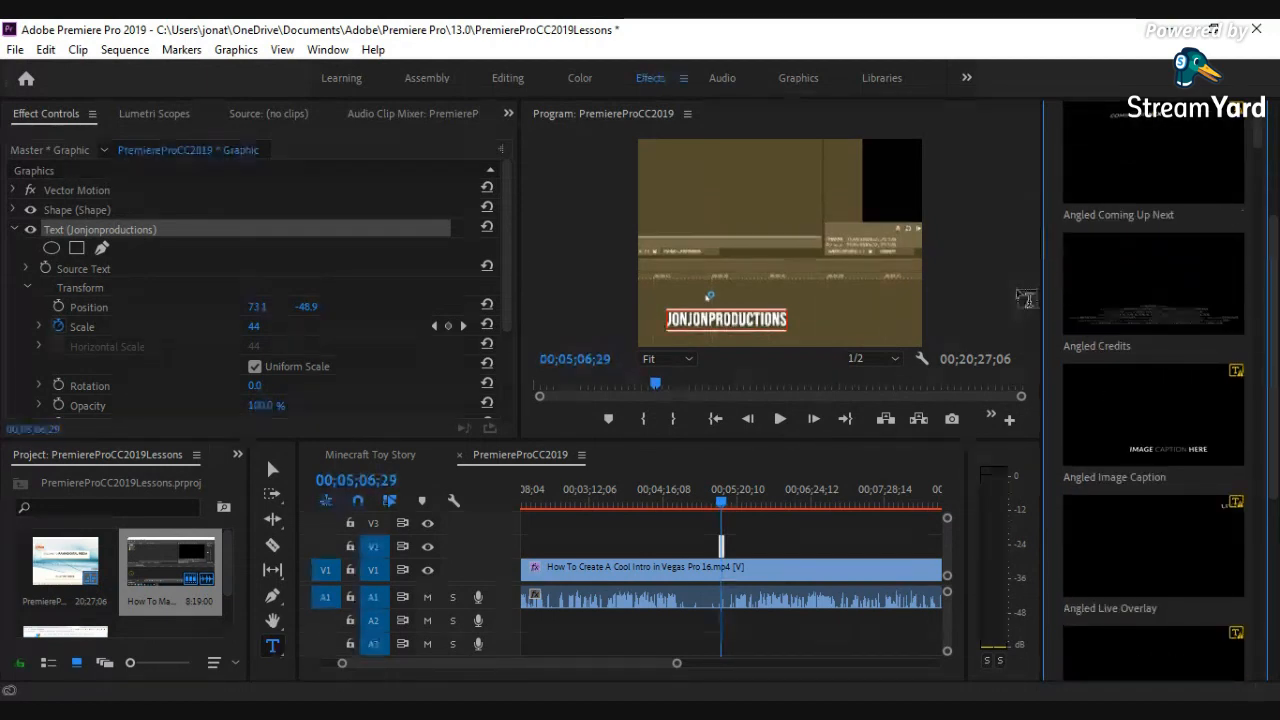
scroll(1147, 236, down, 15)
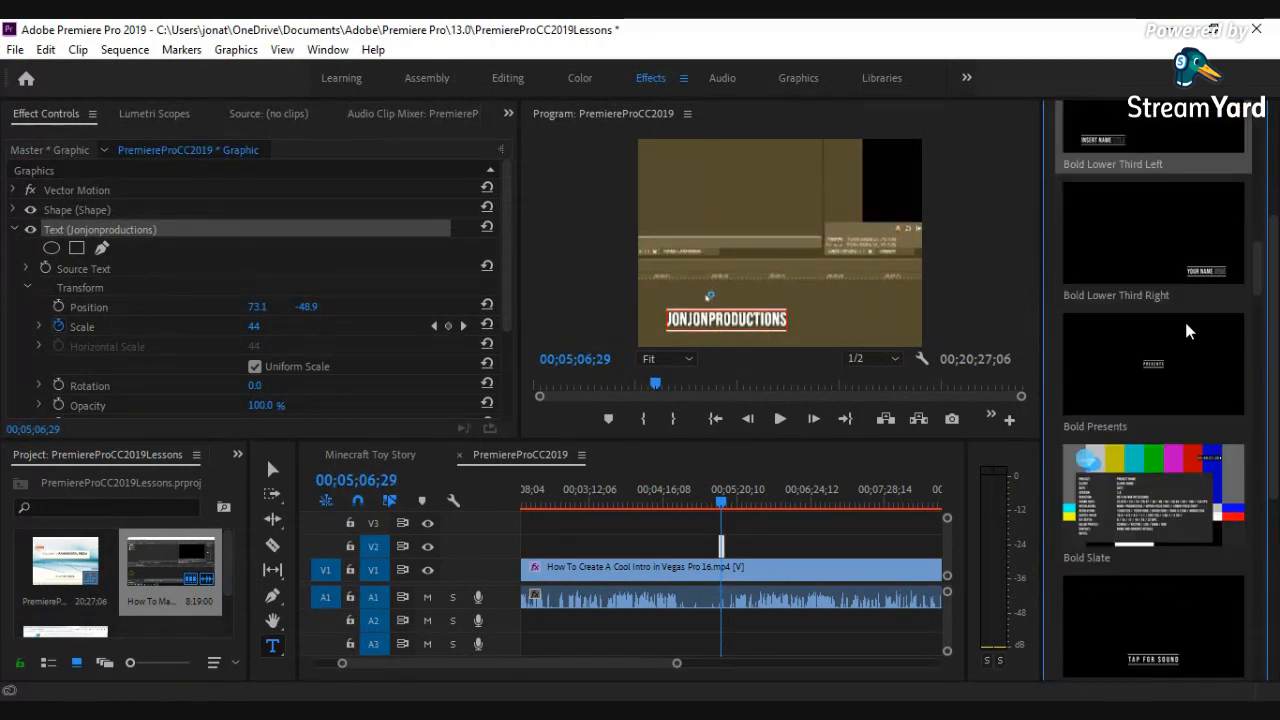
scroll(1175, 360, down, 5)
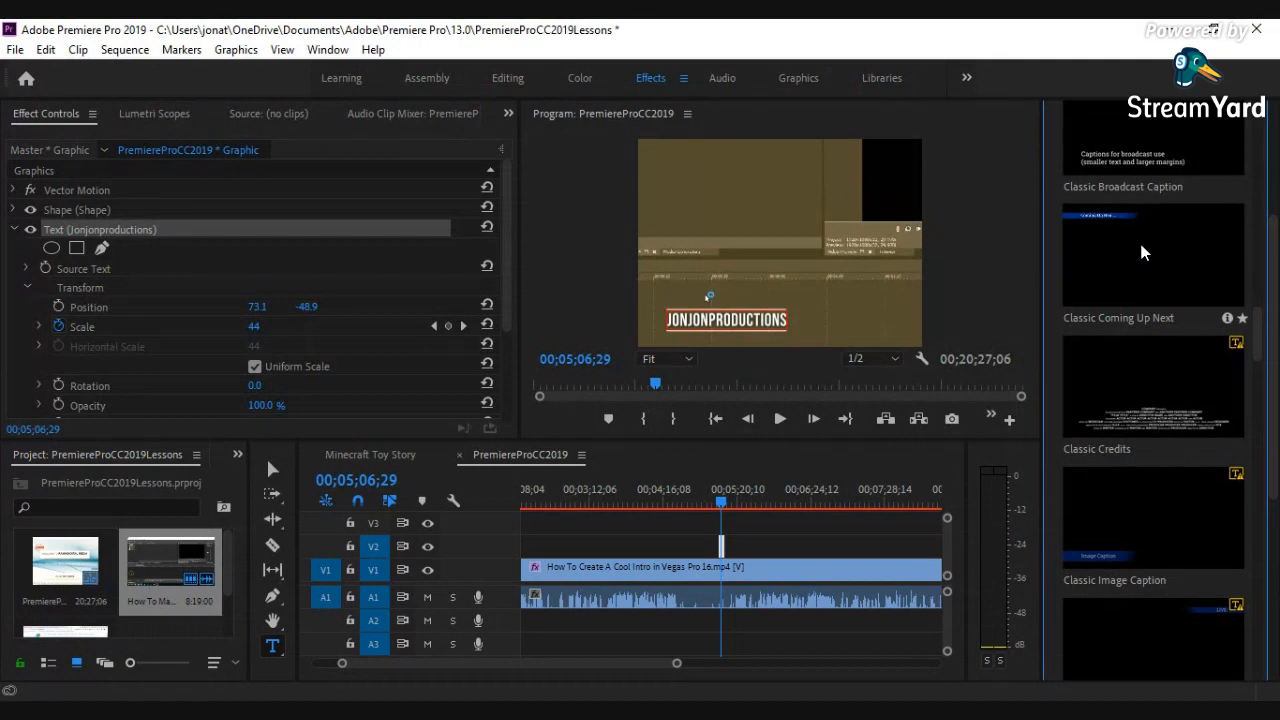
drag(1152, 260, 763, 566)
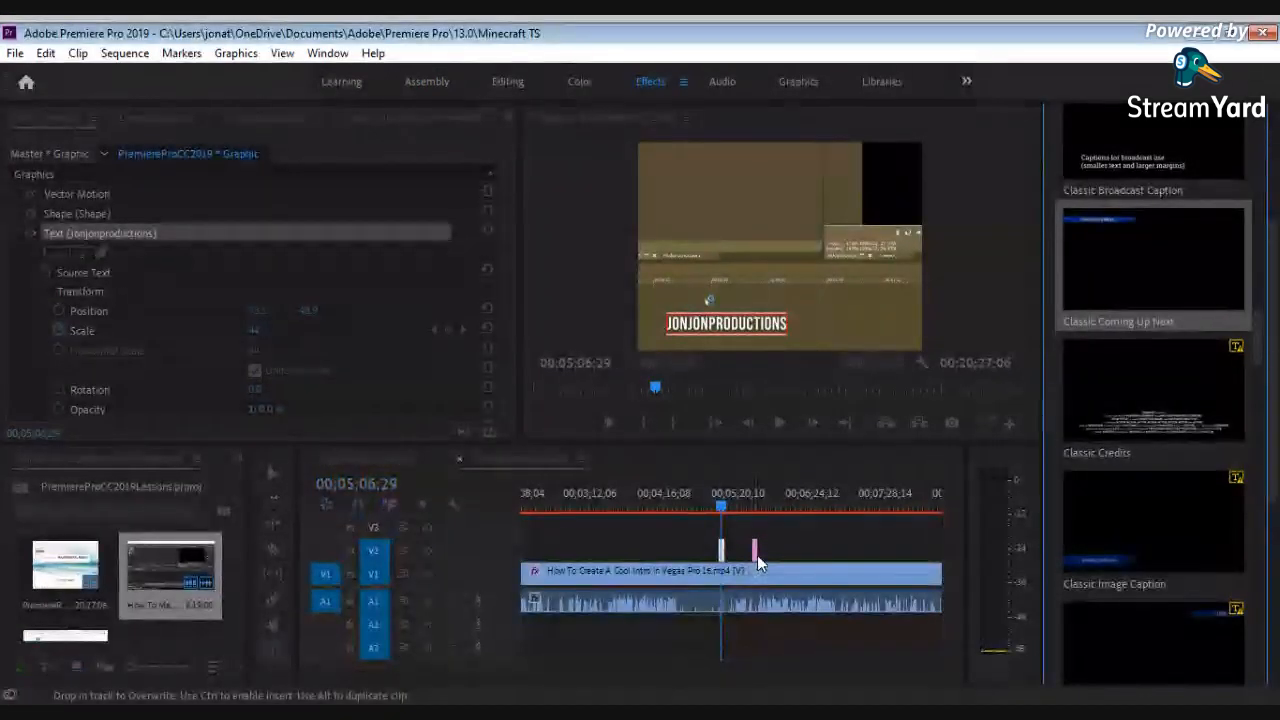
drag(722, 503, 755, 517)
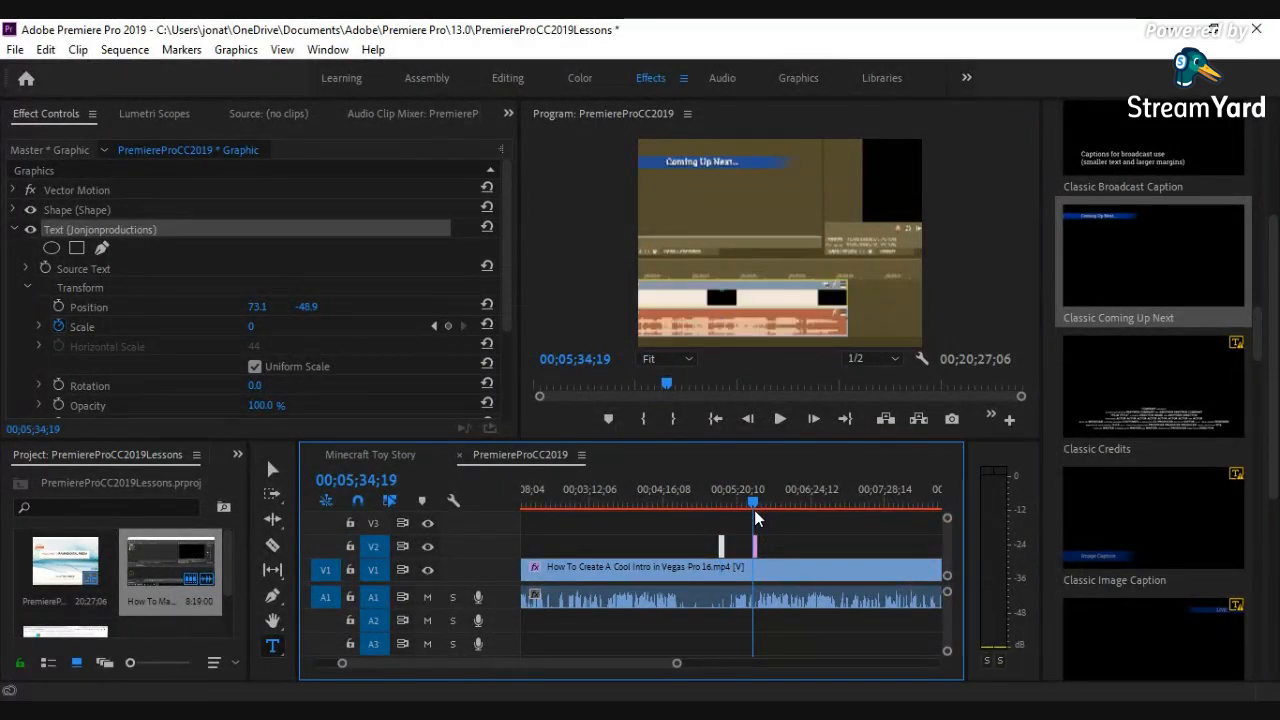
Split the How To Make A Thumbnail in Vegas Pro 16 clip at 00;16;43;01 and shortly after it, isolating a short section.
scroll(795, 541, up, 1)
scroll(846, 608, down, 2)
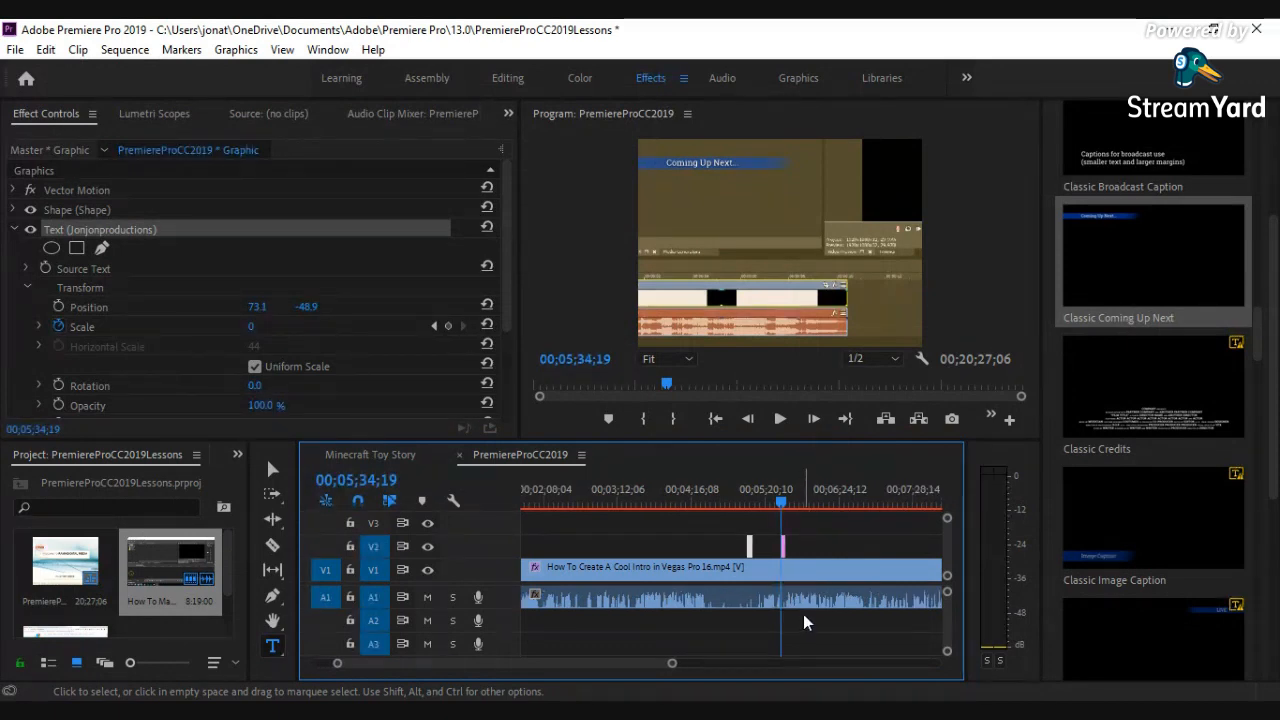
scroll(805, 622, down, 5)
scroll(806, 628, down, 3)
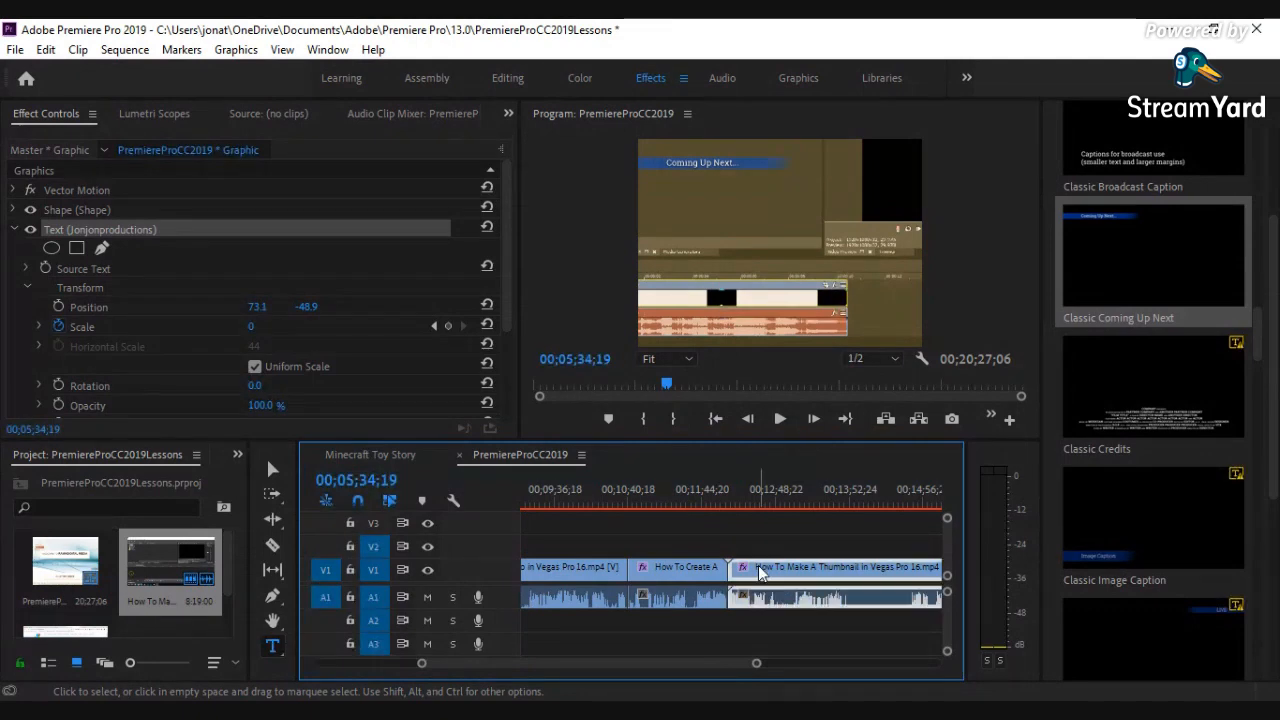
click(760, 570)
scroll(760, 565, down, 1)
click(753, 502)
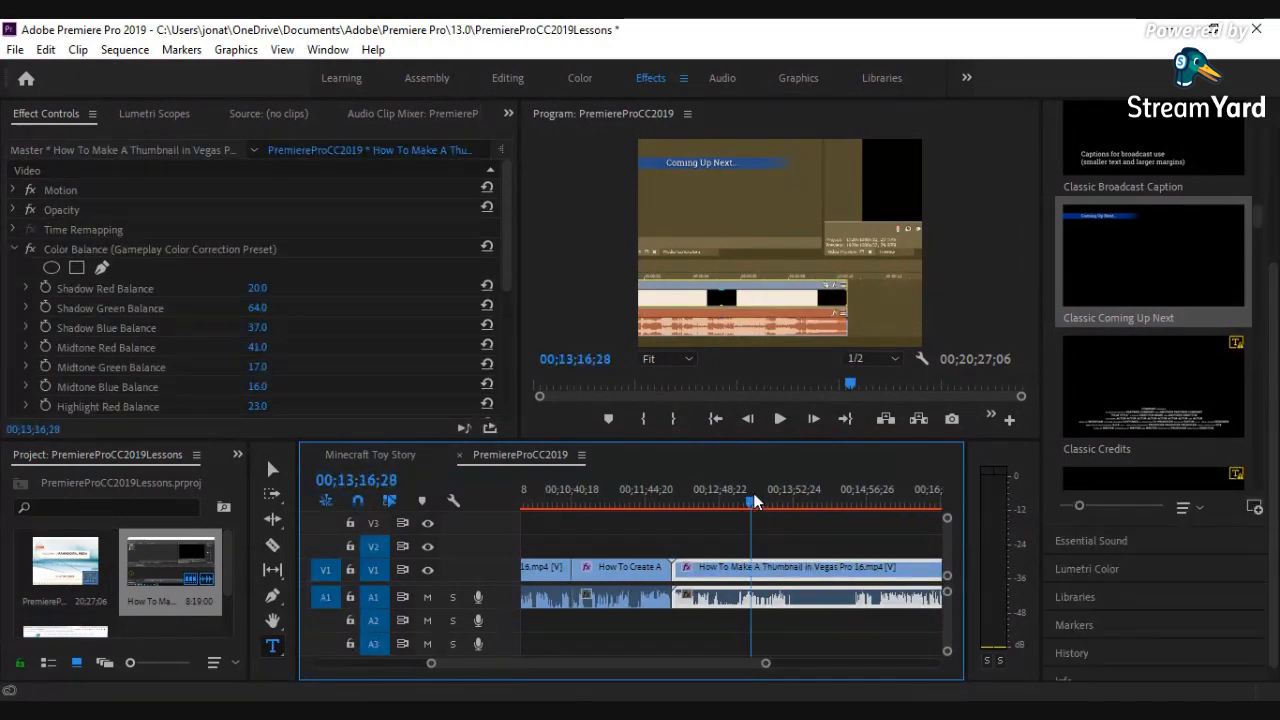
drag(755, 500, 850, 515)
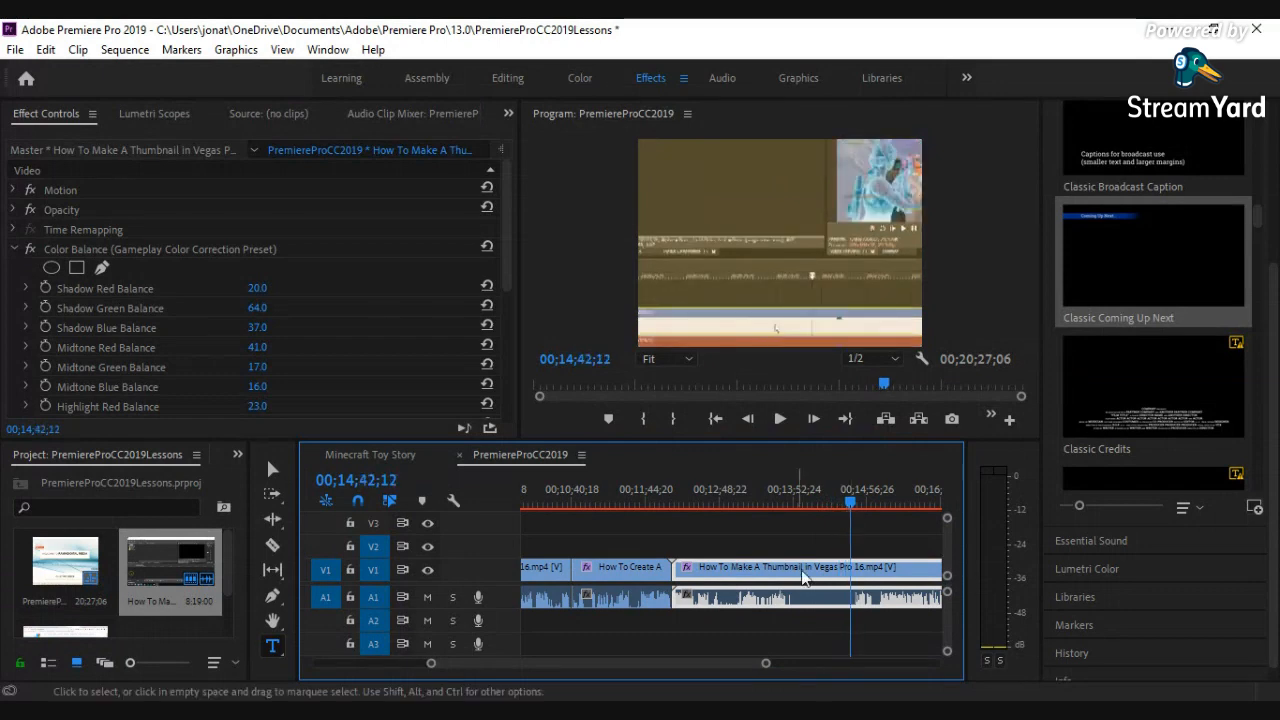
drag(766, 666, 842, 663)
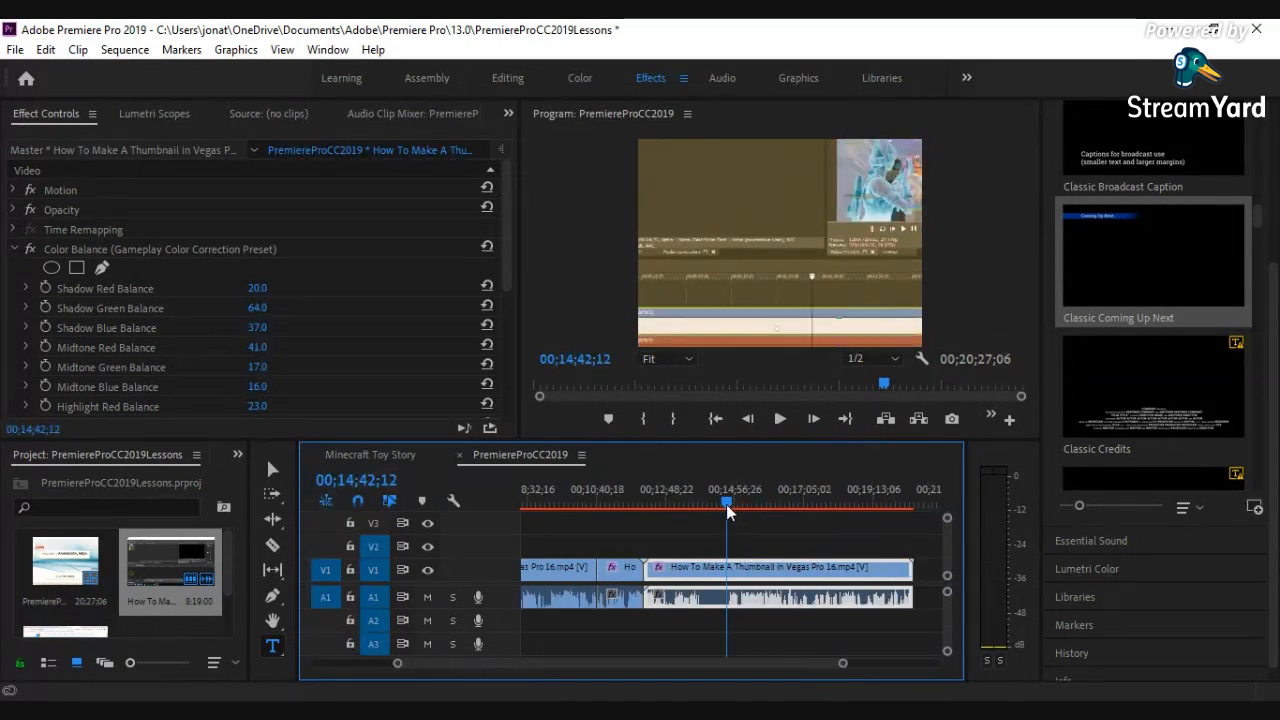
drag(728, 510, 790, 533)
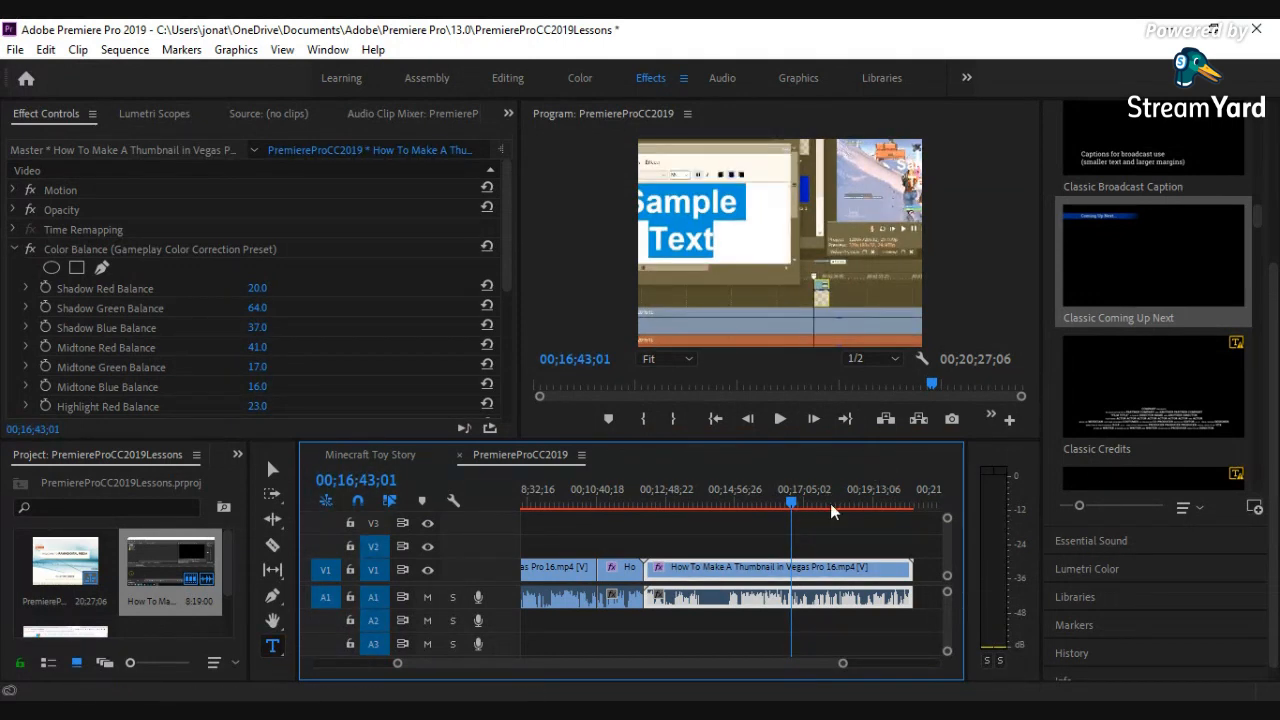
click(278, 550)
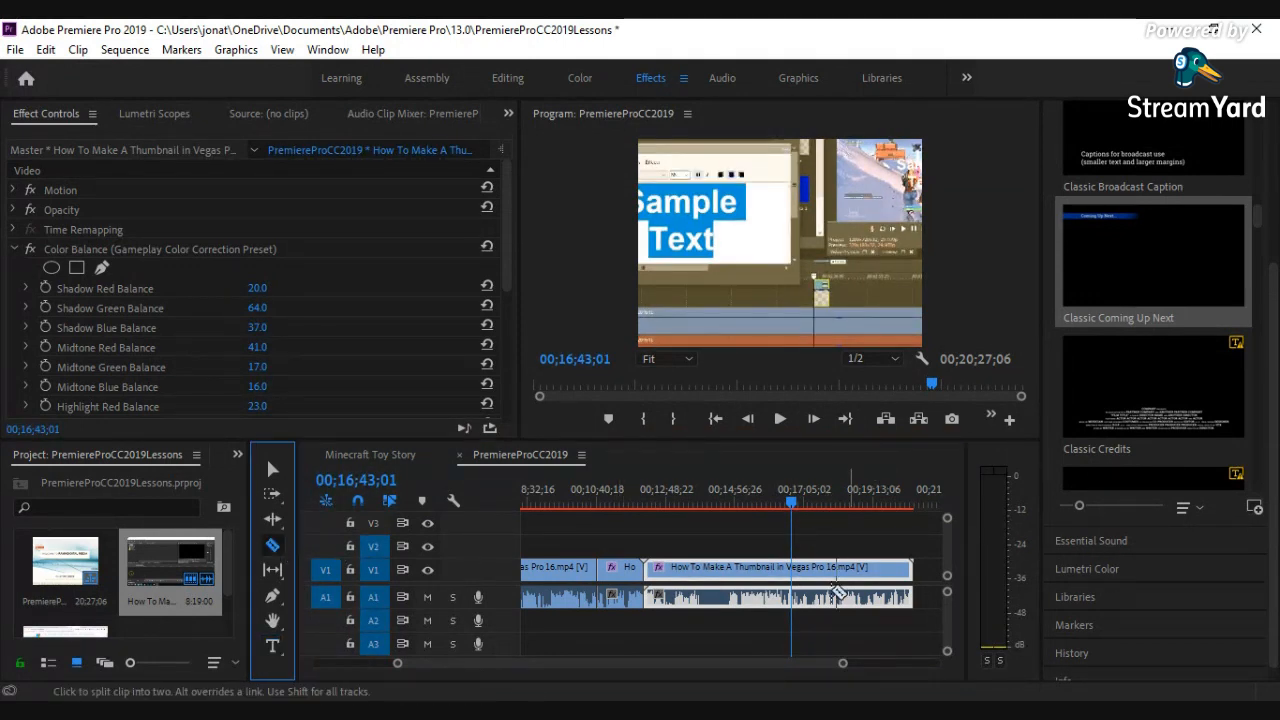
click(795, 573)
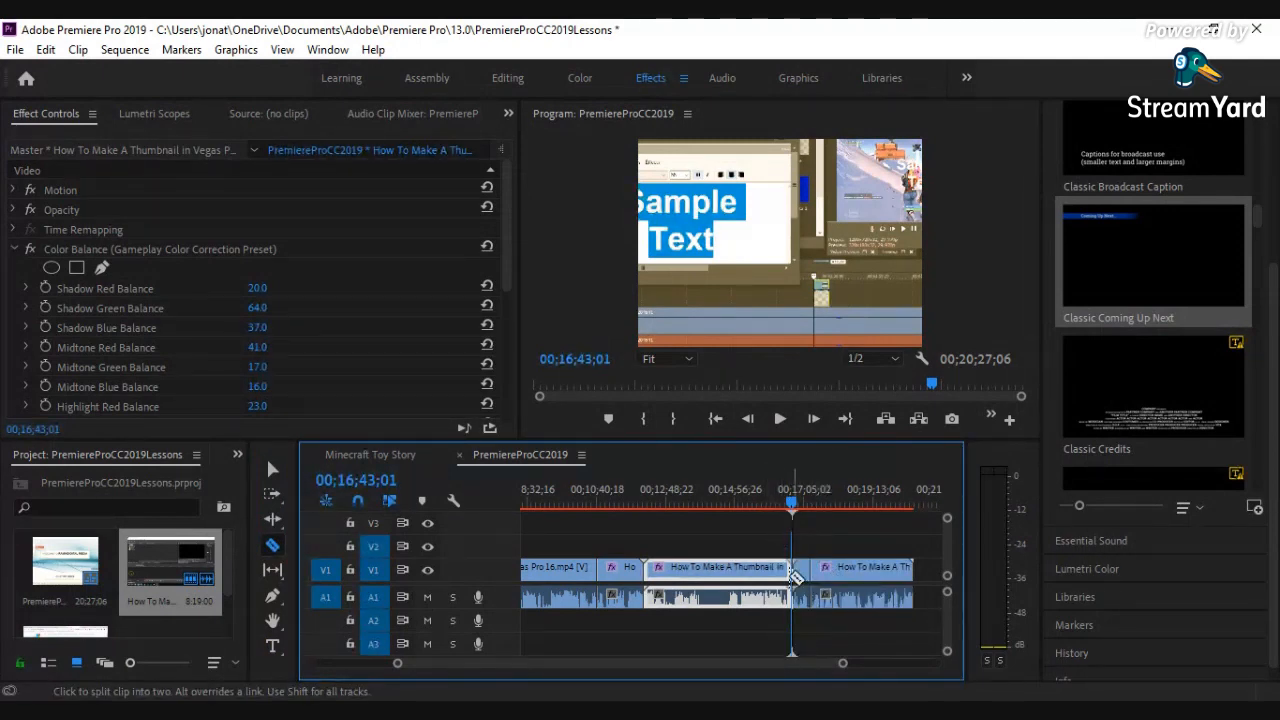
Select the short cut section together with its neighbouring clips, then reduce the selection to the long intro clip on V1.
click(273, 468)
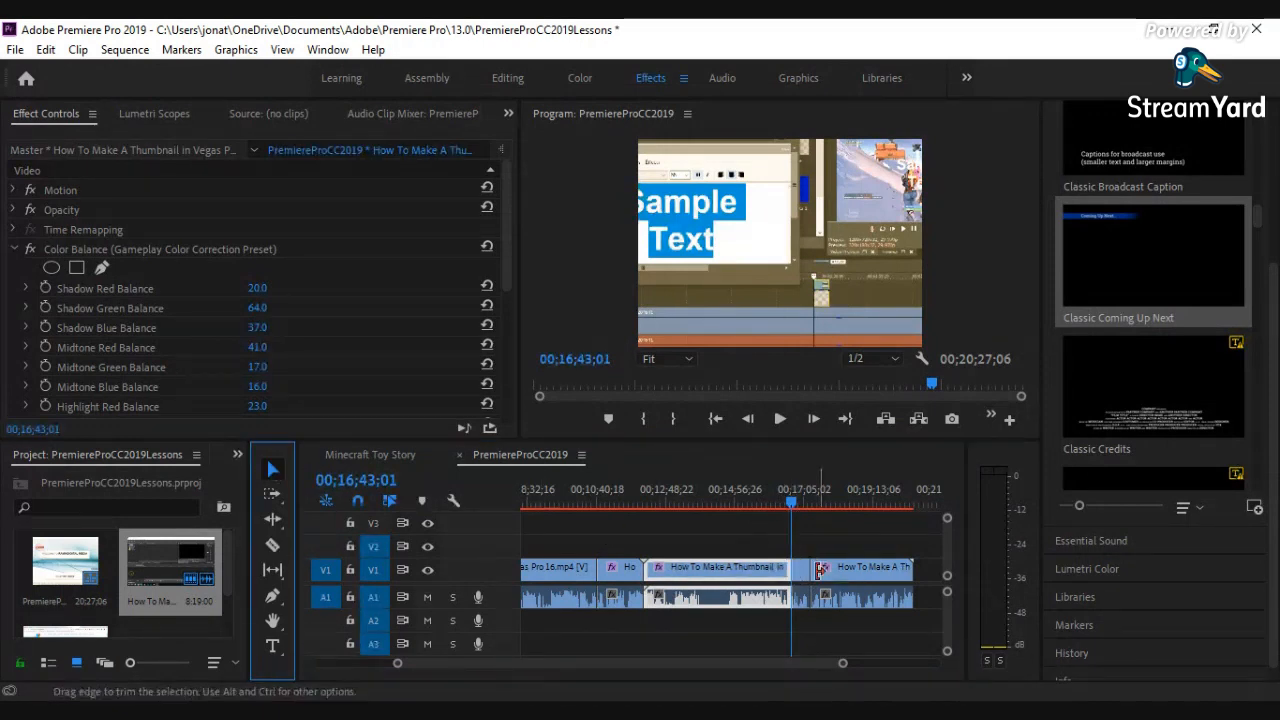
click(800, 577)
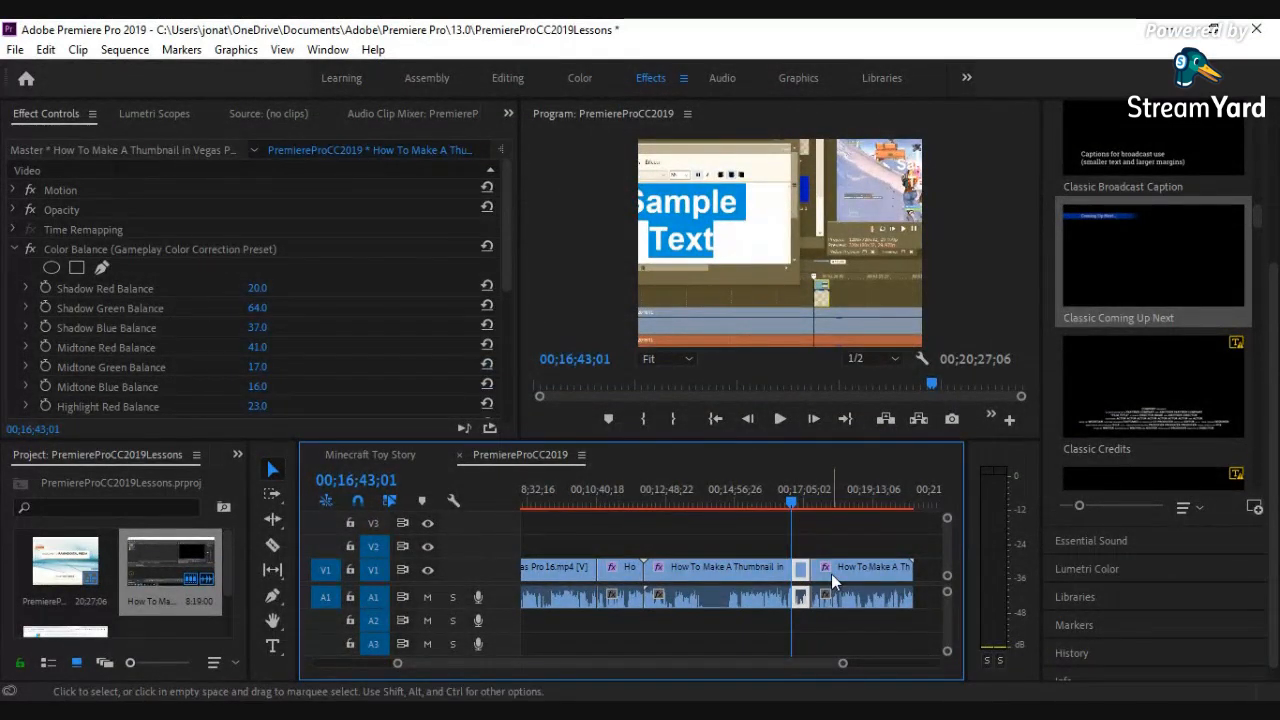
shift+click(831, 574)
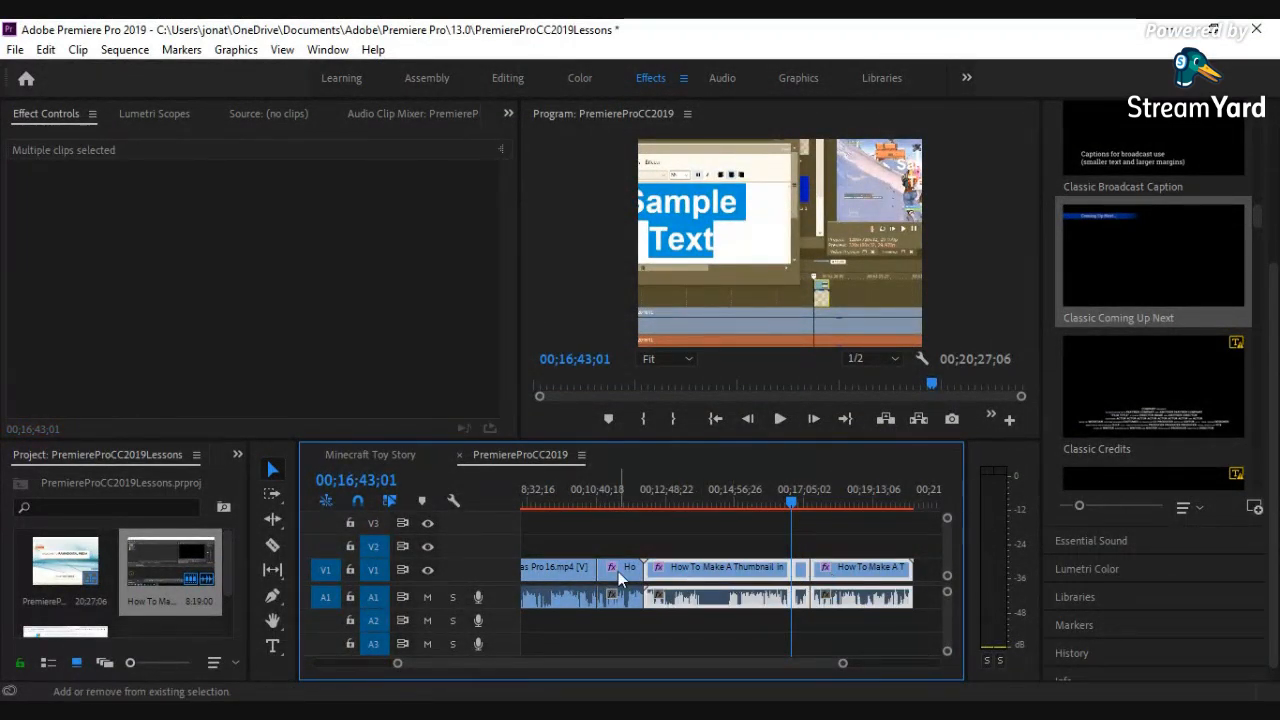
scroll(613, 595, down, 2)
scroll(613, 600, up, 1)
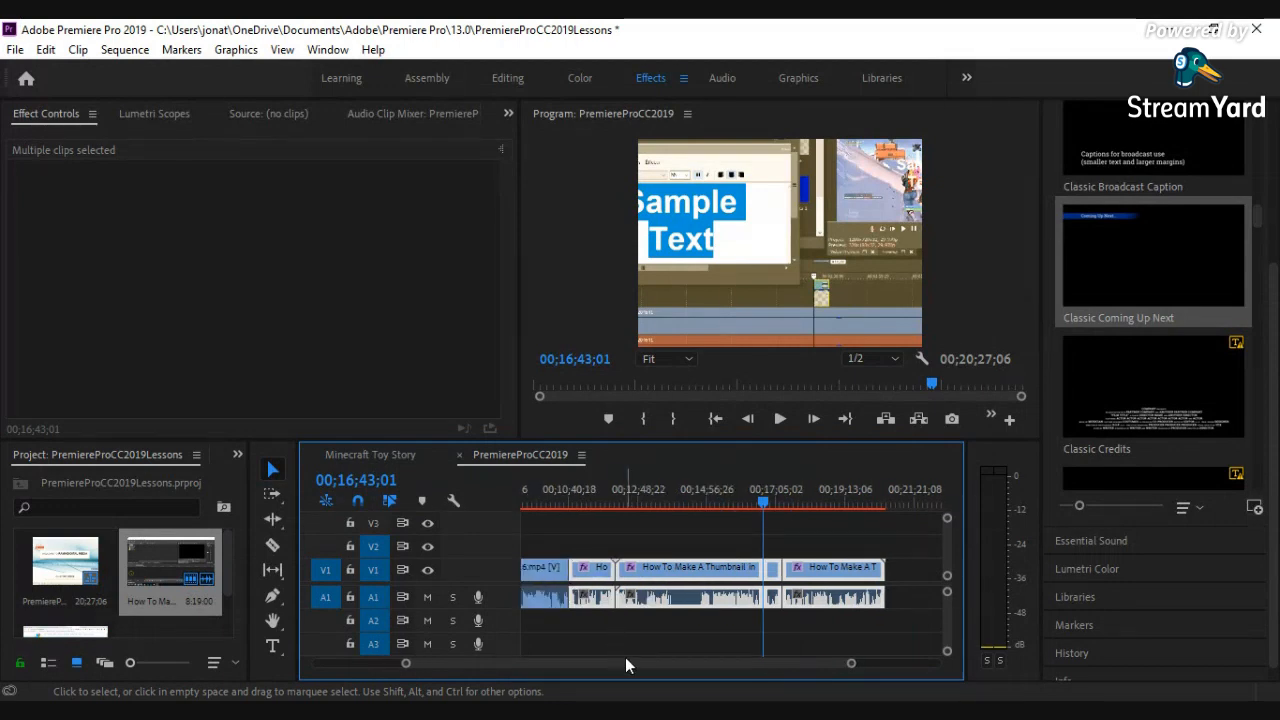
scroll(630, 660, up, 4)
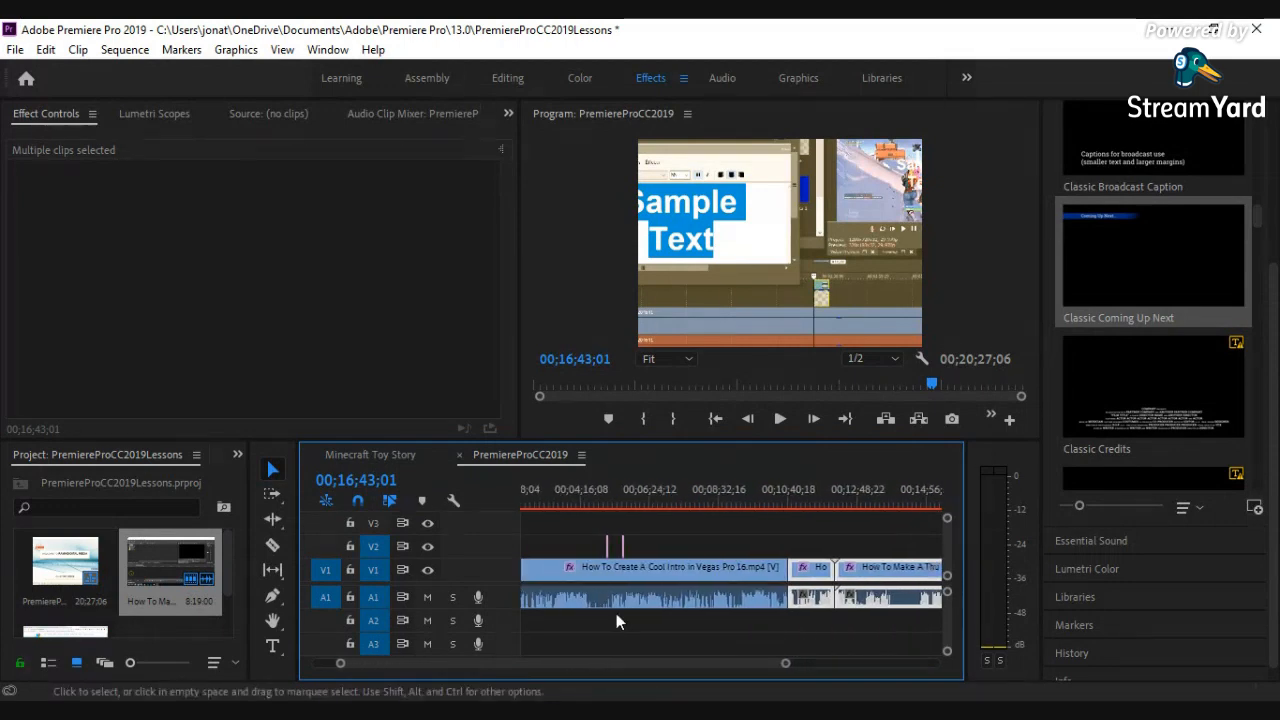
click(622, 571)
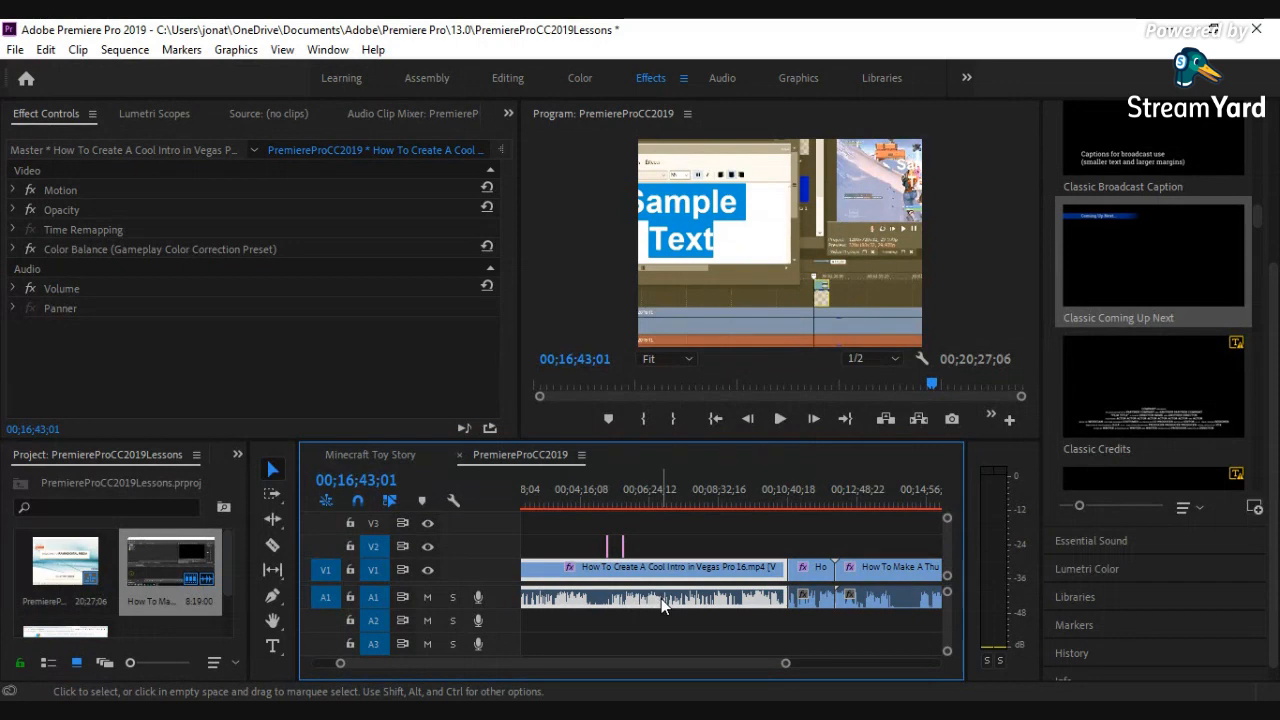
Split the long How To Create A Cool Intro in Vegas Pro 16 clip at 00;05;33;25, where the Coming Up Next graphic starts.
scroll(661, 598, down, 1)
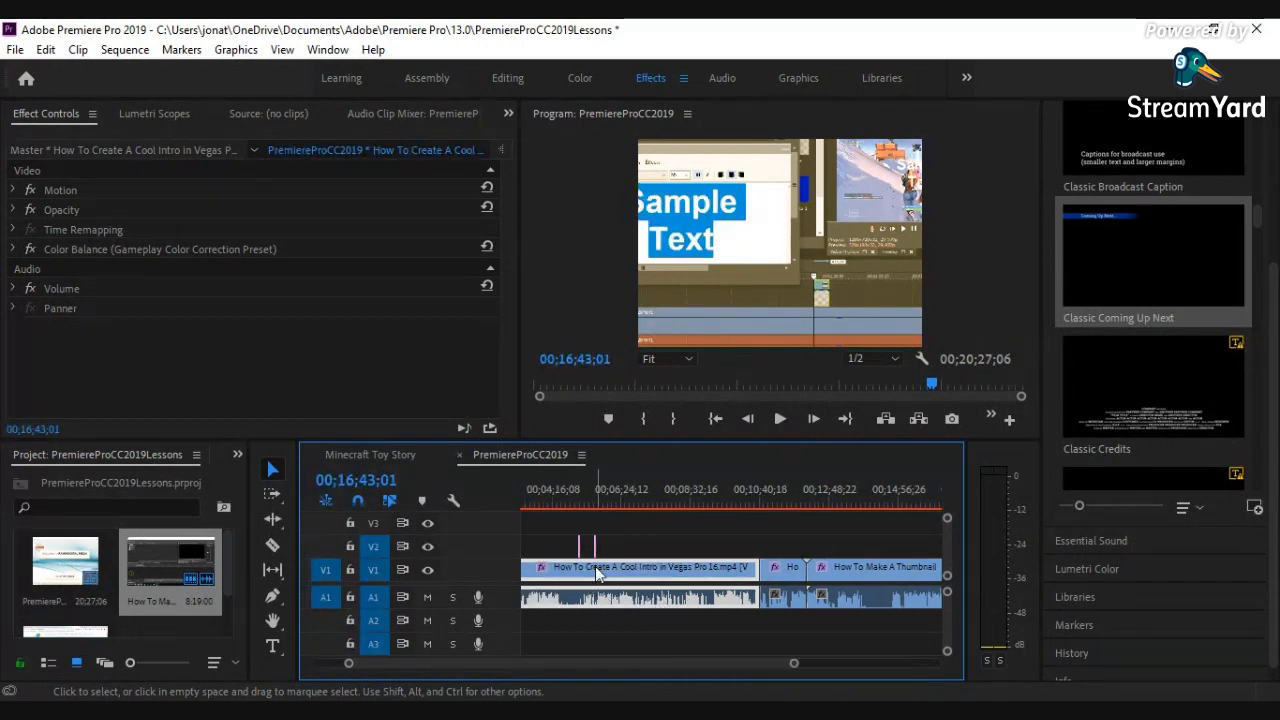
drag(795, 662, 494, 657)
click(764, 513)
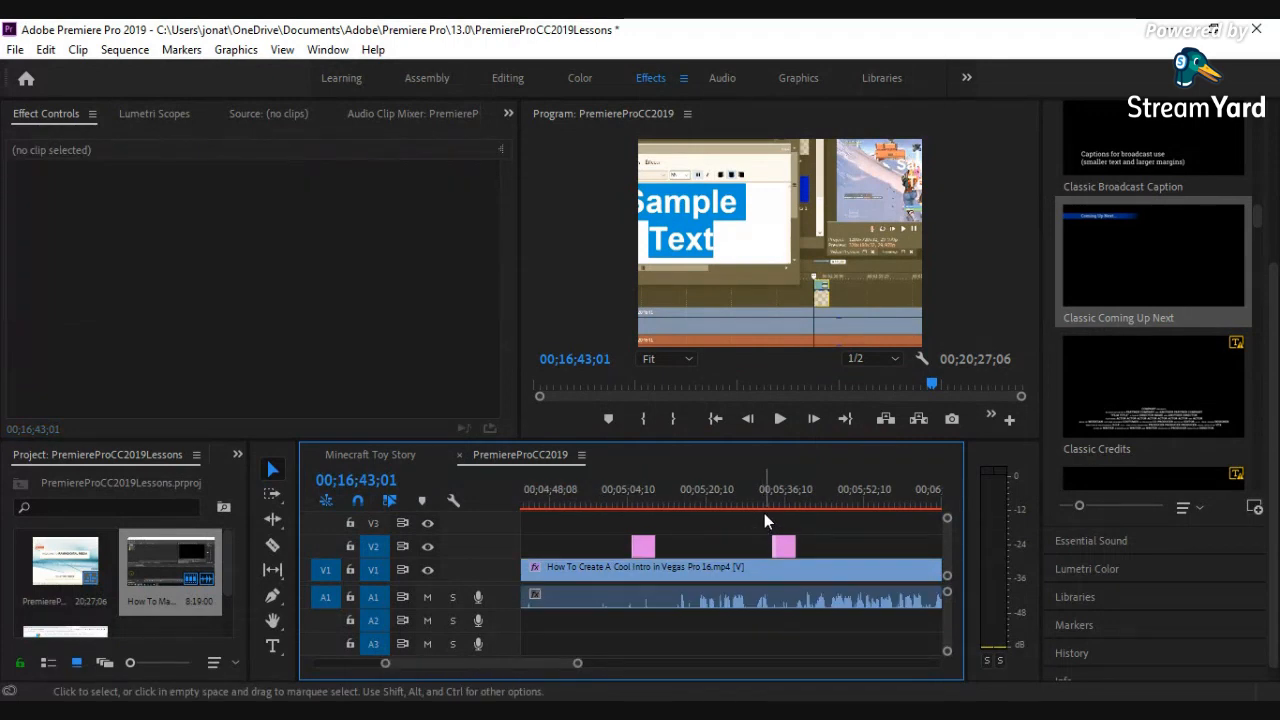
click(768, 507)
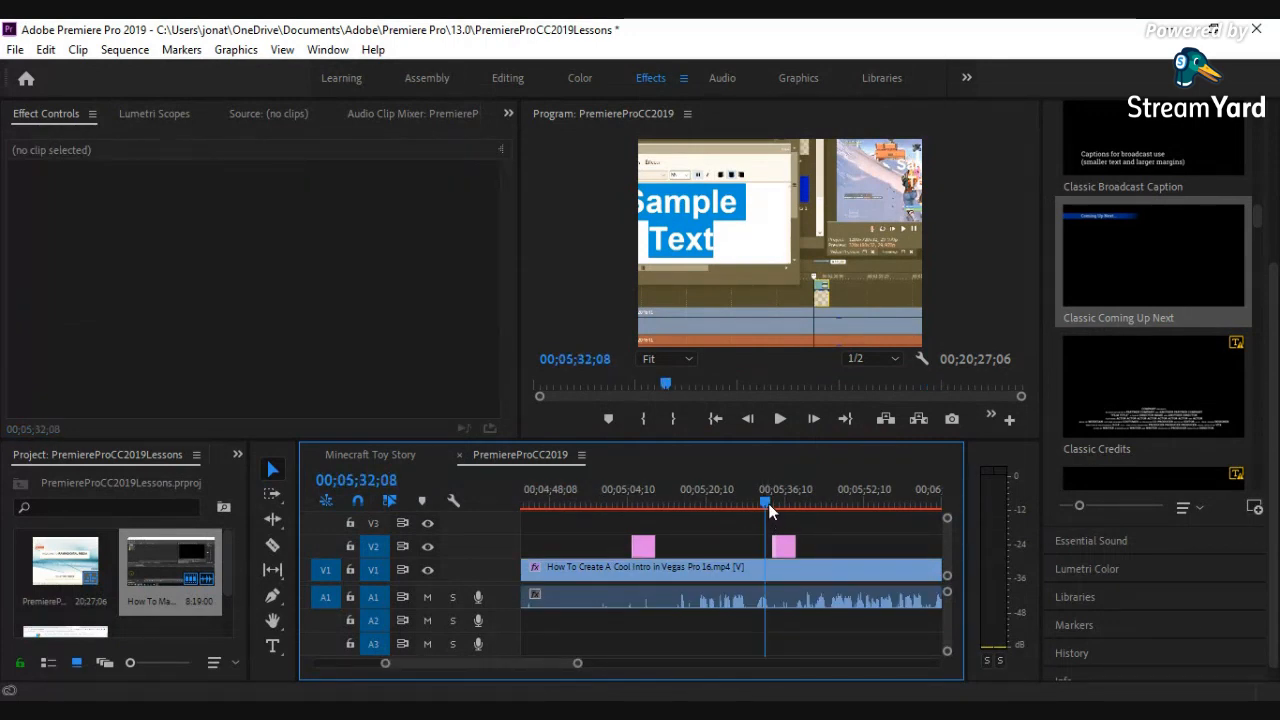
drag(765, 503, 772, 512)
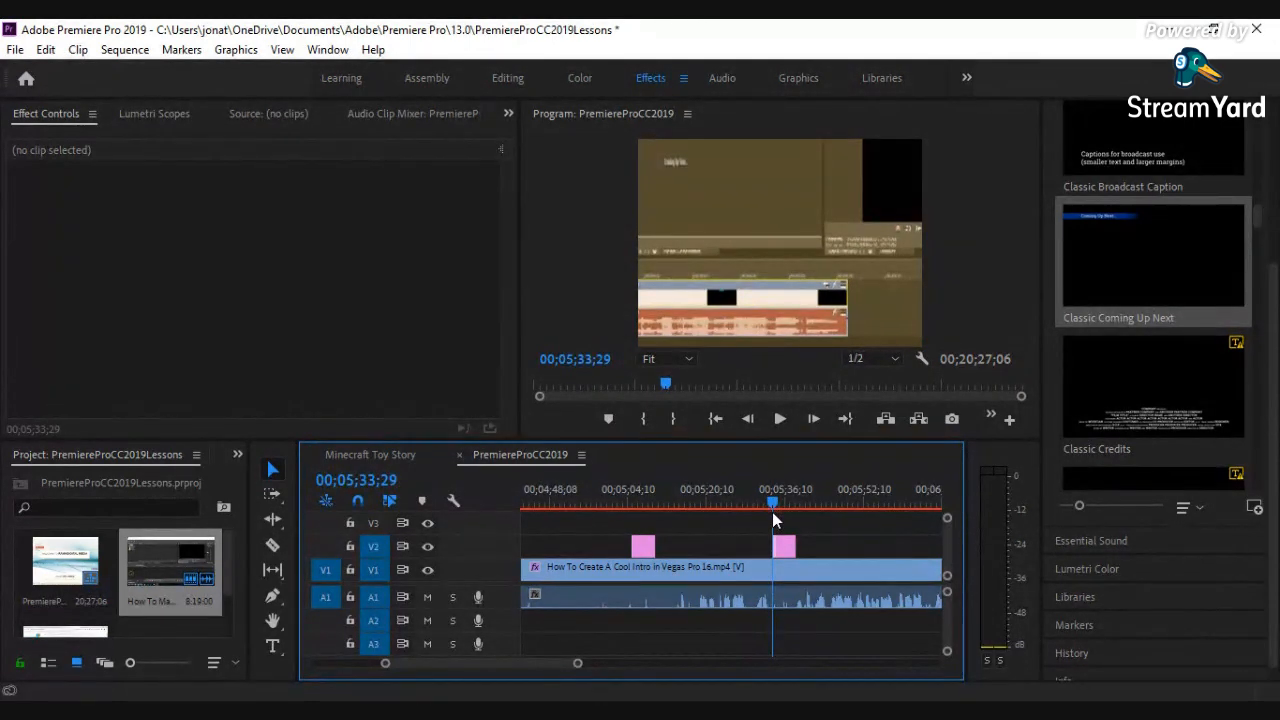
drag(584, 666, 464, 698)
drag(727, 508, 697, 512)
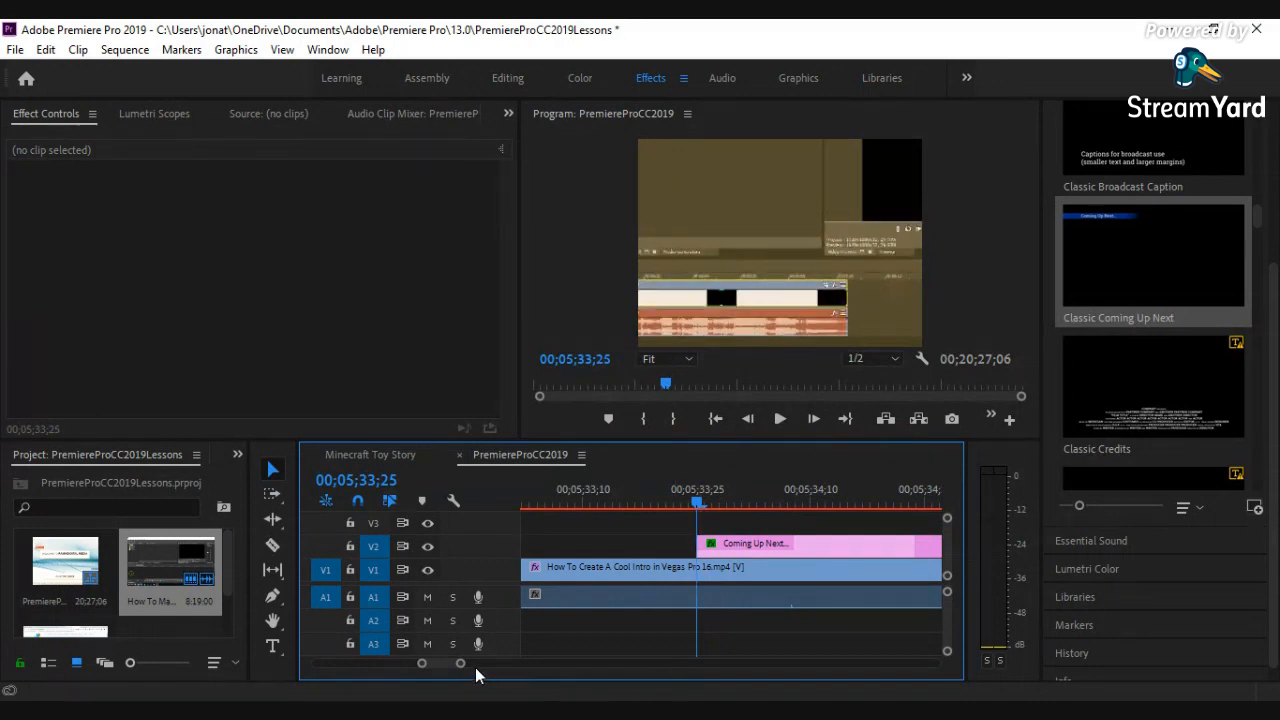
click(271, 545)
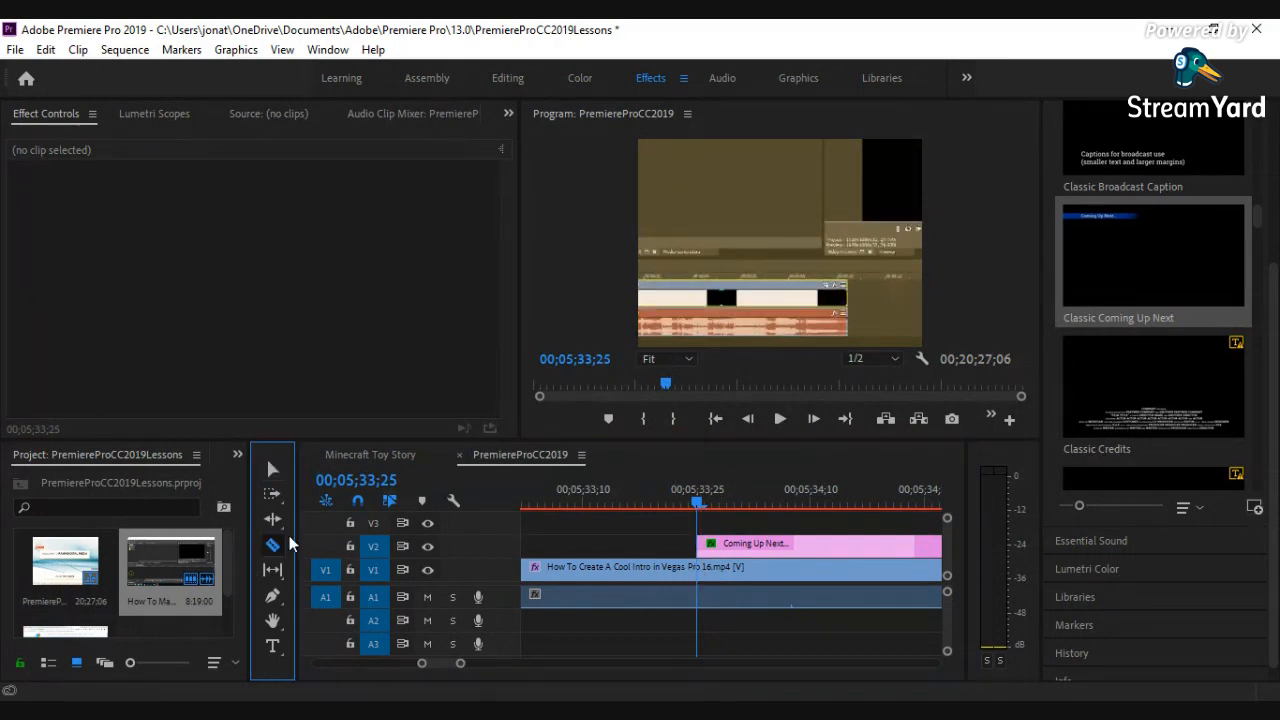
click(700, 593)
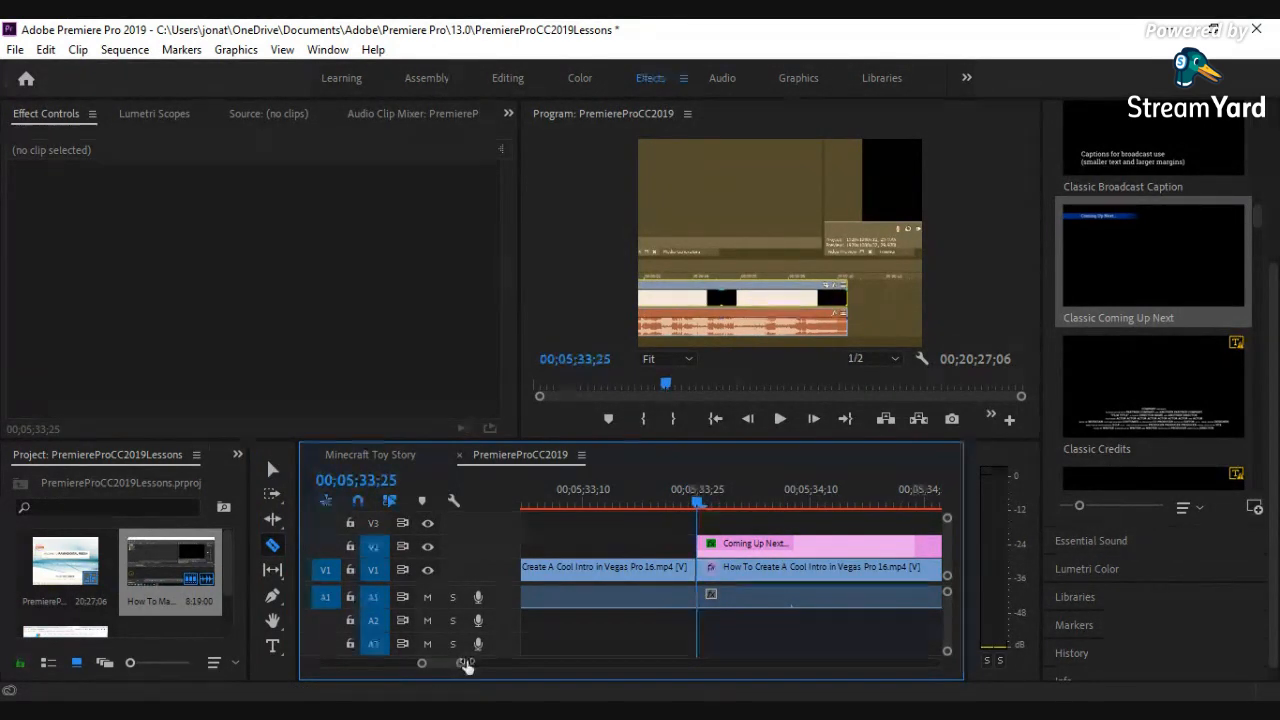
Switch to the Selection tool and show the whole sequence in the timeline.
drag(464, 667, 495, 668)
click(275, 455)
click(274, 470)
drag(505, 665, 840, 612)
shift+click(824, 577)
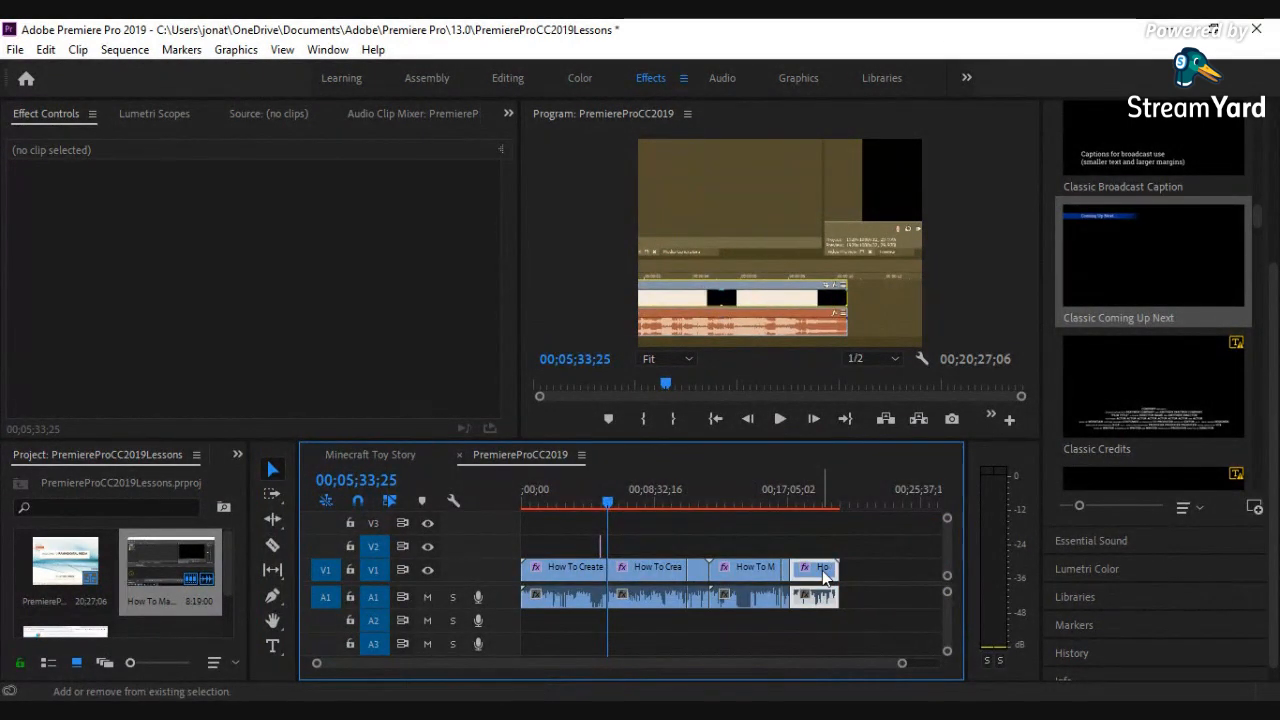
shift+click(755, 585)
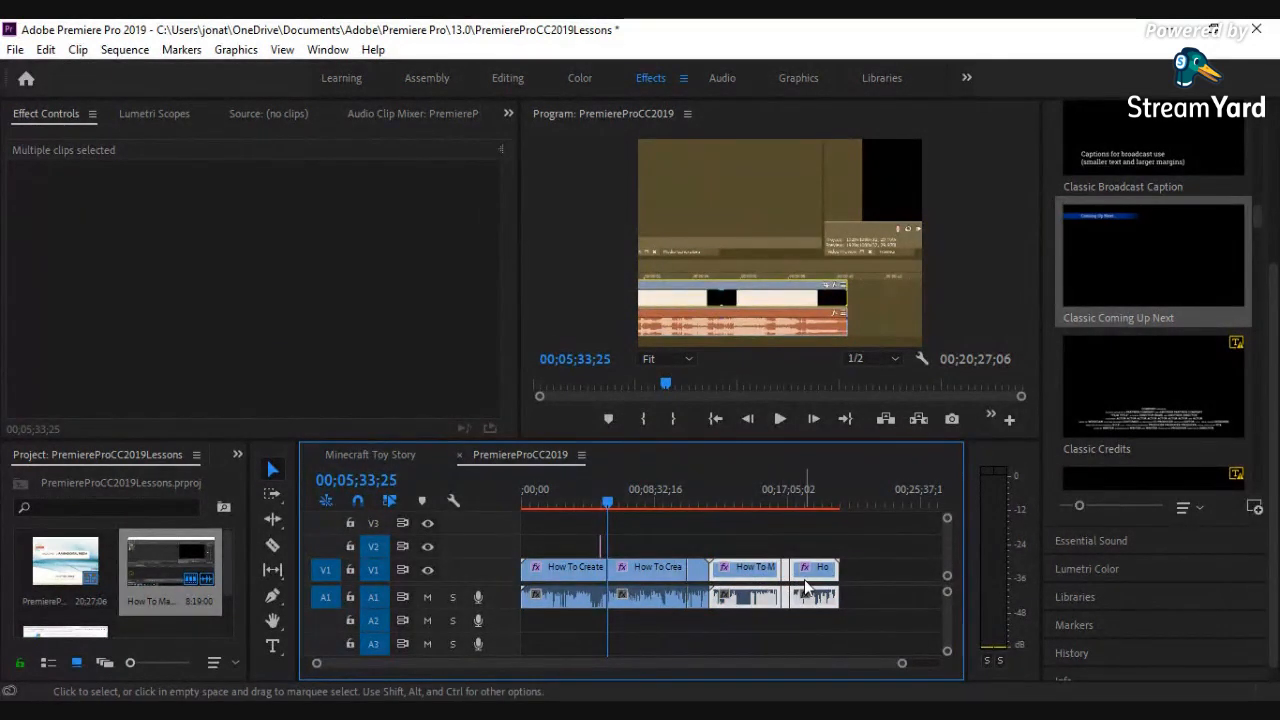
shift+click(806, 586)
shift+click(785, 580)
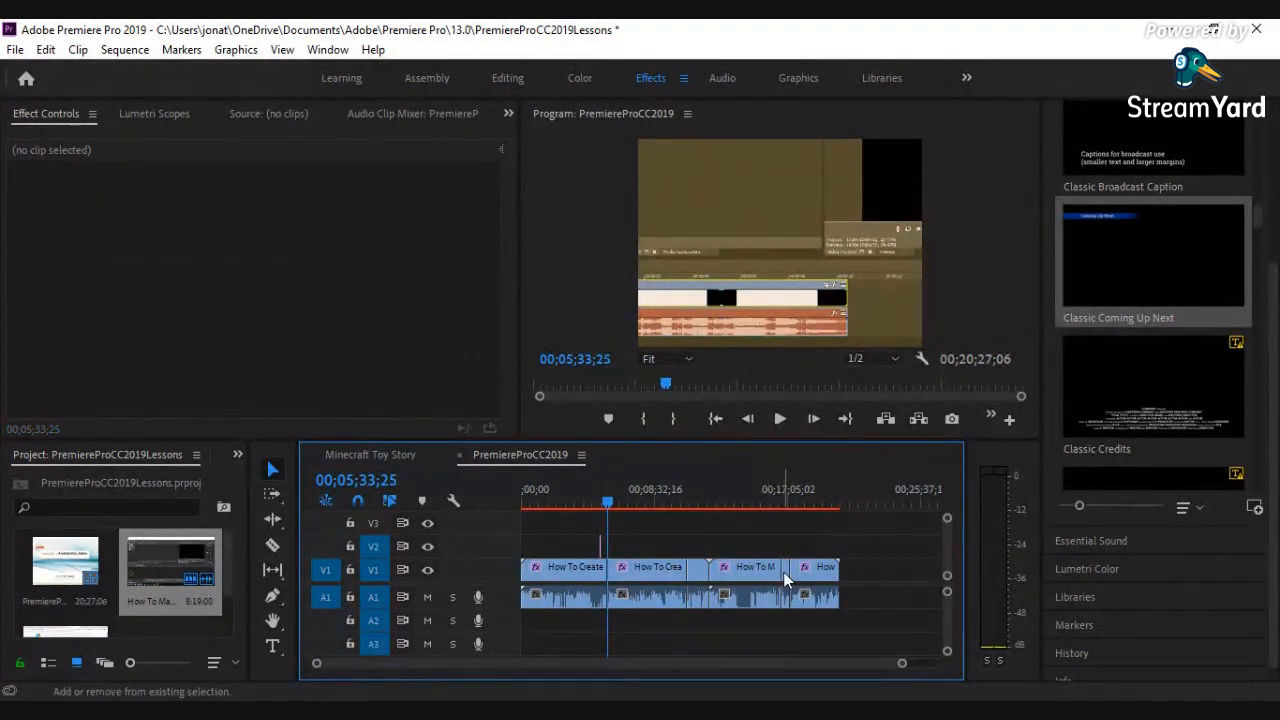
Select every V1 clip after the cut at 00;05;33;25 with its audio and move them later, opening a gap of about 4.5 minutes.
click(788, 572)
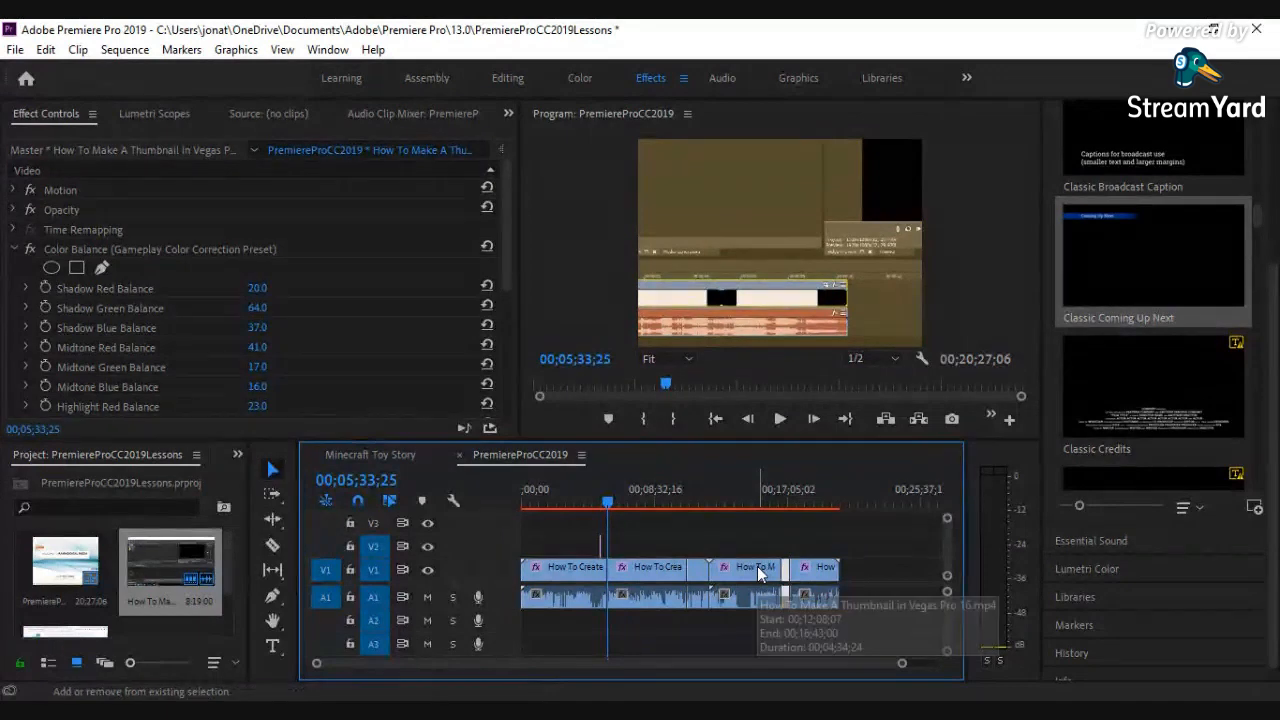
shift+click(757, 566)
shift+click(812, 578)
shift+click(700, 575)
drag(667, 578, 730, 600)
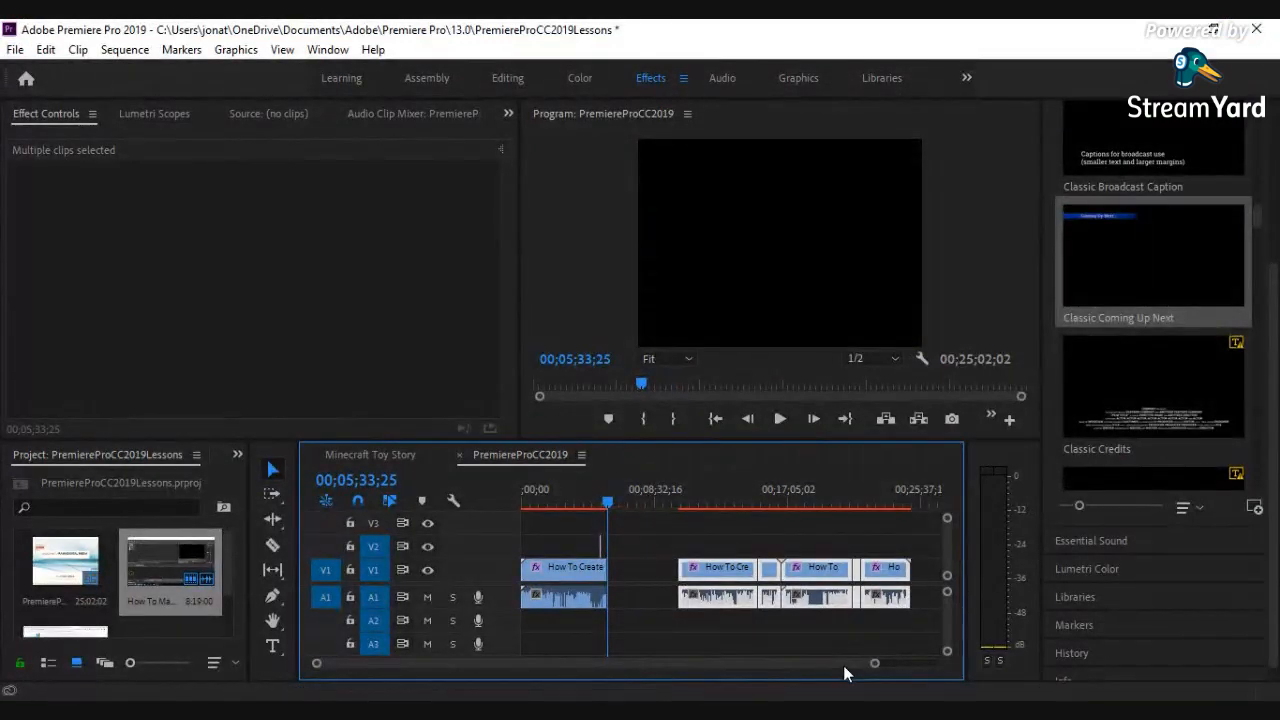
Paste the copied How To Make A Thumbnail section at 00;05;33;25 and trim its end back to about 00;05;51.
drag(875, 665, 682, 695)
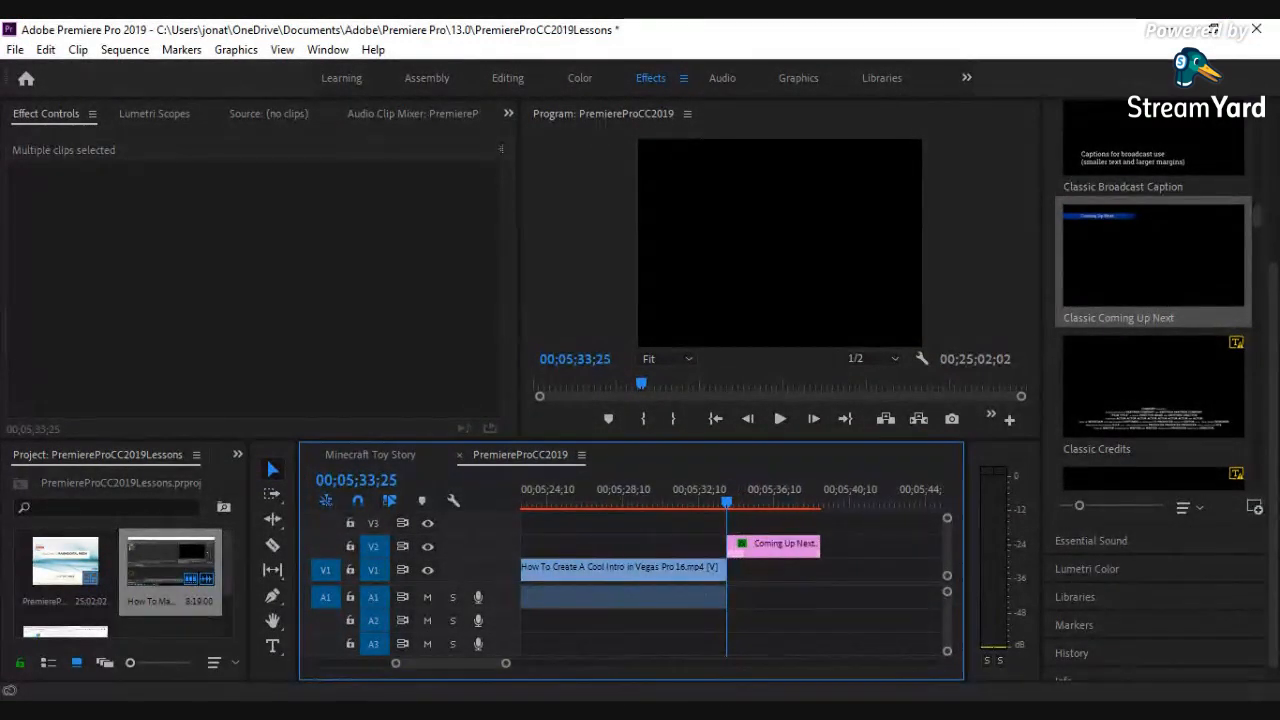
key(ctrl+v)
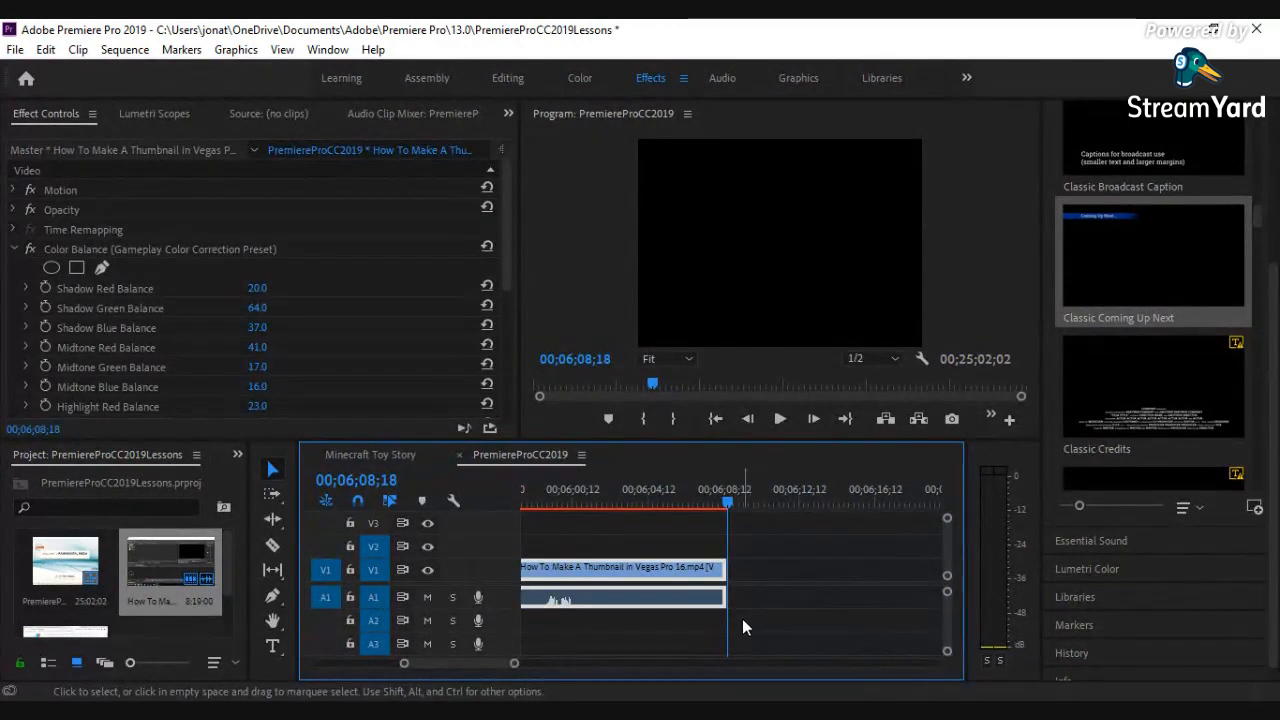
drag(519, 670, 645, 663)
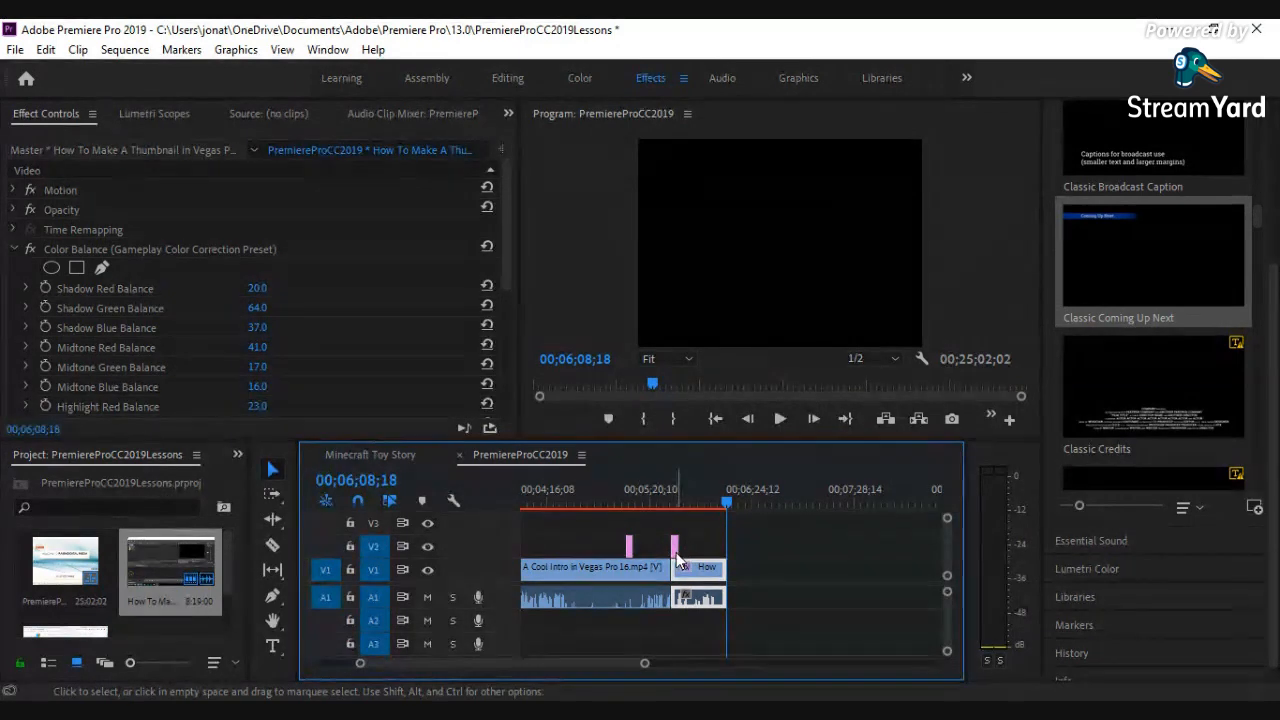
mouse_move(713, 570)
mouse_down()
mouse_move(686, 585)
mouse_move(698, 585)
mouse_up()
scroll(697, 624, down, 3)
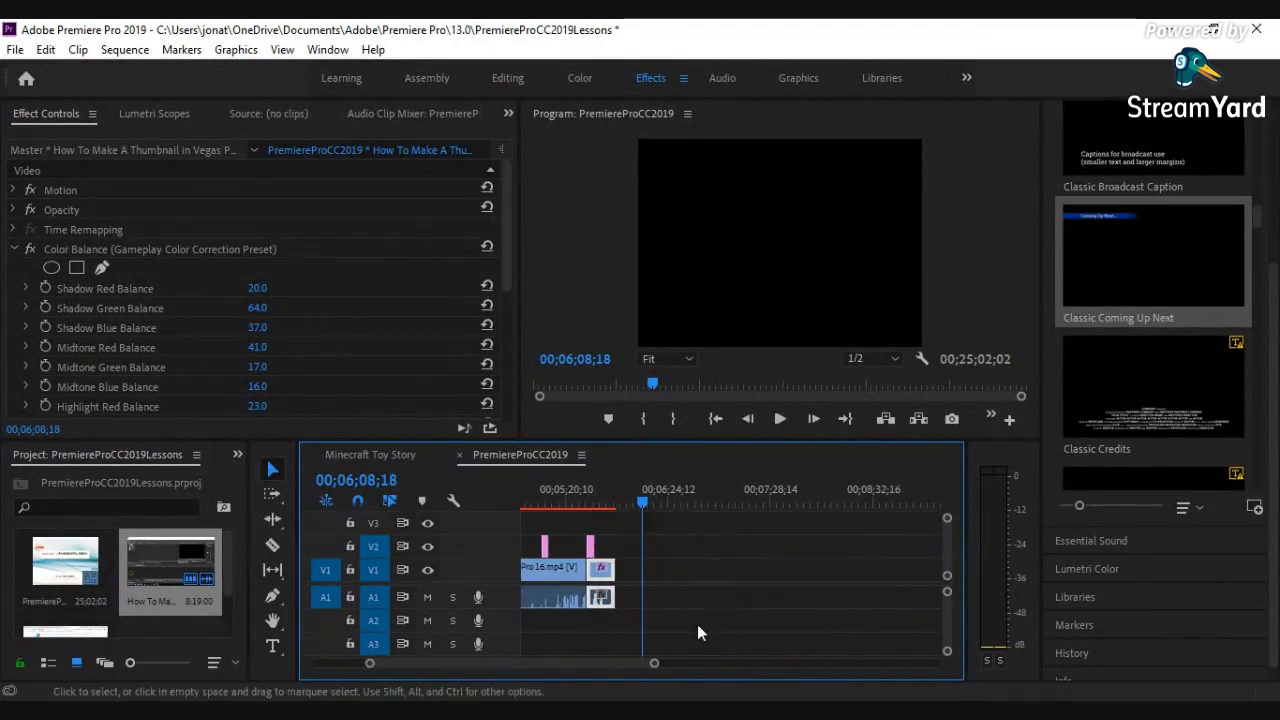
Select all the V1 clips after the gap and move them earlier until they meet the end of the pasted section.
drag(680, 668, 793, 663)
click(677, 576)
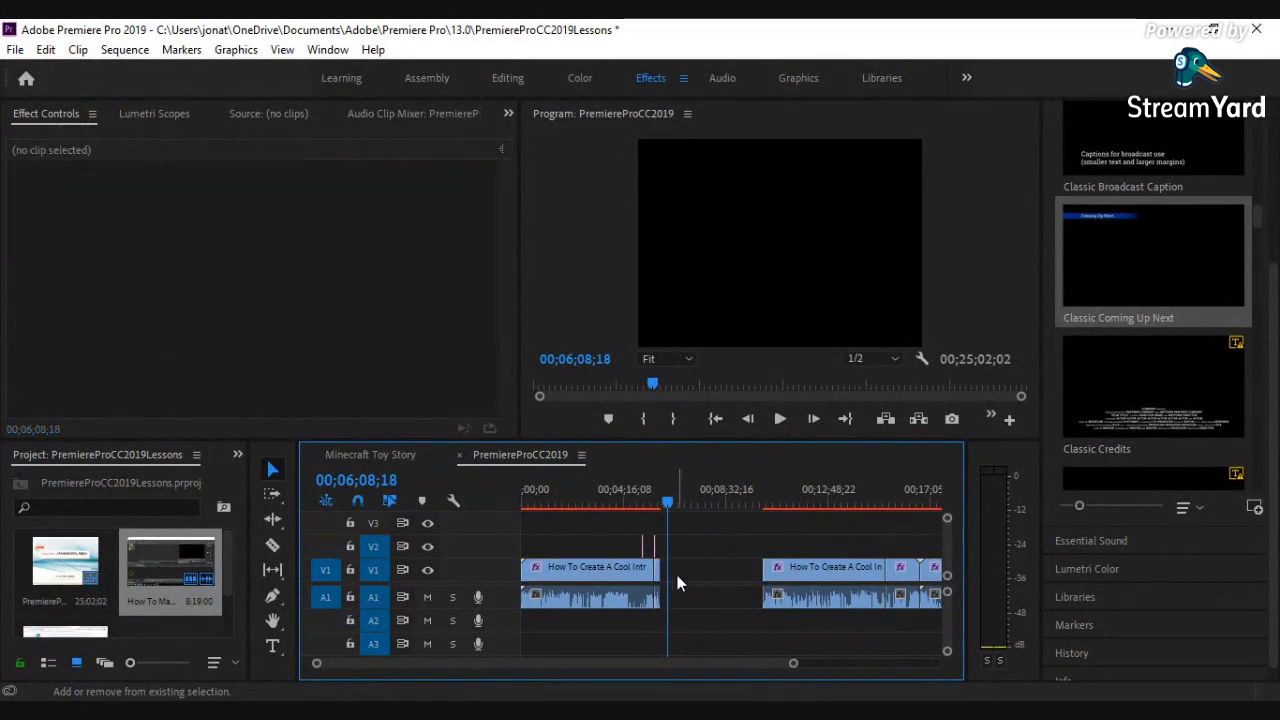
click(802, 574)
drag(731, 662, 890, 655)
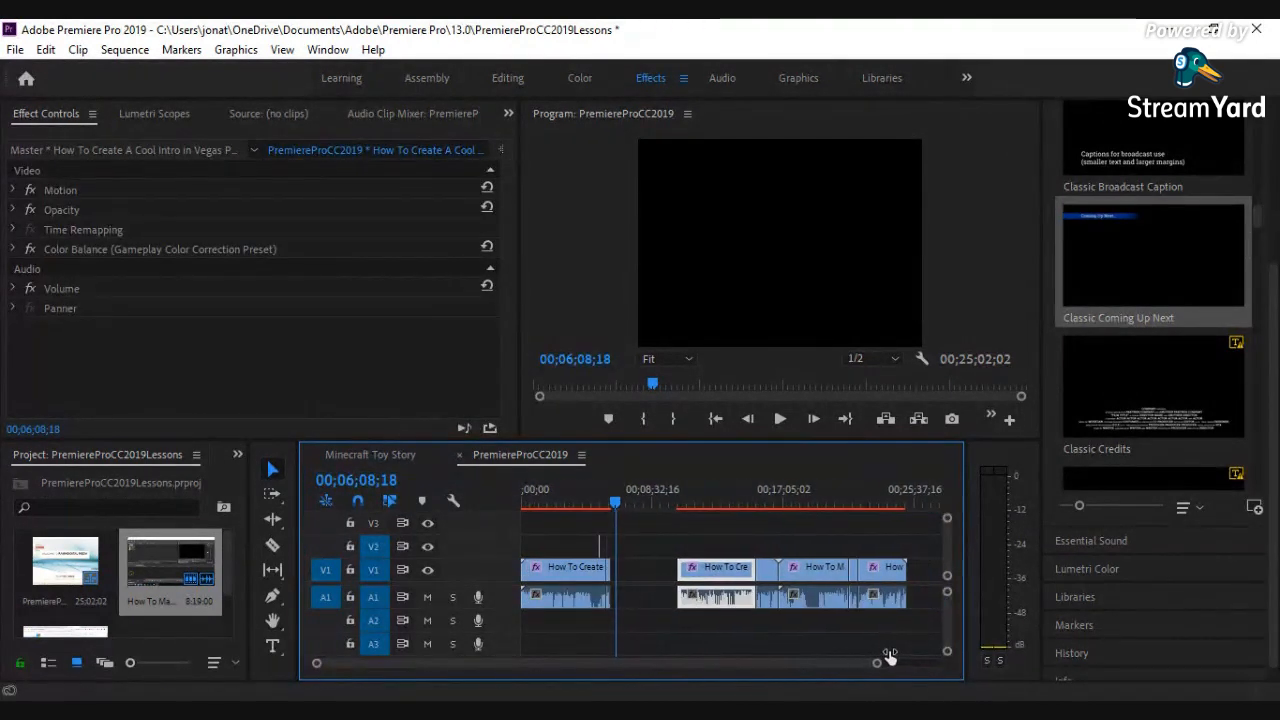
shift+click(881, 591)
shift+click(853, 581)
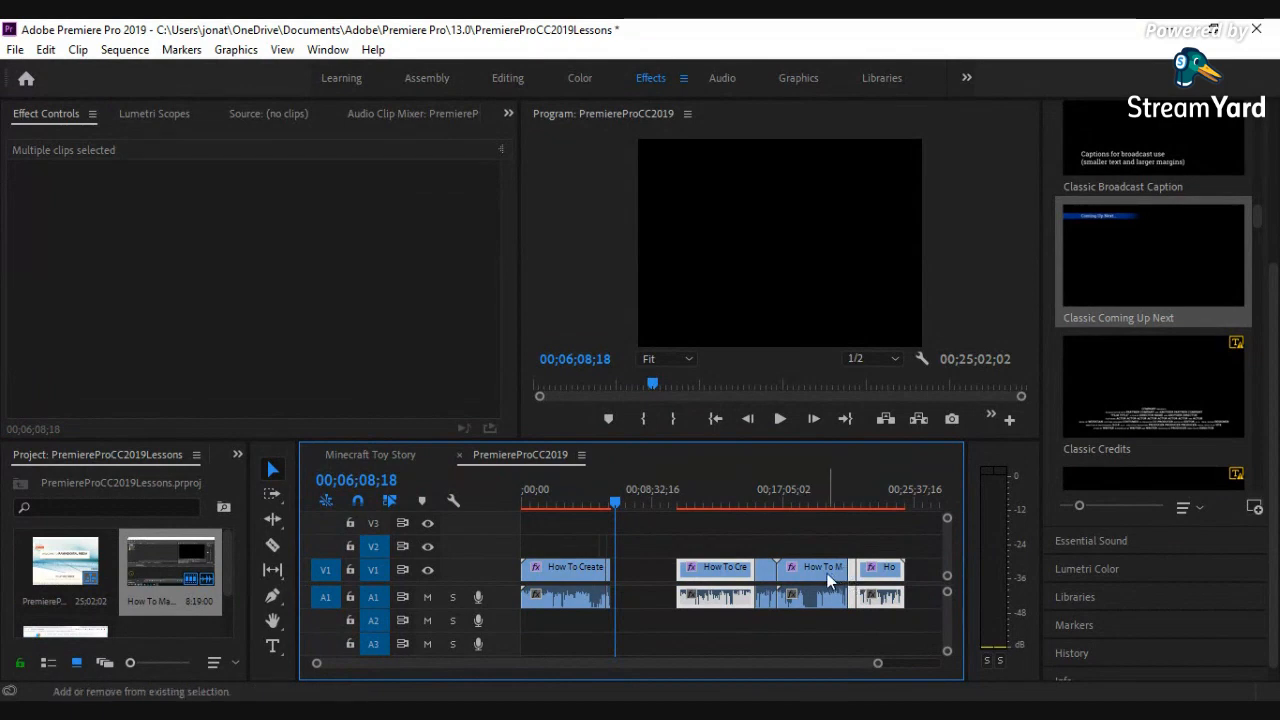
shift+click(820, 581)
shift+click(771, 580)
drag(771, 580, 716, 597)
drag(879, 667, 743, 693)
drag(763, 582, 736, 583)
Play the sequence from about 00;05;33;10 to review the inserted section with the Coming Up Next graphic.
drag(727, 506, 664, 528)
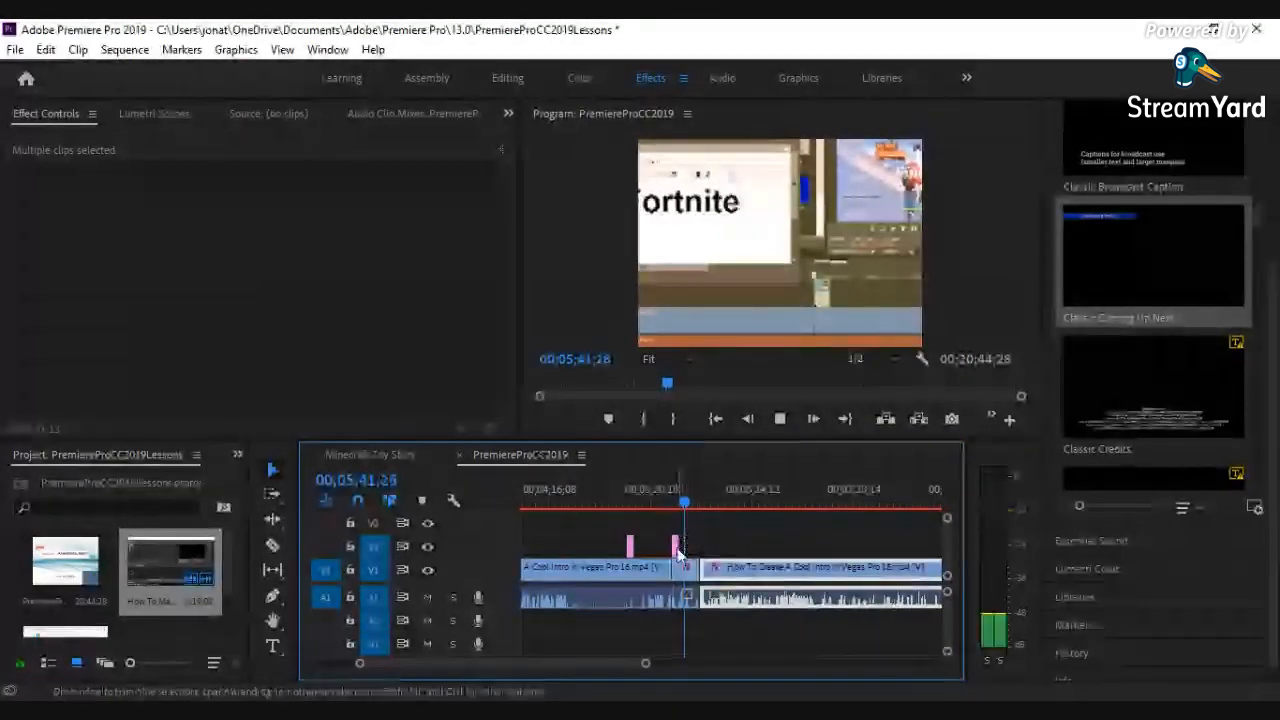
key(space)
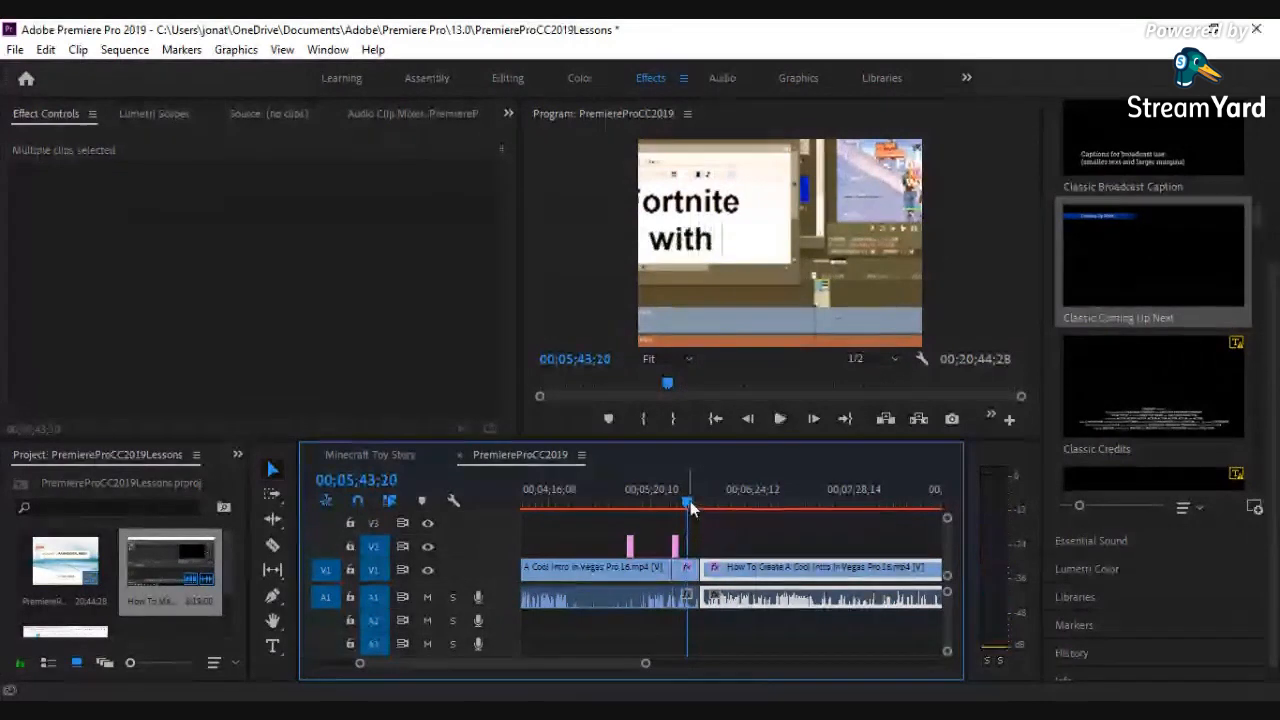
drag(695, 506, 671, 505)
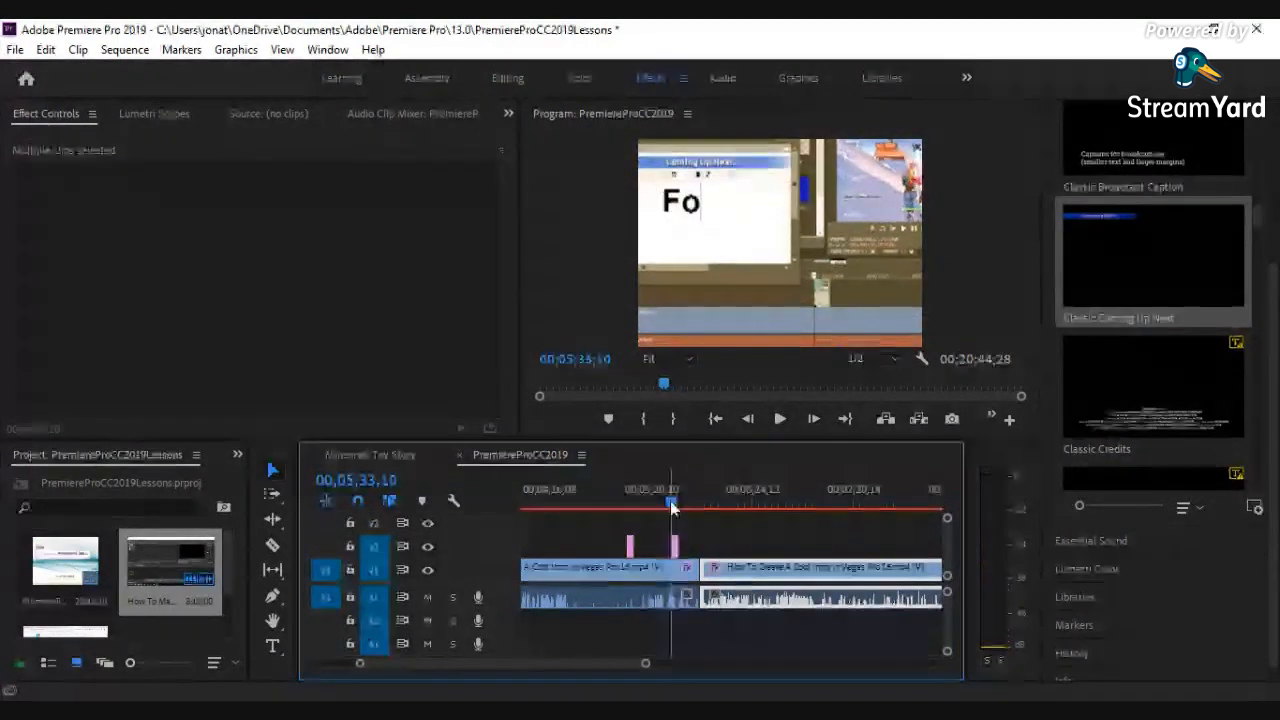
click(781, 419)
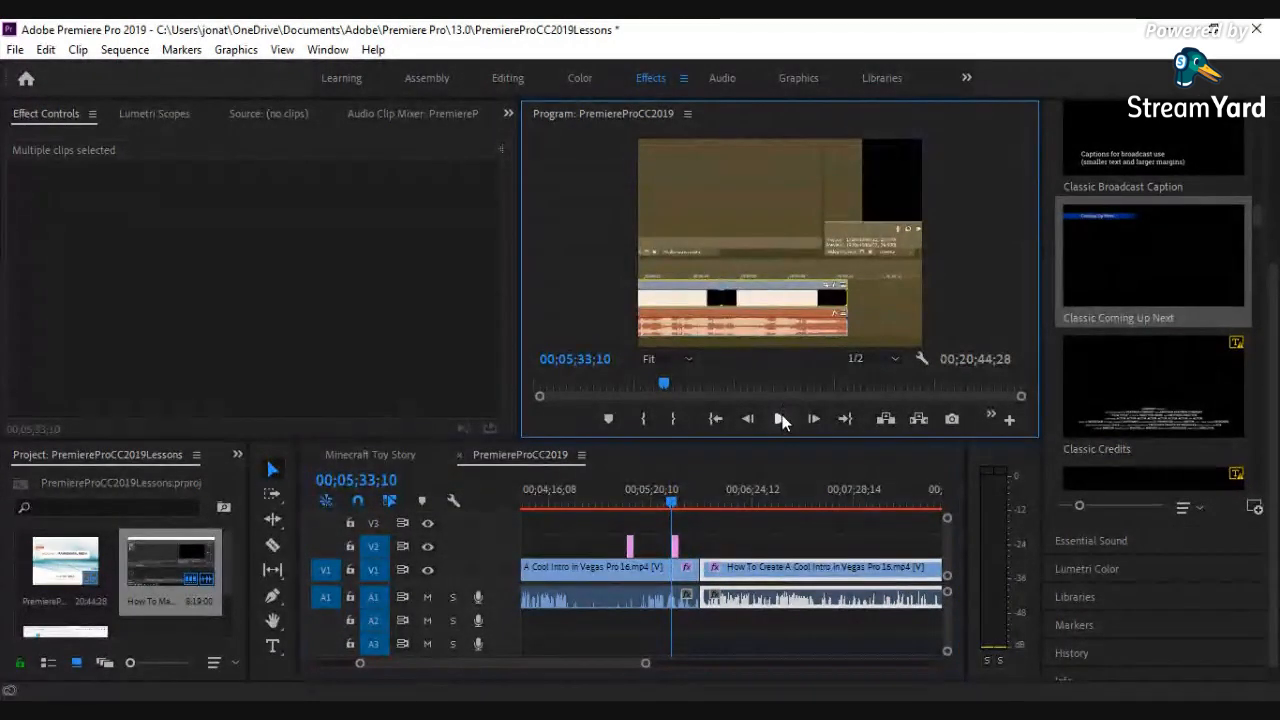
click(781, 419)
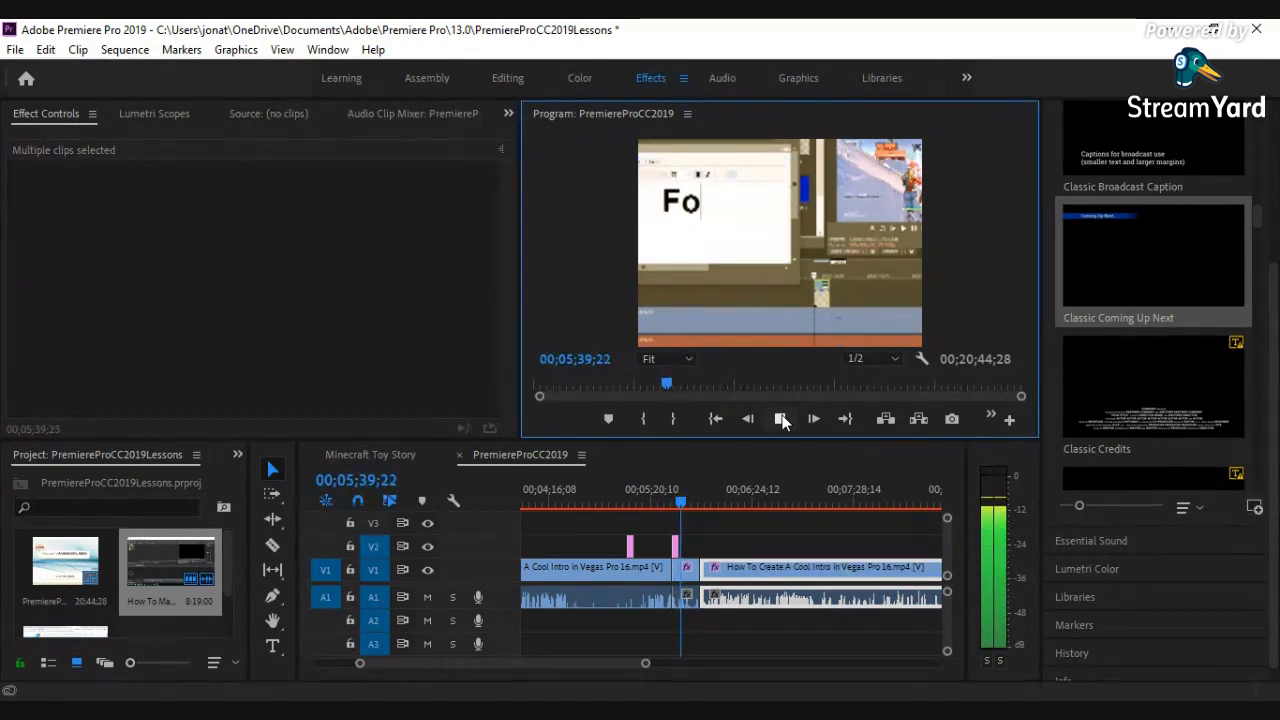
click(781, 420)
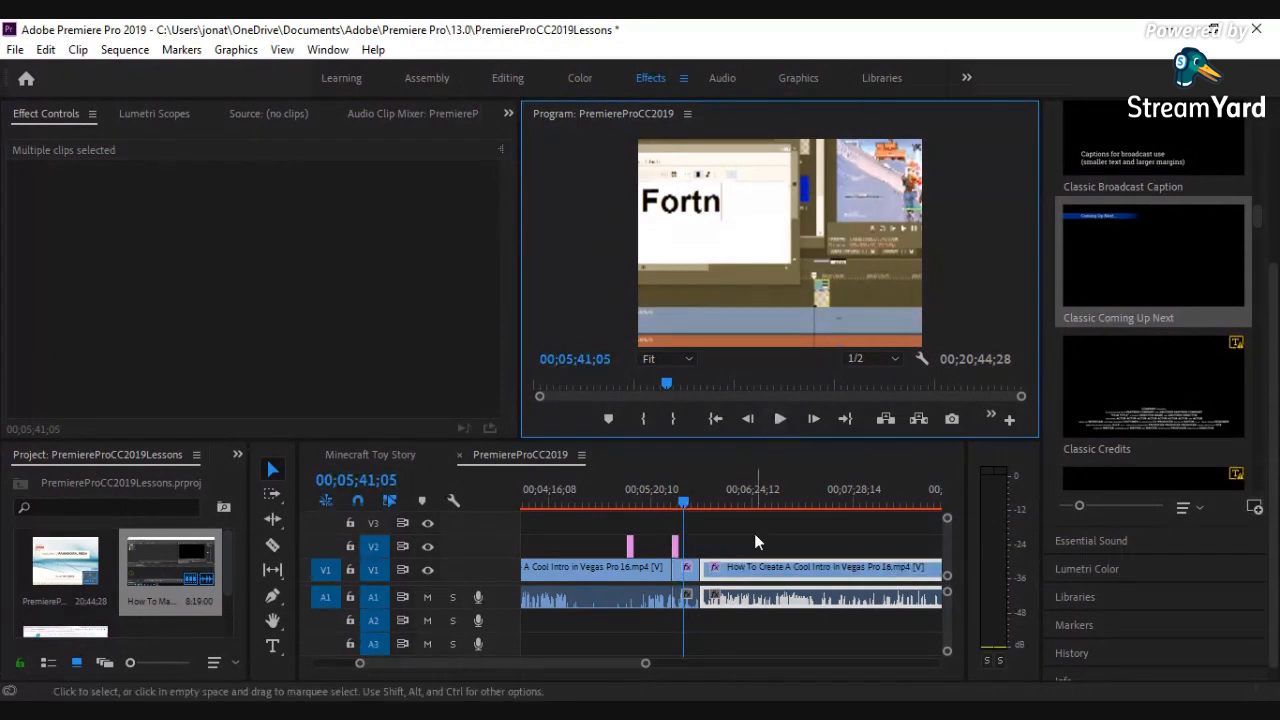
Move the playhead to 00;08;44;09 and apply the Phaser audio effect to all the selected clips after the inserted section.
drag(646, 663, 854, 661)
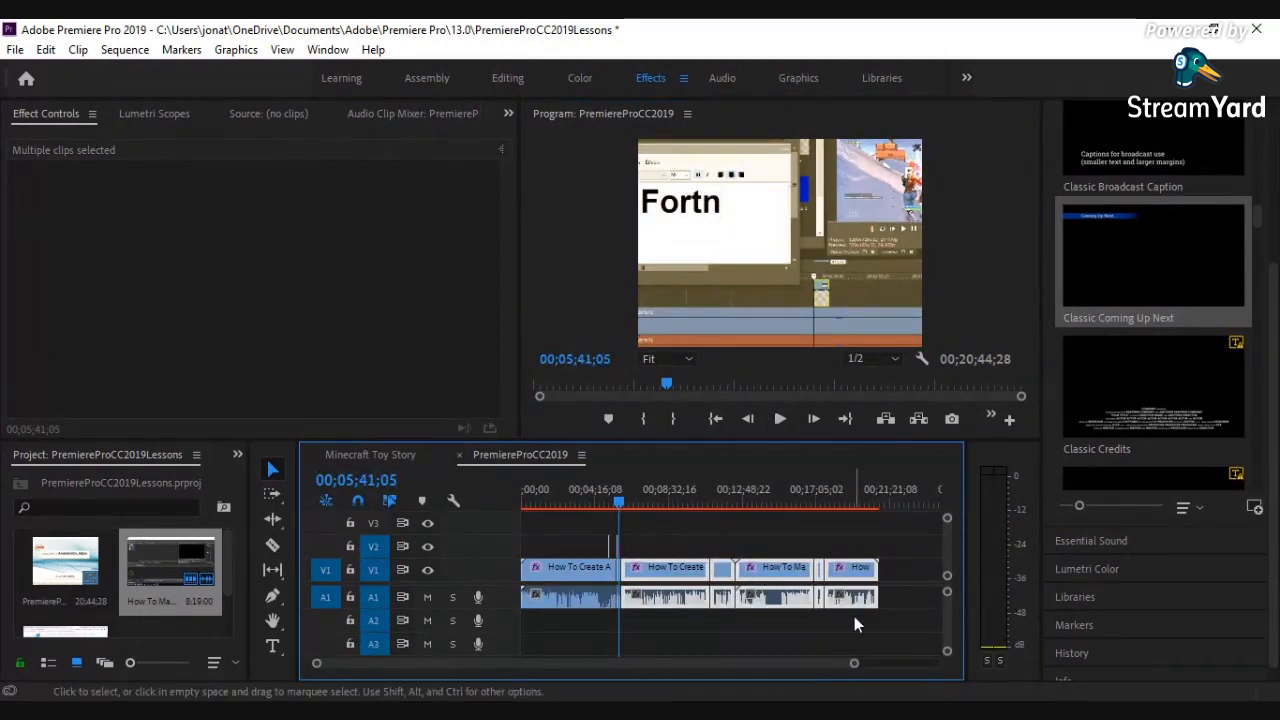
drag(620, 505, 673, 525)
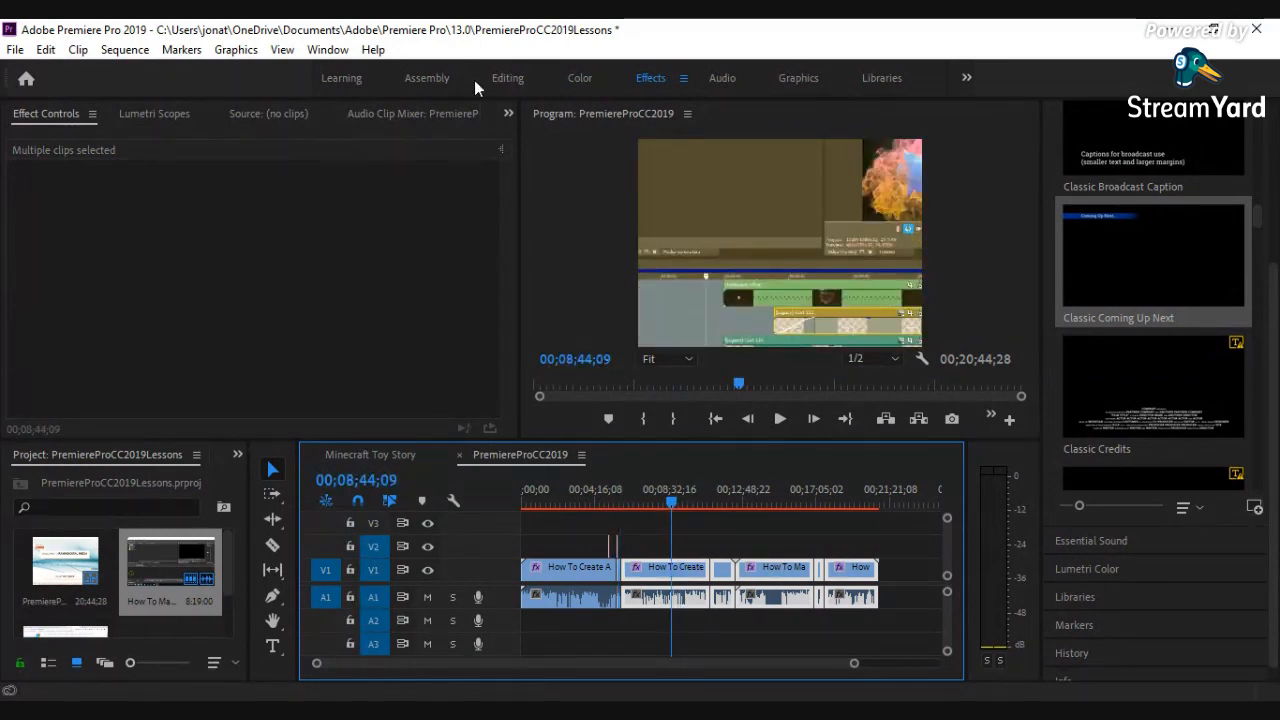
scroll(1158, 500, up, 10)
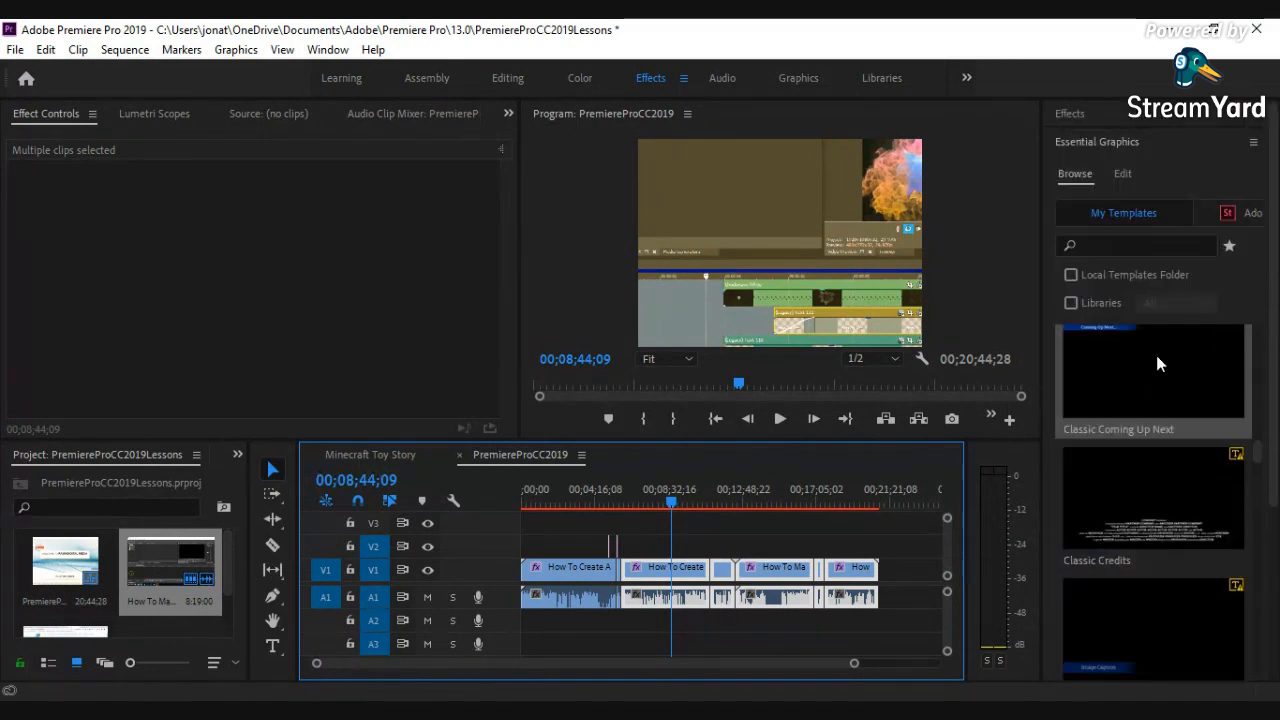
click(1078, 115)
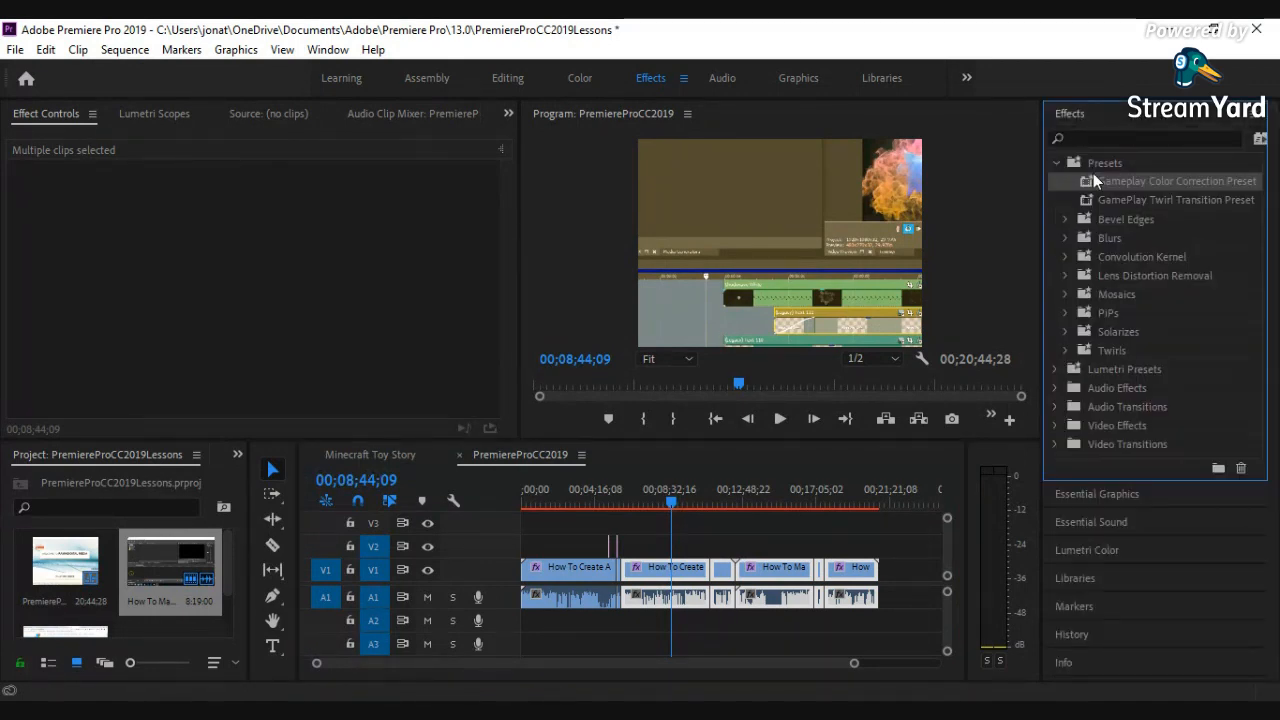
click(1058, 390)
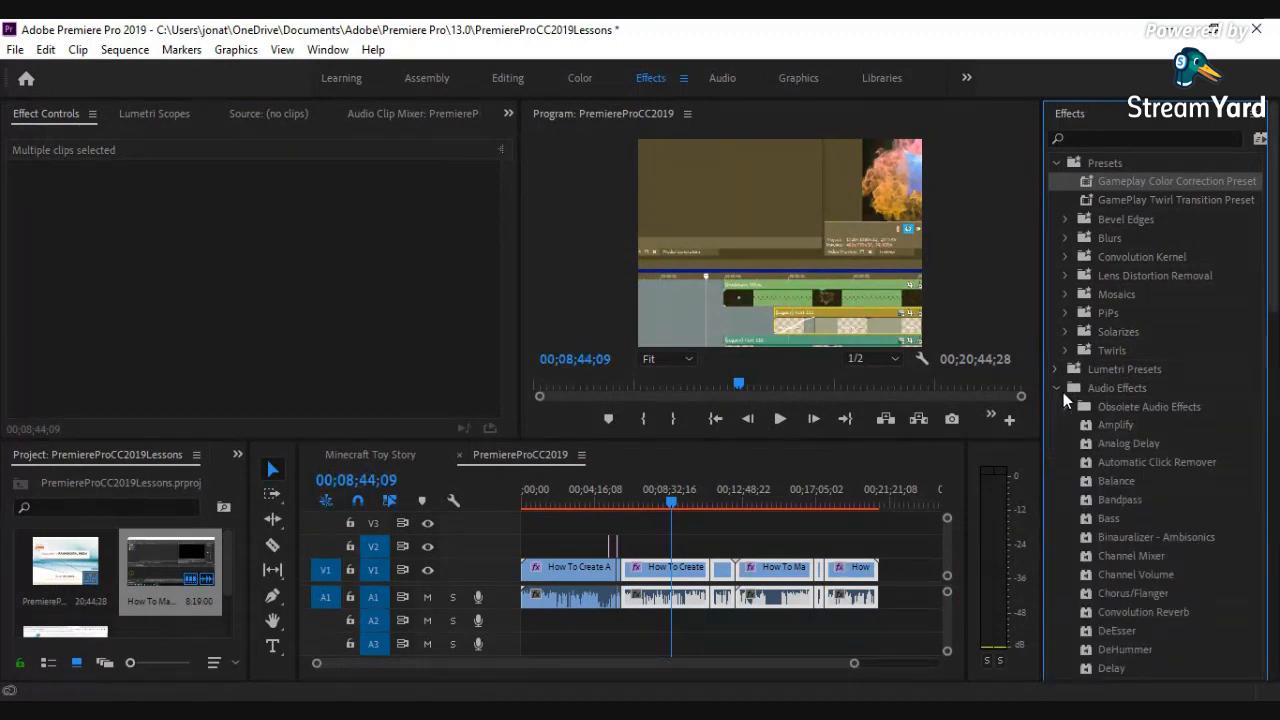
scroll(1067, 413, down, 5)
scroll(1067, 413, down, 7)
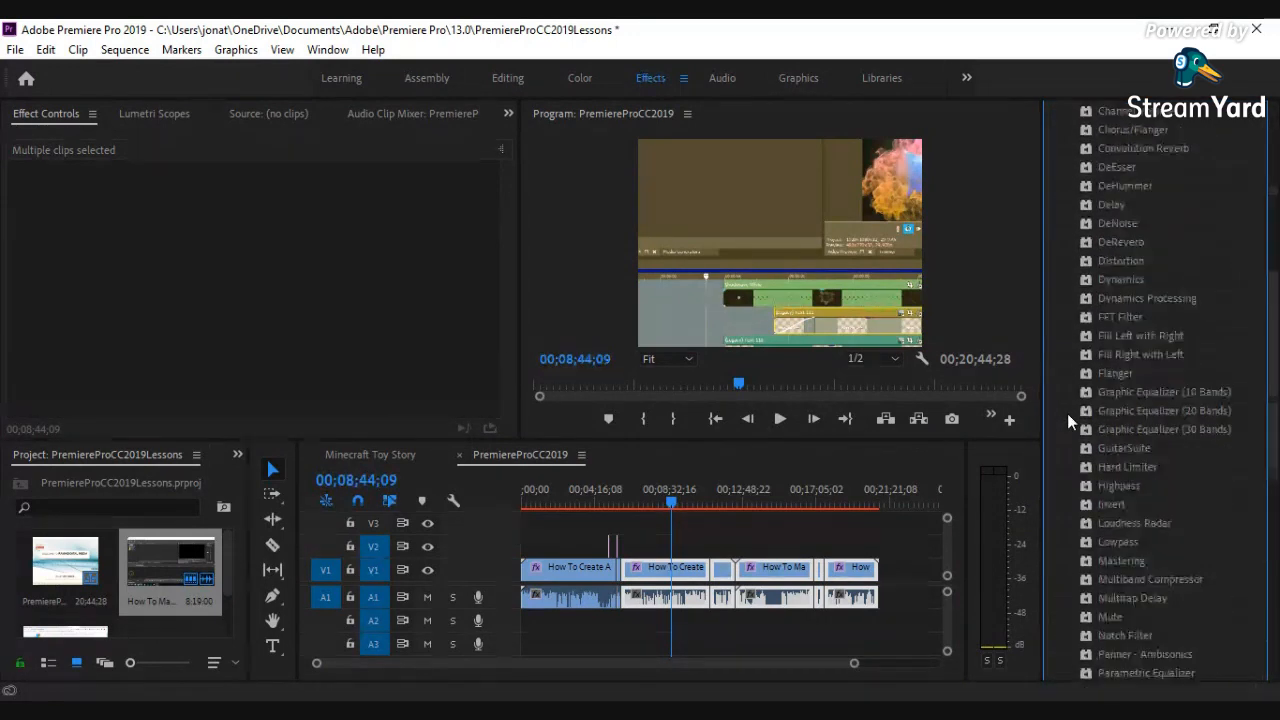
scroll(1131, 356, down, 5)
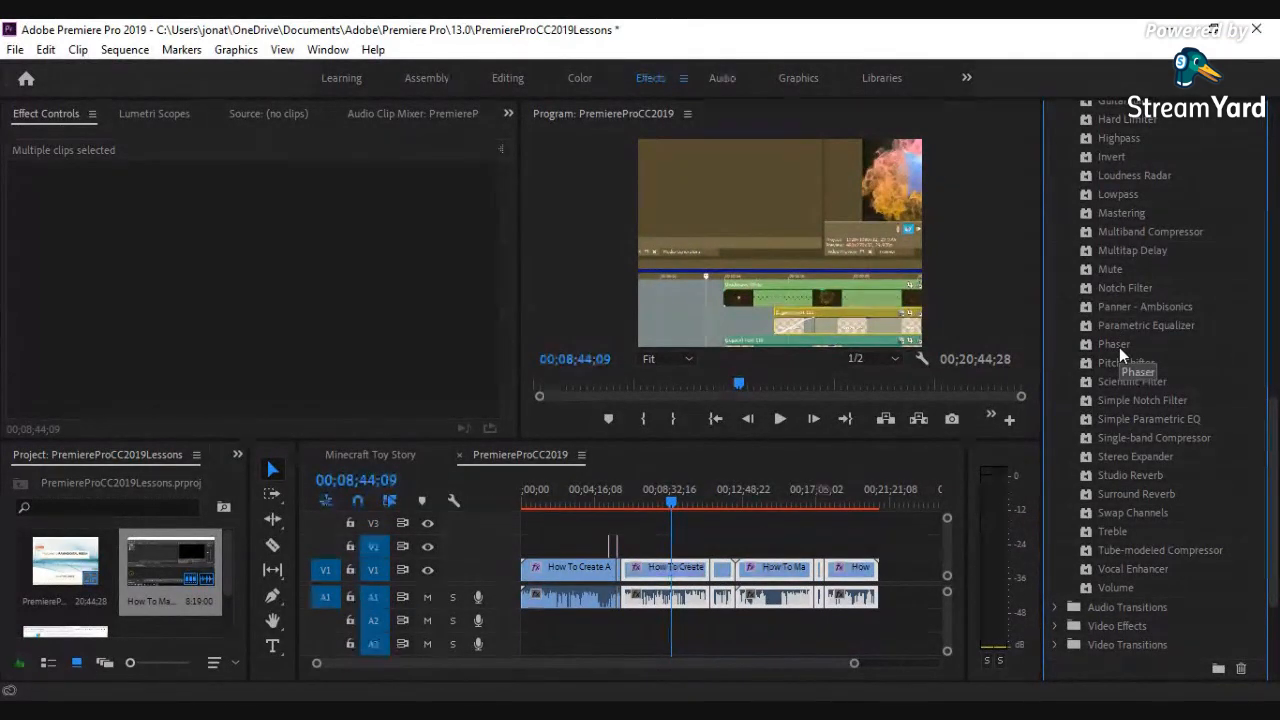
click(1119, 346)
drag(1119, 347, 677, 603)
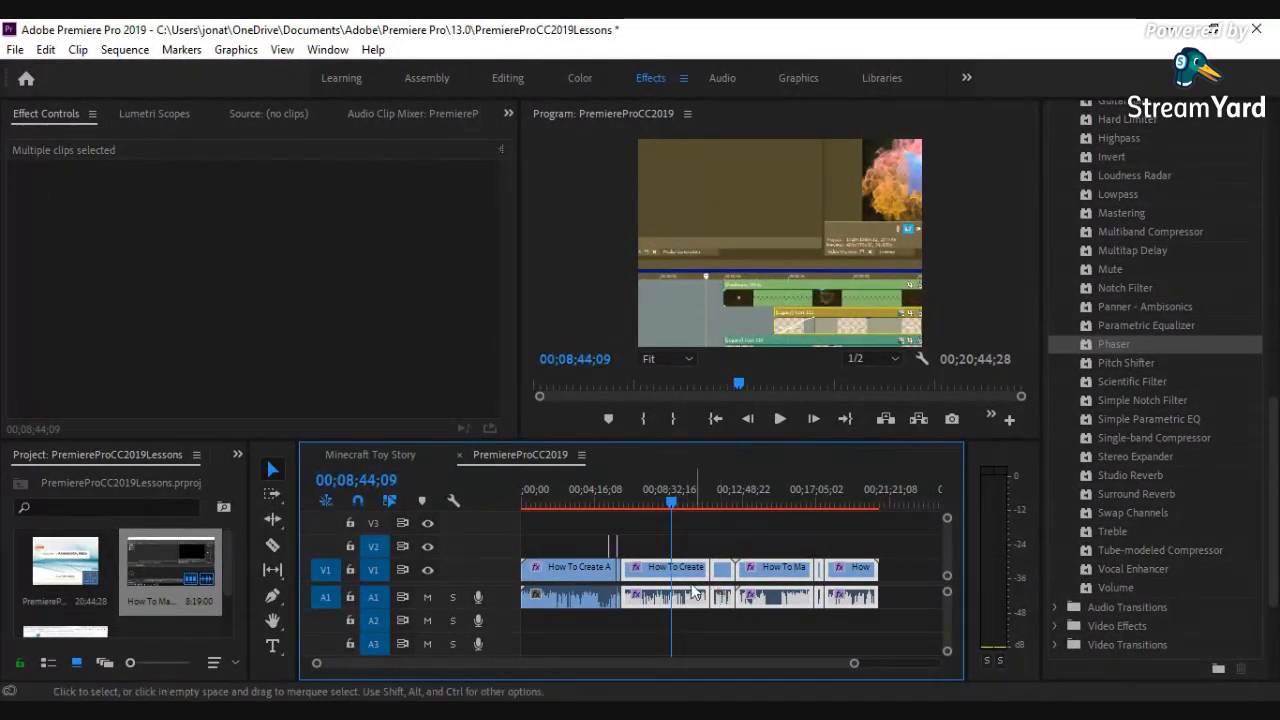
Select only the long How To Make A Thumbnail clip and look through its applied effect settings.
shift+click(723, 568)
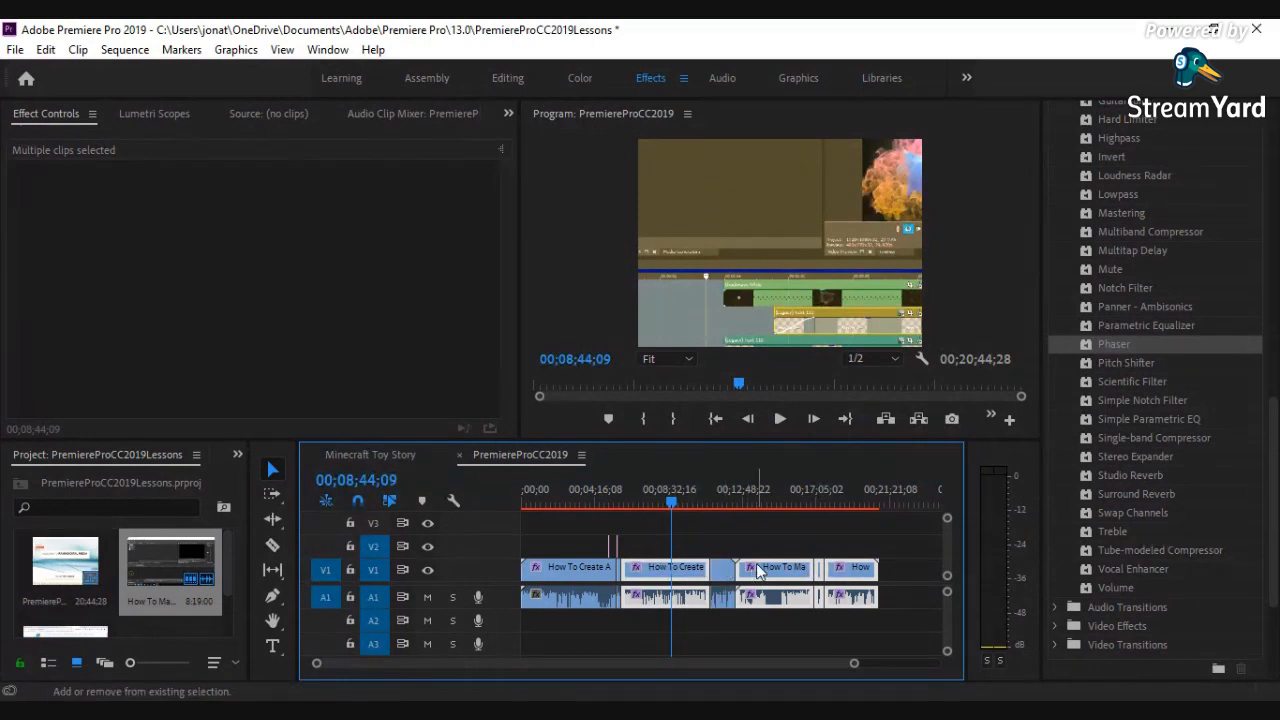
shift+click(765, 567)
shift+click(858, 572)
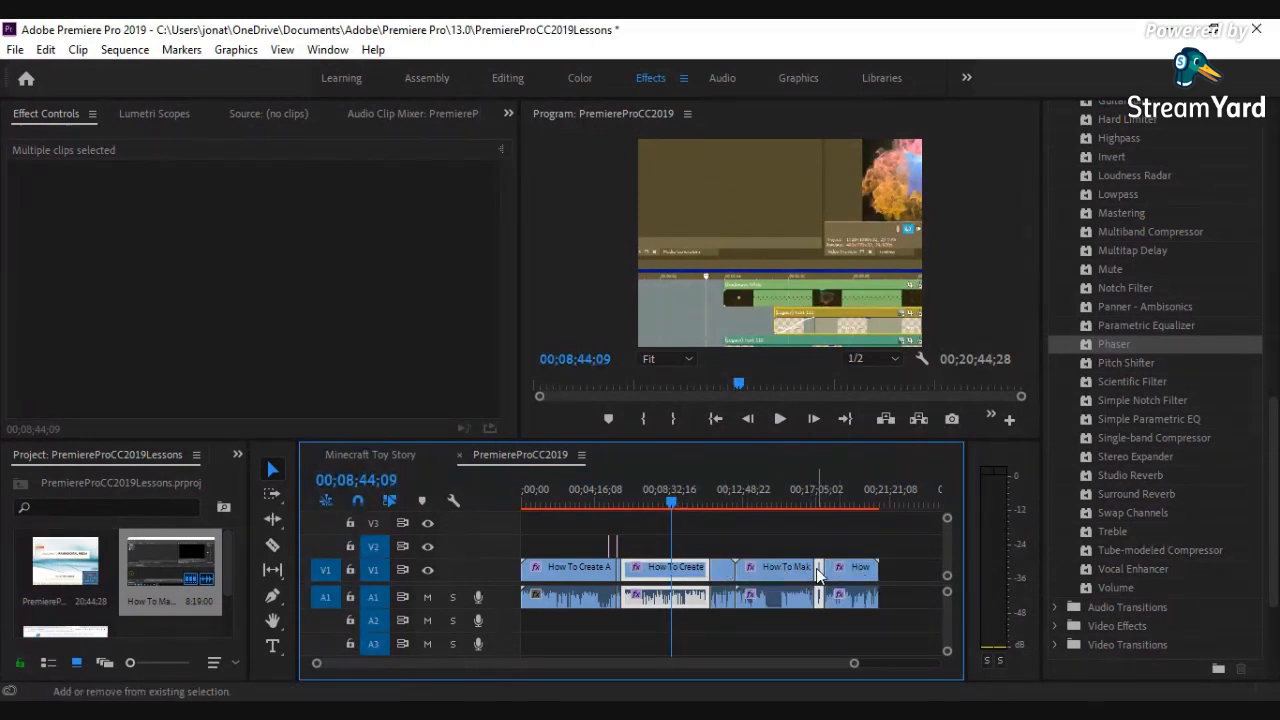
click(756, 597)
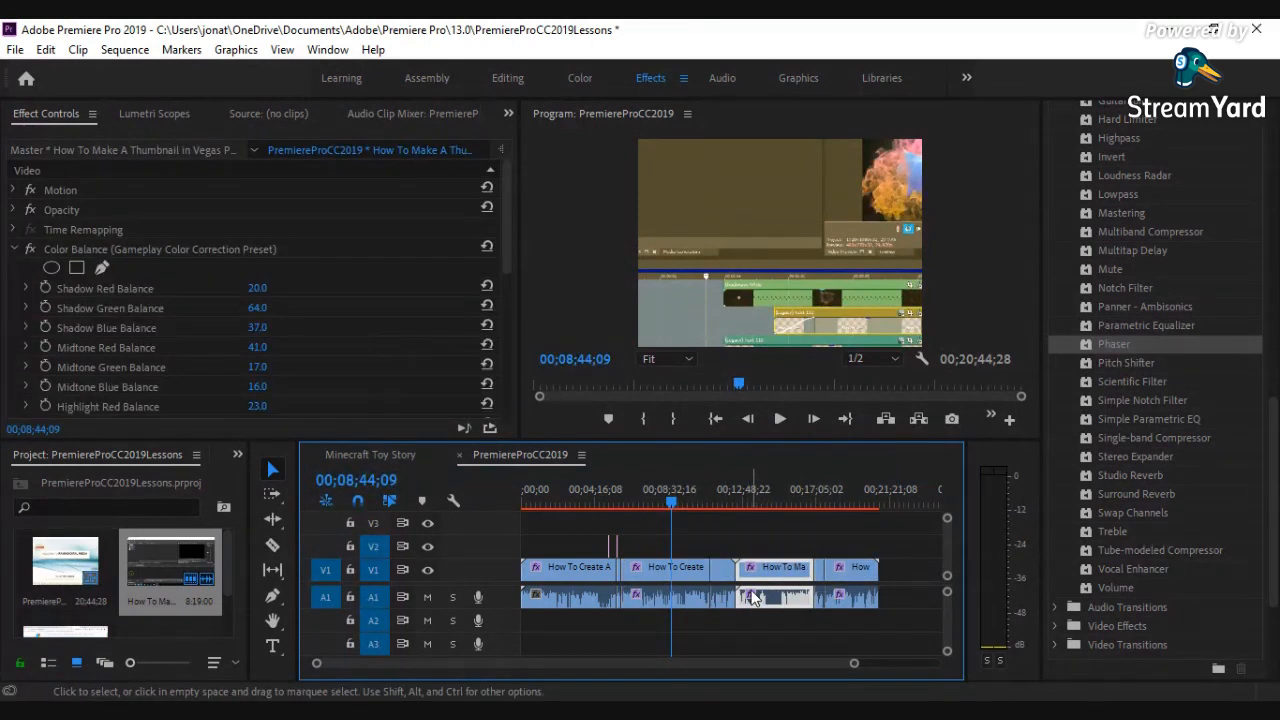
scroll(359, 231, down, 5)
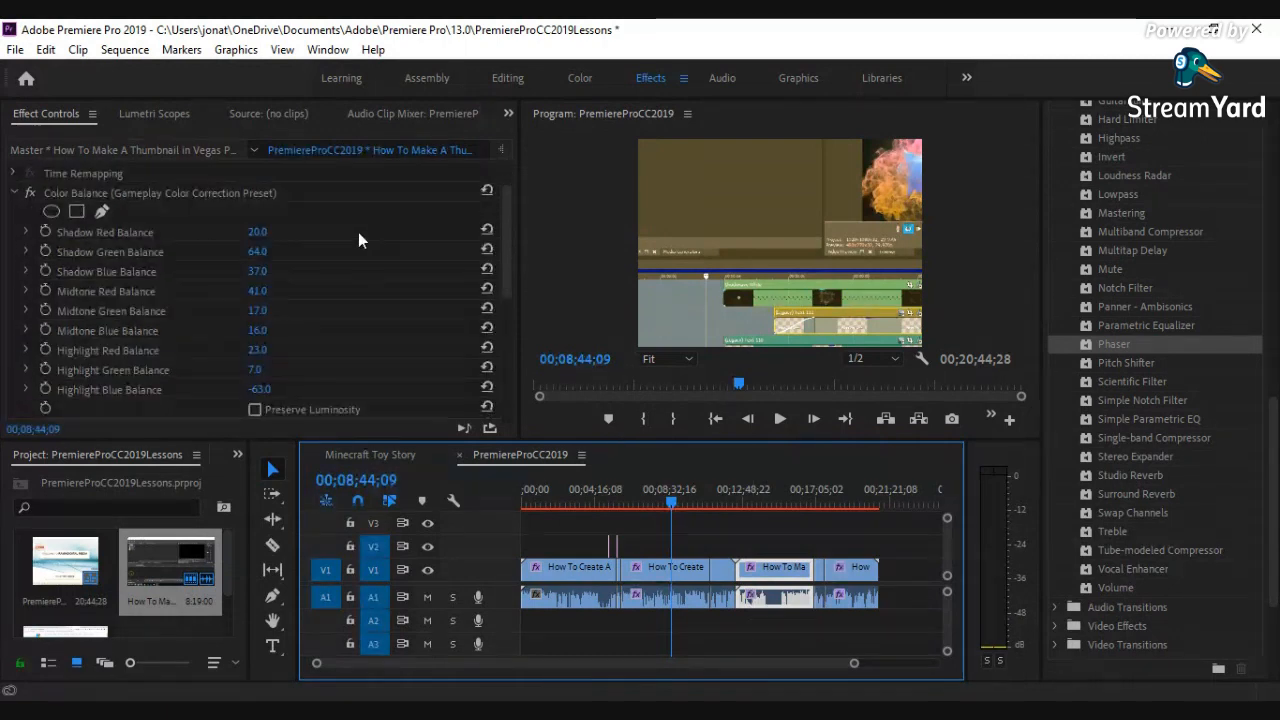
scroll(358, 243, down, 2)
scroll(358, 243, up, 7)
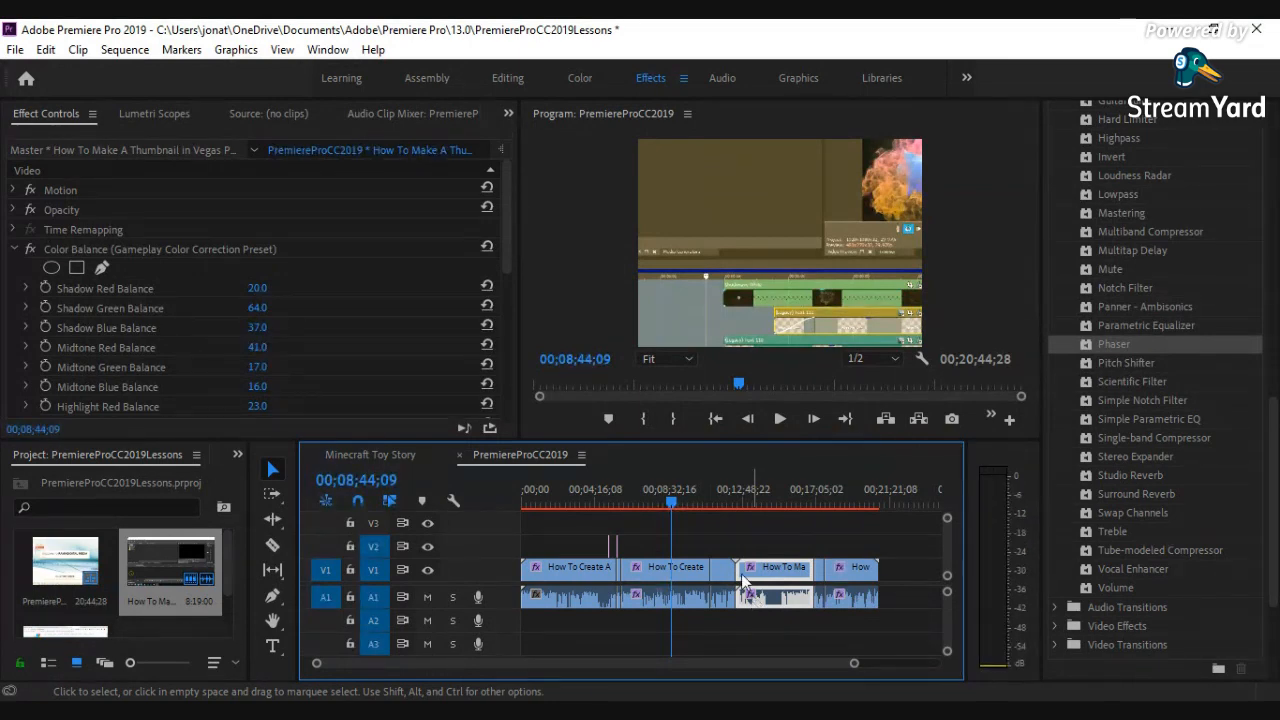
Select the long How To Create clip after the inserted section and show its Phaser Feedback keyframe control on the audio.
right_click(752, 598)
mouse_move(796, 639)
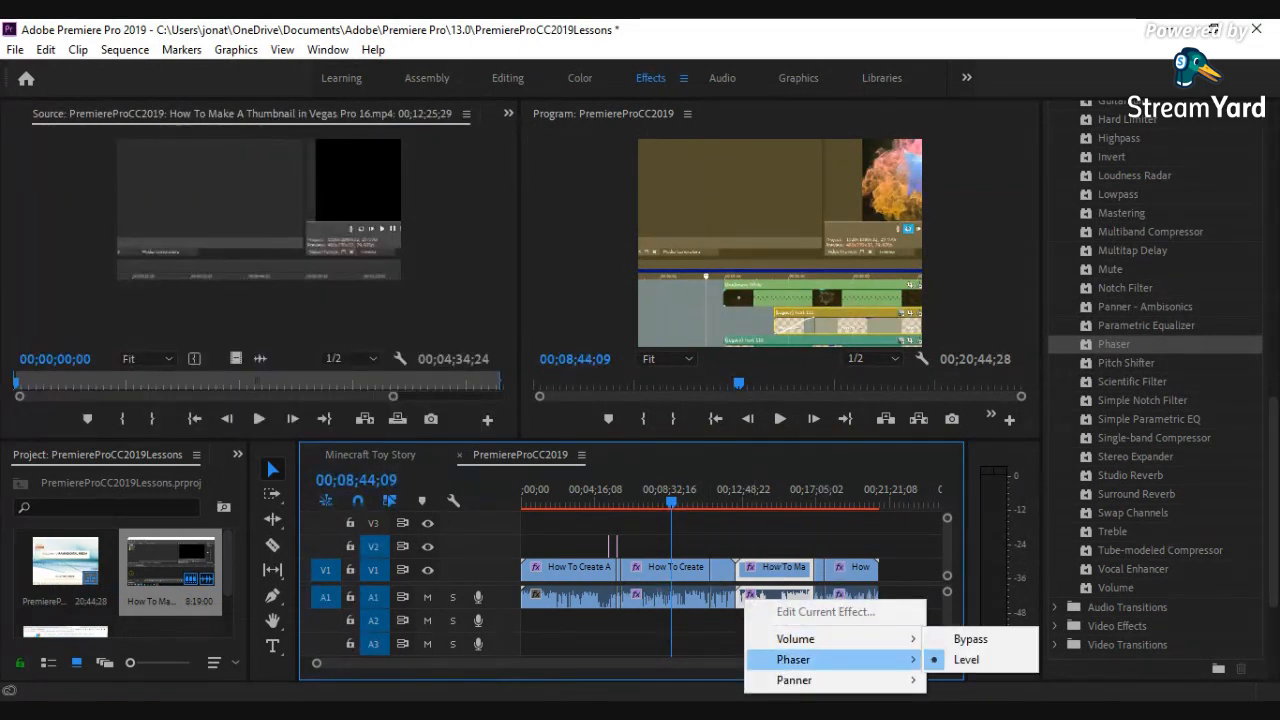
click(683, 620)
click(642, 600)
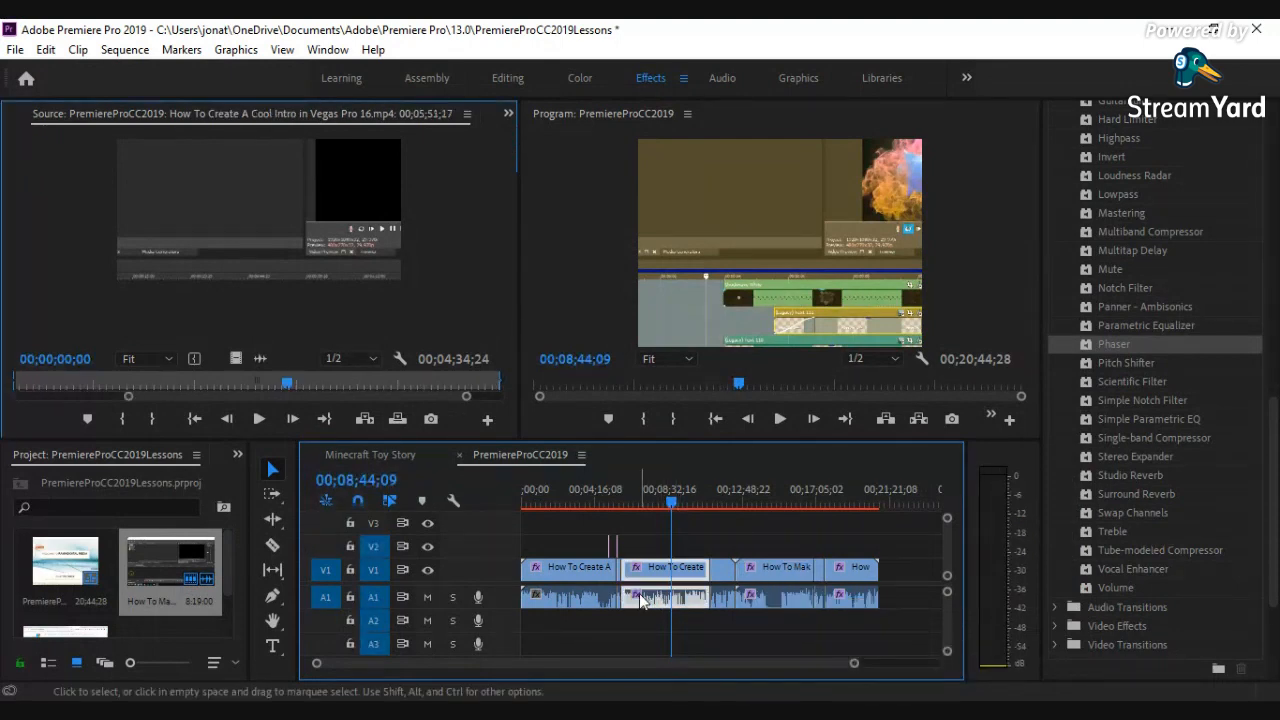
right_click(640, 598)
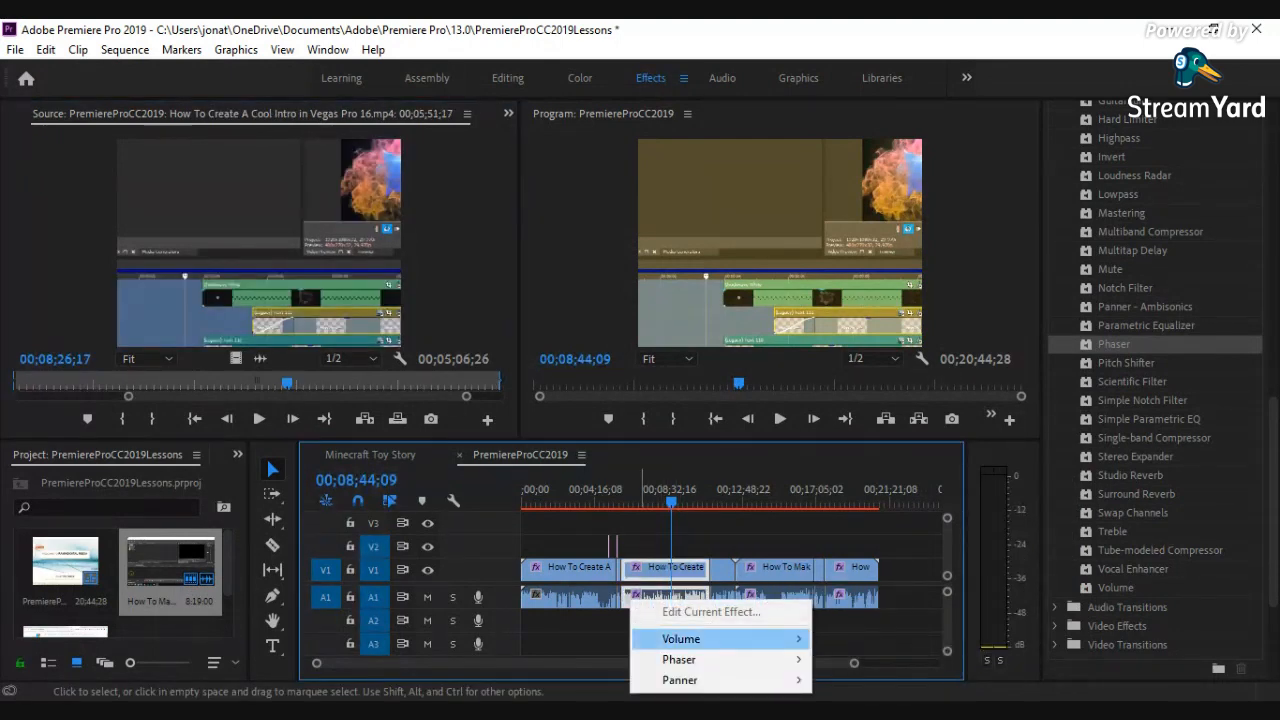
mouse_move(700, 659)
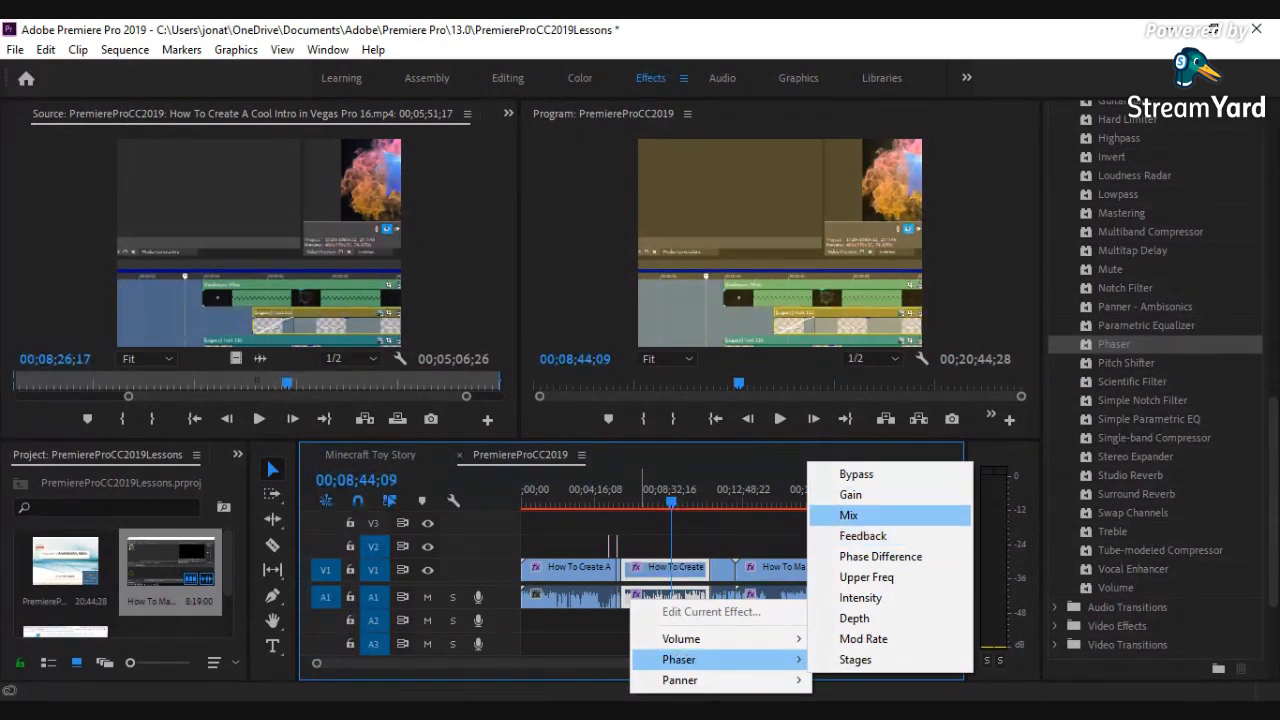
click(897, 535)
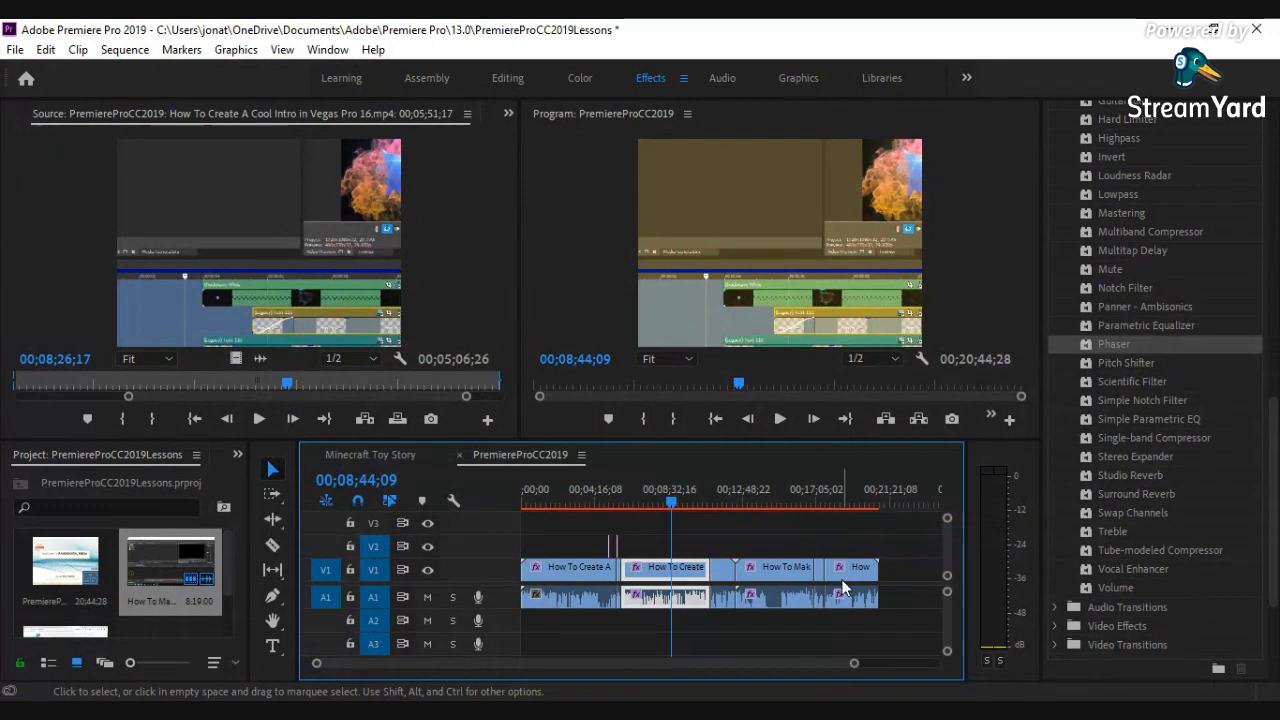
Select the short clip just before the long How To Make A Thumbnail clip and show its Phaser Feedback keyframe control.
click(747, 596)
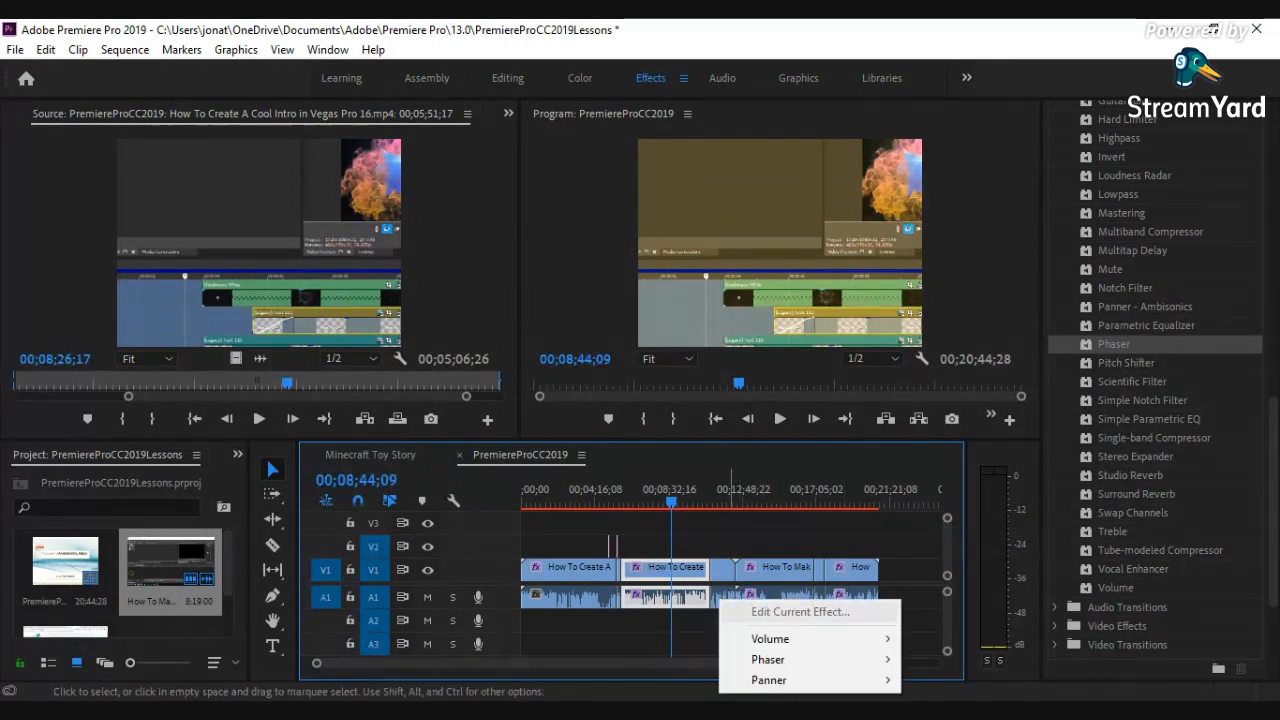
click(715, 599)
click(718, 601)
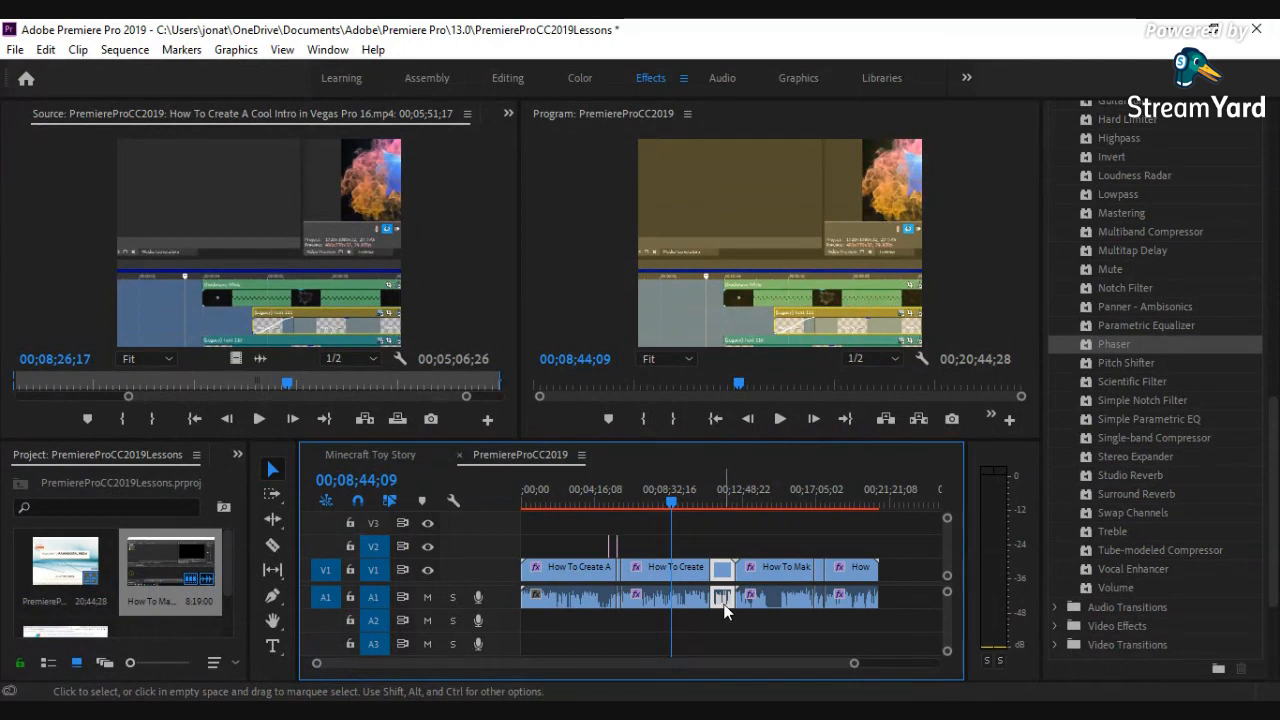
click(719, 599)
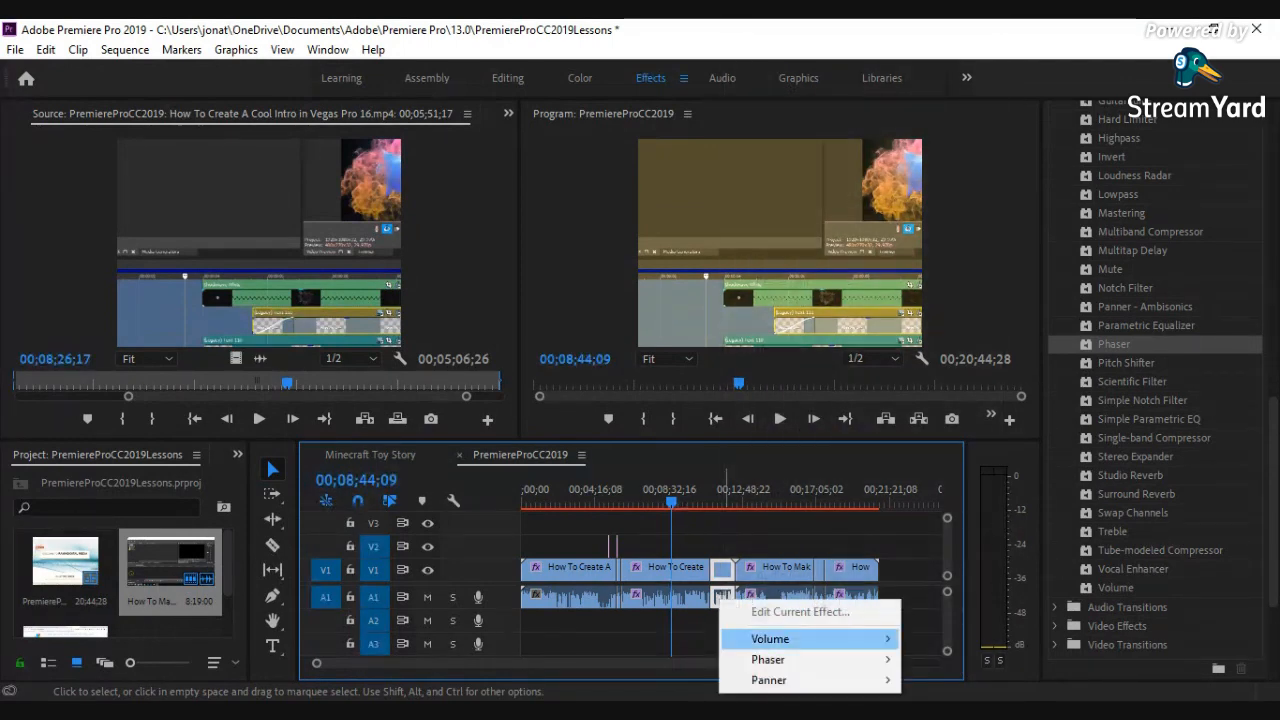
mouse_move(775, 638)
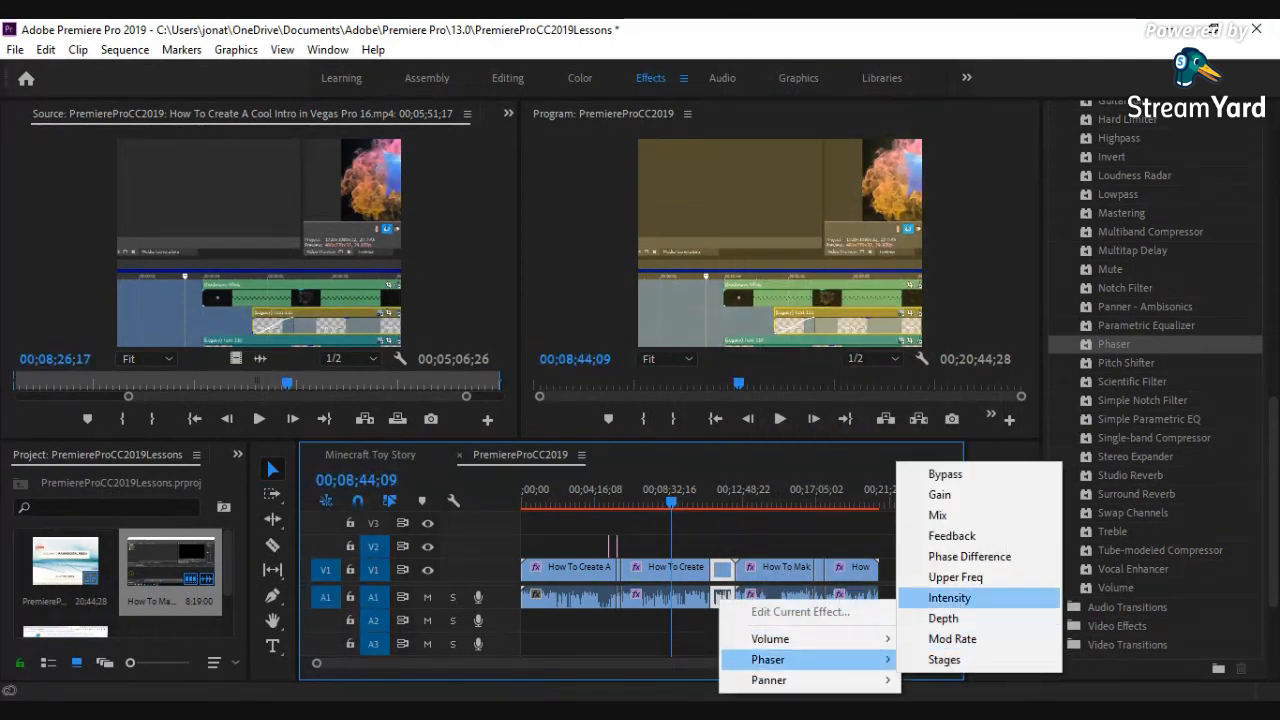
click(952, 536)
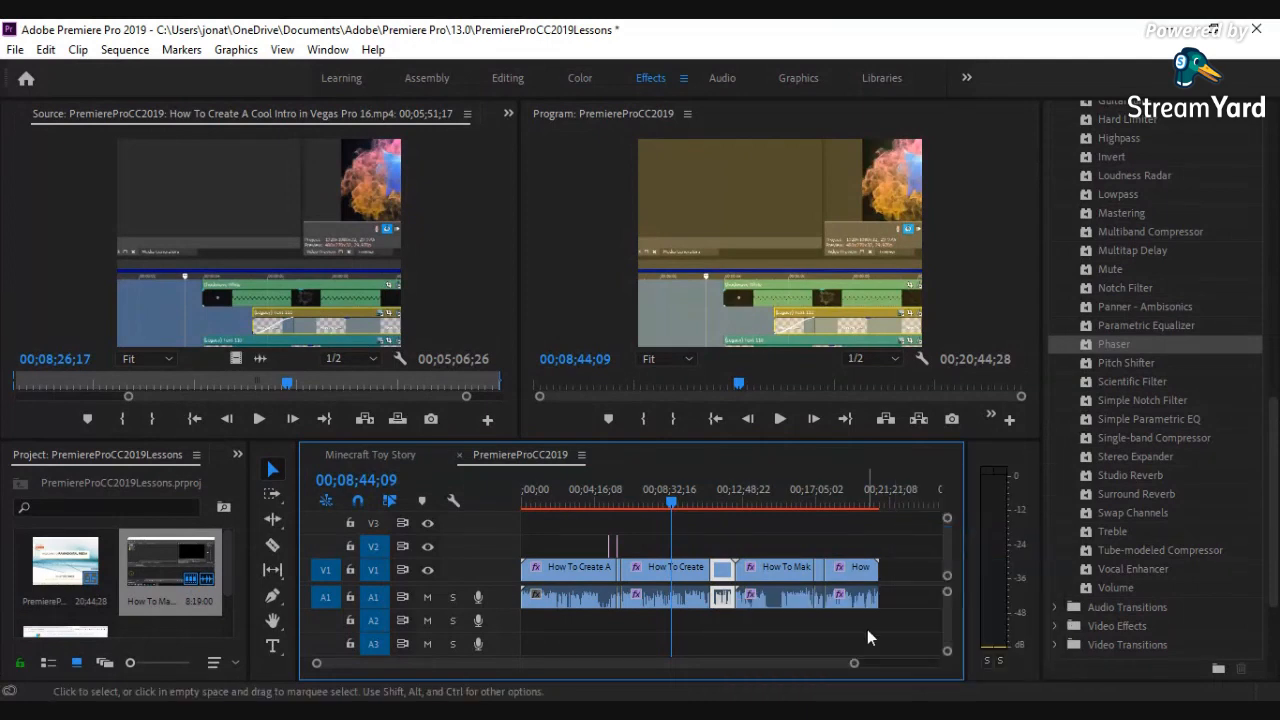
Move the playhead back to 00;06;11;08 and select the How To Create clip at that point.
drag(668, 497, 638, 543)
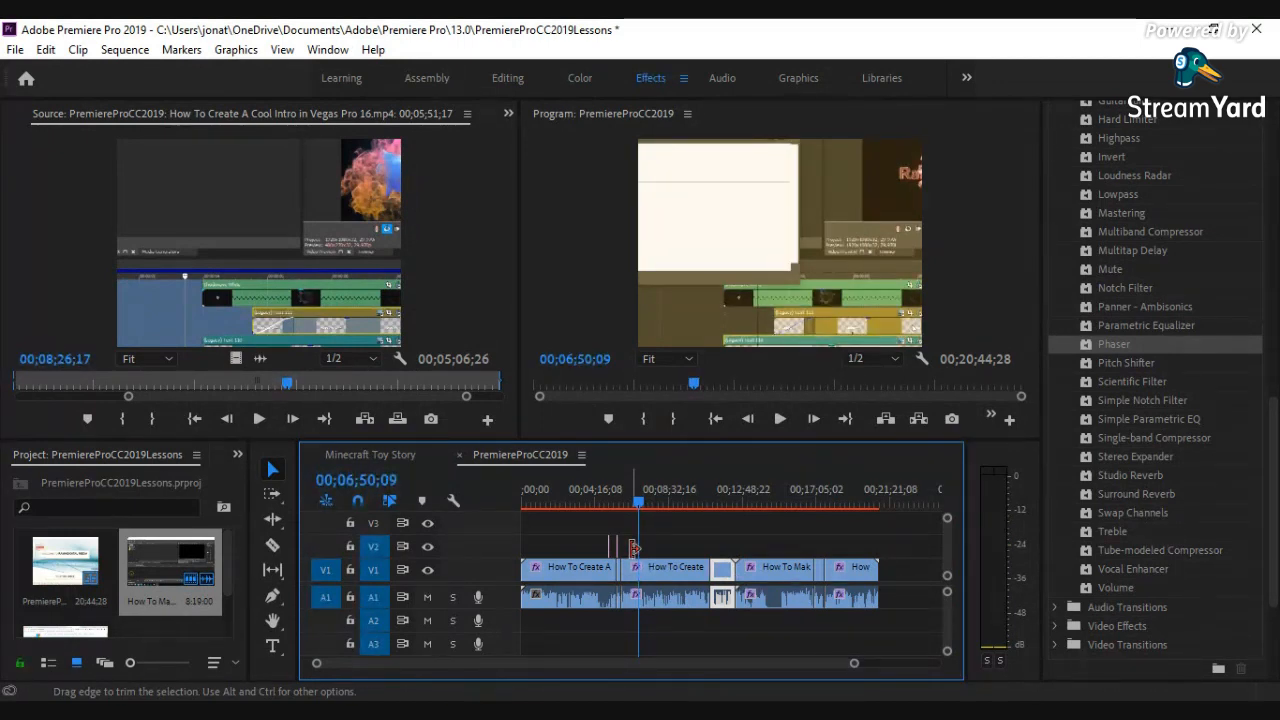
click(636, 495)
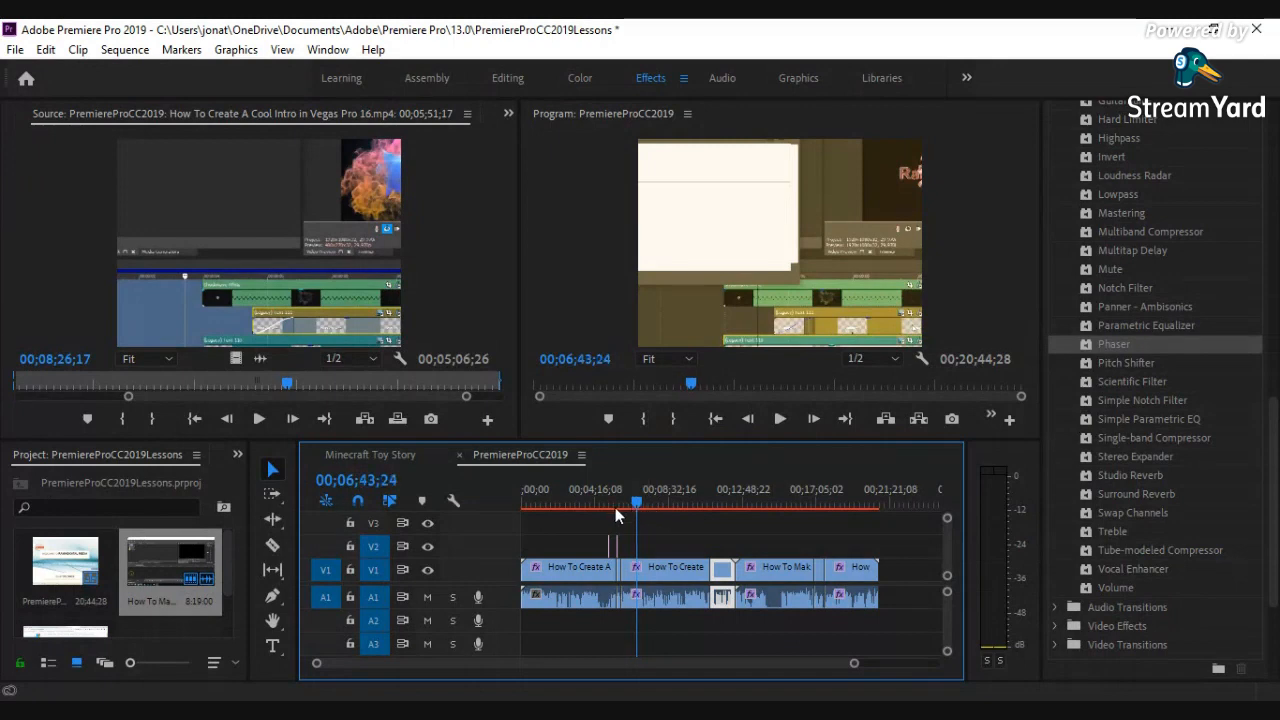
mouse_move(634, 507)
mouse_down()
mouse_move(608, 507)
mouse_move(627, 507)
mouse_up()
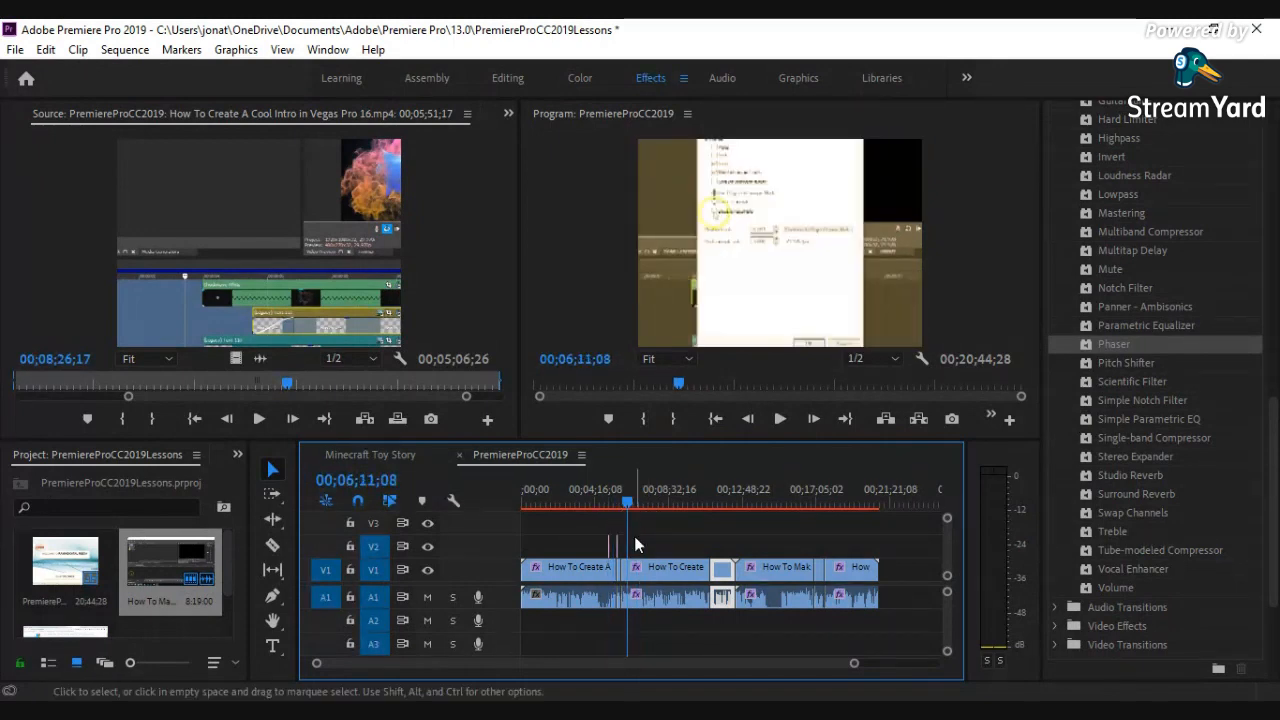
click(655, 570)
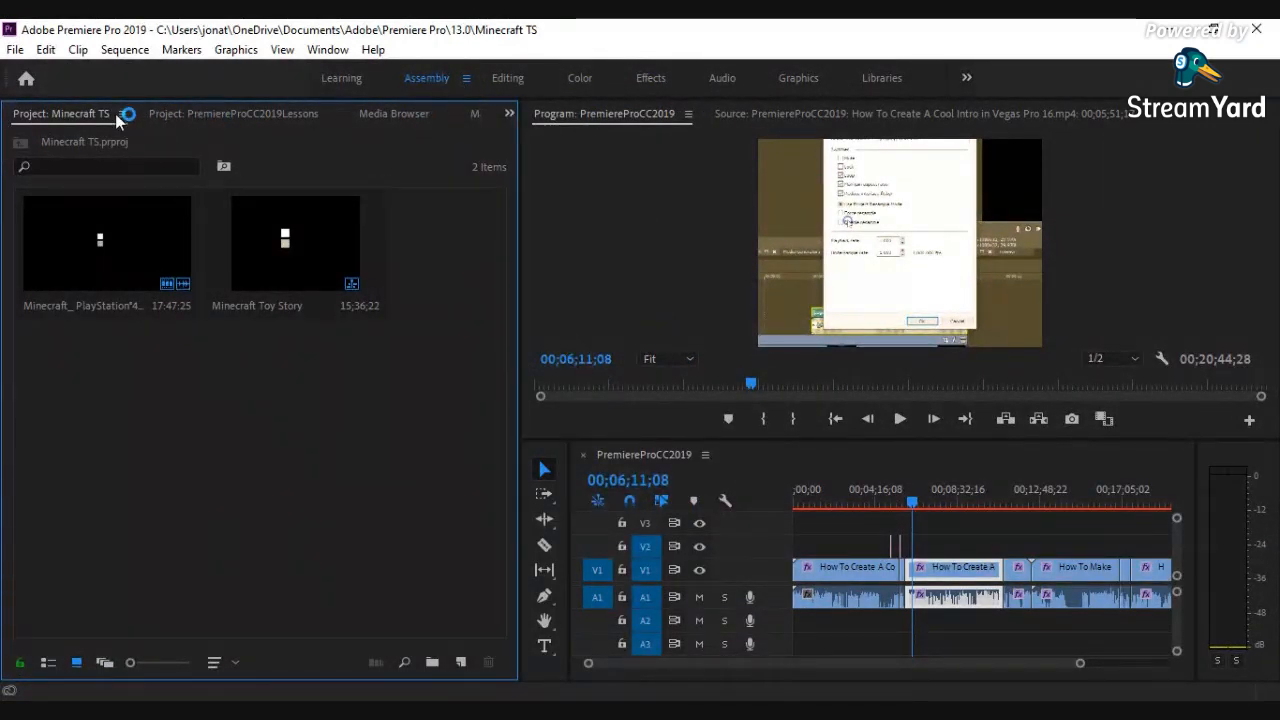
In the Assembly workspace, dock the Minecraft TS and PremiereProCC2019Lessons project panels together in a group below the Media Browser.
drag(65, 629, 46, 652)
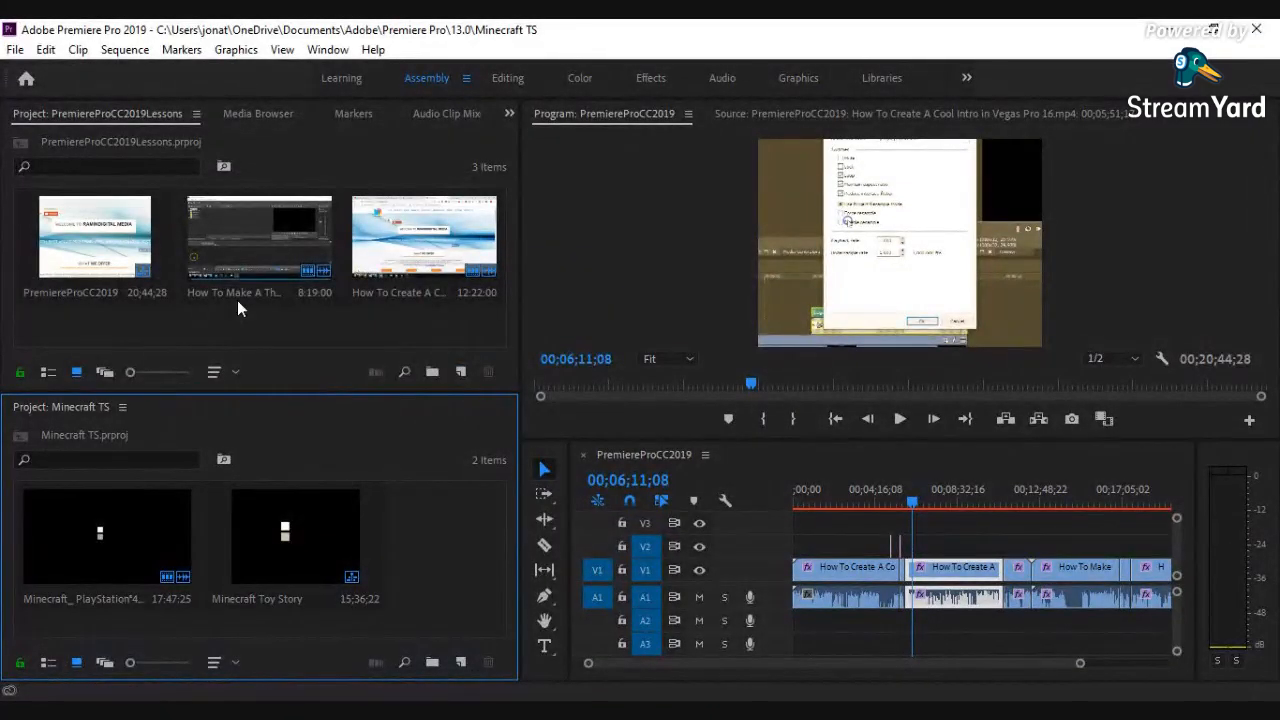
drag(130, 120, 193, 411)
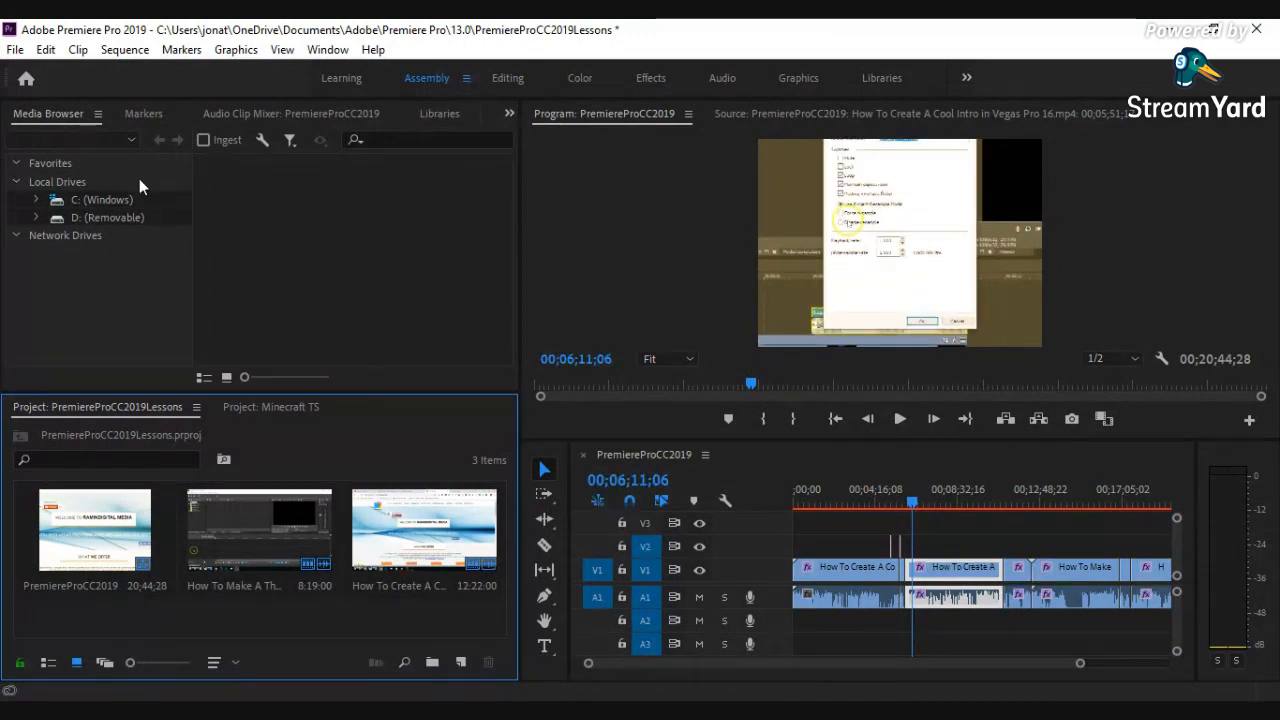
click(82, 113)
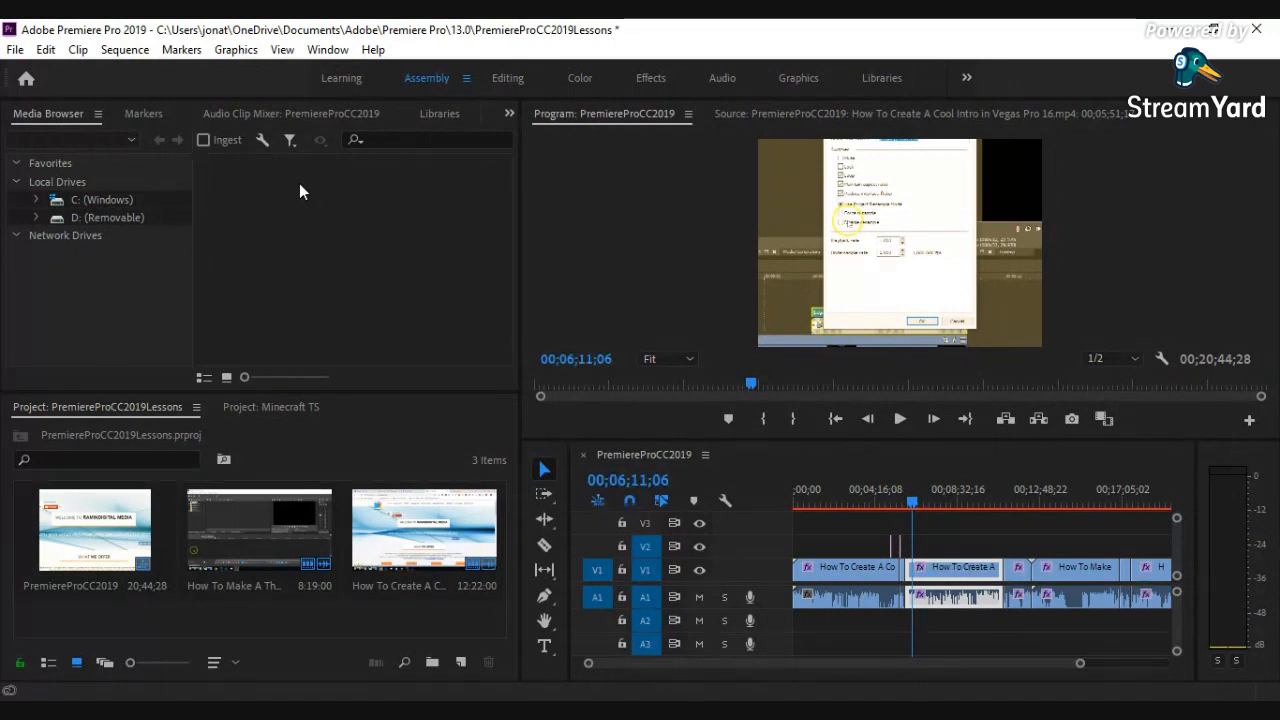
Switch to the All Panels workspace.
click(319, 53)
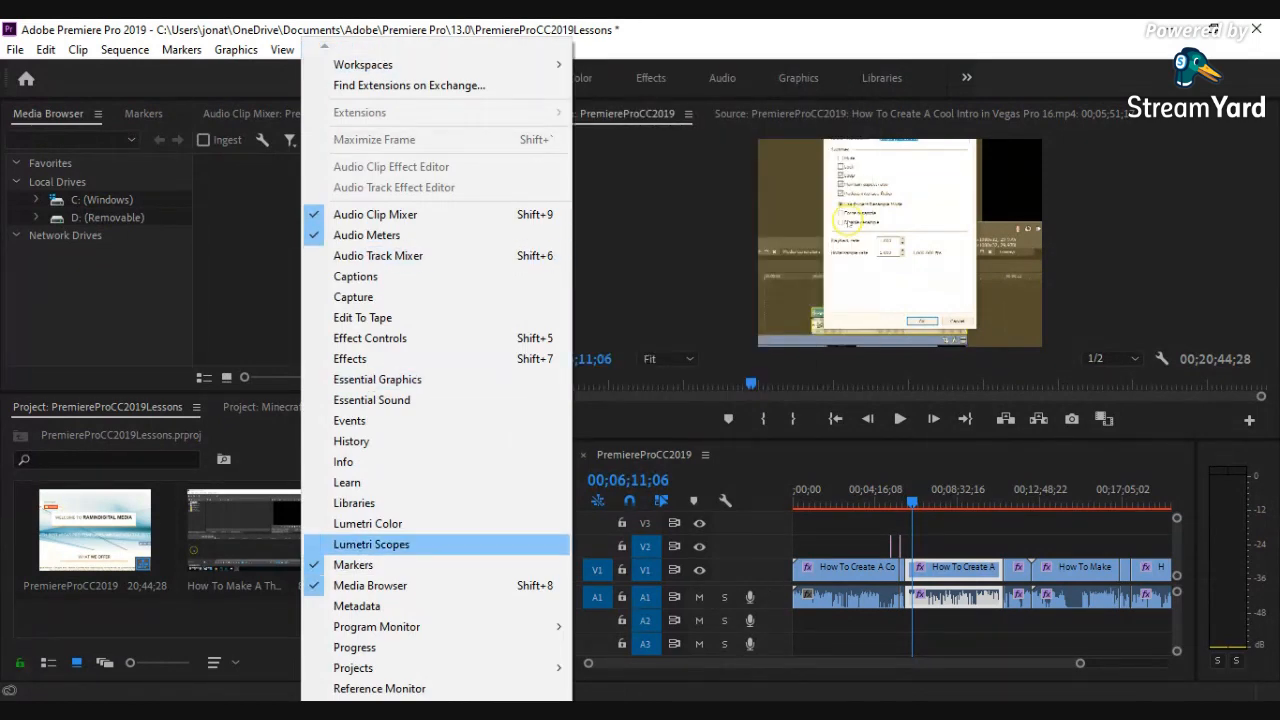
mouse_move(363, 64)
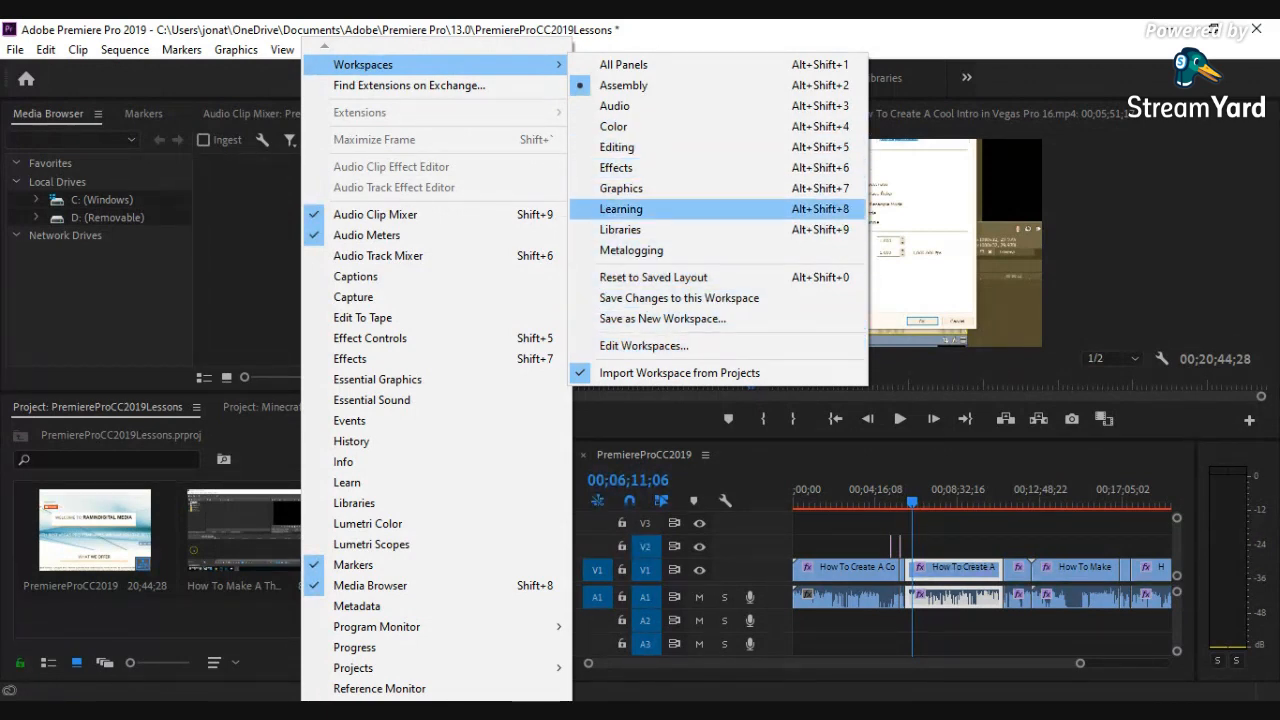
click(638, 63)
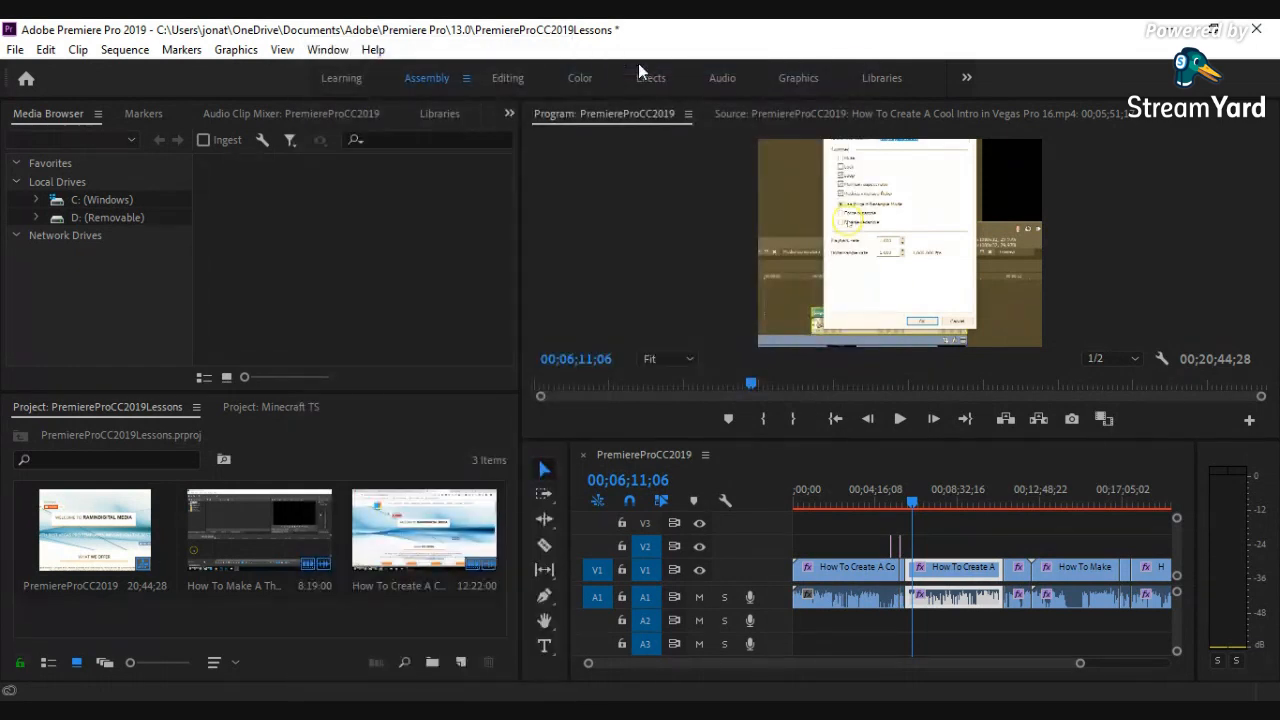
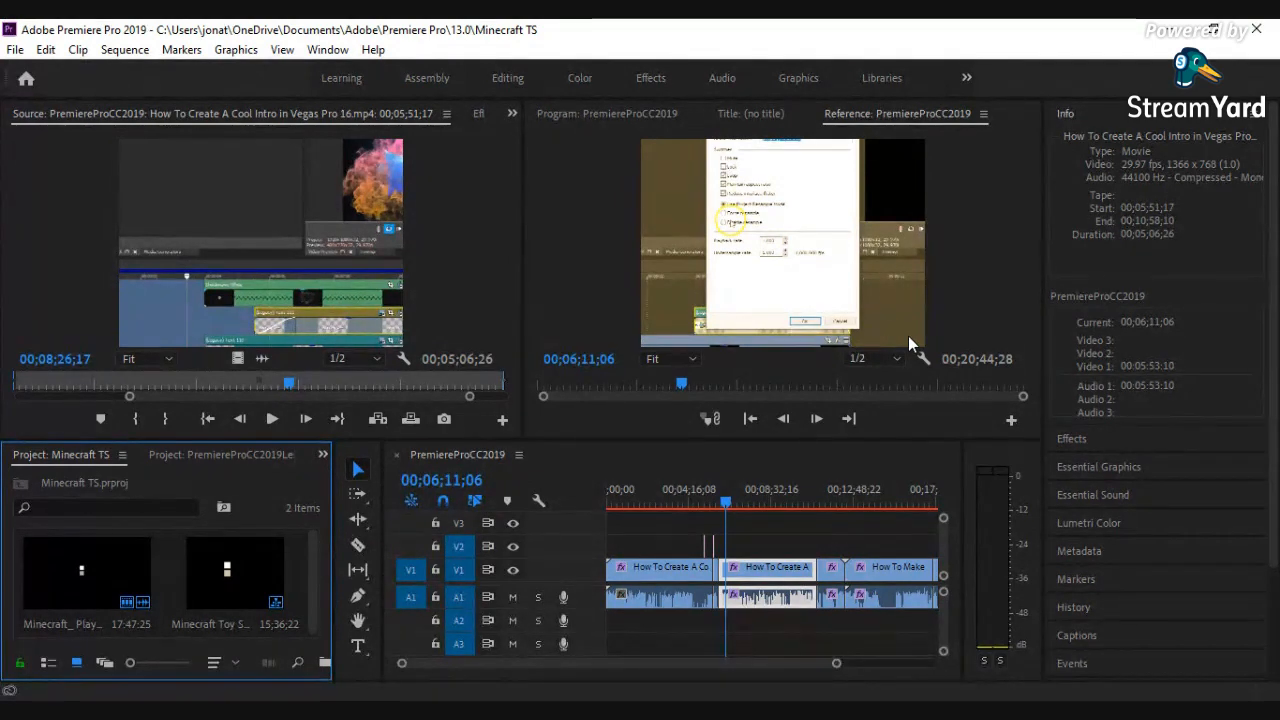
click(282, 49)
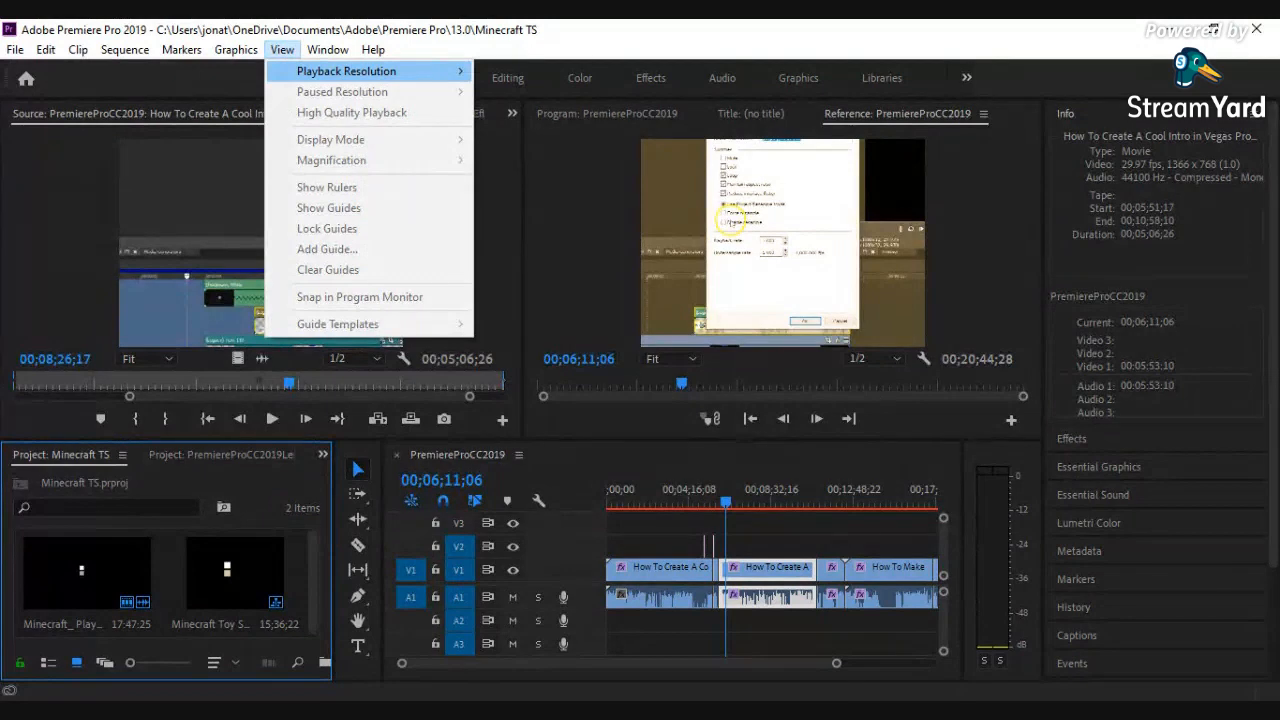
mouse_move(327, 49)
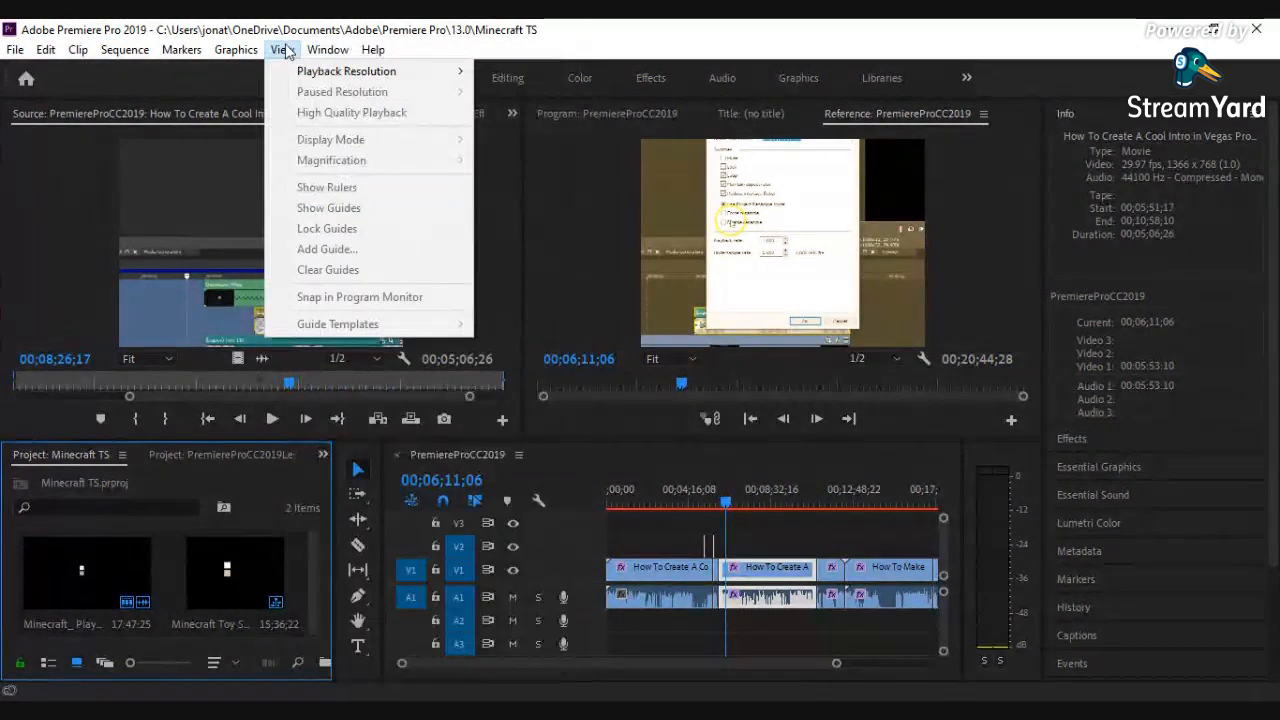
mouse_move(505, 64)
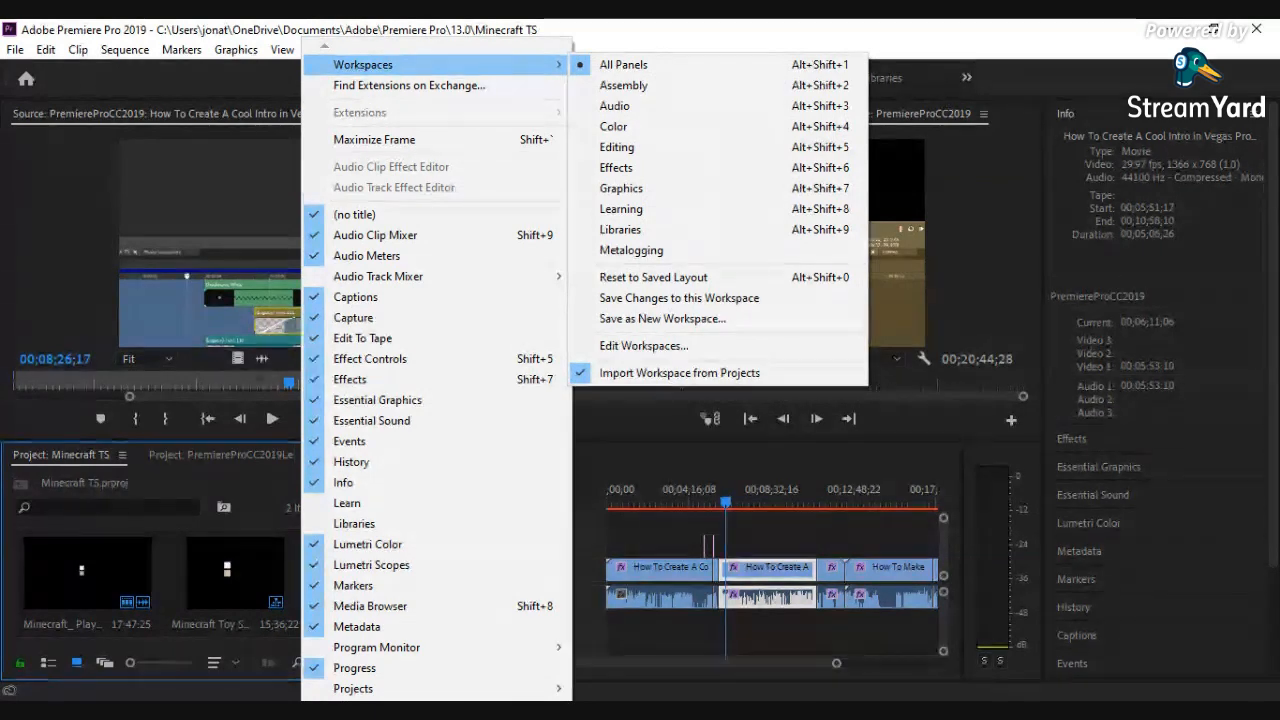
click(640, 27)
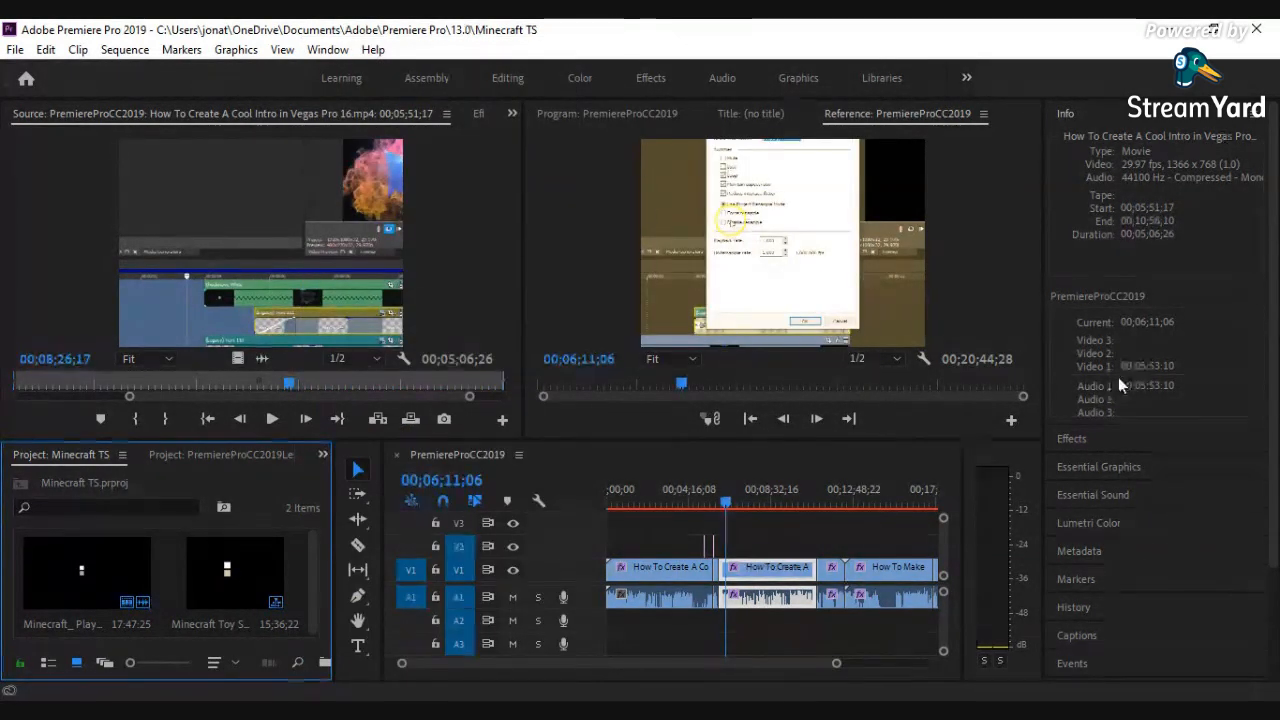
Collapse the Info panel and expand the Effects panel down to the Cinematic folder of the Lumetri Presets.
click(1225, 118)
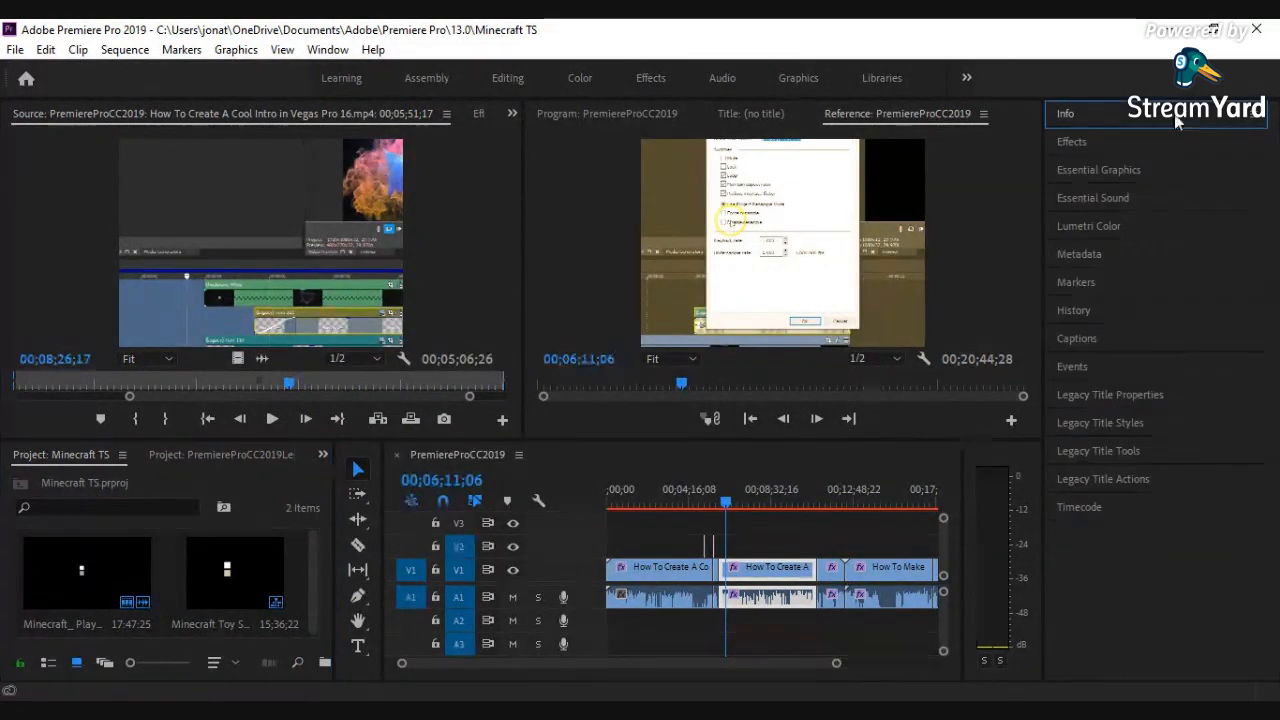
click(1135, 141)
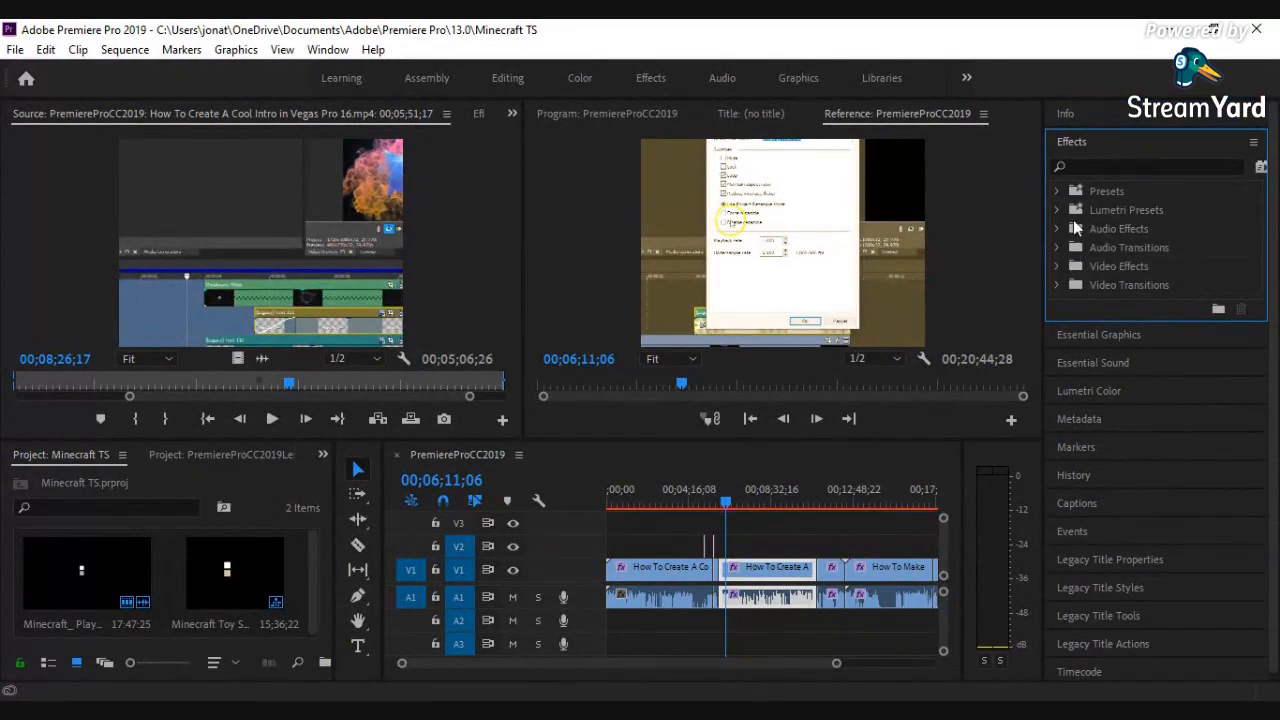
click(1056, 210)
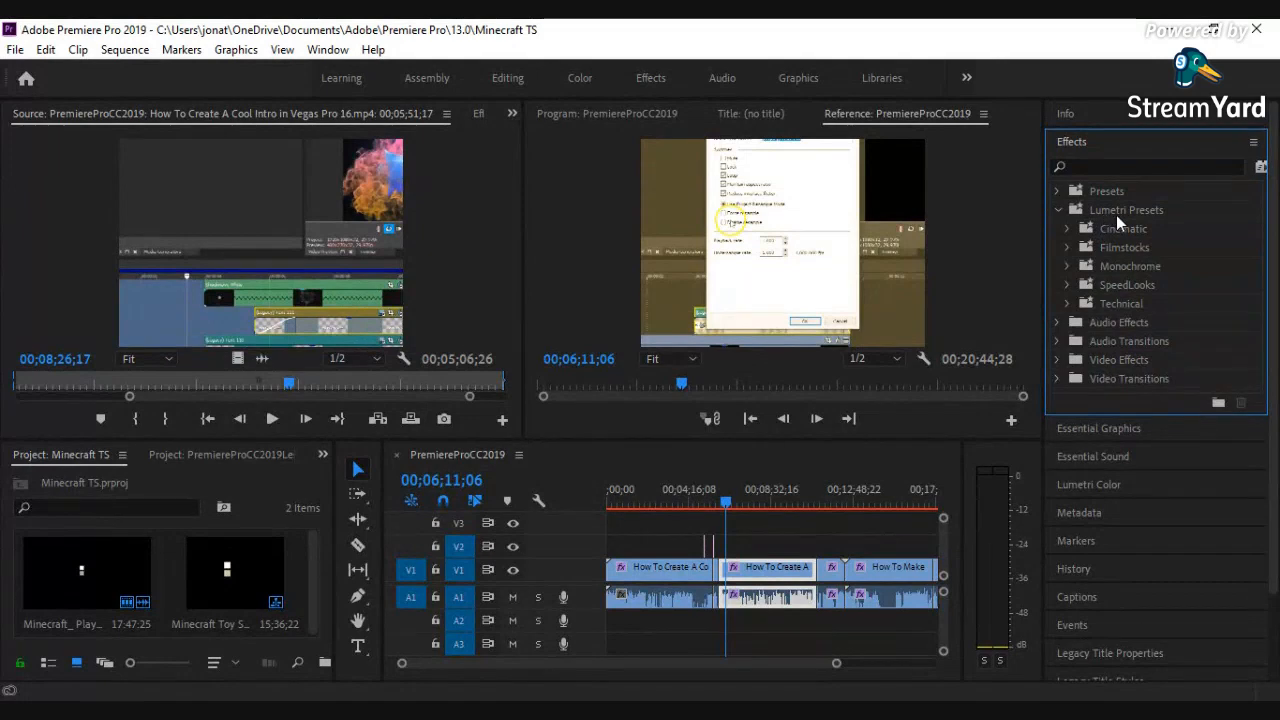
click(1068, 228)
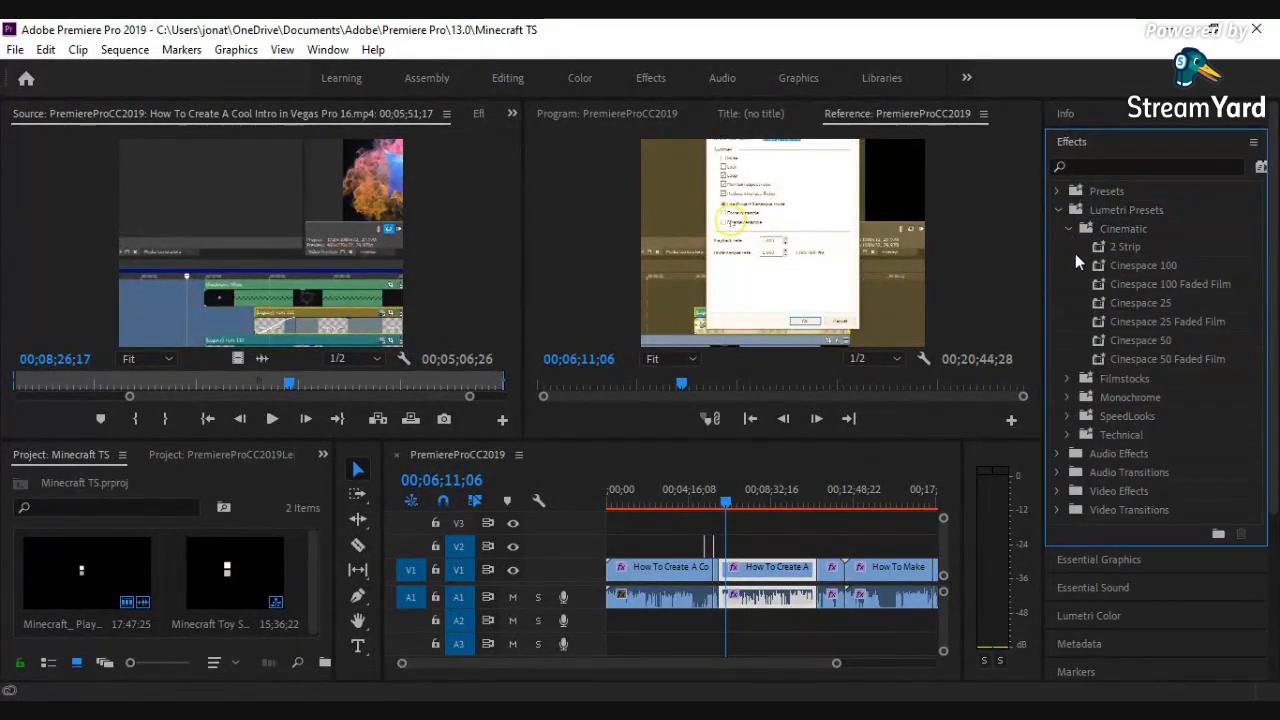
scroll(1121, 326, down, 3)
scroll(1121, 326, up, 3)
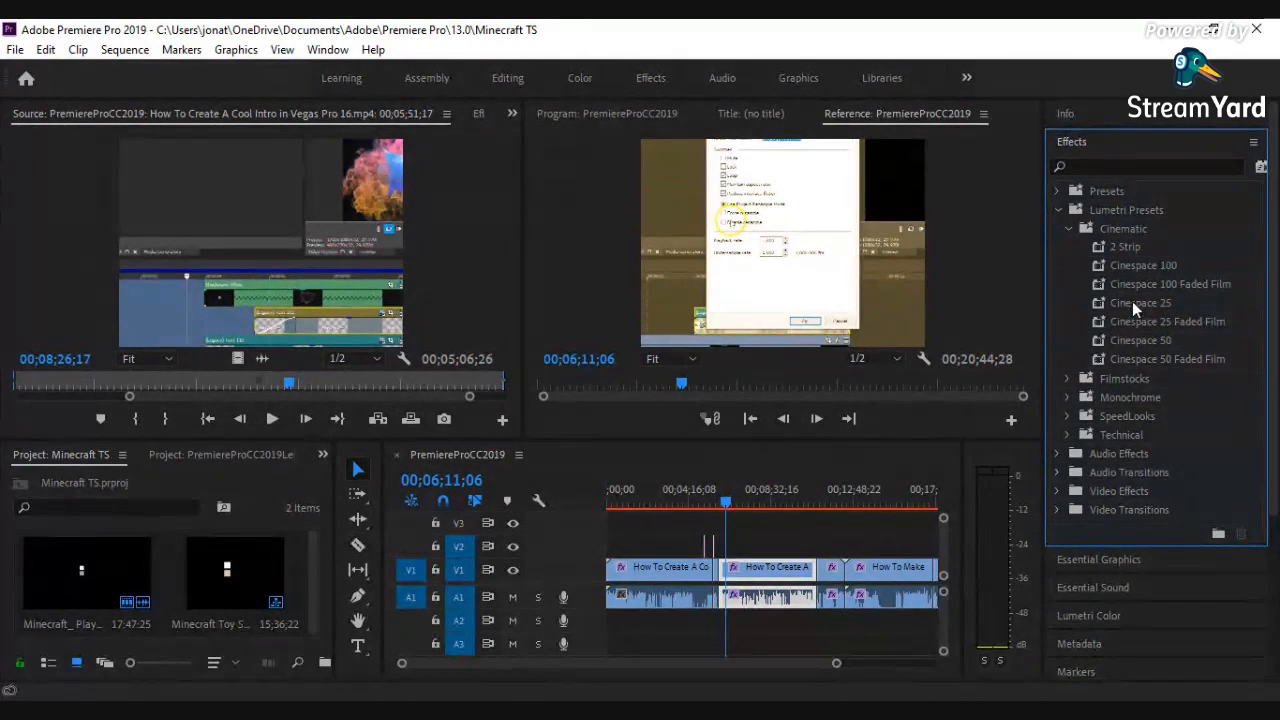
Try the Cinespace 100 Faded Film, Cinespace 100 and 2 Strip presets on the How To Create clip at the playhead.
drag(1132, 286, 796, 574)
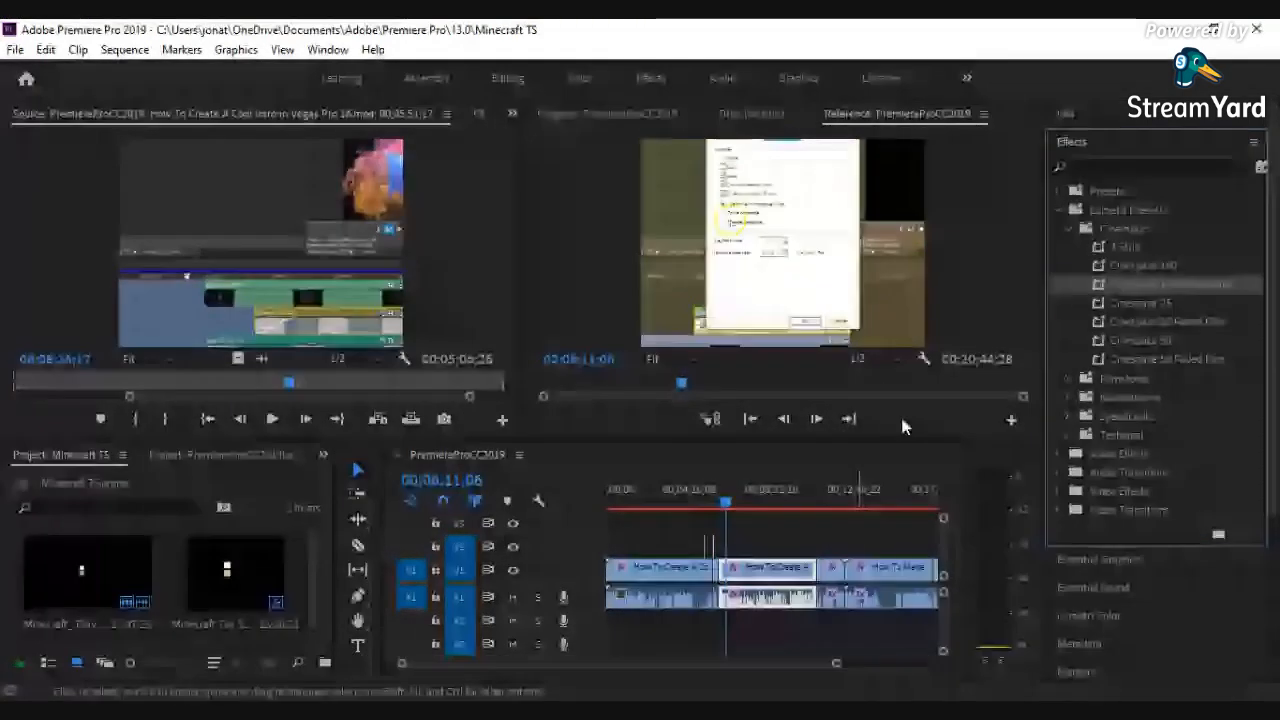
drag(1168, 267, 757, 569)
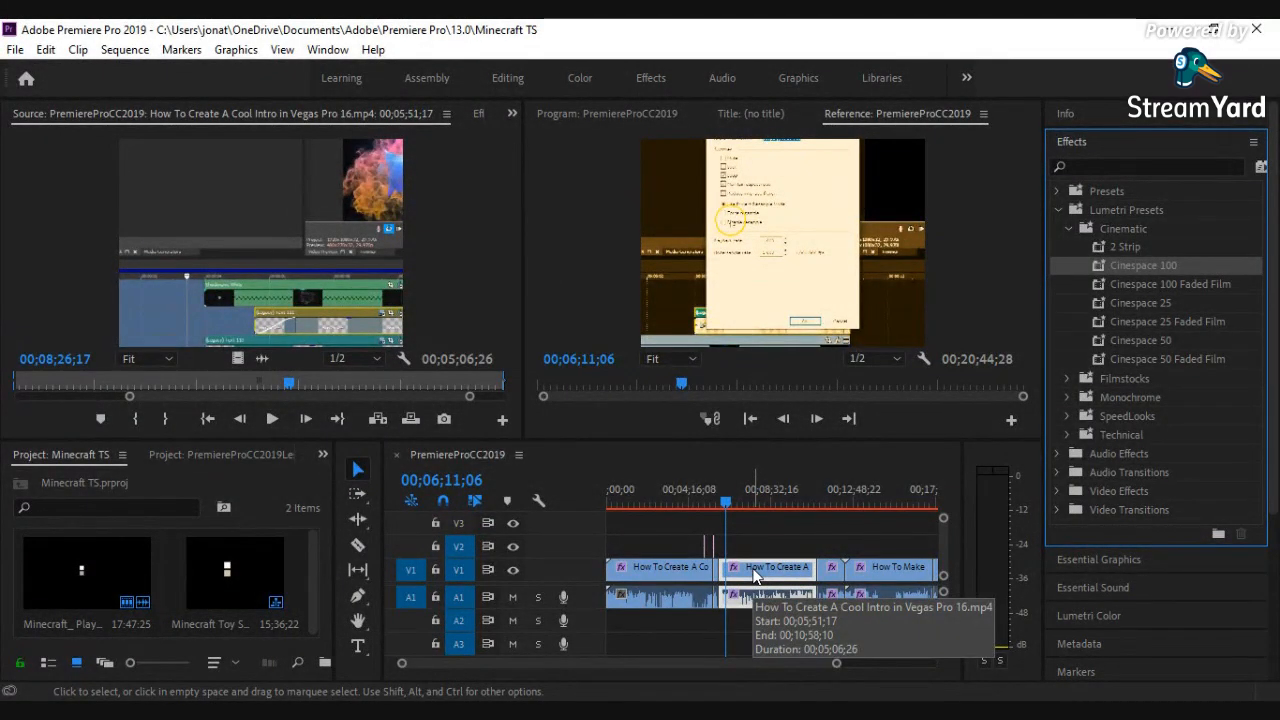
drag(1113, 247, 762, 572)
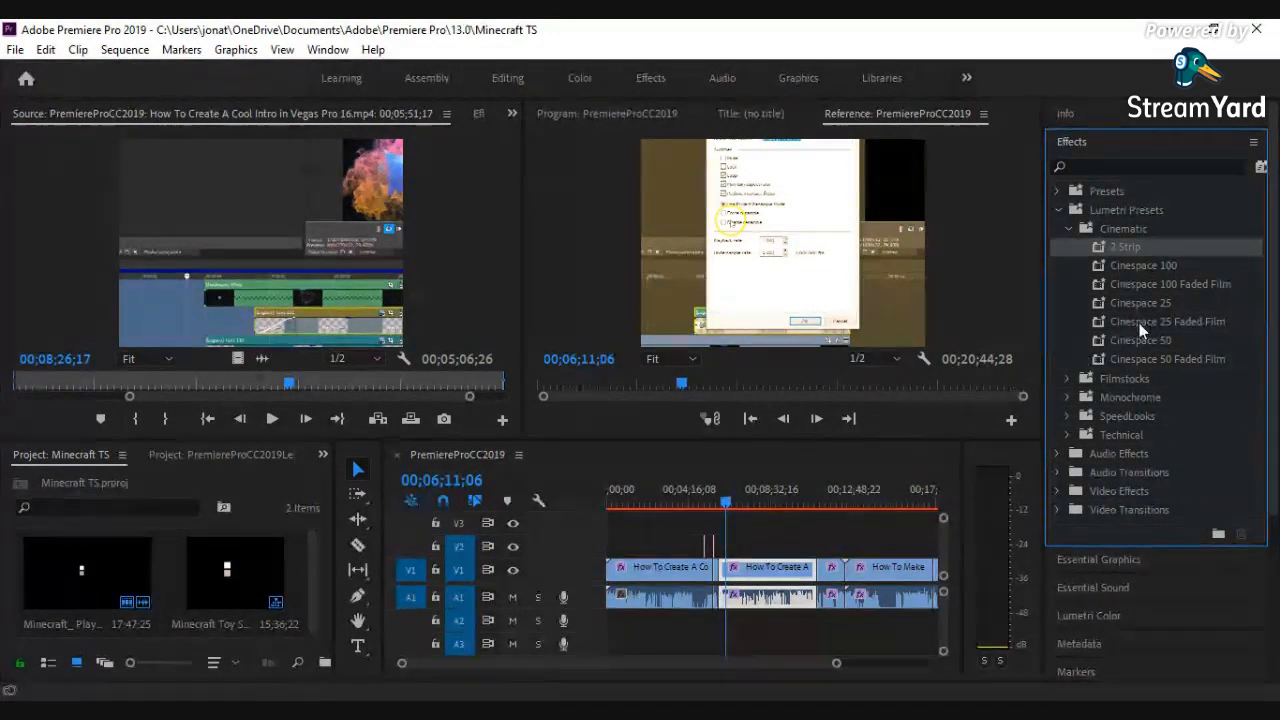
Apply the Cinespace 100 preset to the How To Create clip at the playhead and to the first clip in the sequence.
click(1168, 268)
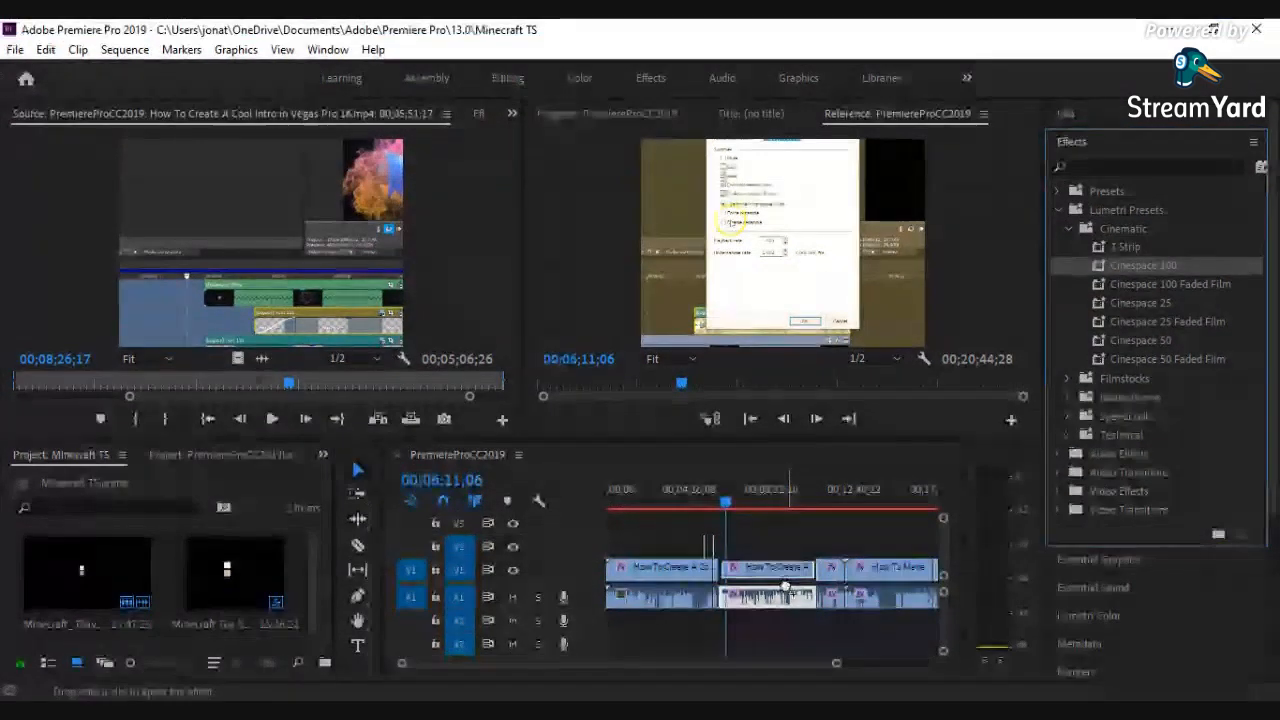
drag(1164, 262, 692, 571)
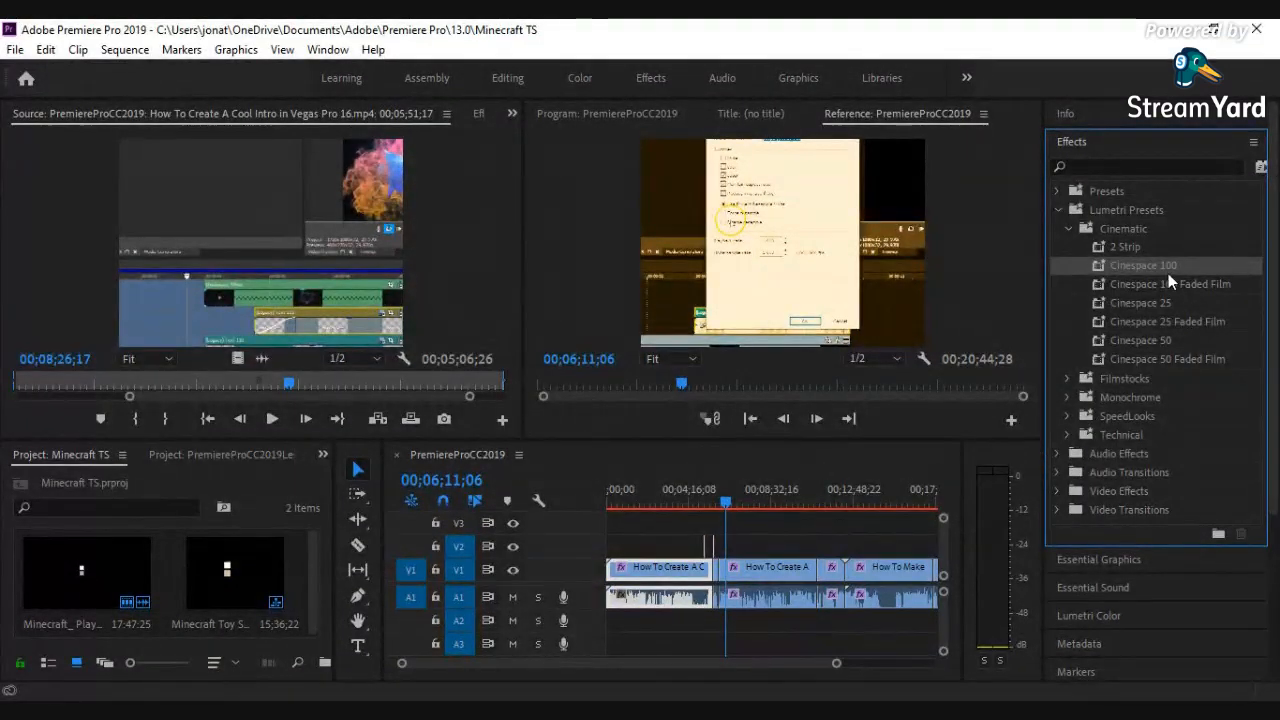
Apply the Cinespace 100 preset to the short clip after the first one and to the clips at 00;11;34;25 and 00;13;06;02.
drag(1166, 277, 718, 578)
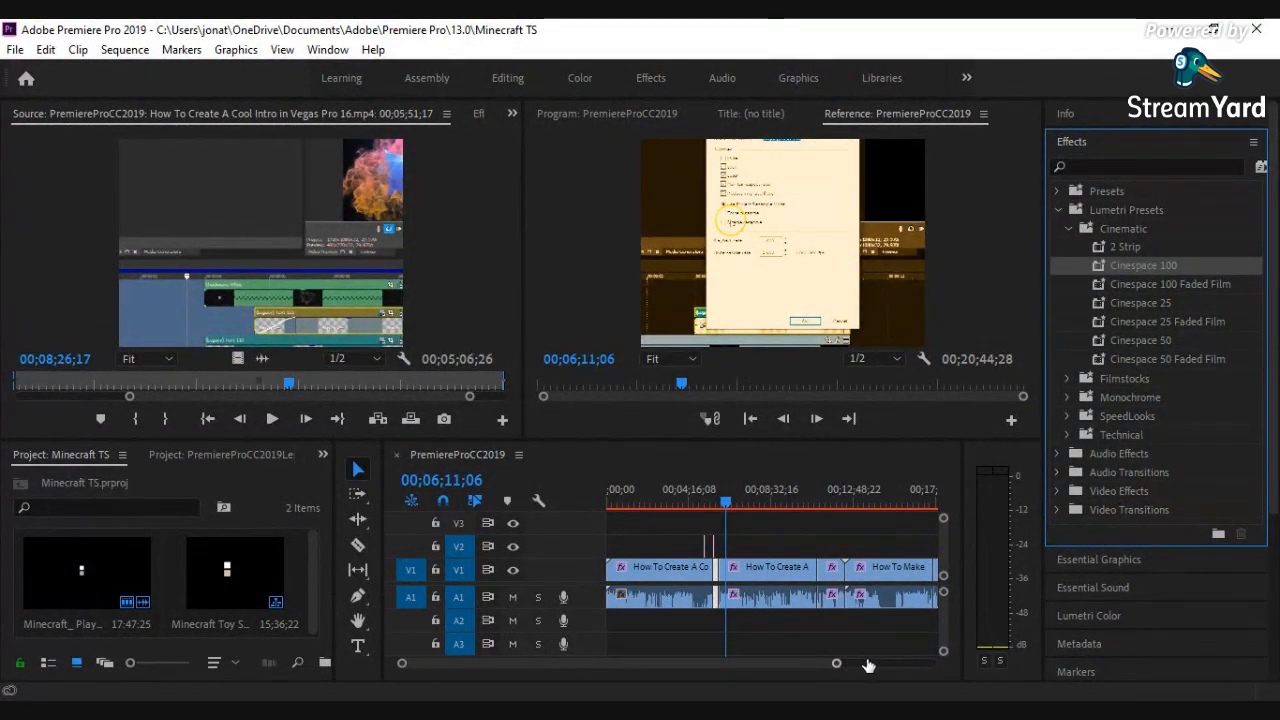
drag(820, 677, 954, 667)
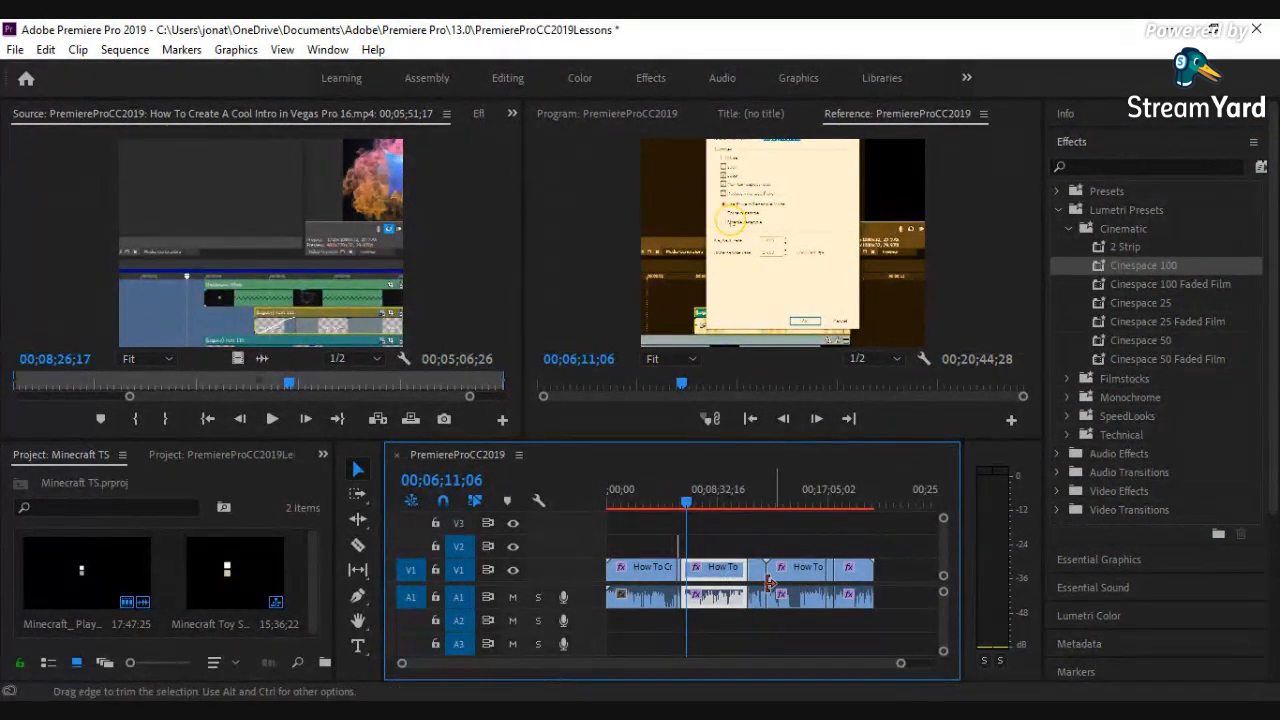
drag(686, 504, 757, 540)
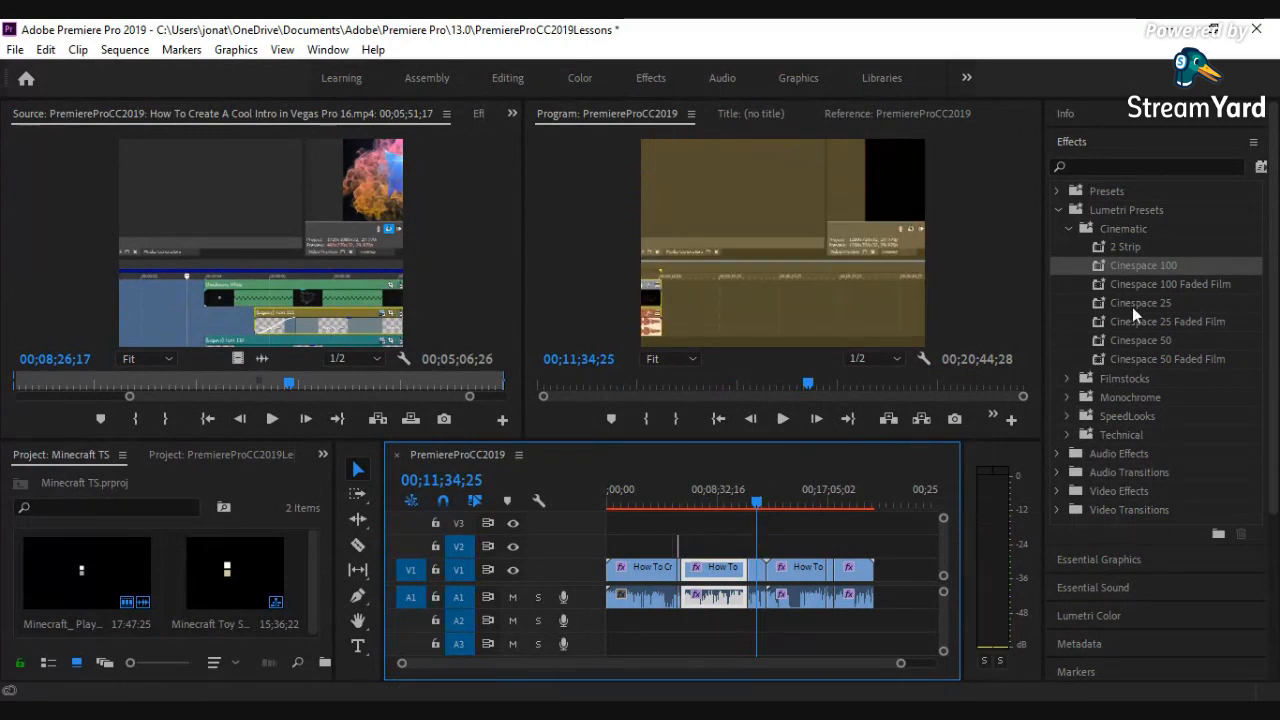
drag(1146, 270, 754, 574)
drag(758, 503, 780, 505)
drag(1143, 266, 828, 568)
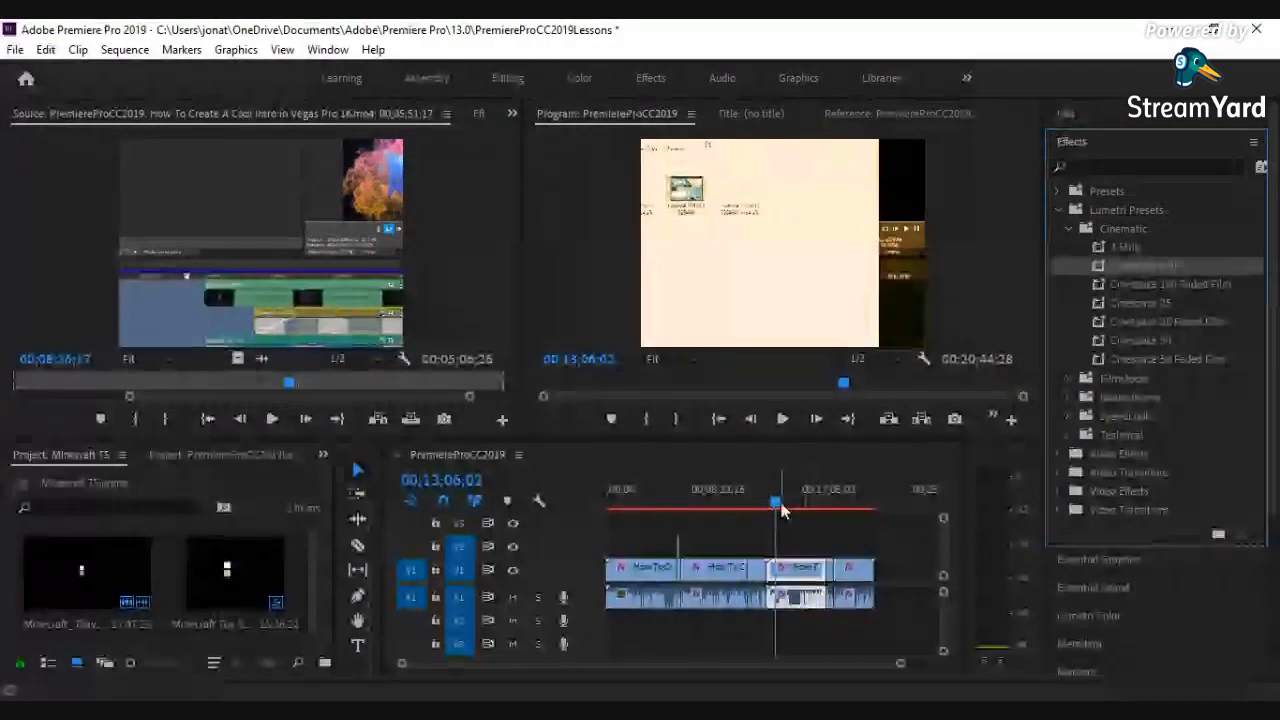
Apply the Cinespace 100 preset to the narrow clip before the last one and to the last clip in the sequence.
drag(777, 502, 829, 508)
drag(1146, 262, 830, 571)
click(838, 506)
drag(840, 508, 846, 507)
drag(1130, 267, 866, 569)
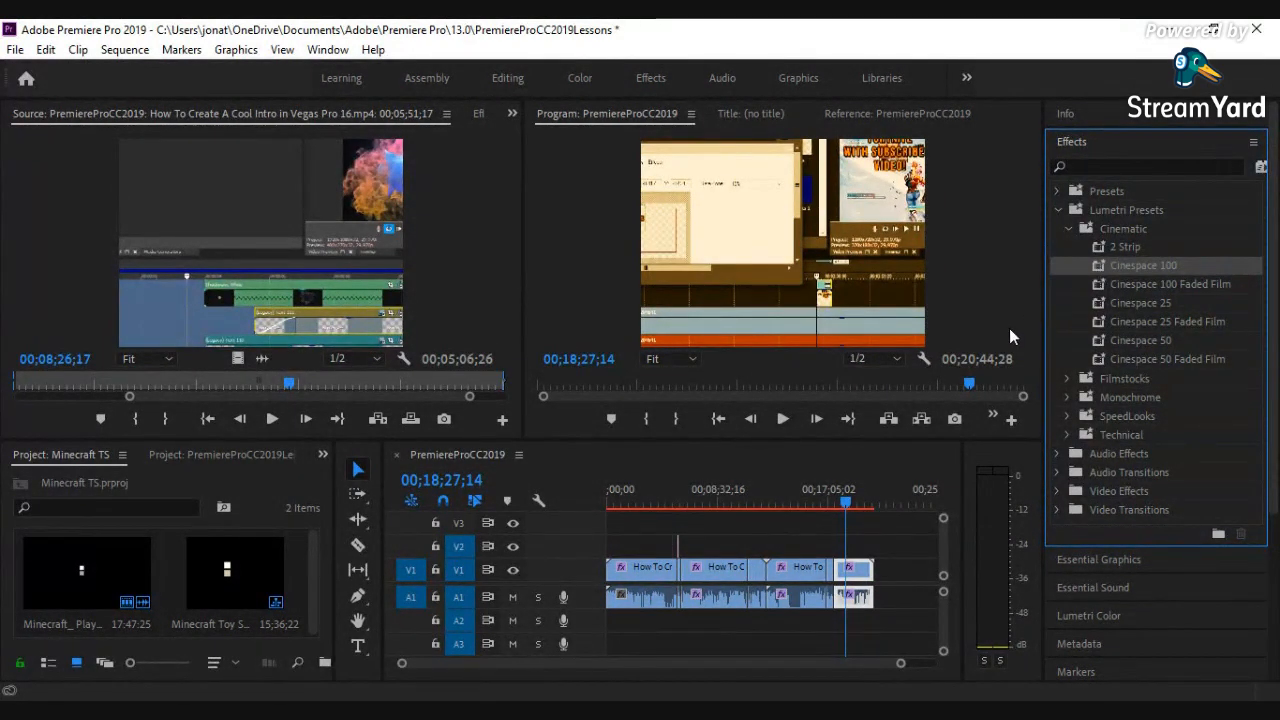
Scale the short How To Make A Thumbnail clip under the pink graphic at 00;05;36;03 to the frame size.
click(766, 510)
drag(766, 510, 678, 530)
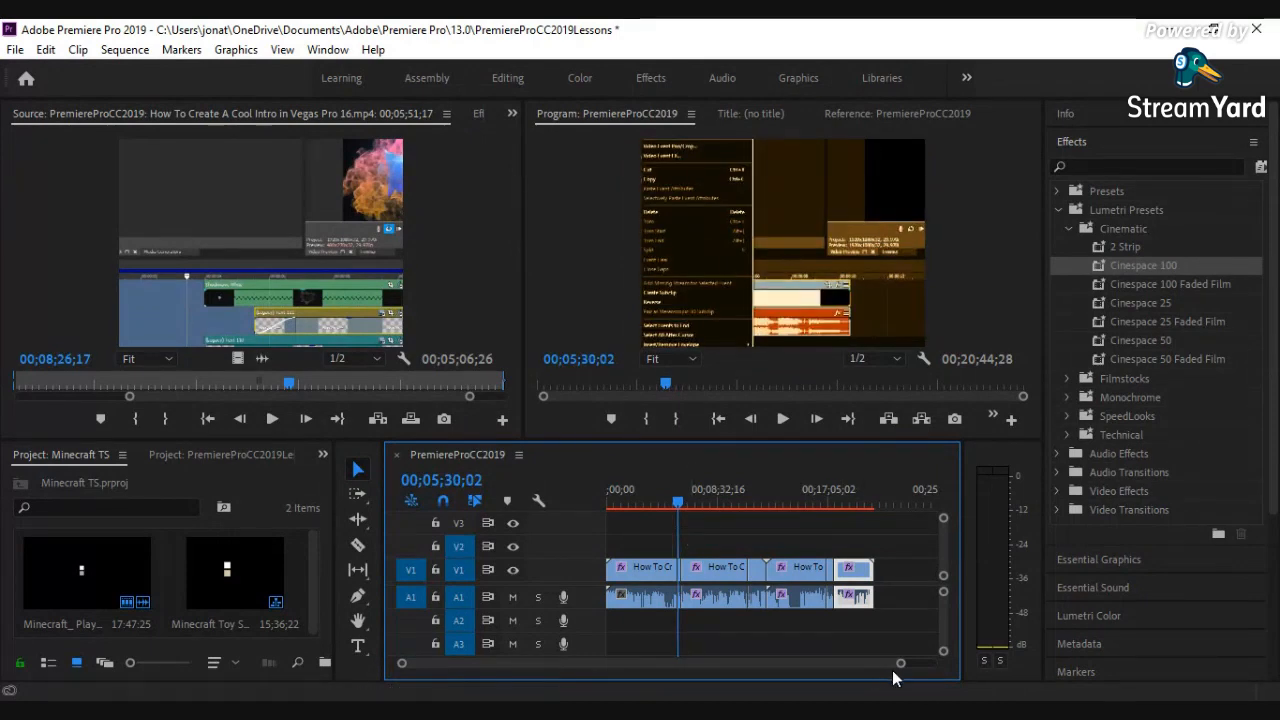
drag(899, 669, 600, 664)
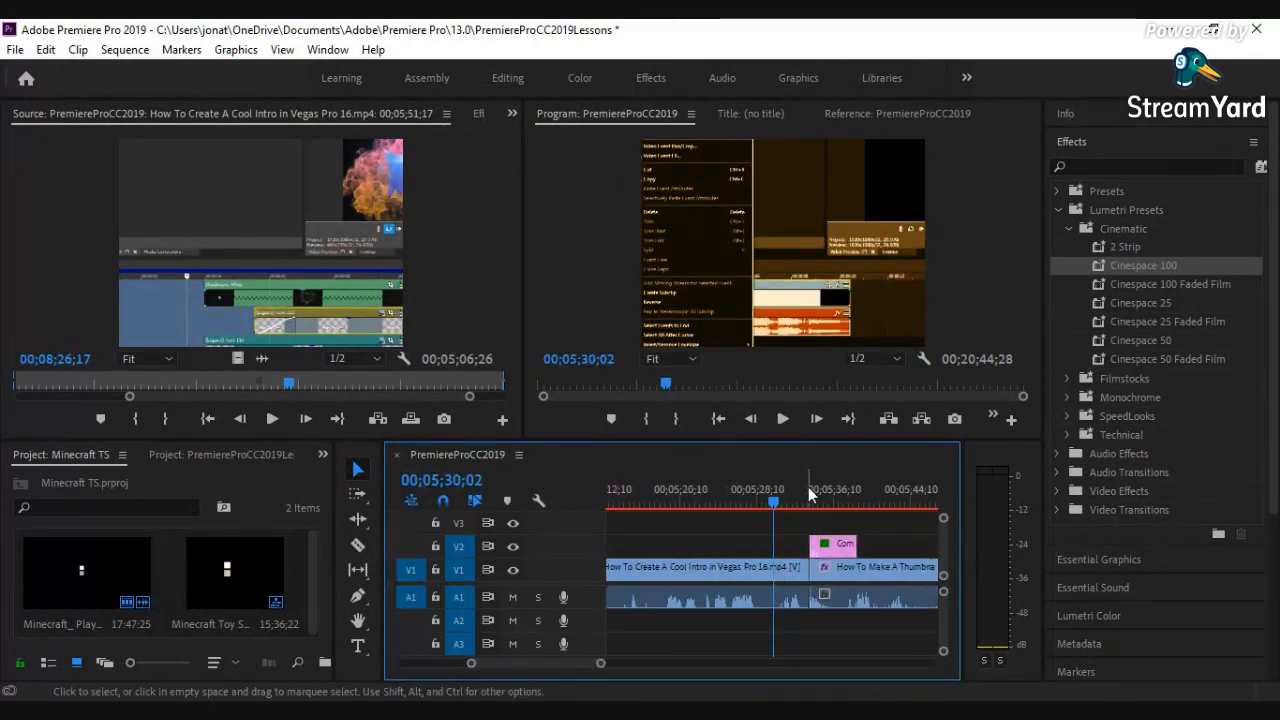
drag(777, 512, 829, 513)
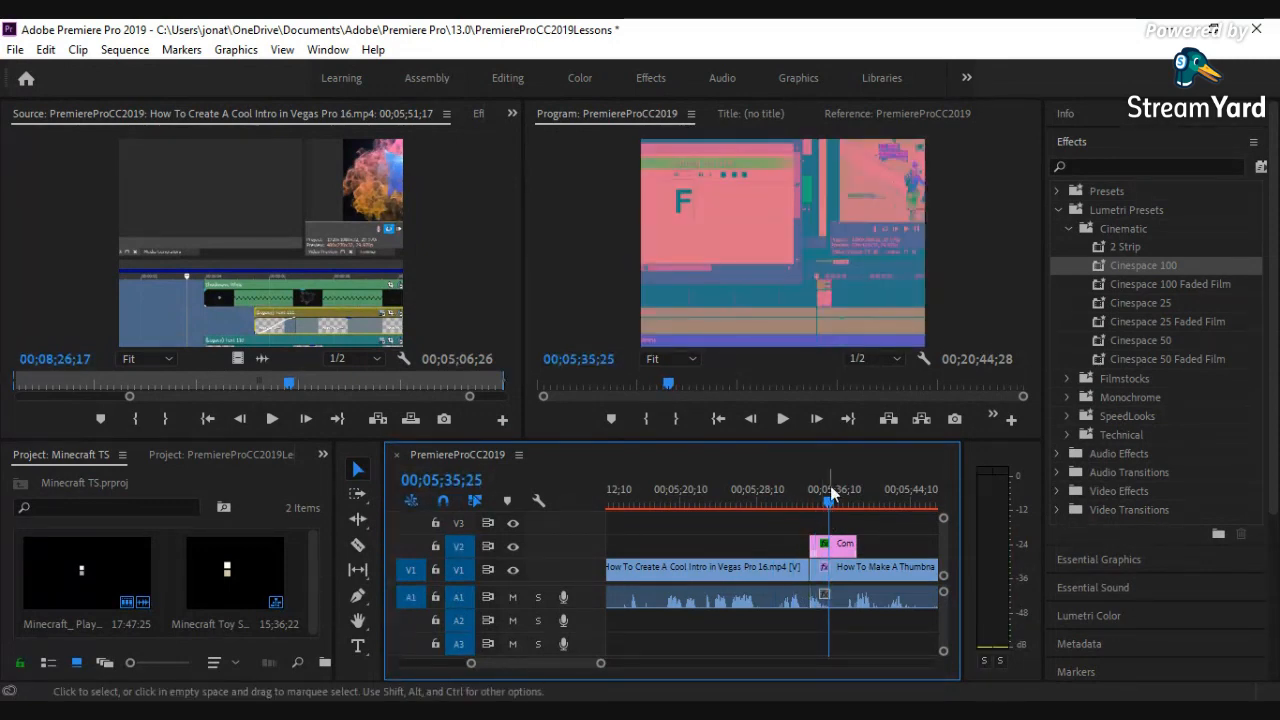
drag(829, 516, 833, 509)
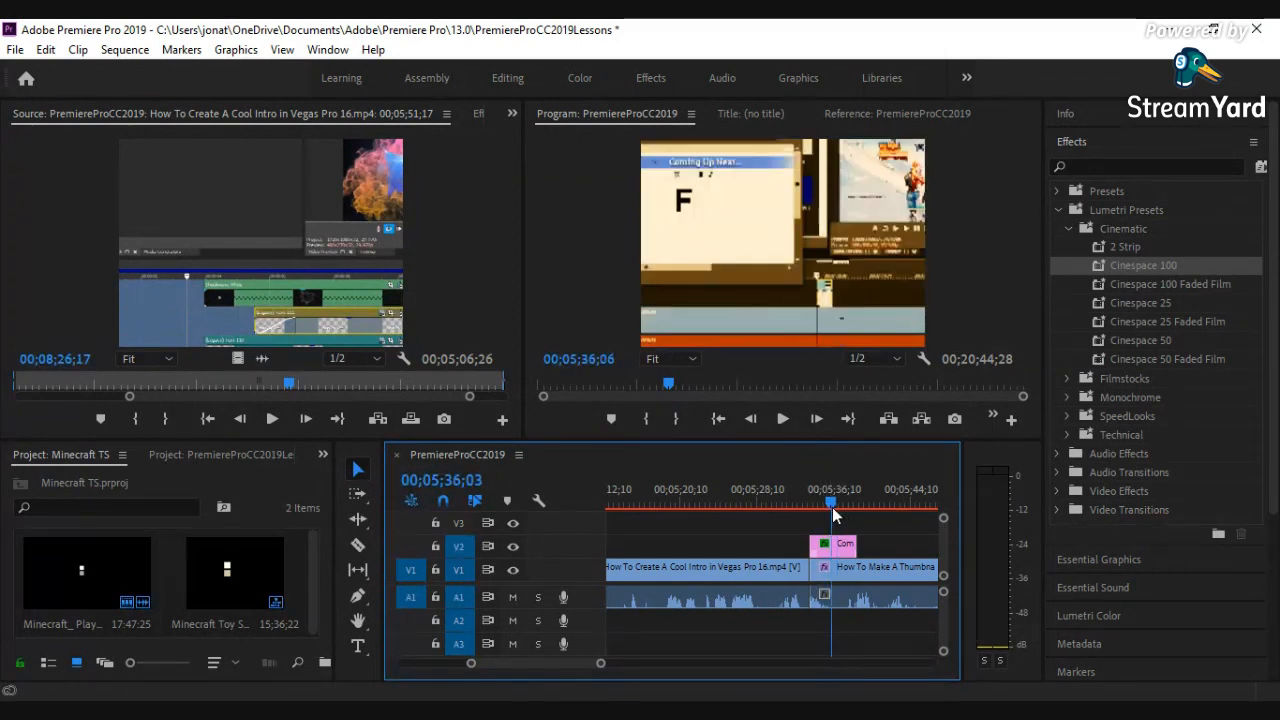
click(838, 578)
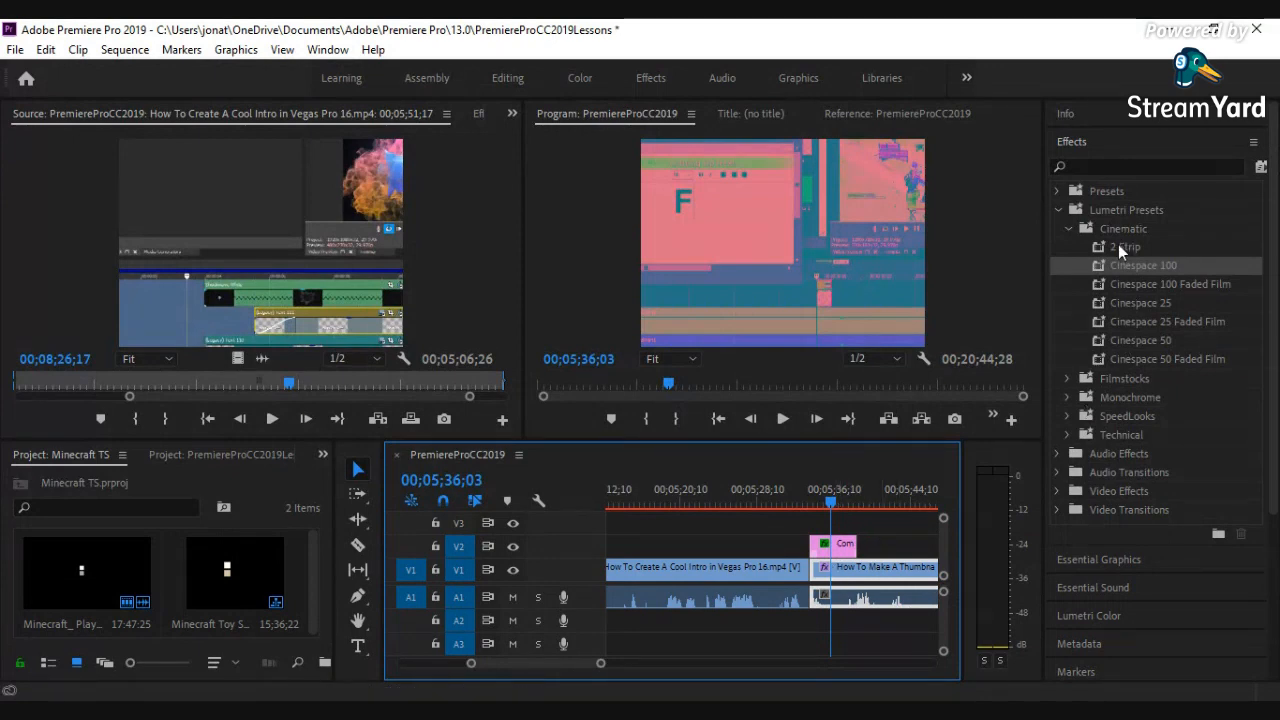
right_click(852, 574)
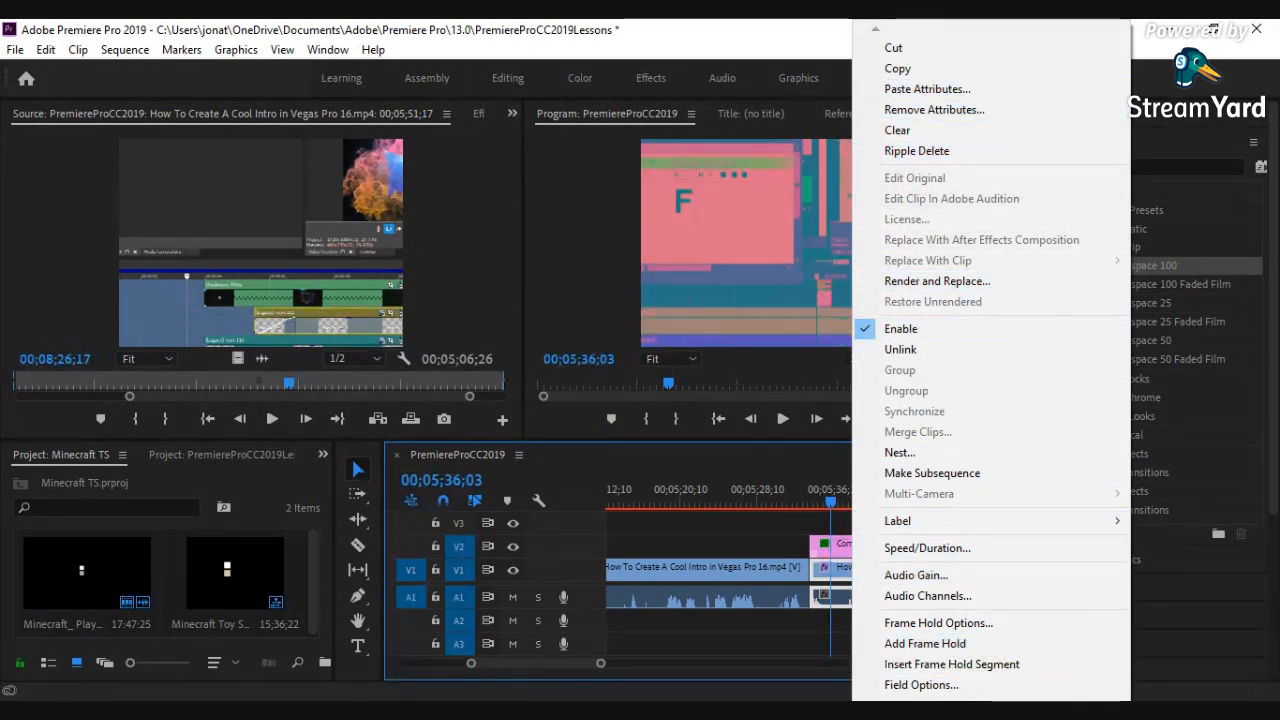
mouse_move(991, 704)
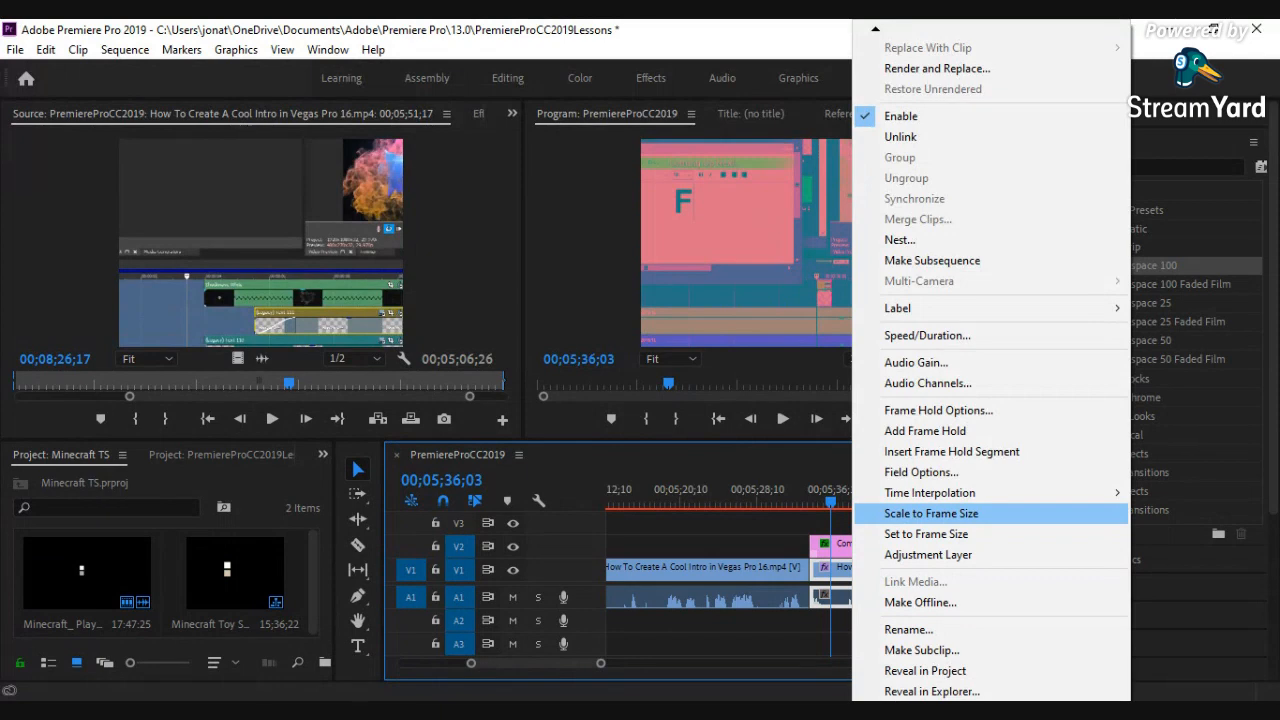
click(930, 513)
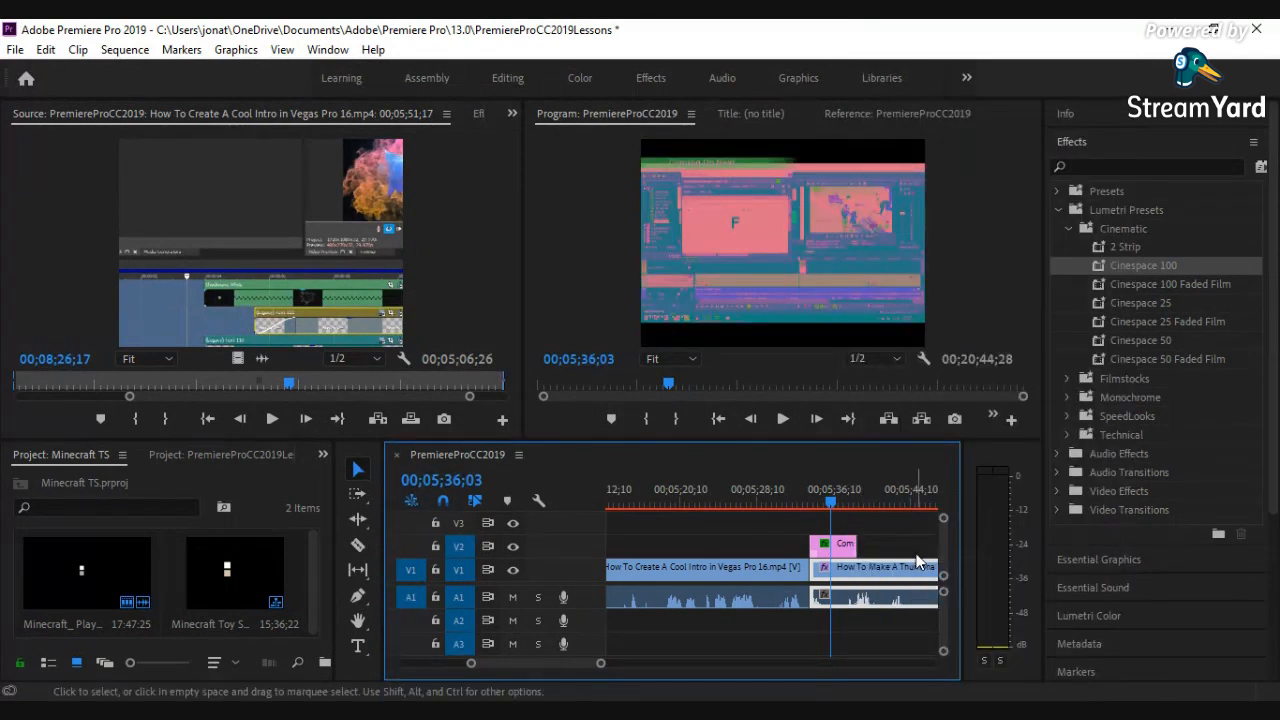
Scale the first How To Create A Cool Intro clip to the frame size and preview the frames up to 00;05;43;13.
click(776, 568)
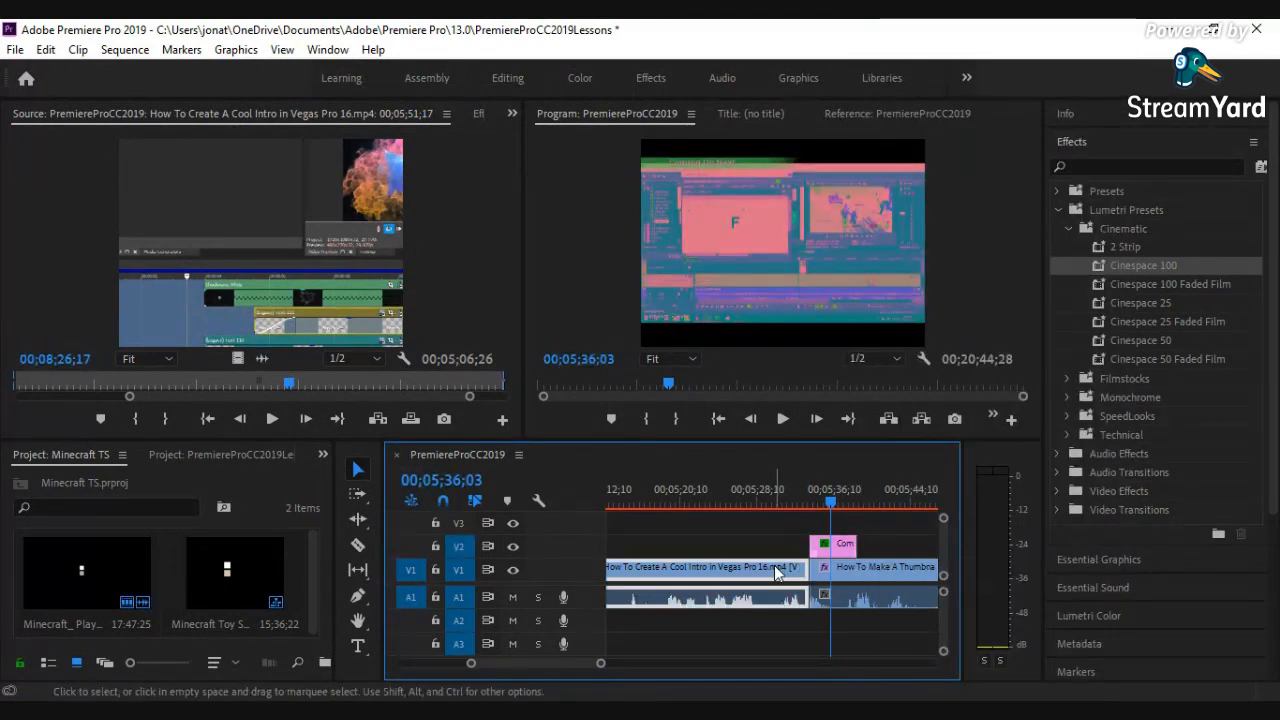
drag(829, 507, 784, 508)
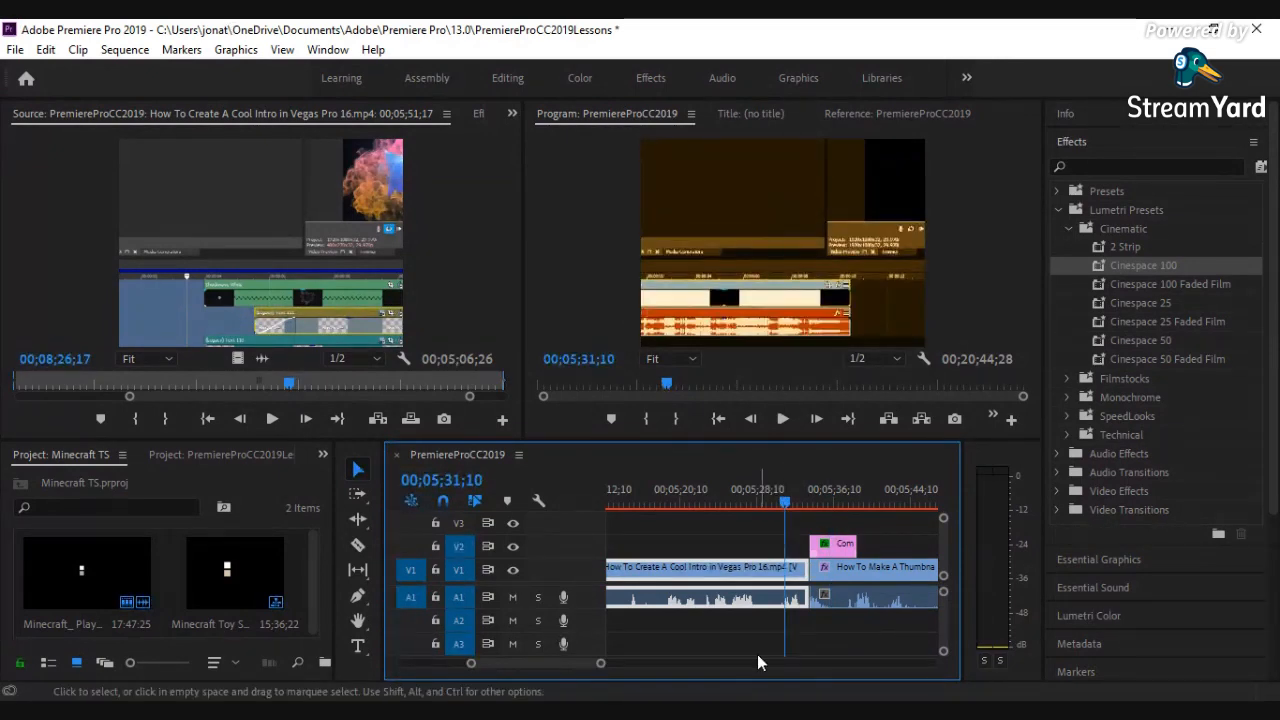
right_click(752, 570)
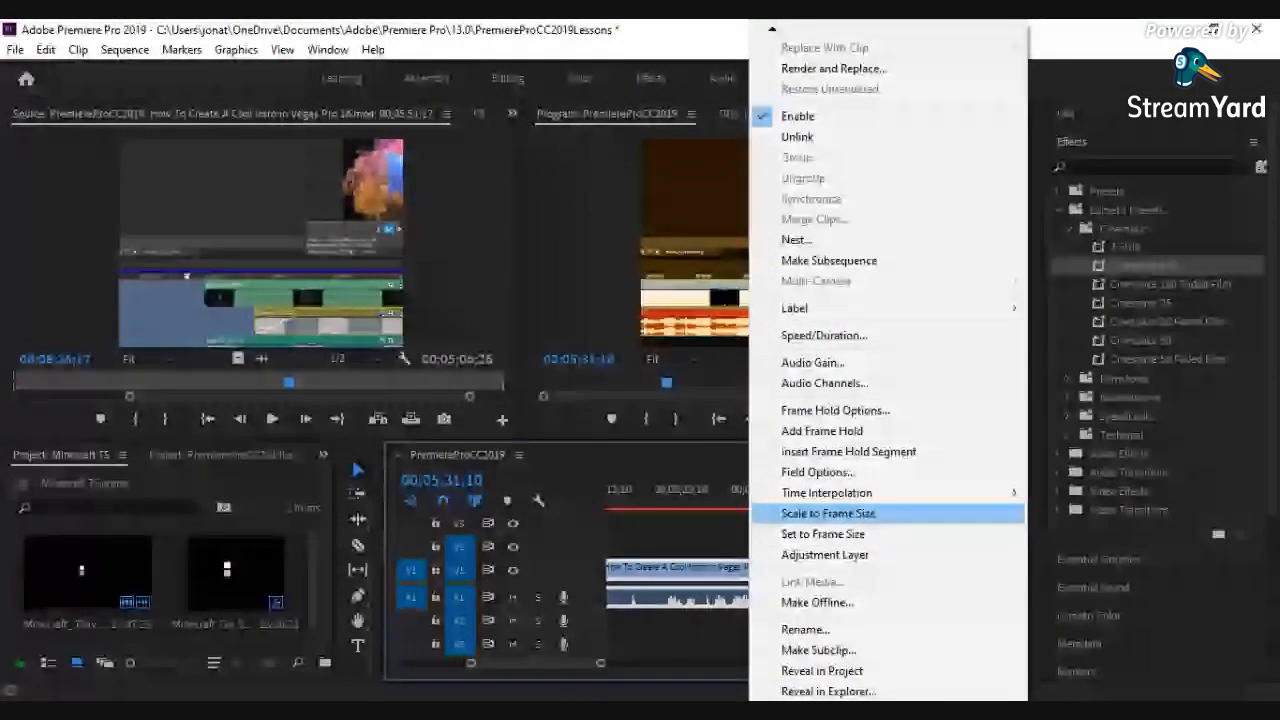
click(828, 513)
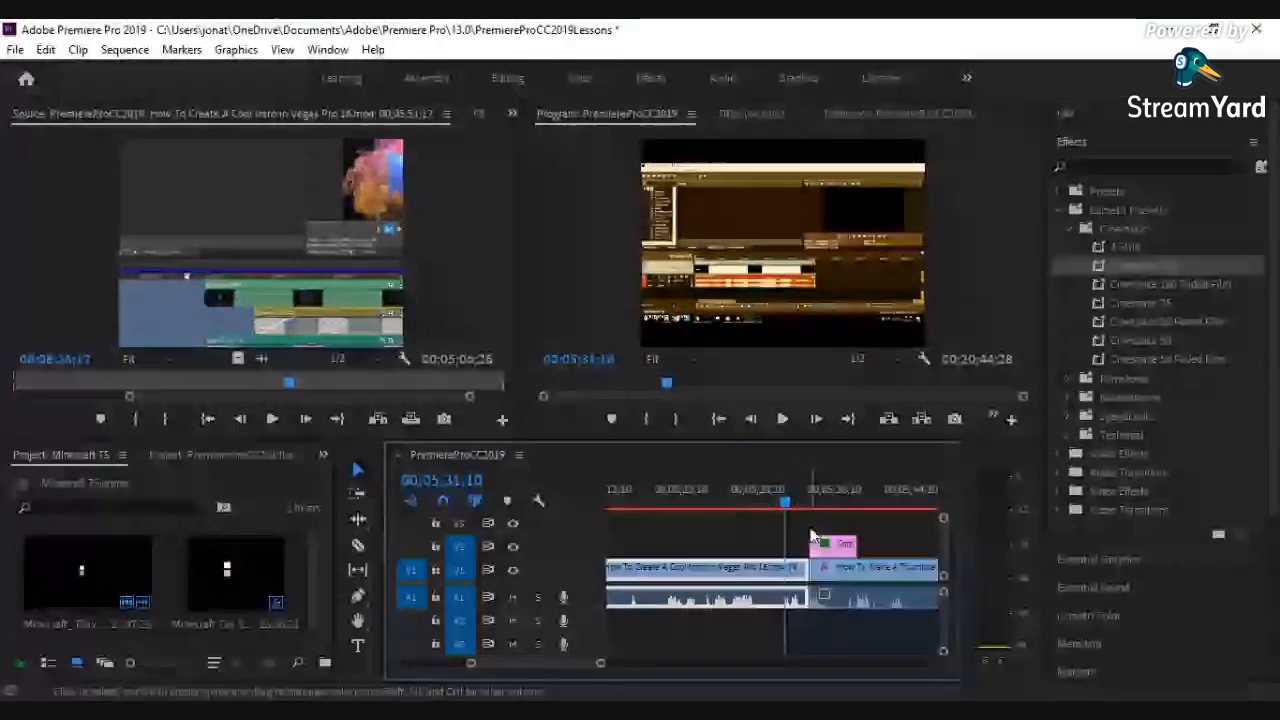
drag(787, 517, 902, 520)
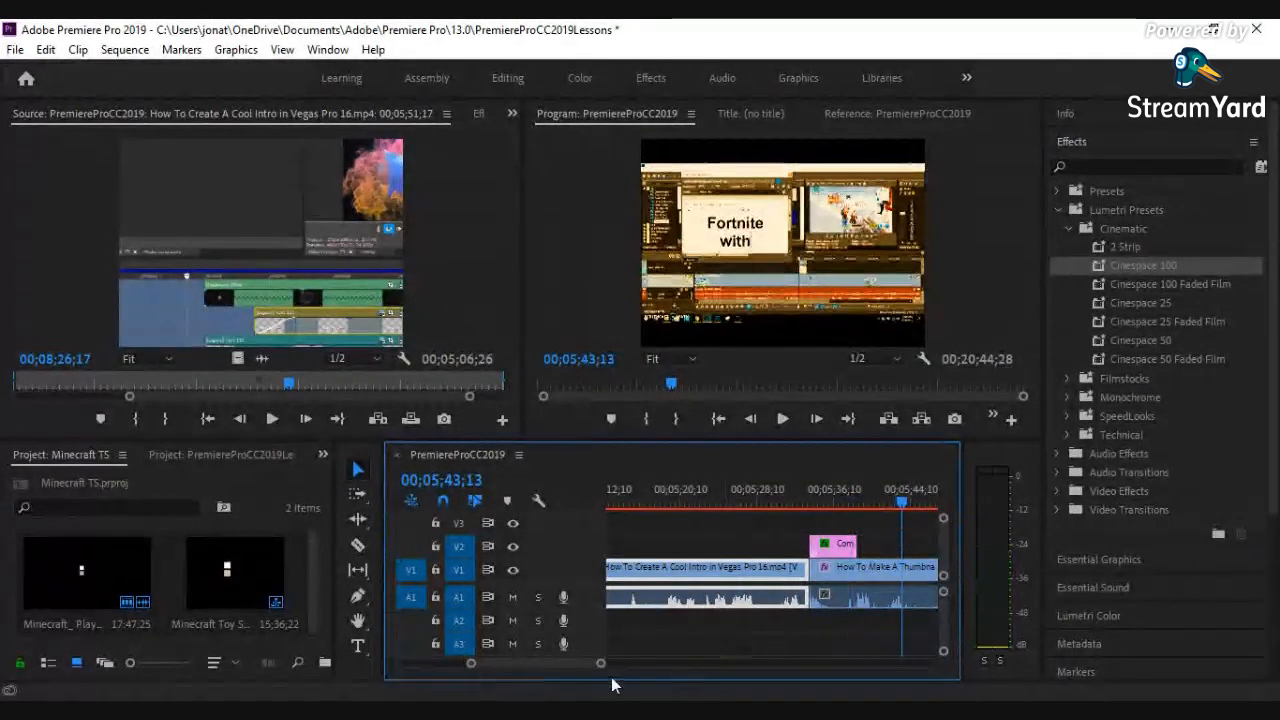
Scale the How To Create clip at 00;06;07;03 to the frame size and move the playhead to 00;11;10;02.
drag(600, 664, 804, 666)
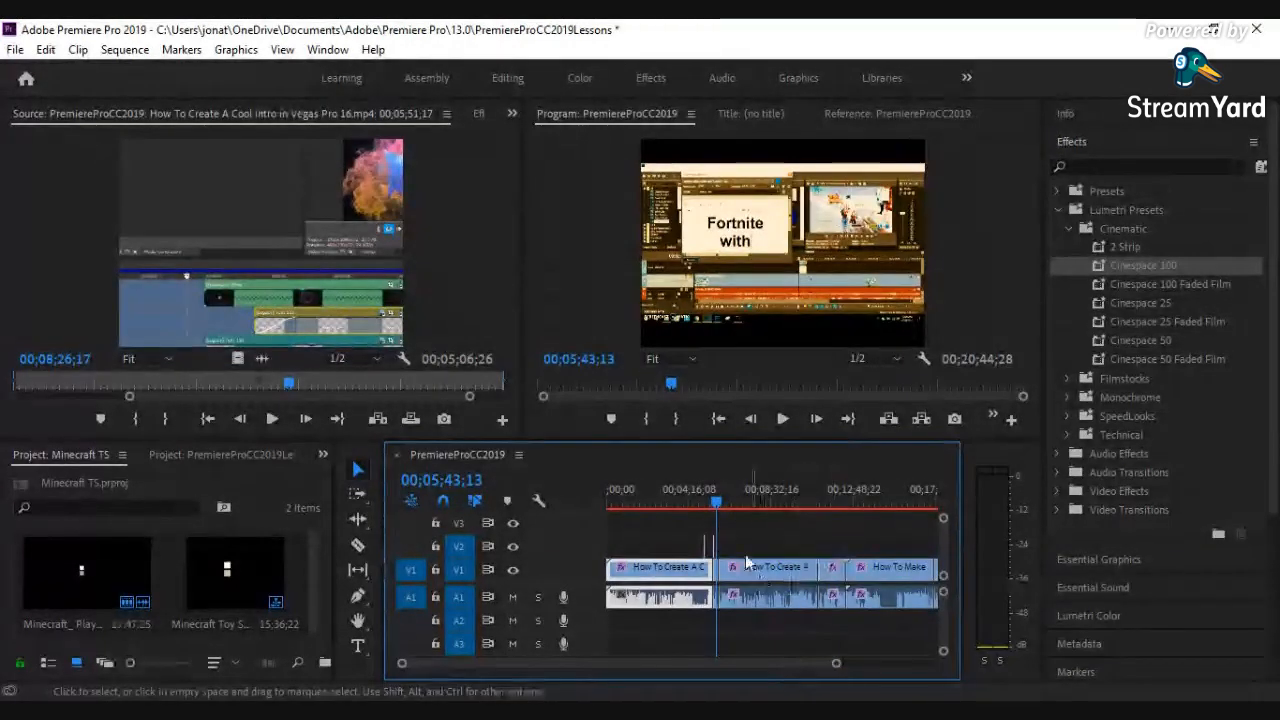
drag(720, 508, 724, 506)
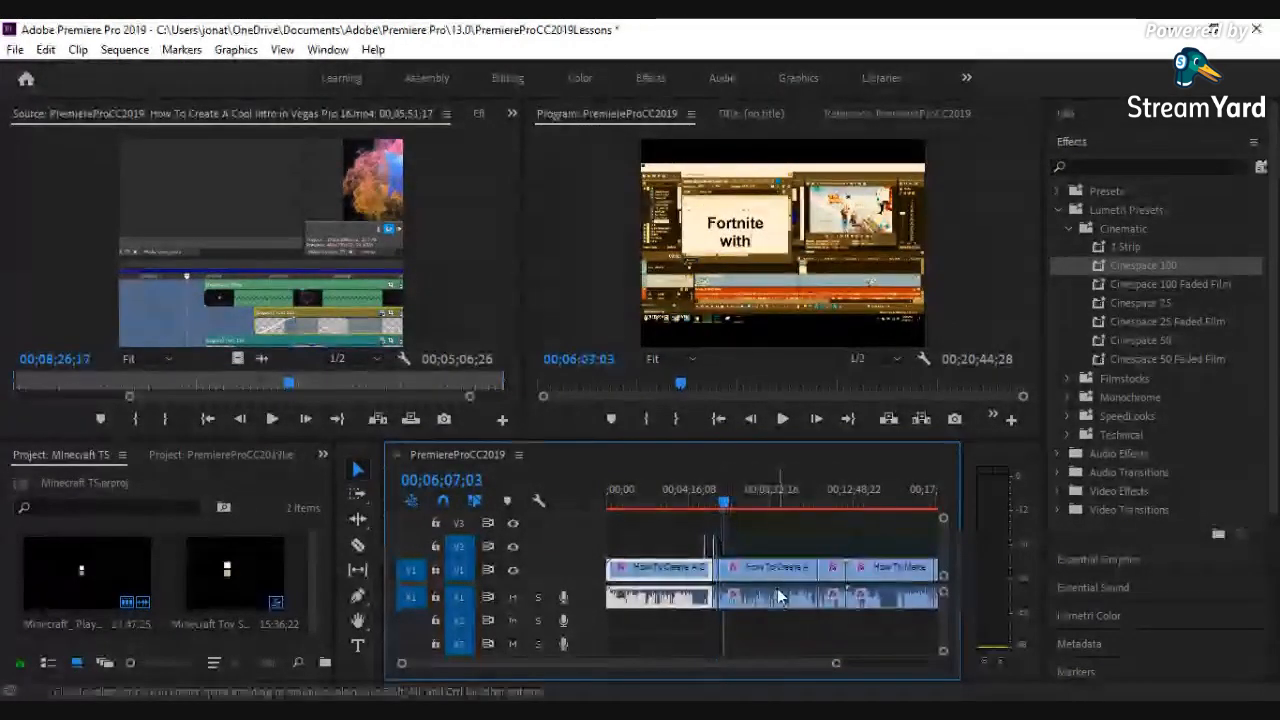
right_click(780, 597)
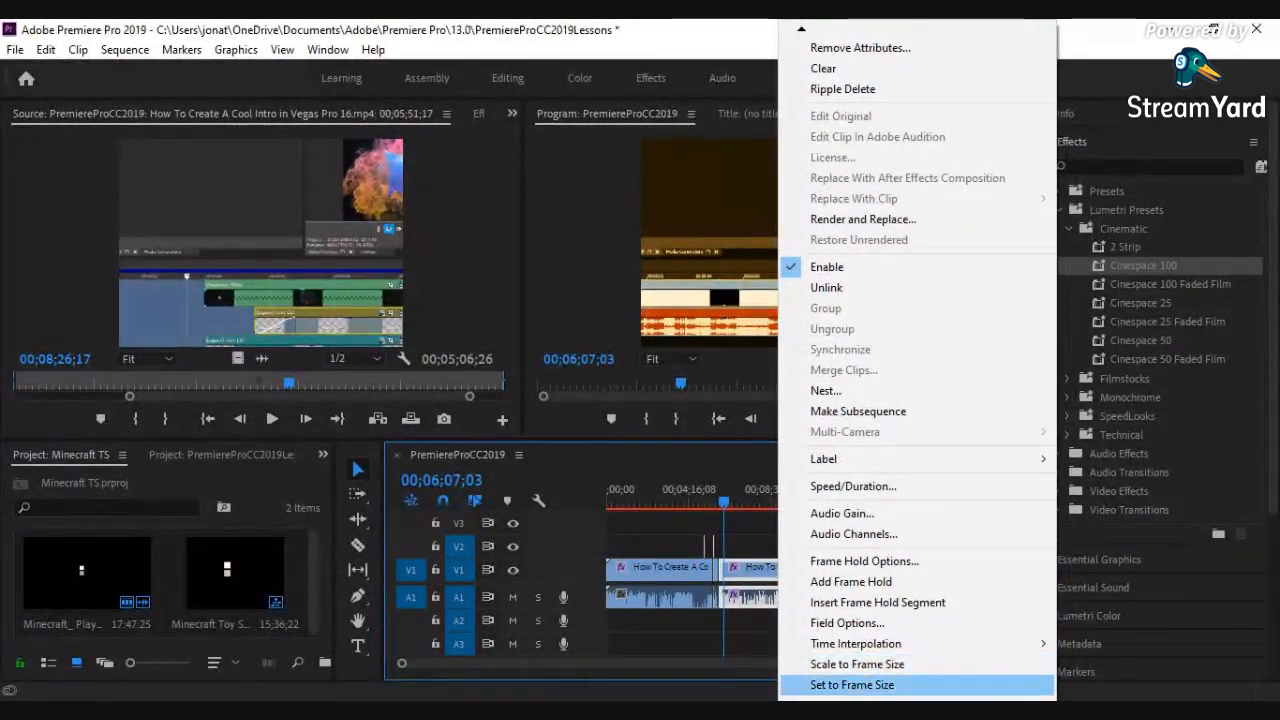
click(826, 666)
drag(725, 506, 822, 545)
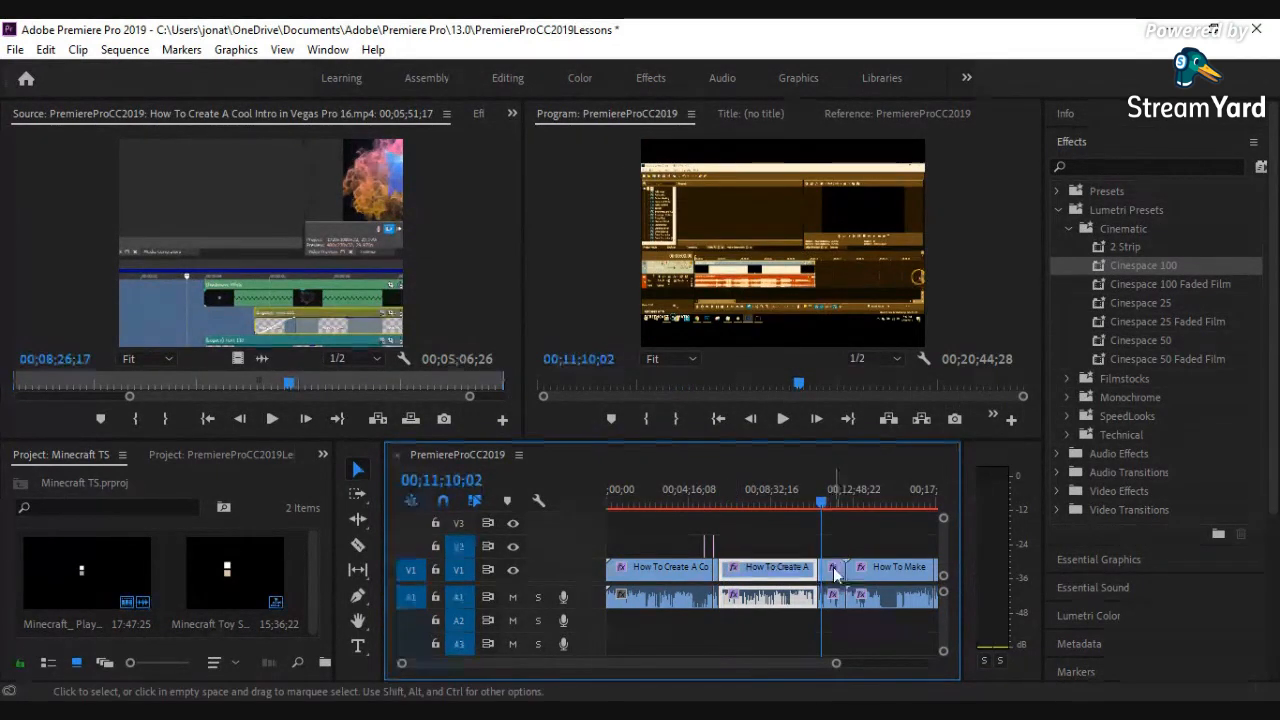
click(834, 570)
click(830, 570)
click(832, 569)
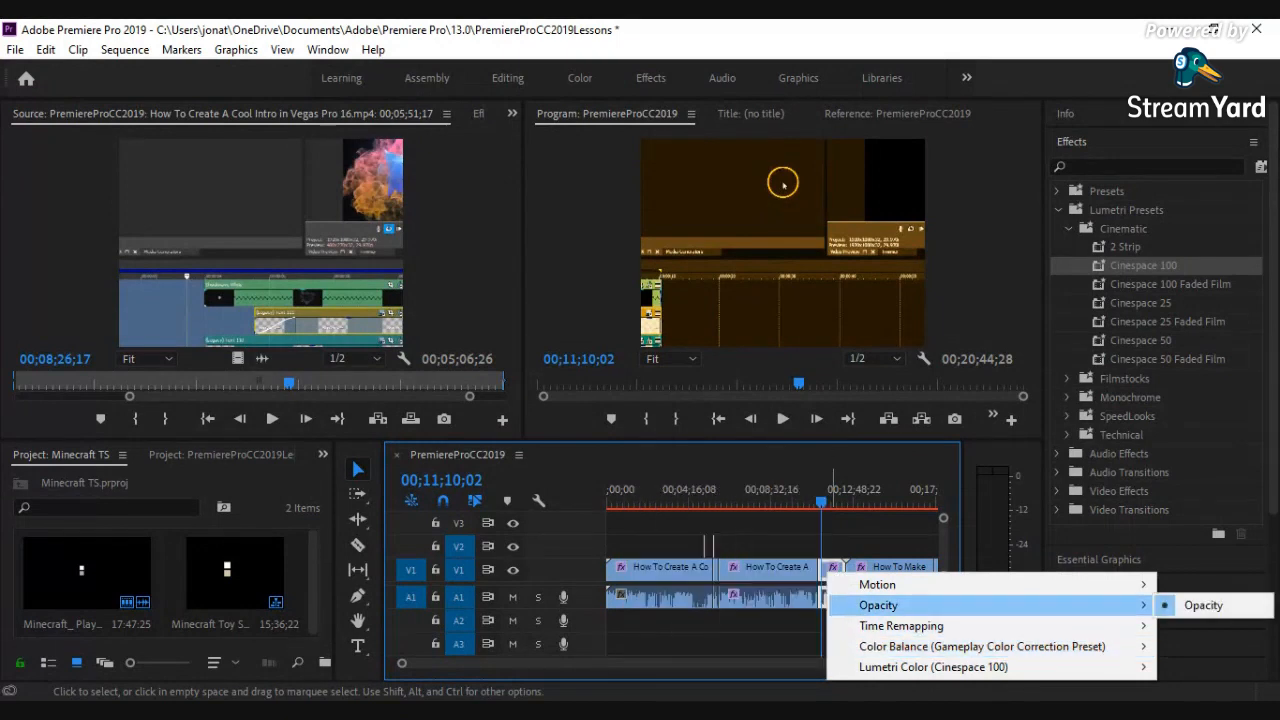
mouse_move(933, 667)
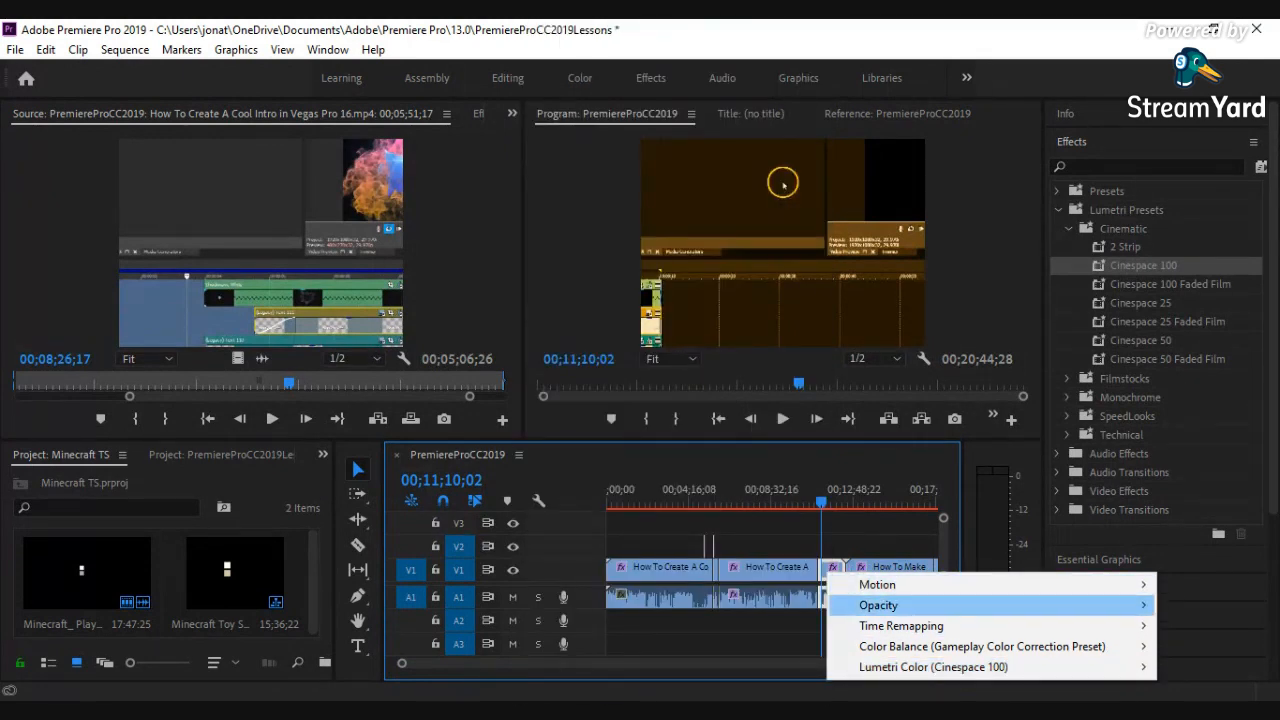
click(829, 570)
click(825, 565)
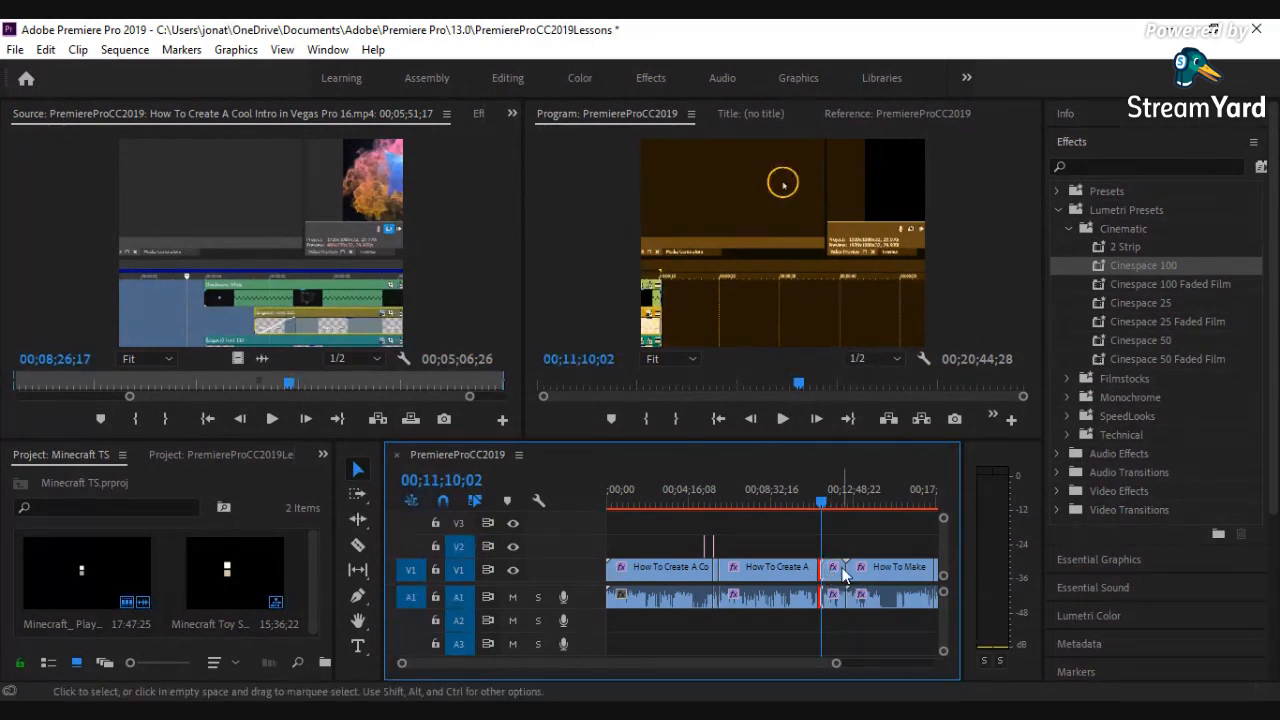
click(836, 570)
mouse_move(845, 584)
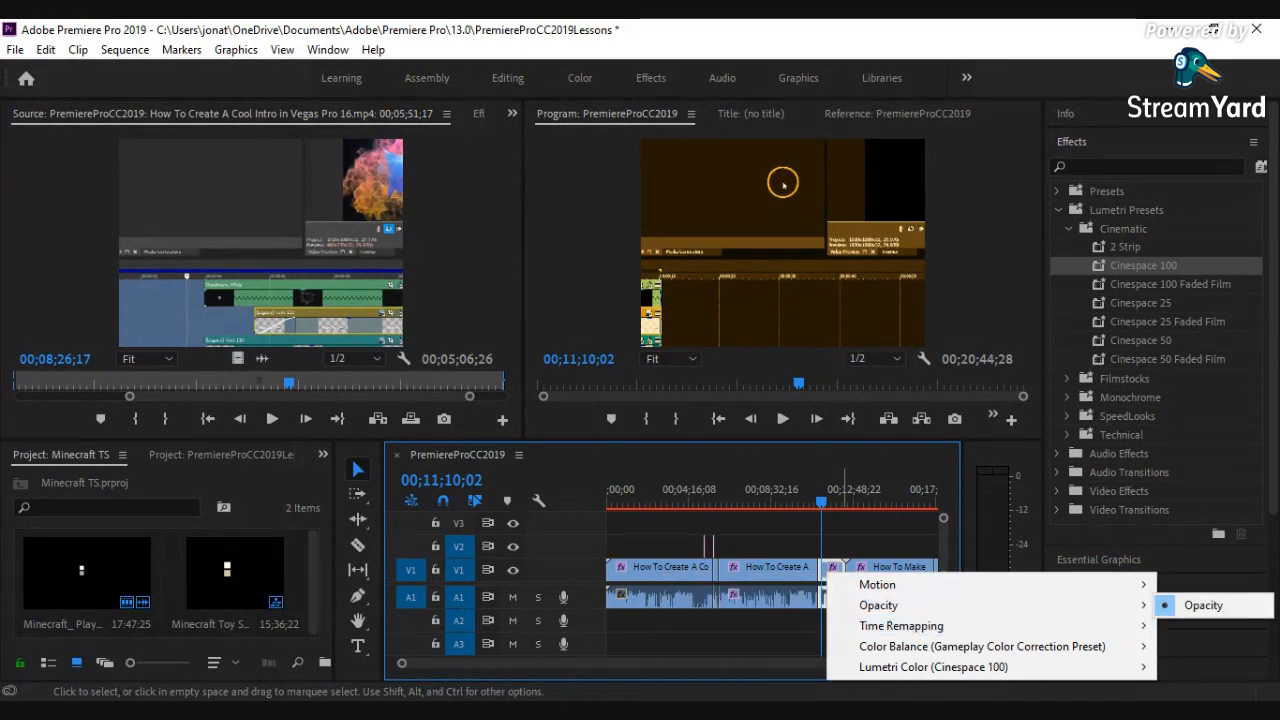
click(822, 568)
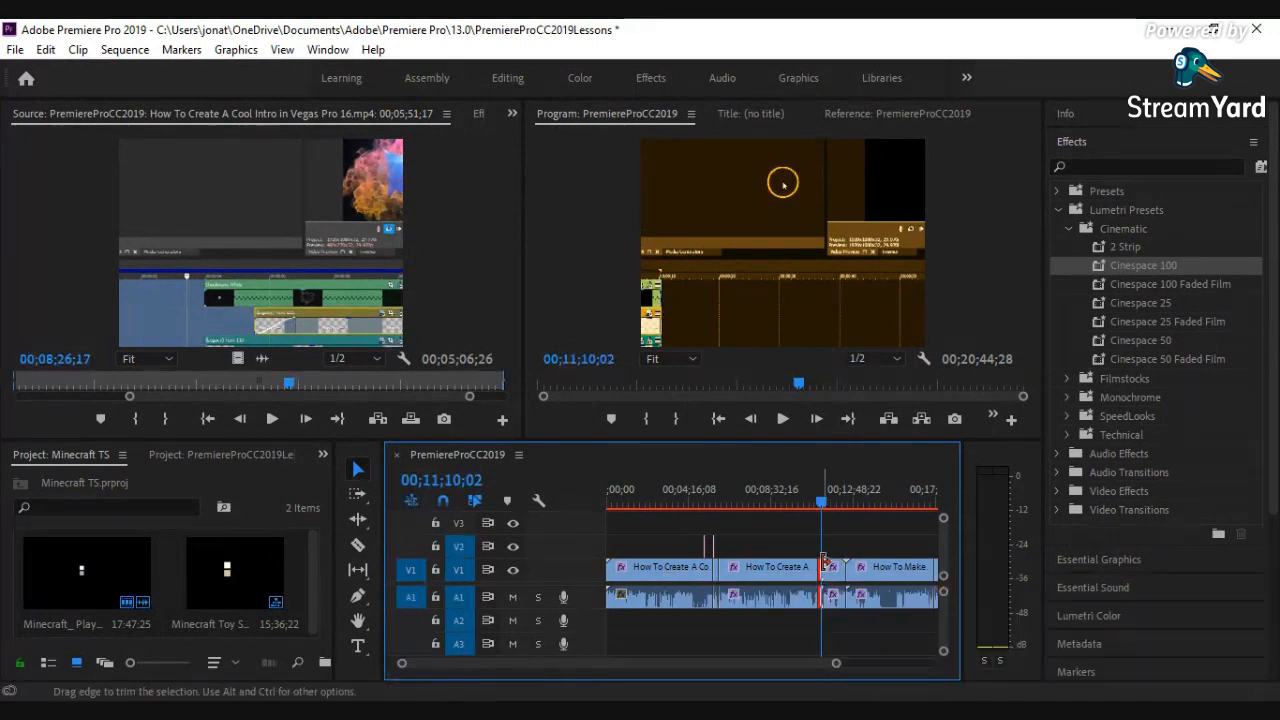
click(830, 575)
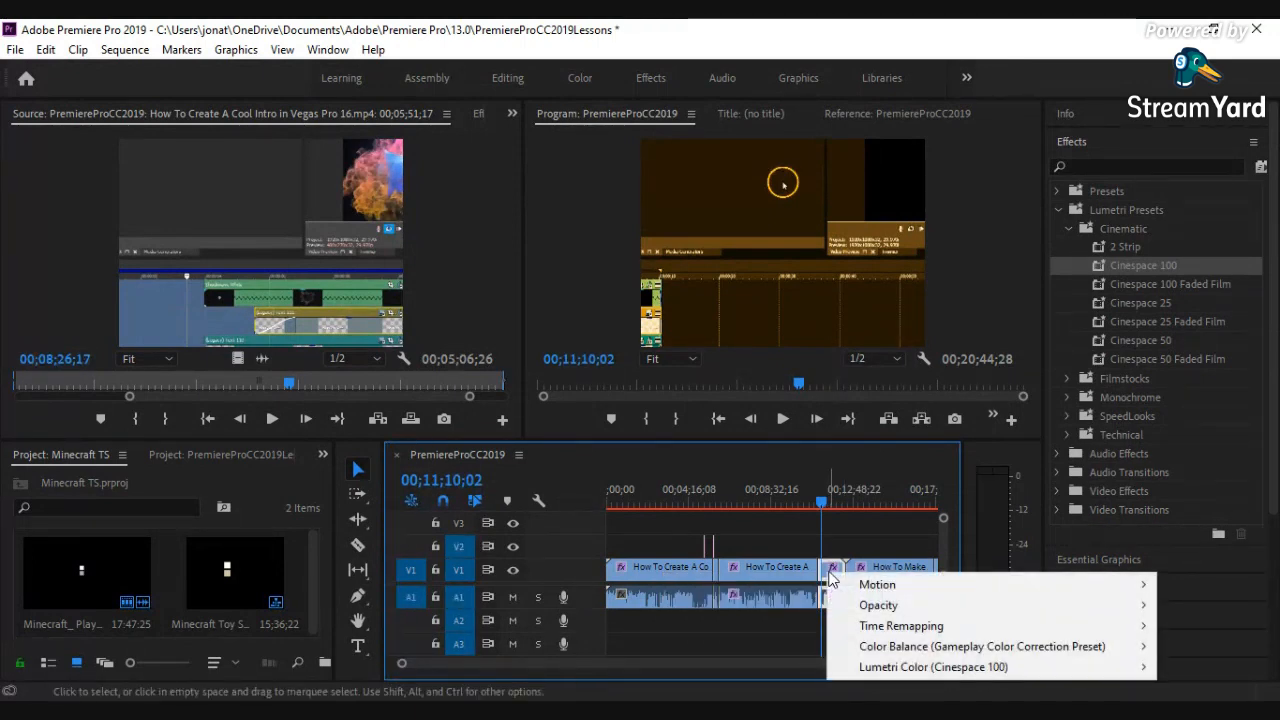
click(727, 690)
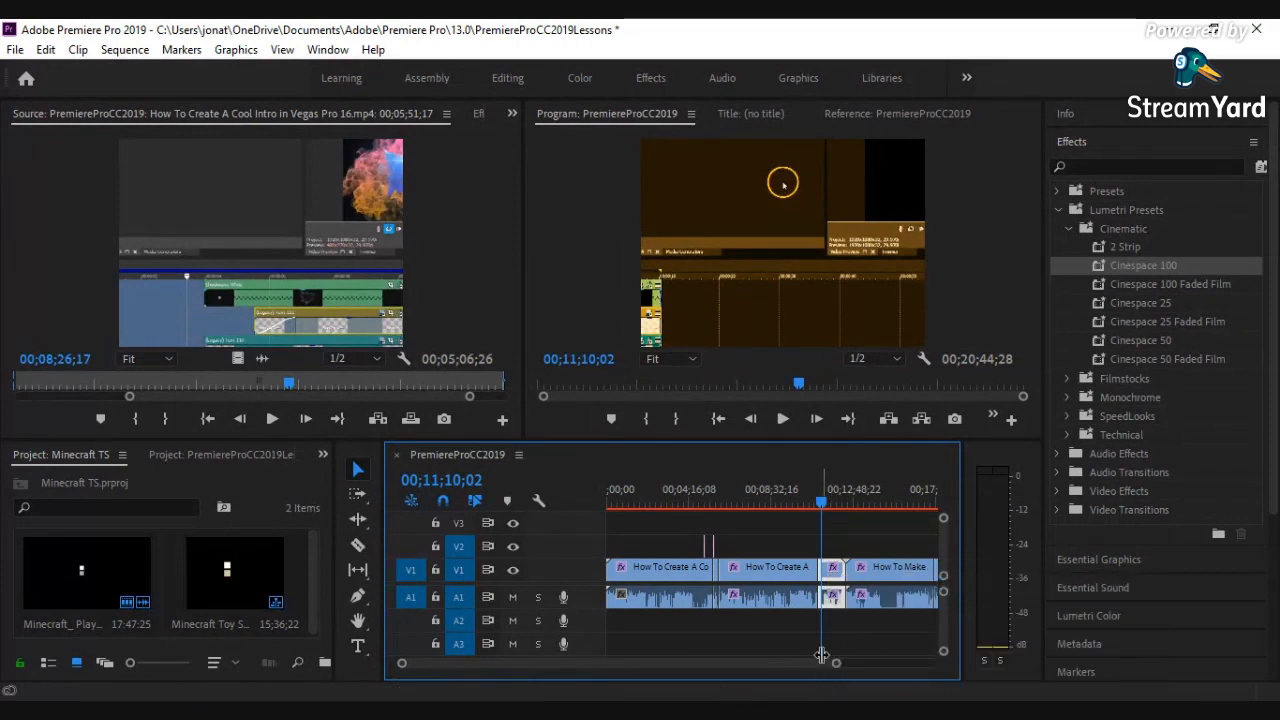
Scale the How To Create A Cool Intro clip at 00;11;10;02 to the frame size.
drag(837, 666, 691, 667)
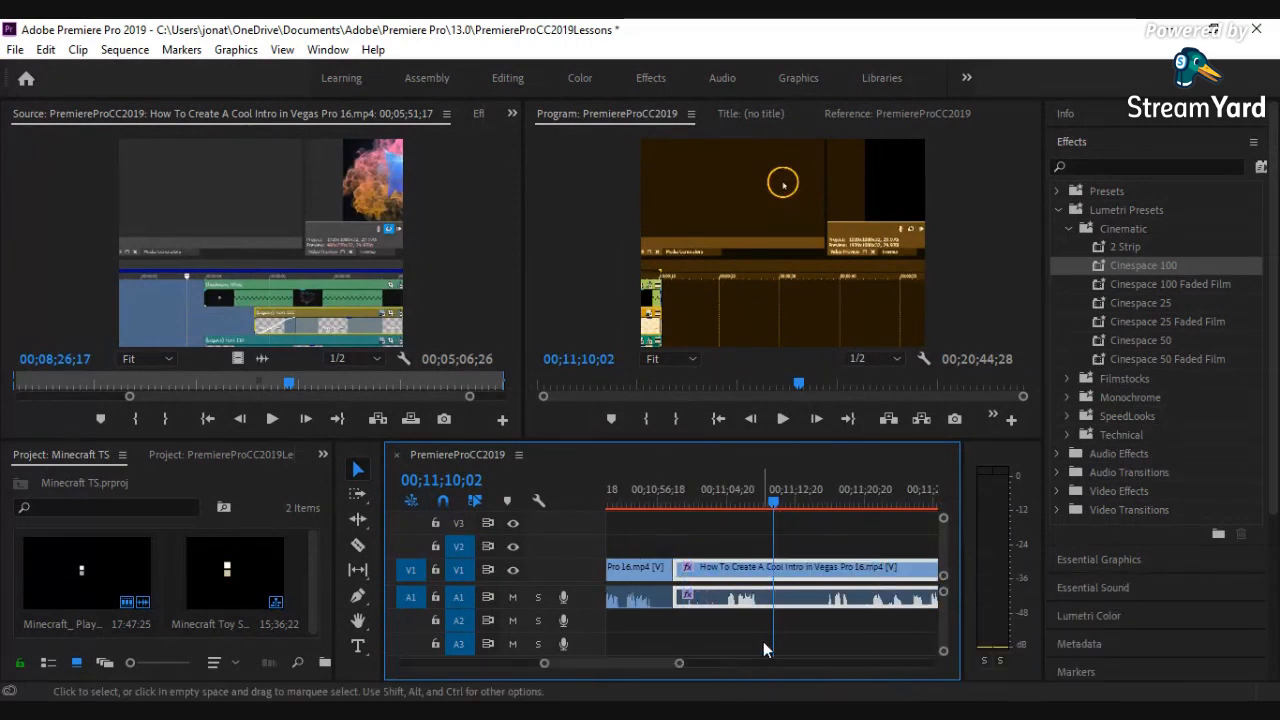
right_click(815, 573)
mouse_move(952, 700)
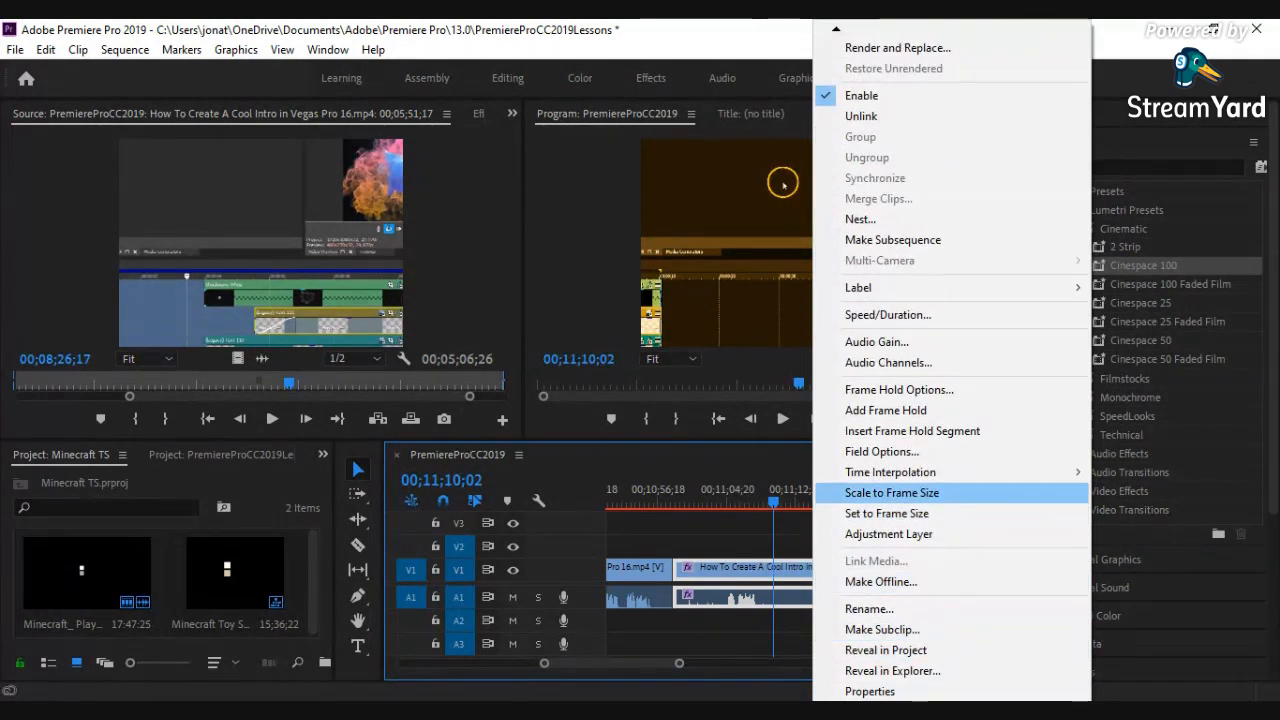
click(891, 492)
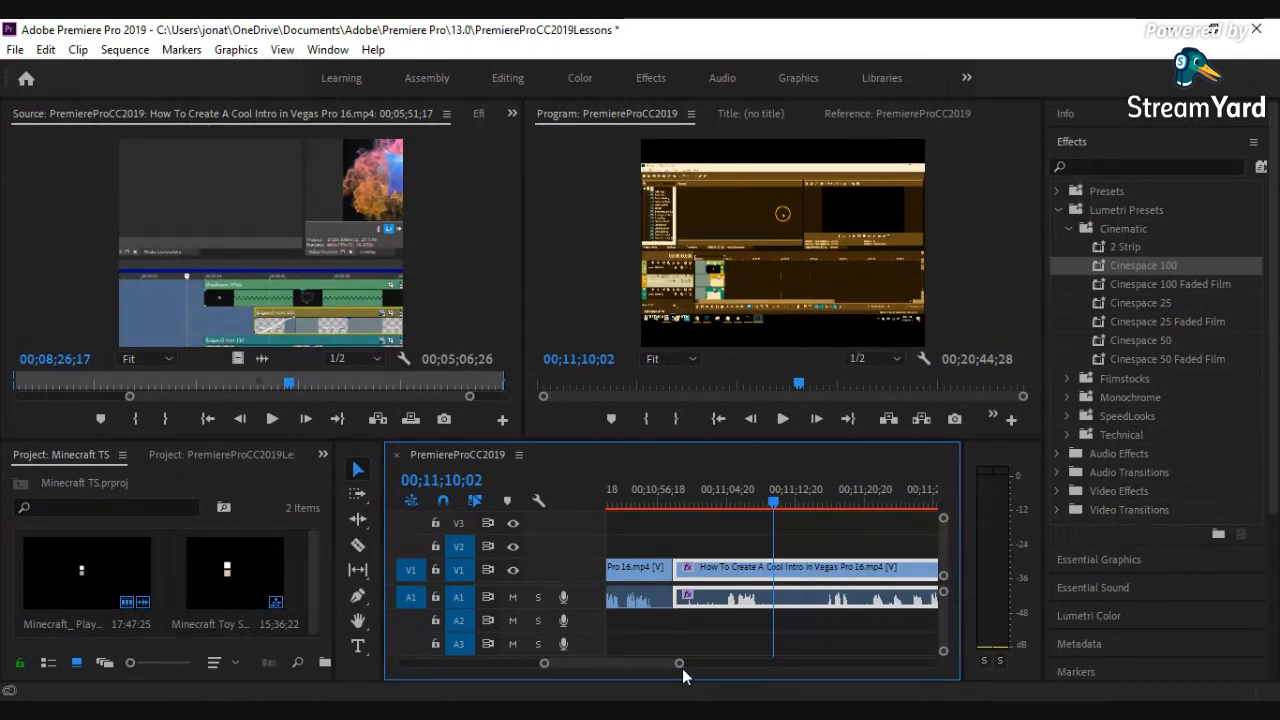
Scale the How To Make A Thumbnail clip at 00;12;54;02 to the frame size.
drag(680, 663, 807, 663)
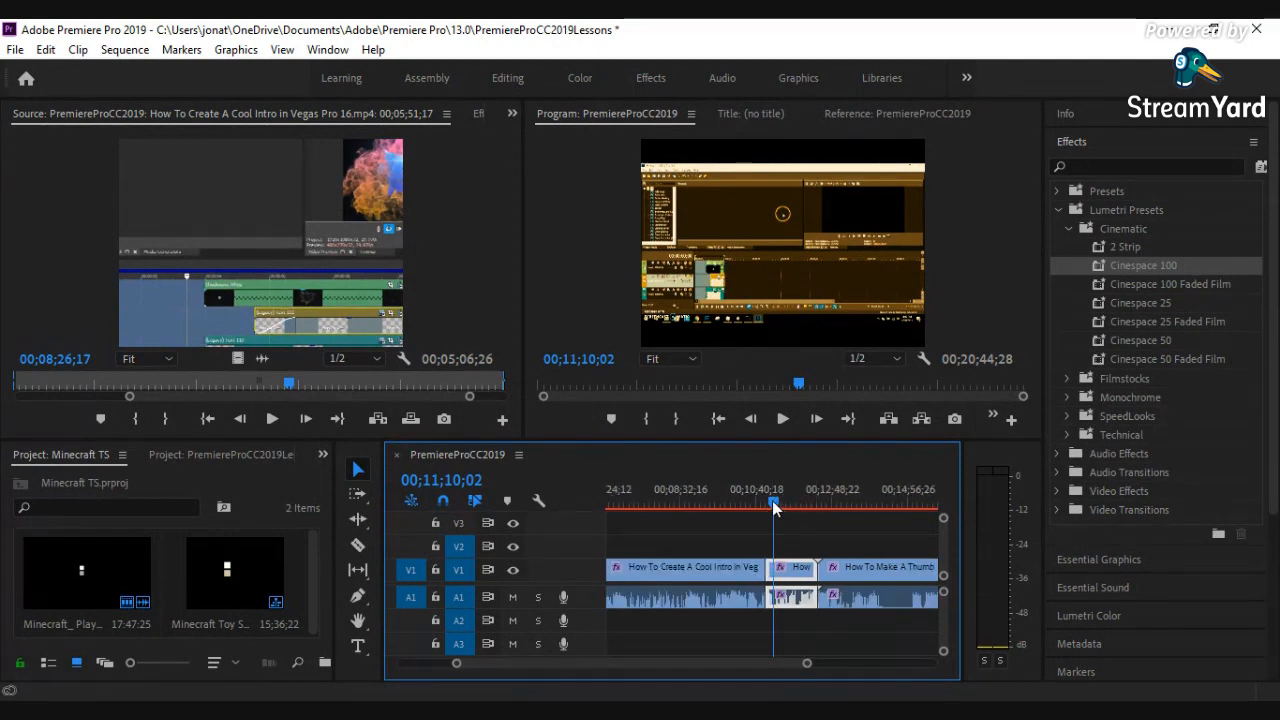
right_click(845, 567)
scroll(925, 685, down, 2)
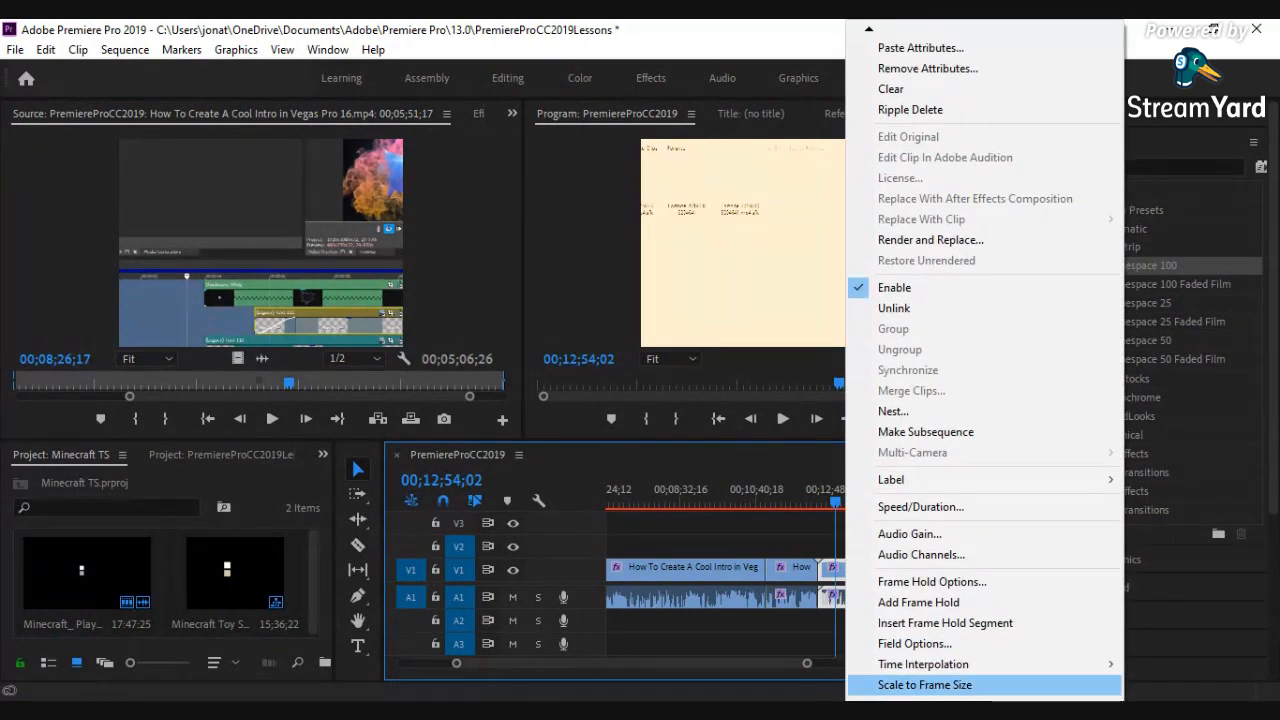
click(925, 685)
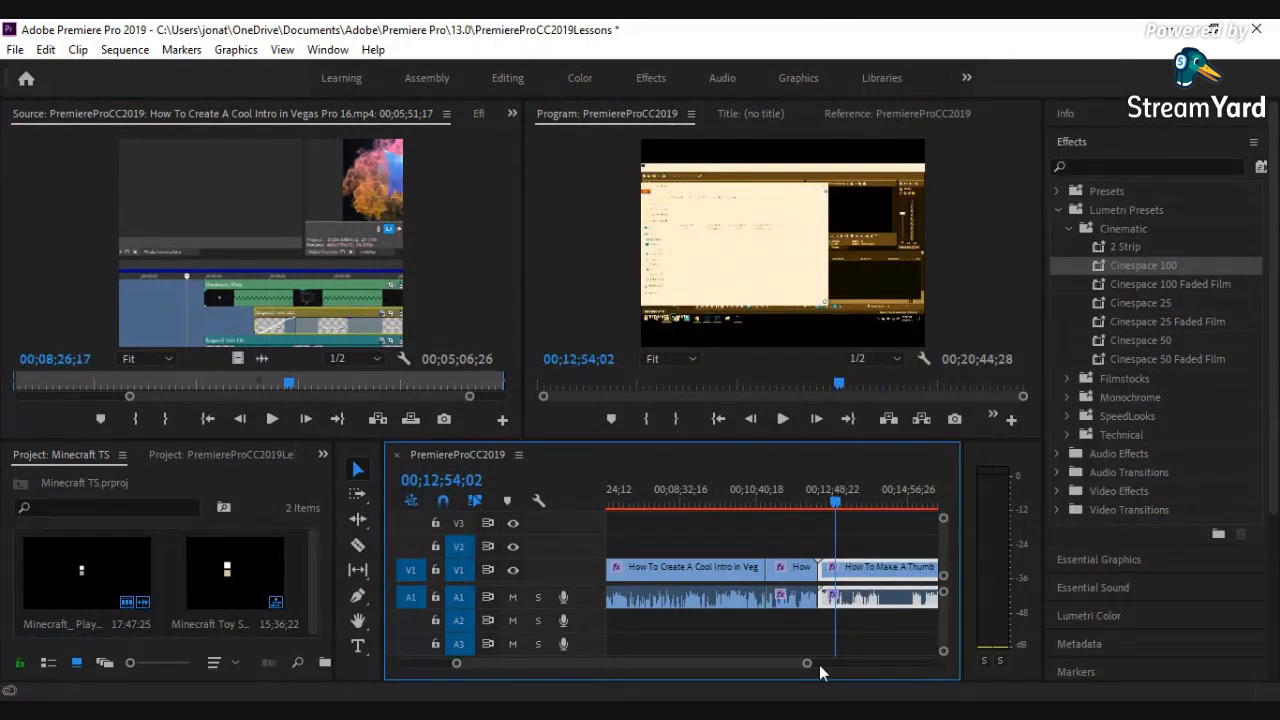
Scale the short clip directly after the How To Make A Thumbnail clip to the frame size.
drag(808, 663, 863, 660)
click(833, 566)
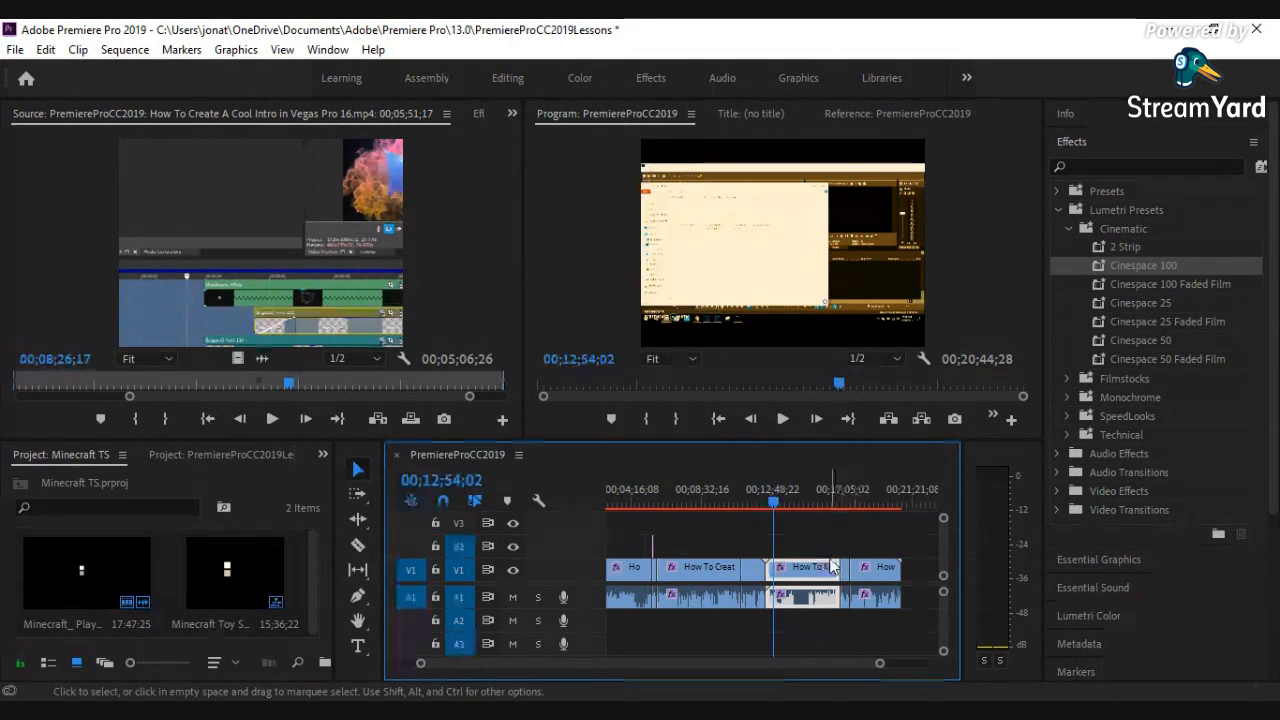
right_click(849, 568)
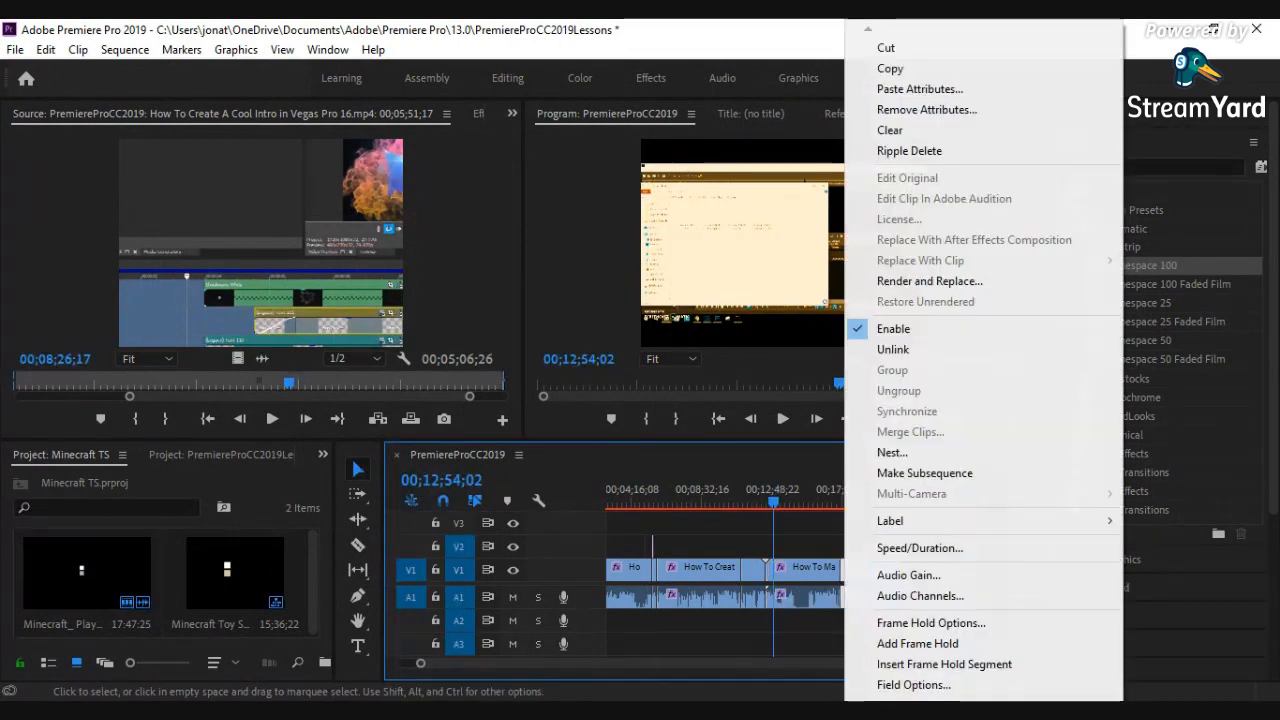
scroll(924, 602, down, 5)
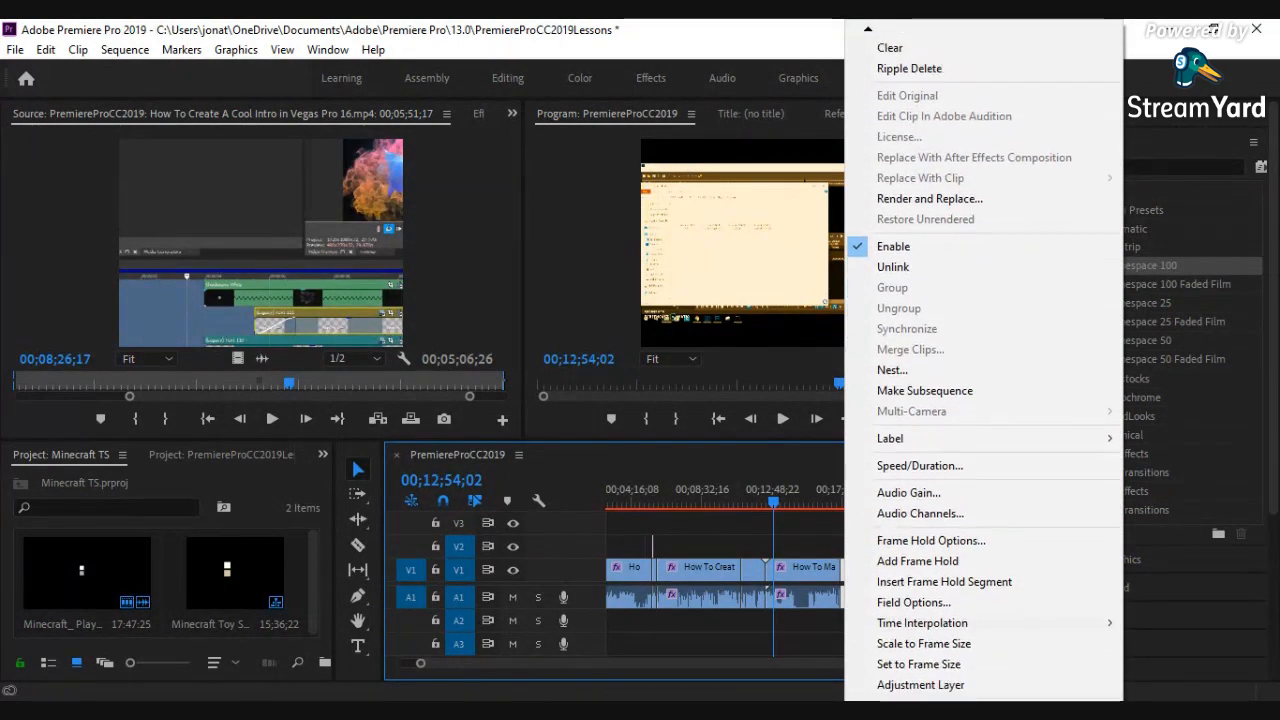
click(924, 602)
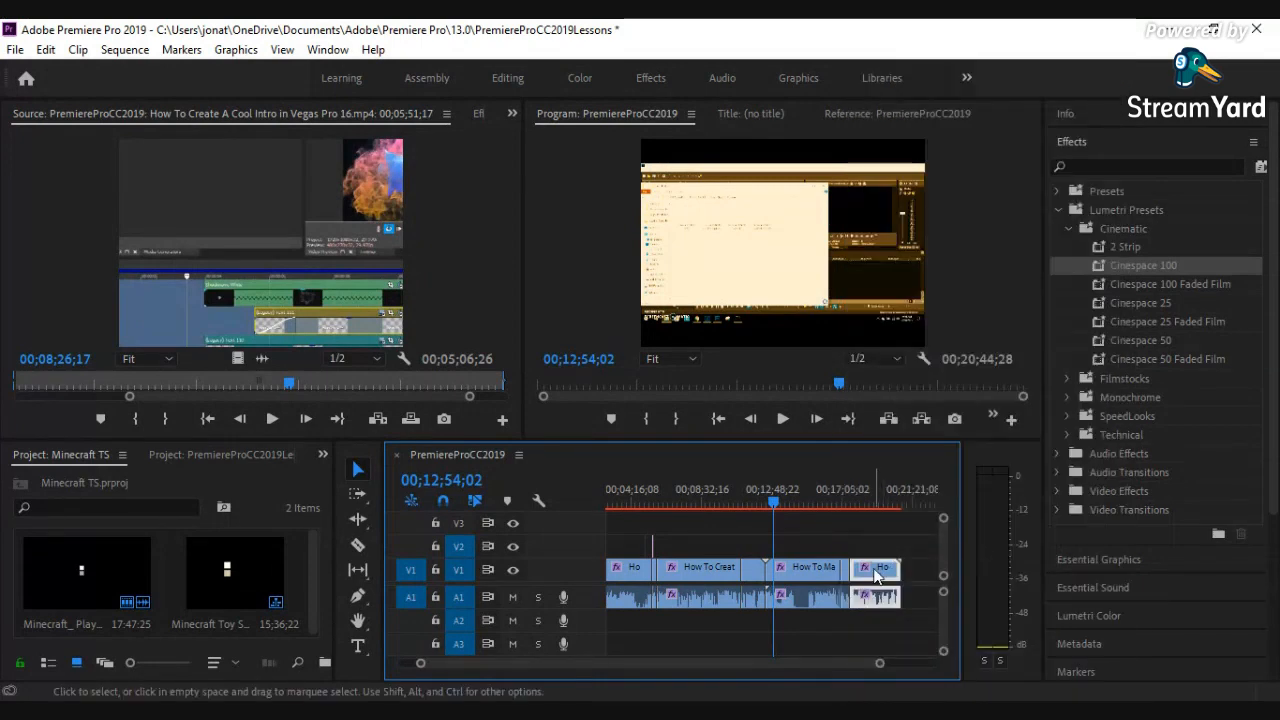
Move the playhead to 00;18;32;25 and scale the last clip on V1 to the frame size.
drag(773, 506, 866, 518)
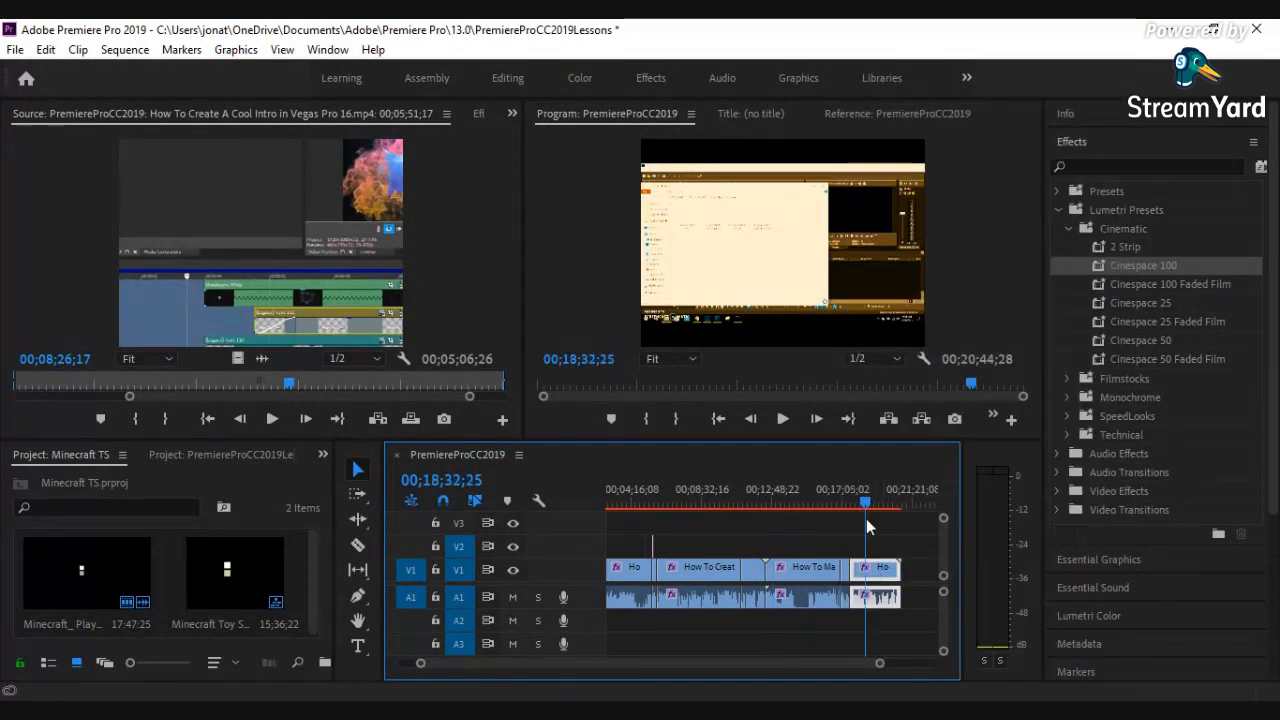
right_click(870, 572)
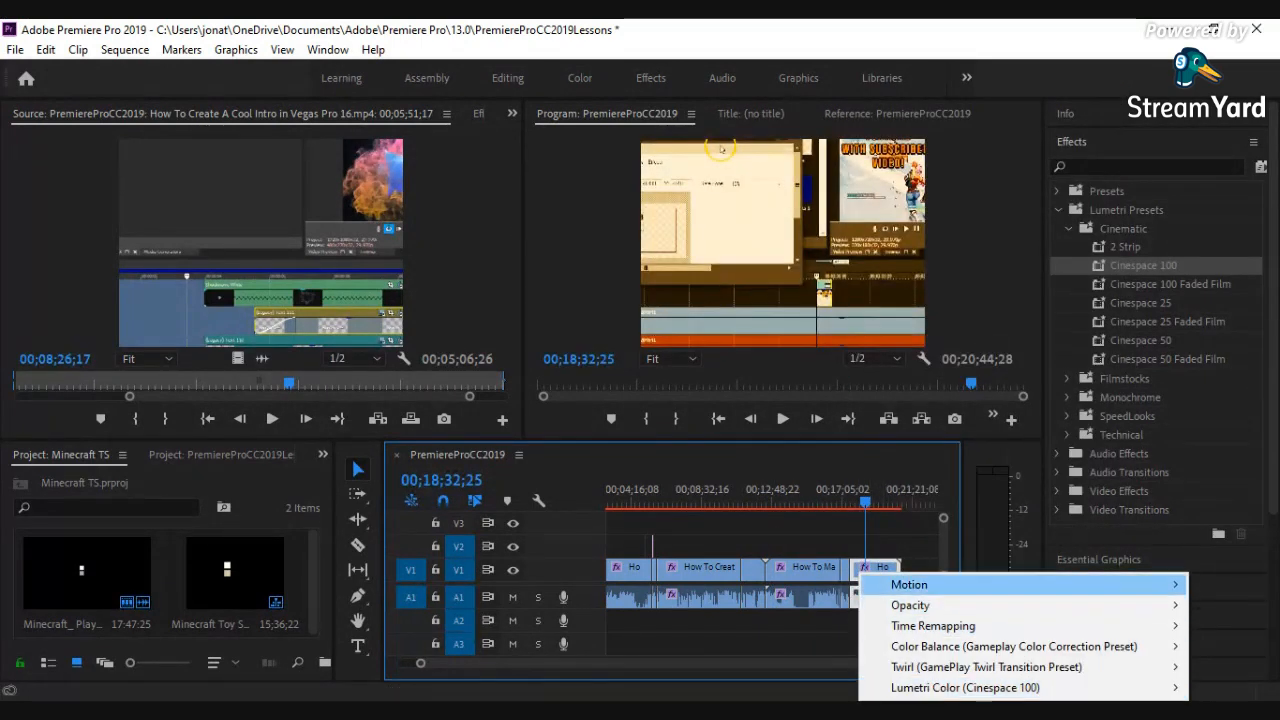
right_click(890, 568)
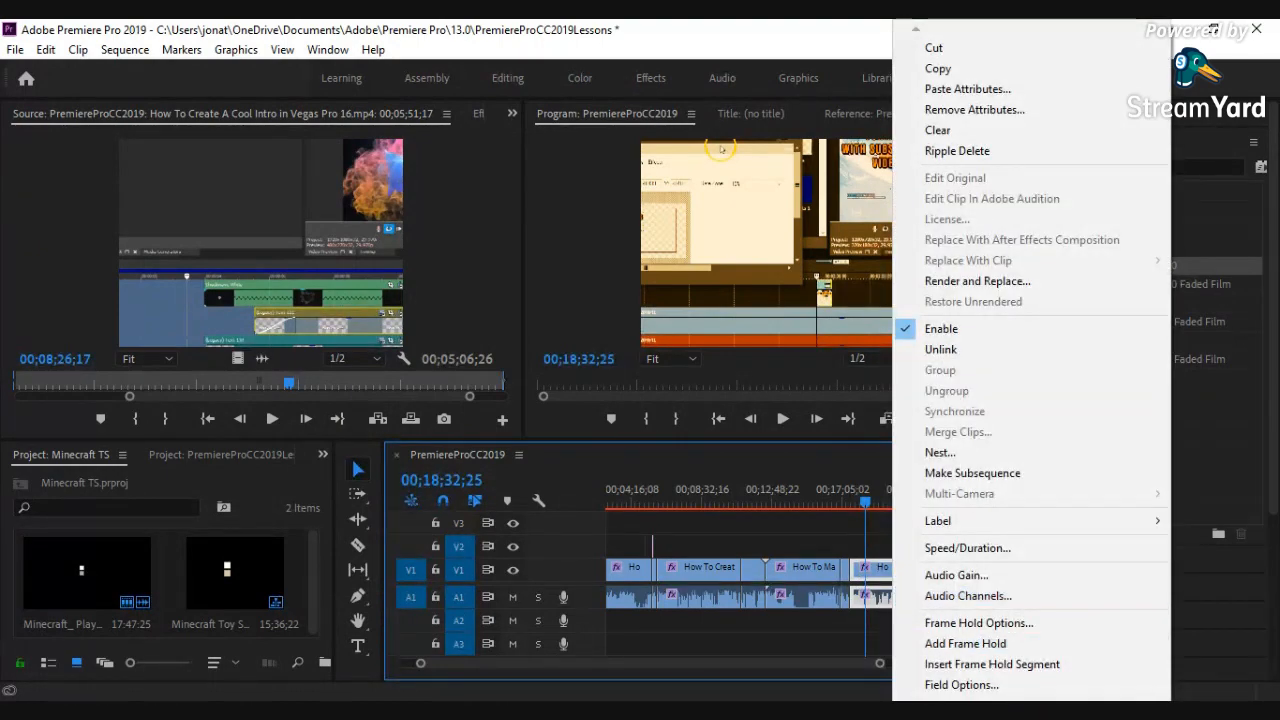
click(862, 570)
click(893, 568)
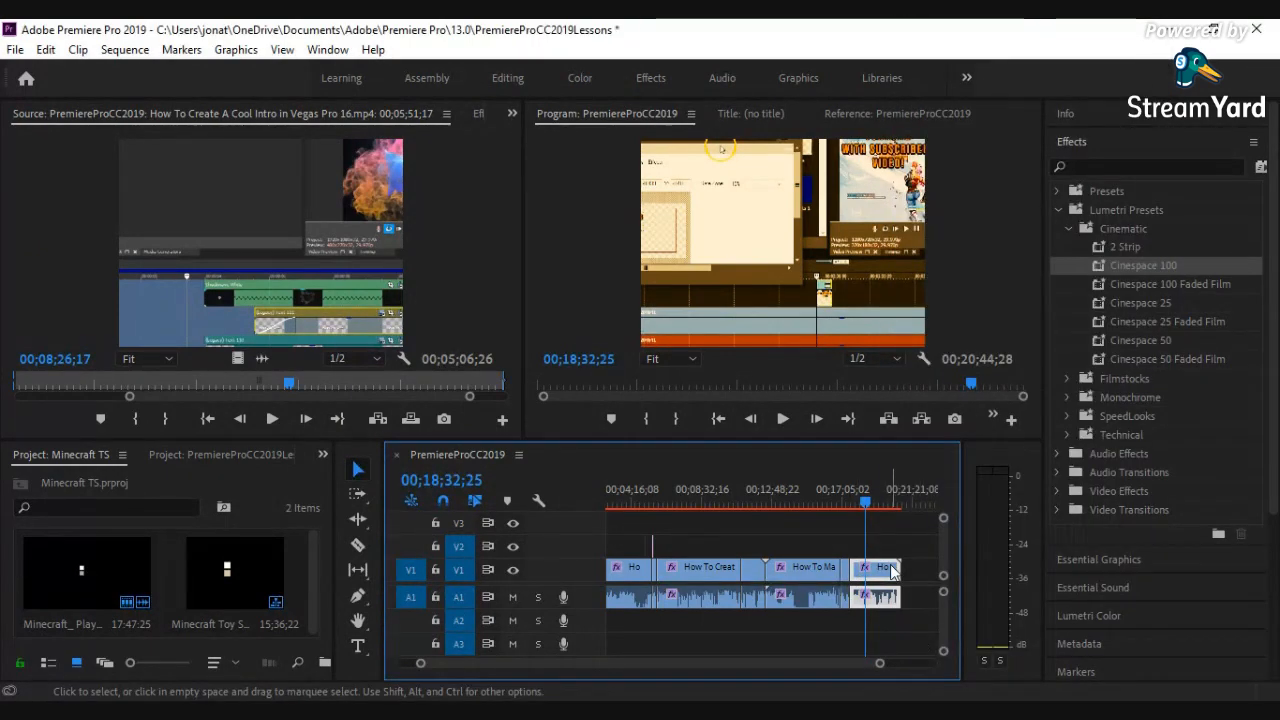
right_click(890, 585)
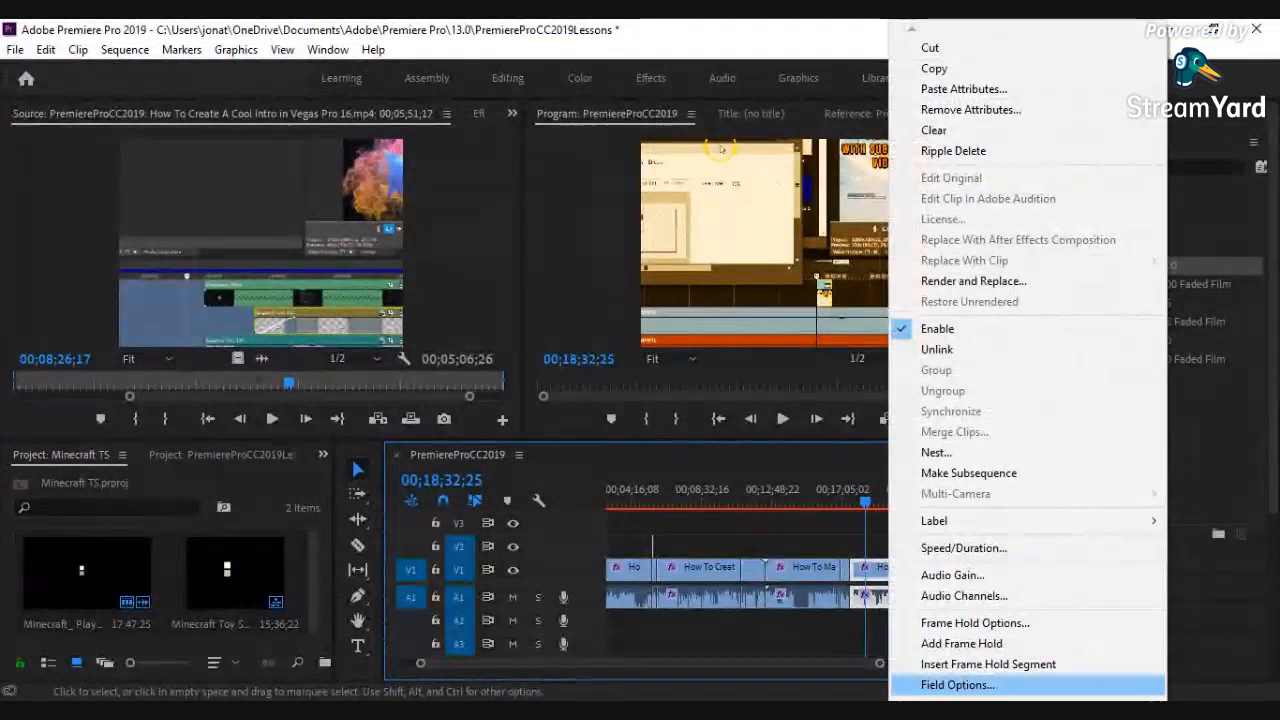
scroll(1000, 600, down, 2)
scroll(1000, 600, down, 2)
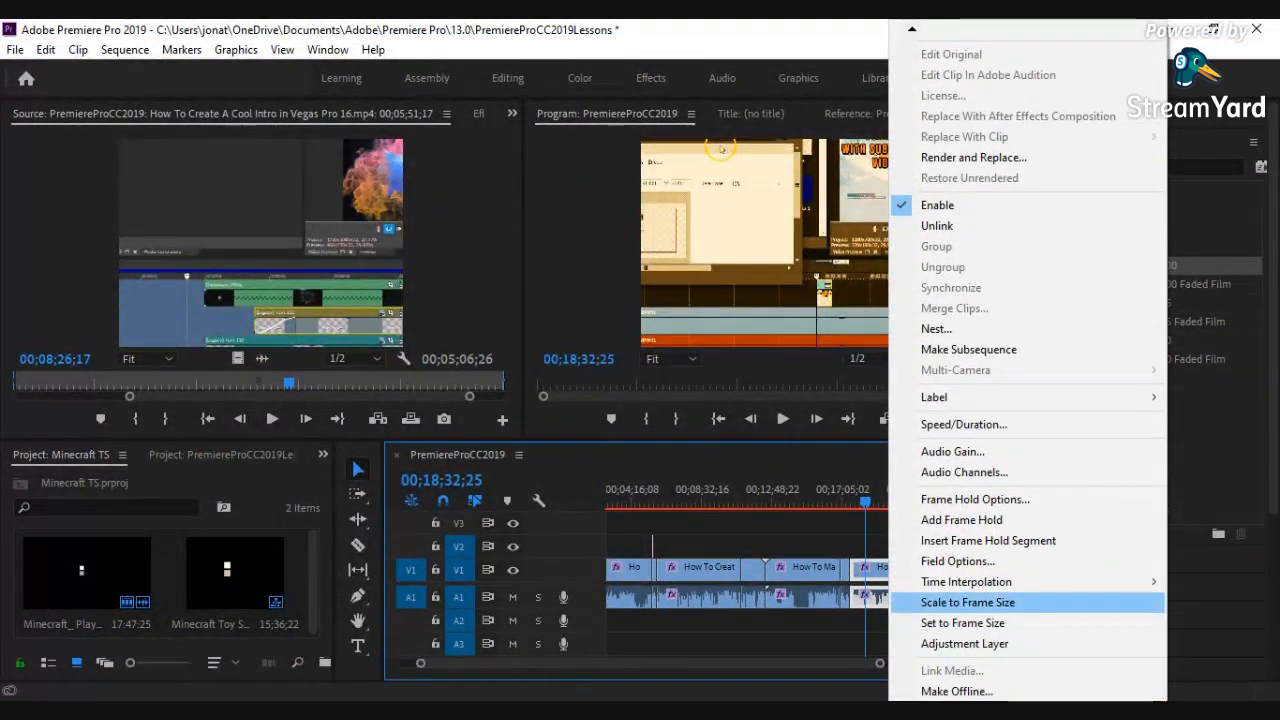
click(960, 603)
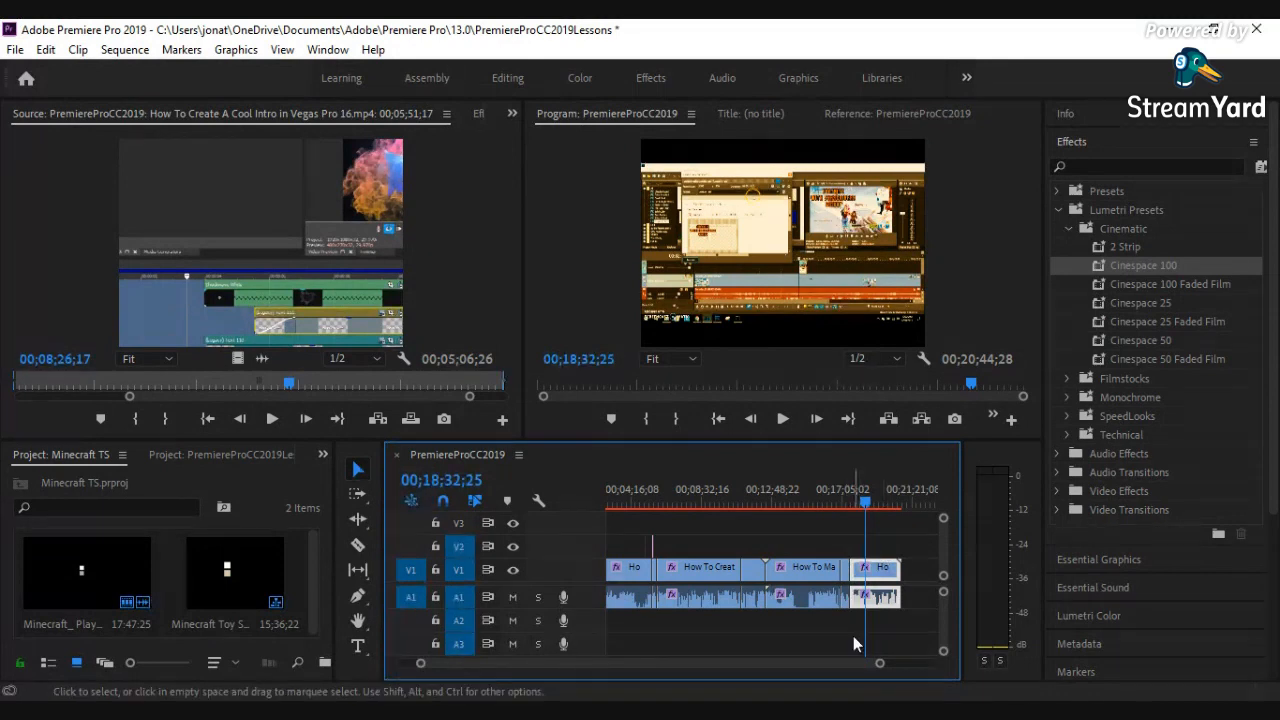
Scrub back through the sequence to preview the clips at 00;09;36;25 and 00;05;35;03.
drag(882, 662, 808, 666)
drag(906, 510, 621, 533)
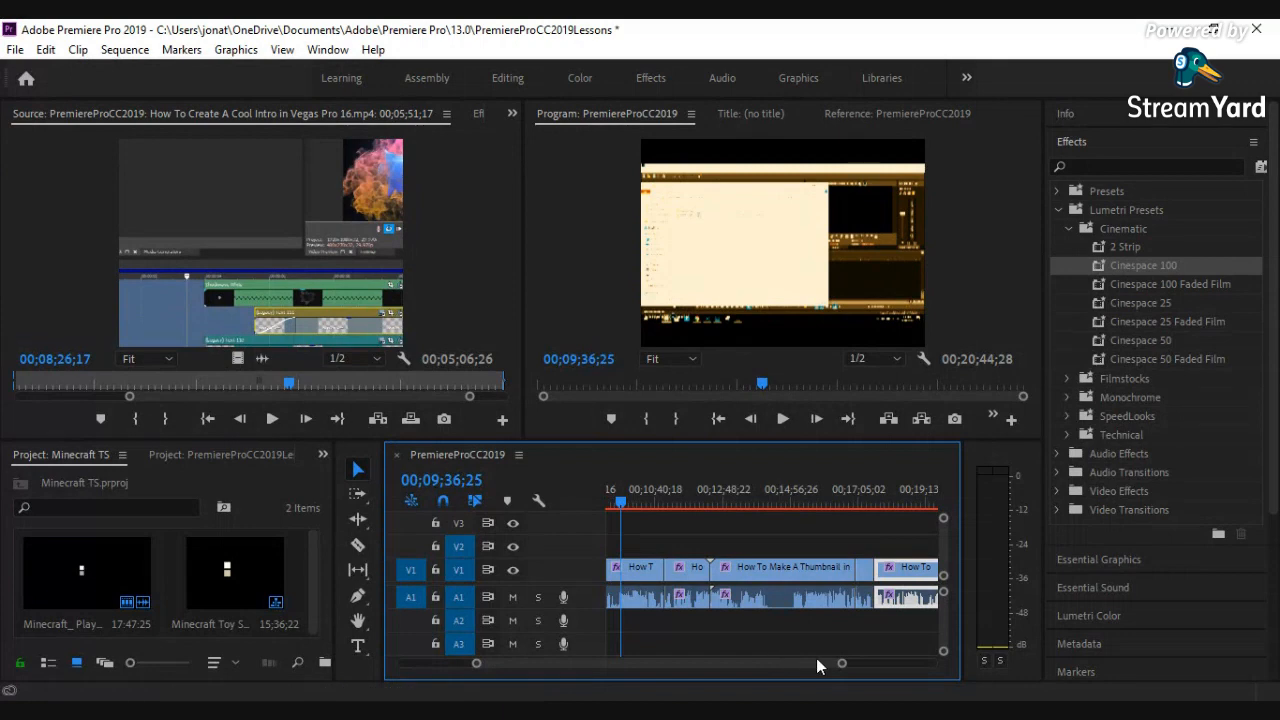
drag(841, 664, 928, 671)
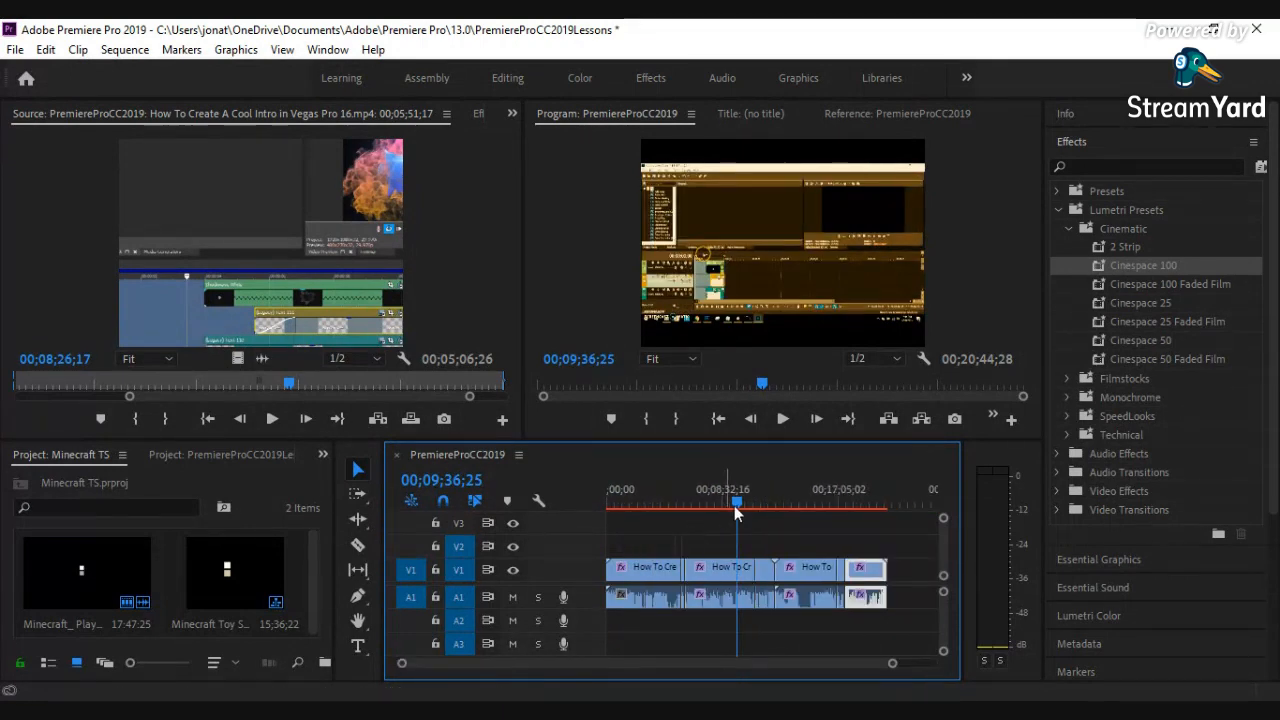
drag(730, 506, 684, 513)
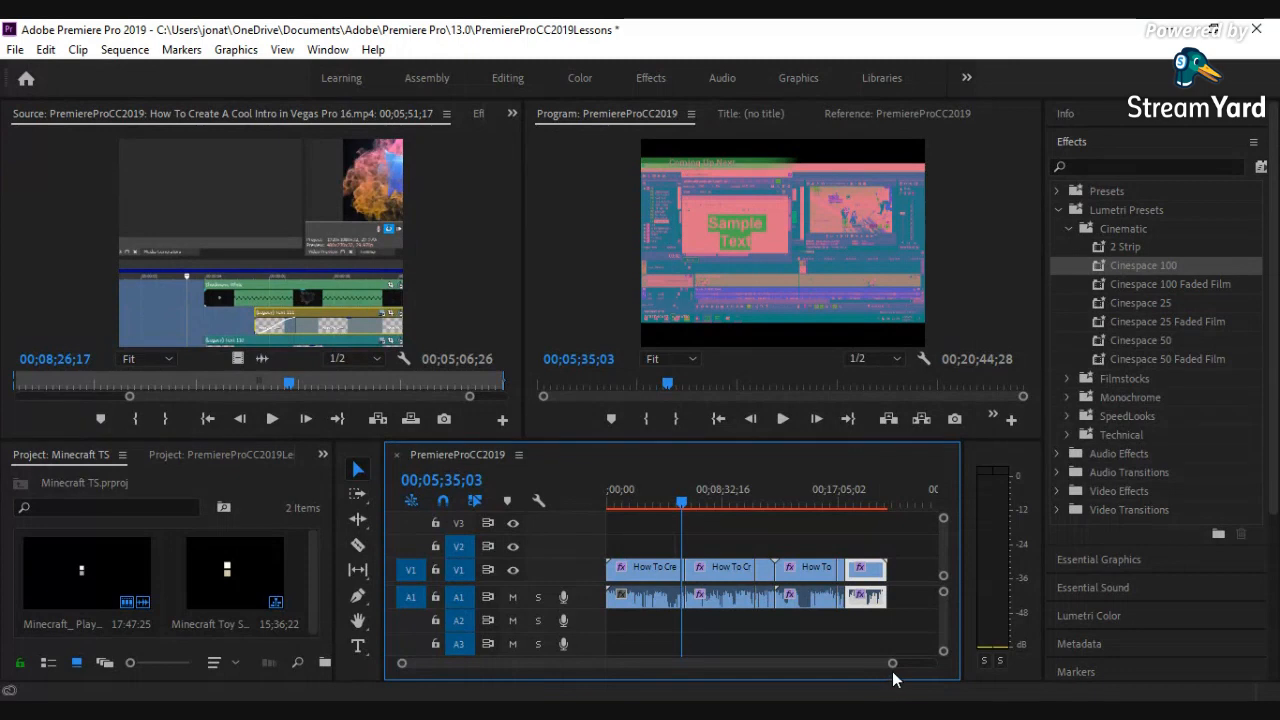
Show the Lumetri Color Active keyframe property on the How To Make A Thumbnail clip at 00;05;35;03, followed by Creative: Intensity.
drag(893, 666, 745, 667)
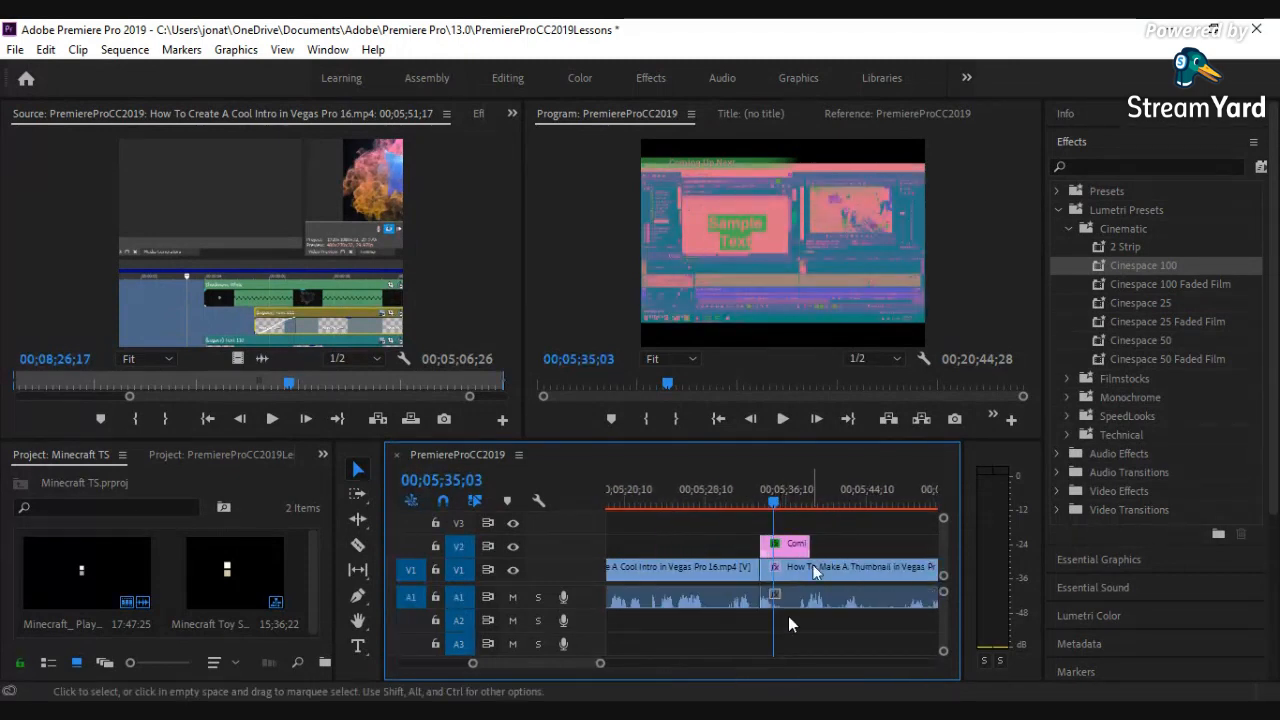
right_click(789, 577)
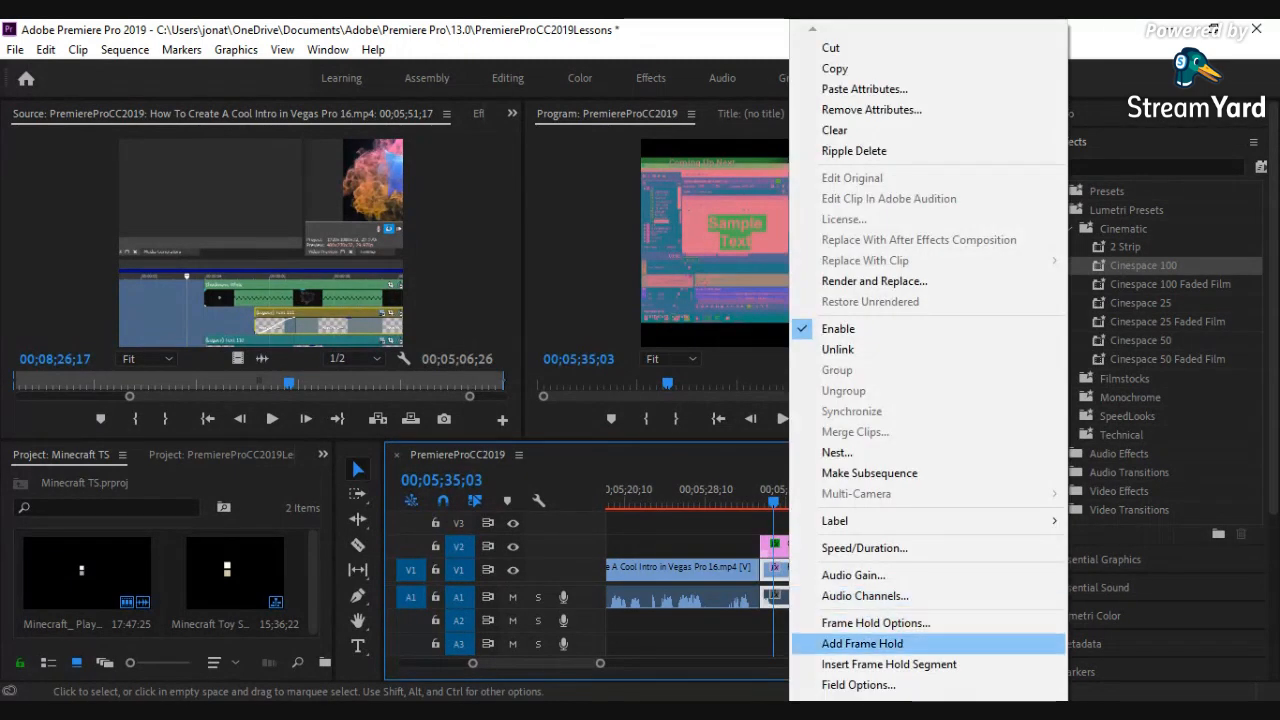
right_click(772, 572)
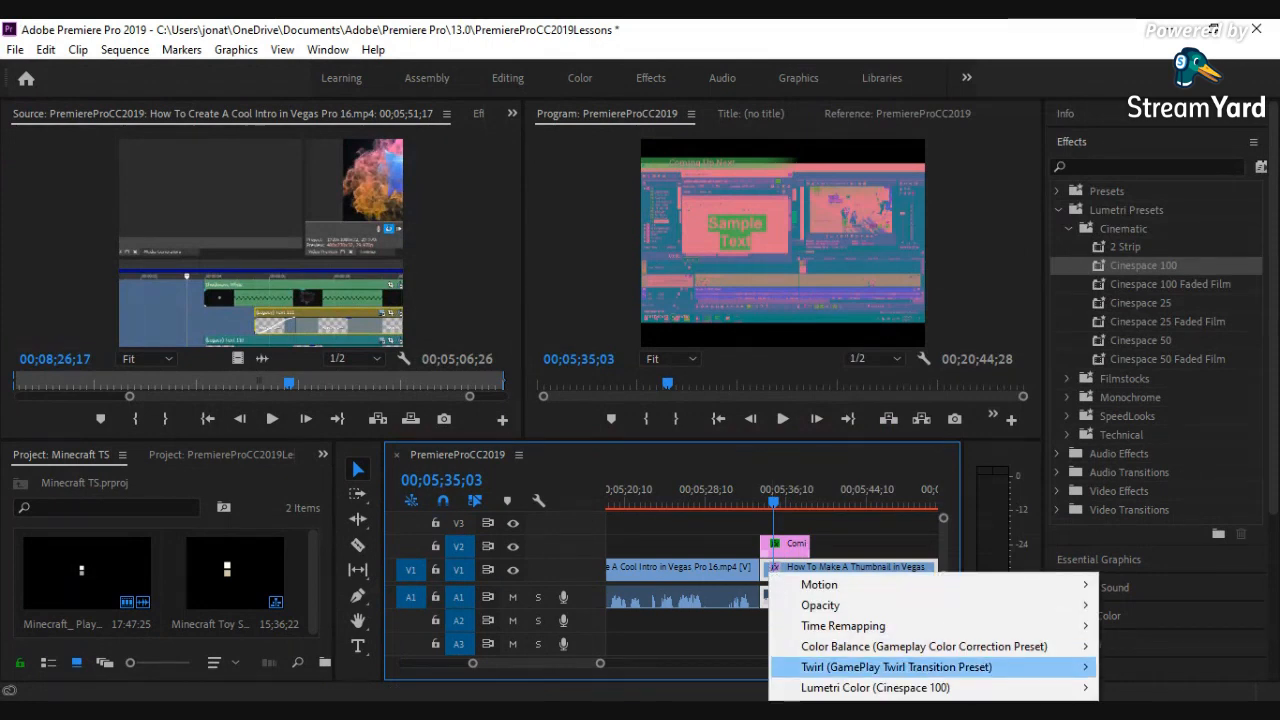
mouse_move(870, 688)
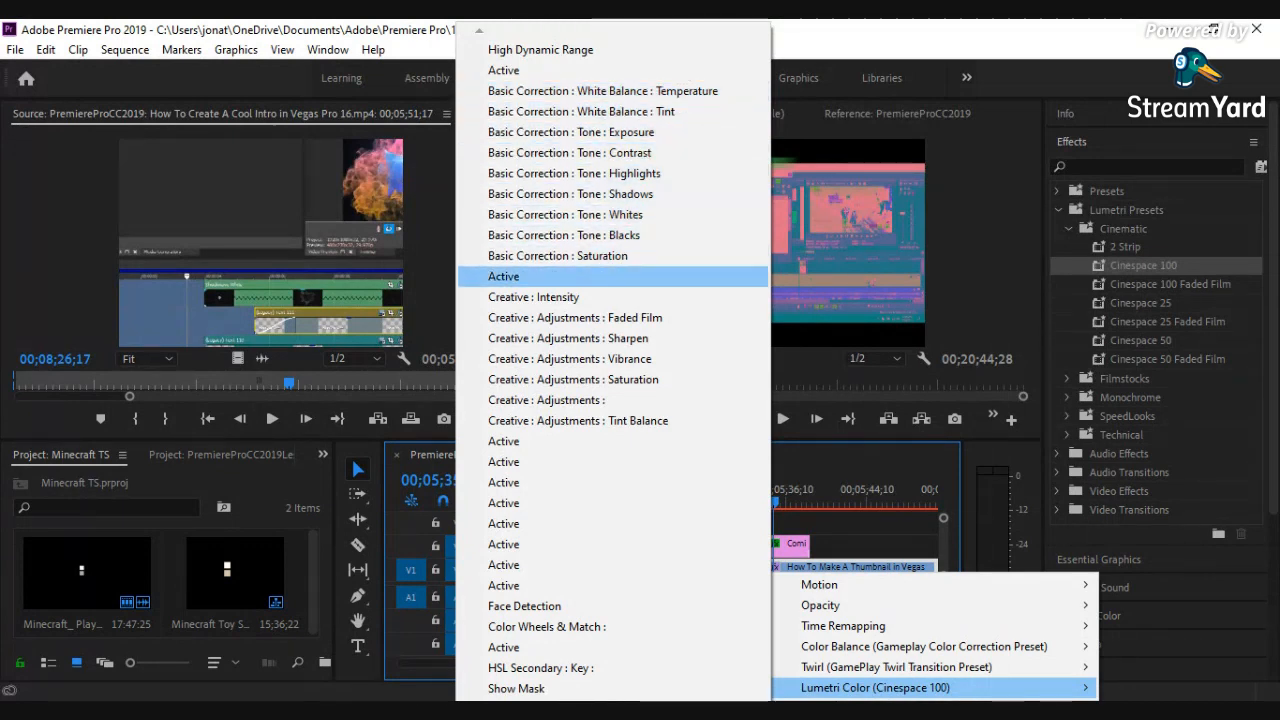
click(550, 278)
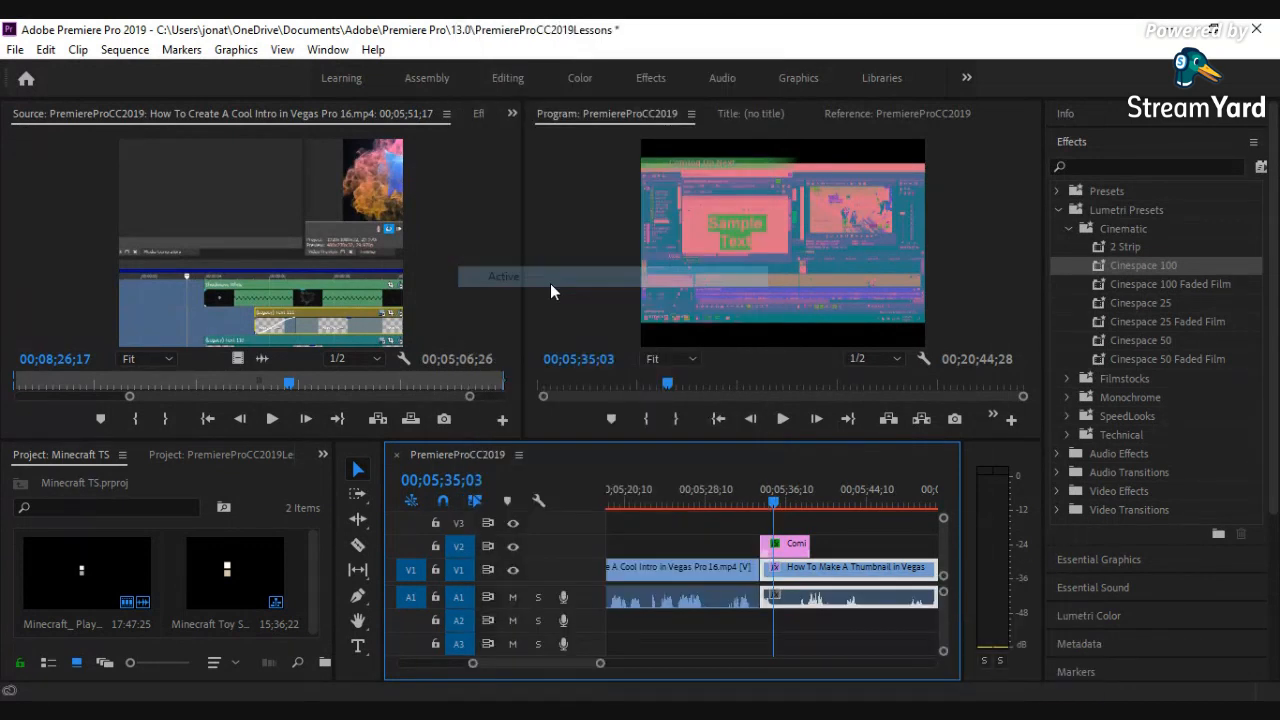
right_click(797, 576)
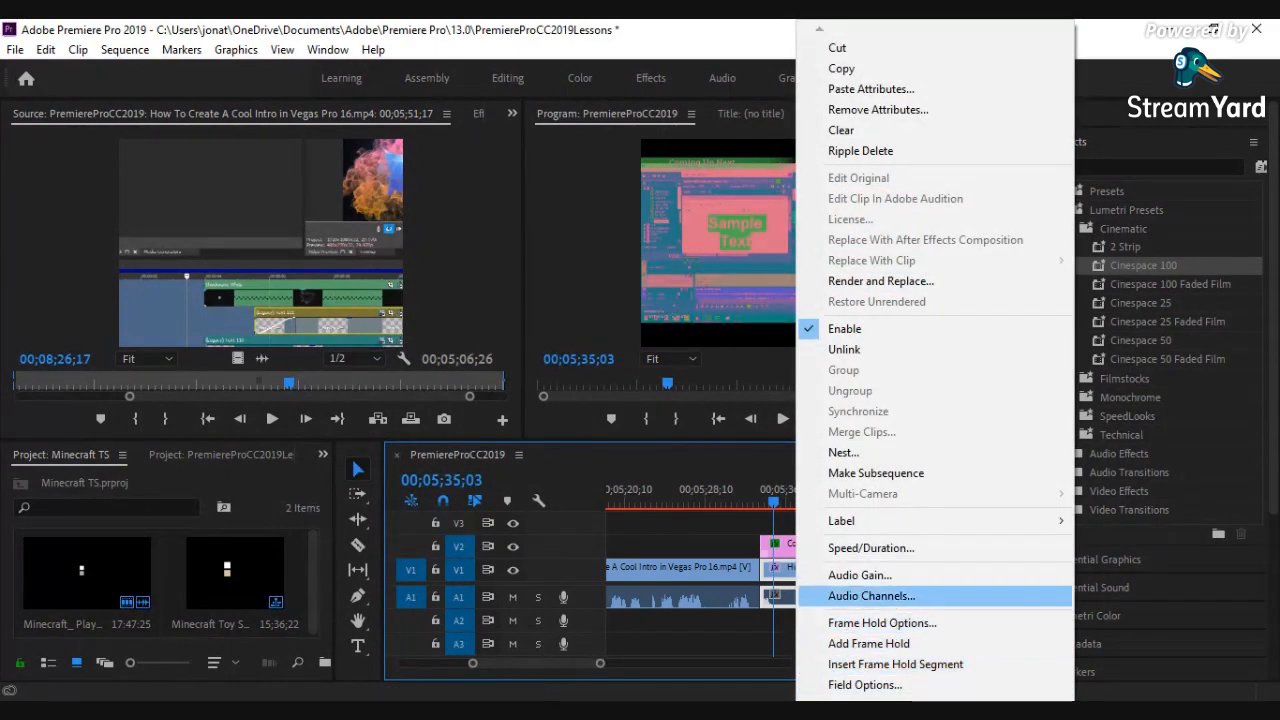
right_click(779, 568)
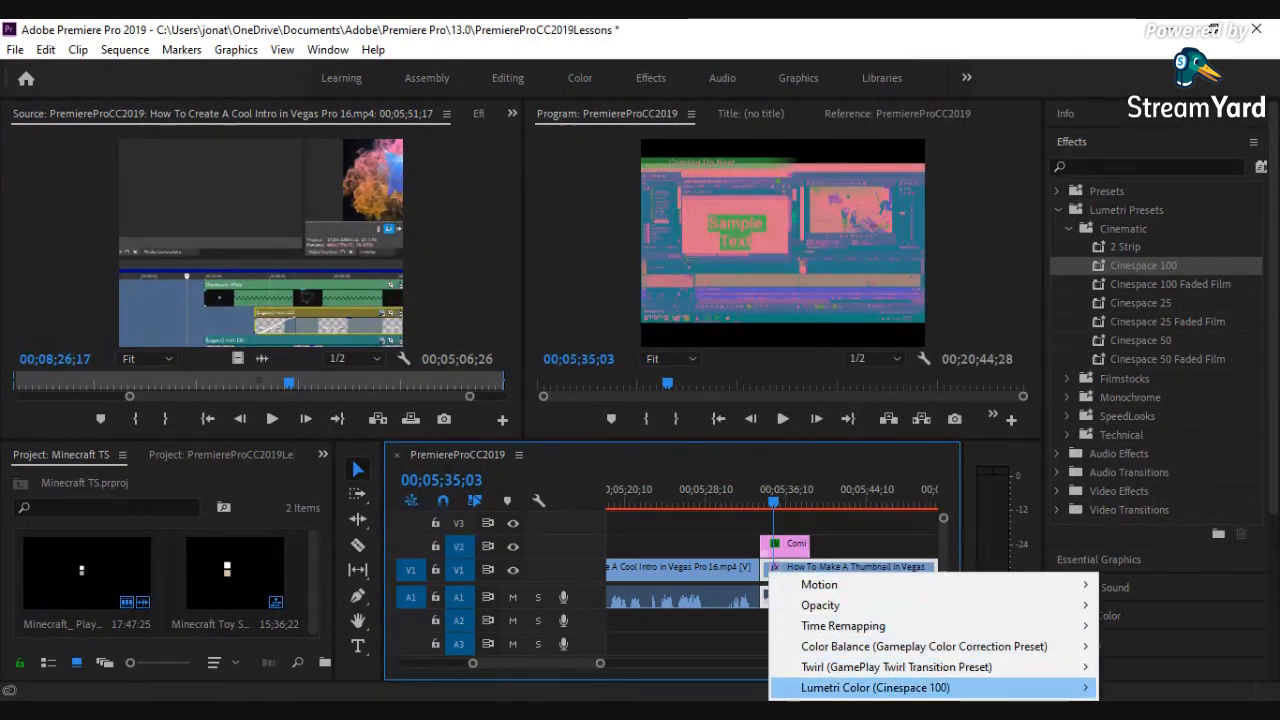
click(533, 297)
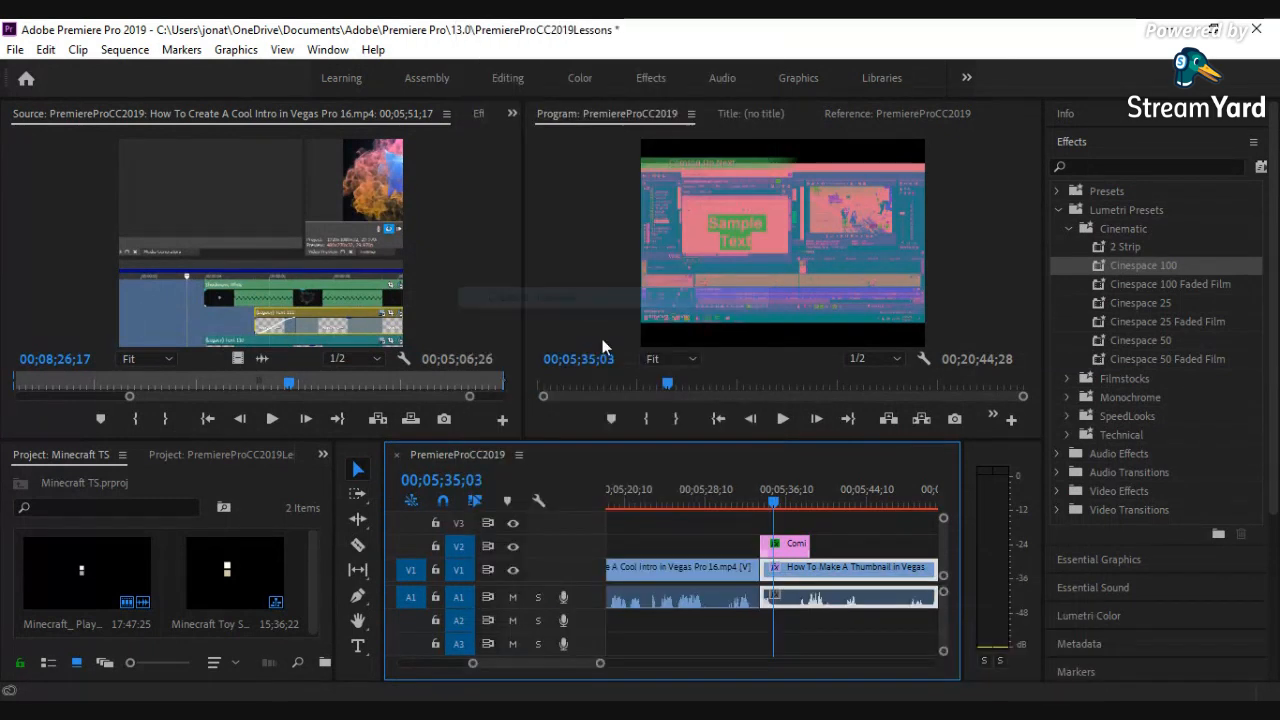
Switch the clip's displayed Lumetri Color keyframe property to Color Wheels & Match, followed by Creative: Adjustments: Saturation.
right_click(775, 567)
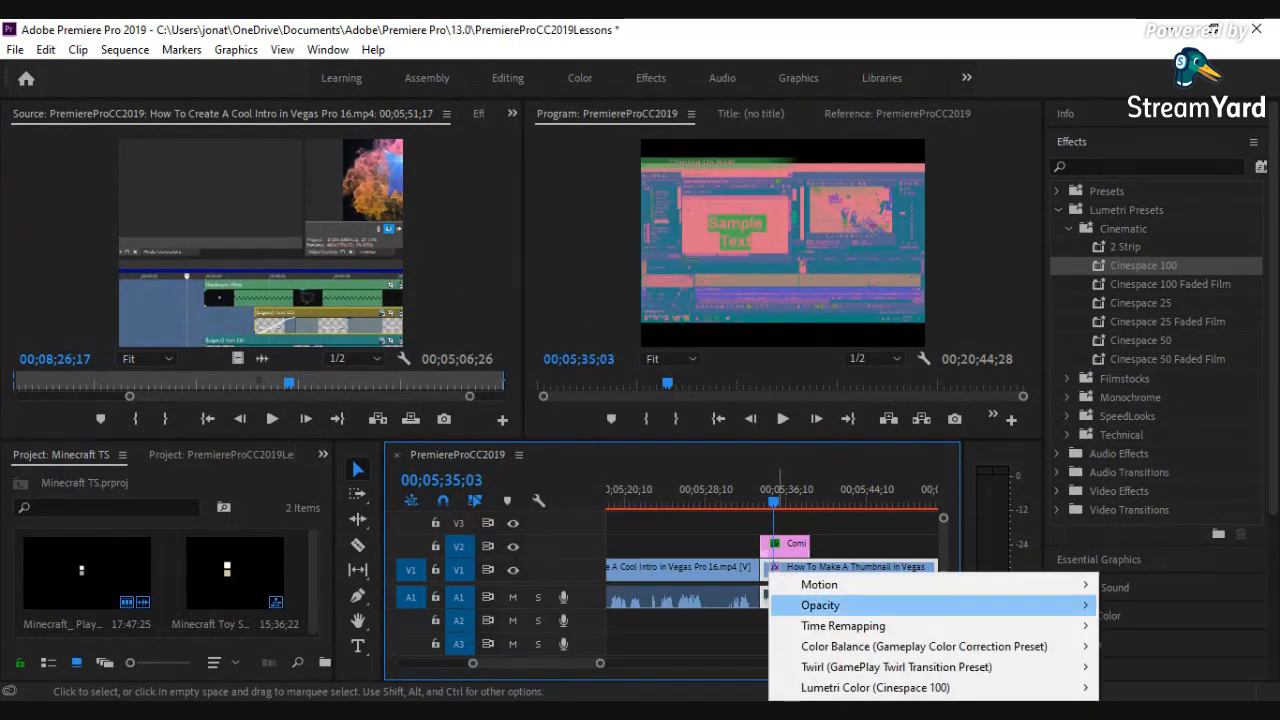
mouse_move(875, 687)
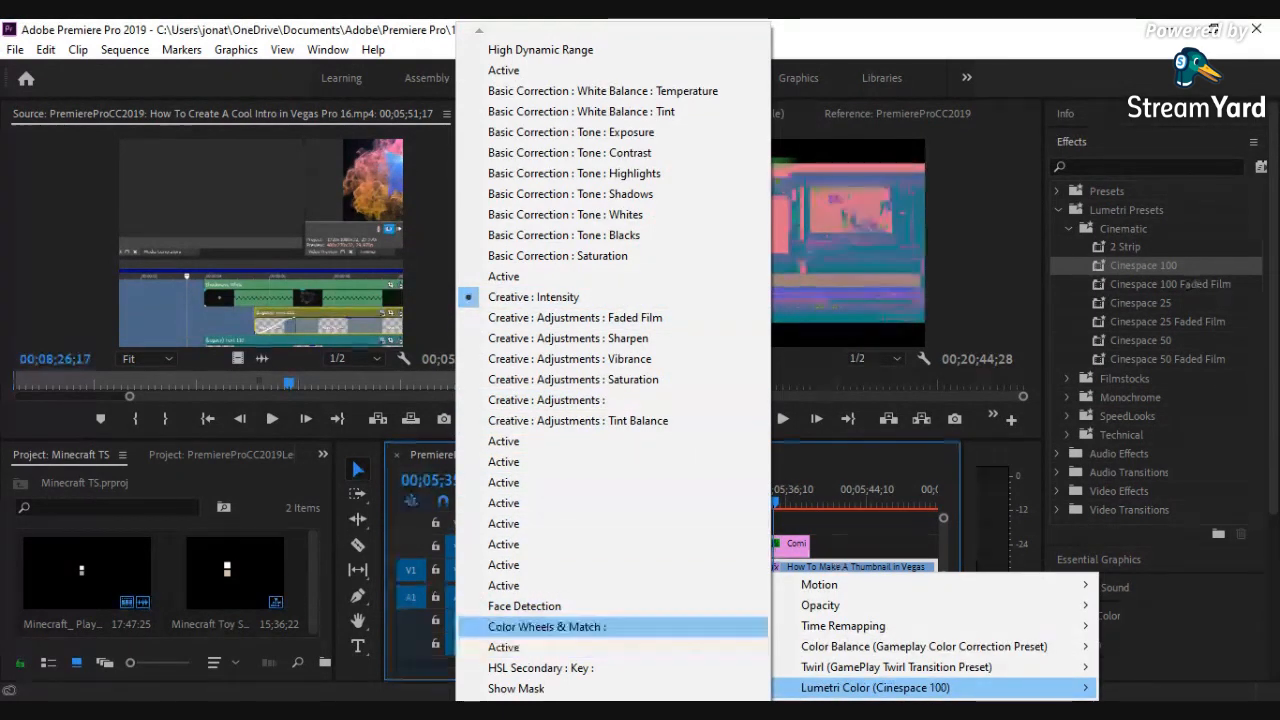
click(547, 626)
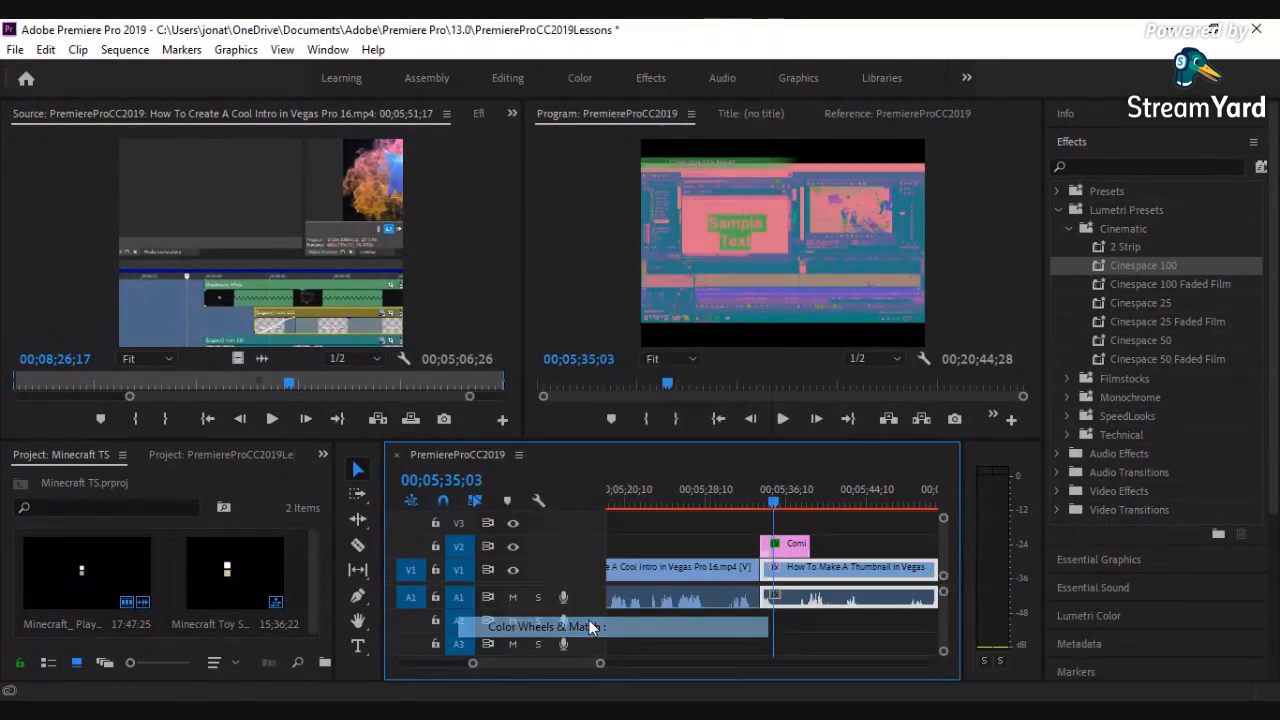
right_click(776, 572)
mouse_move(875, 687)
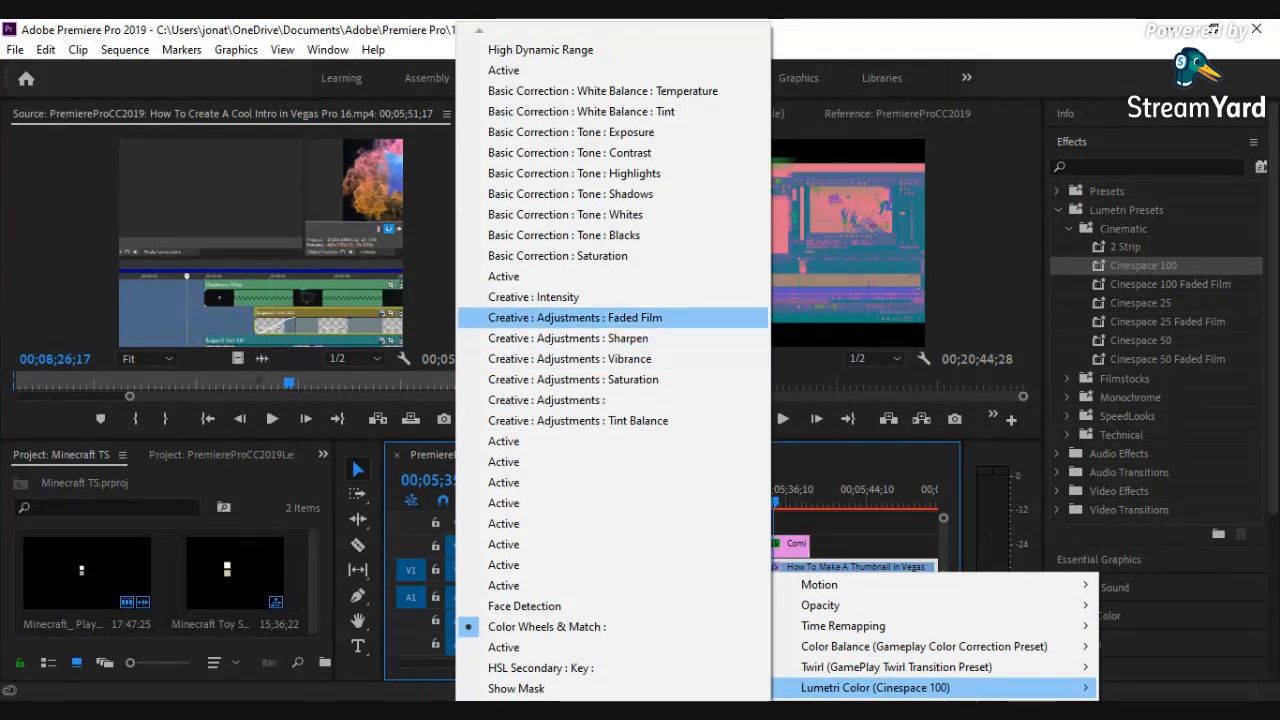
click(570, 358)
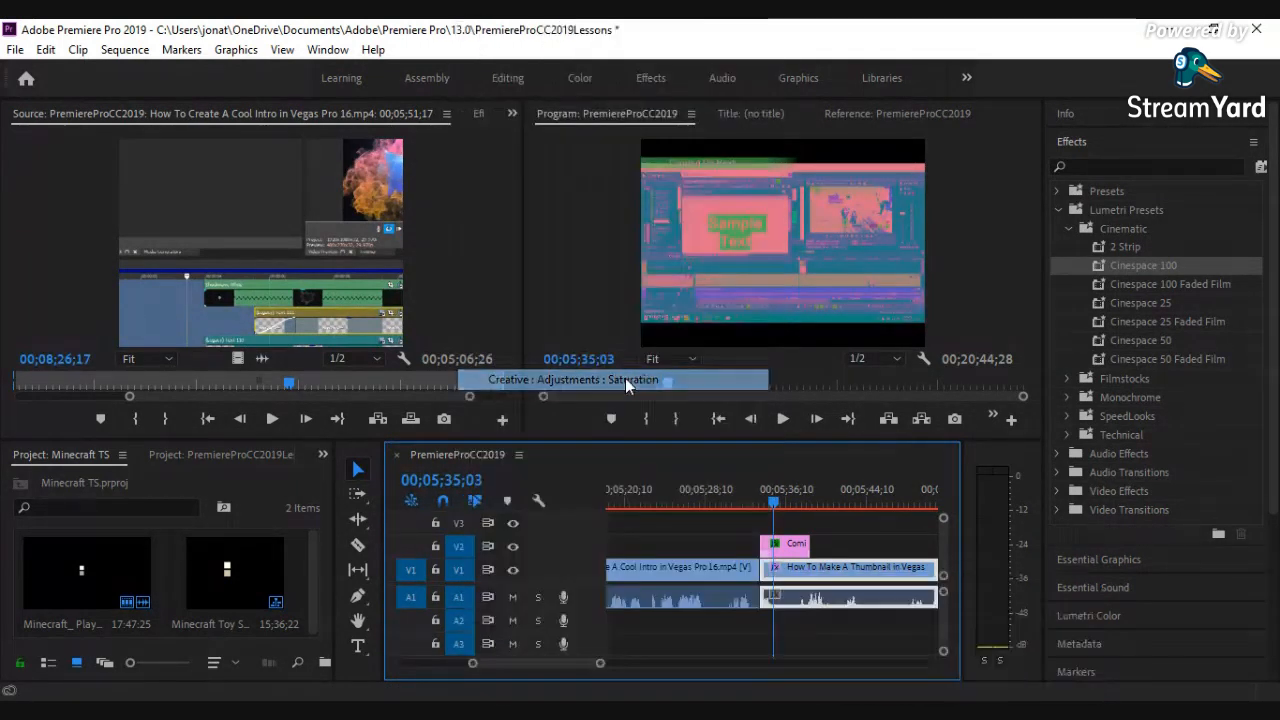
Switch the clip's displayed Lumetri Color keyframe property to Basic Correction: White Balance: Temperature.
click(781, 572)
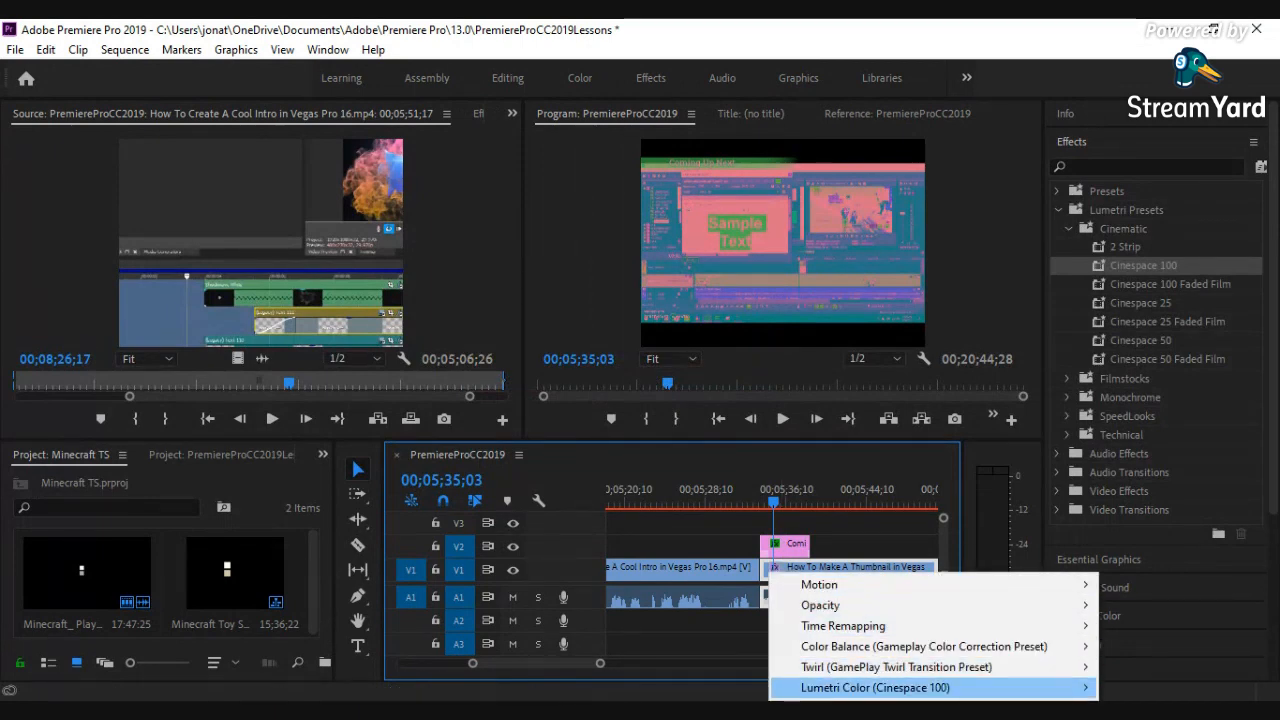
mouse_move(900, 687)
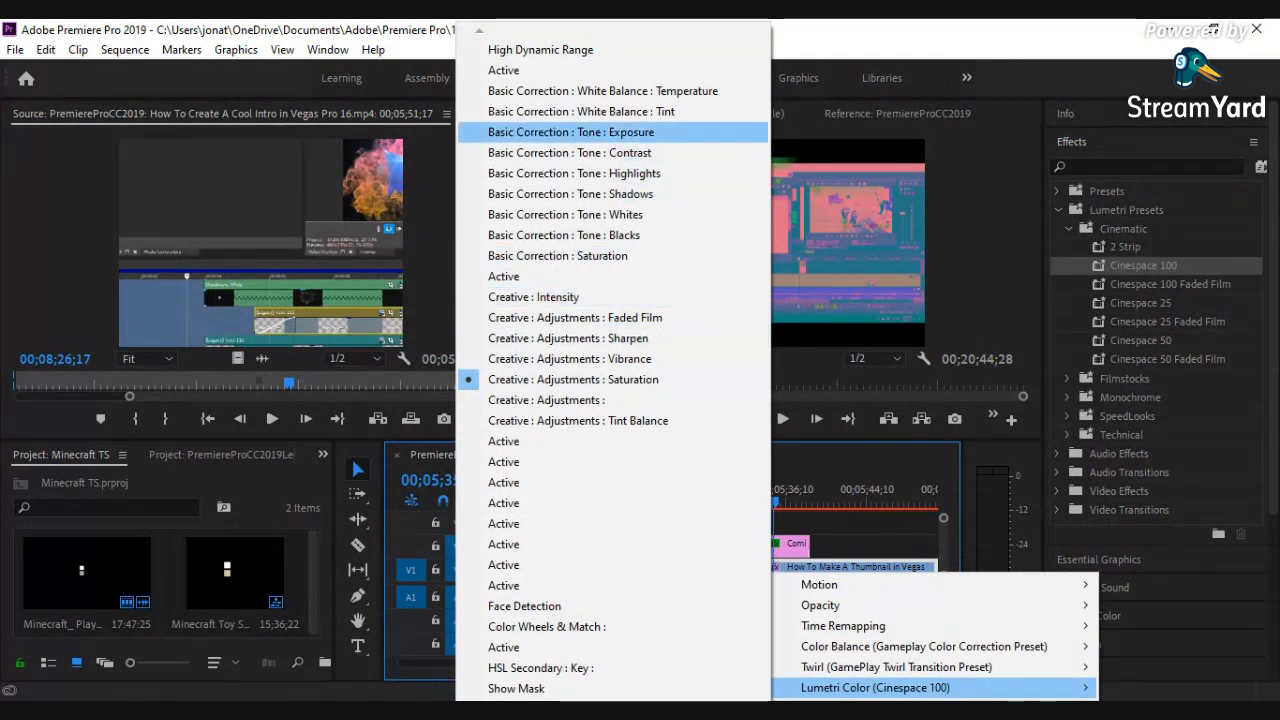
click(600, 90)
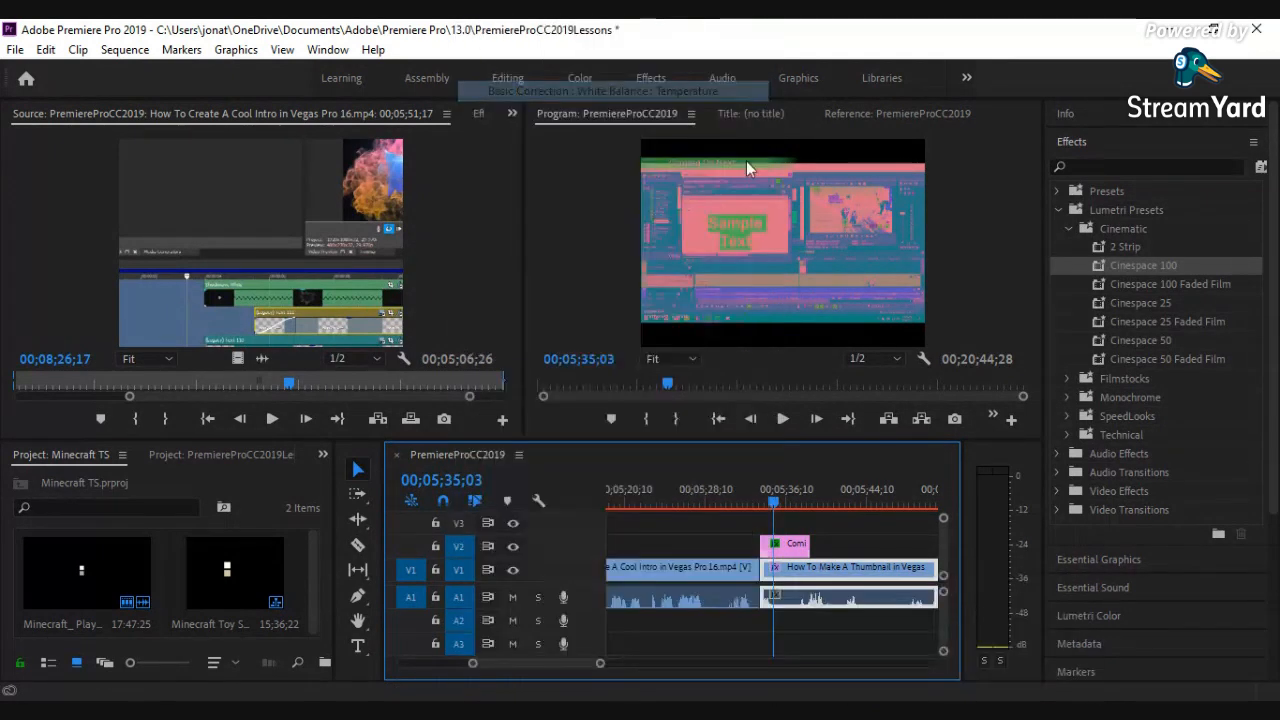
Switch the clip's displayed Lumetri Color keyframe property to Basic Correction: Tone: Blacks.
right_click(781, 598)
click(798, 597)
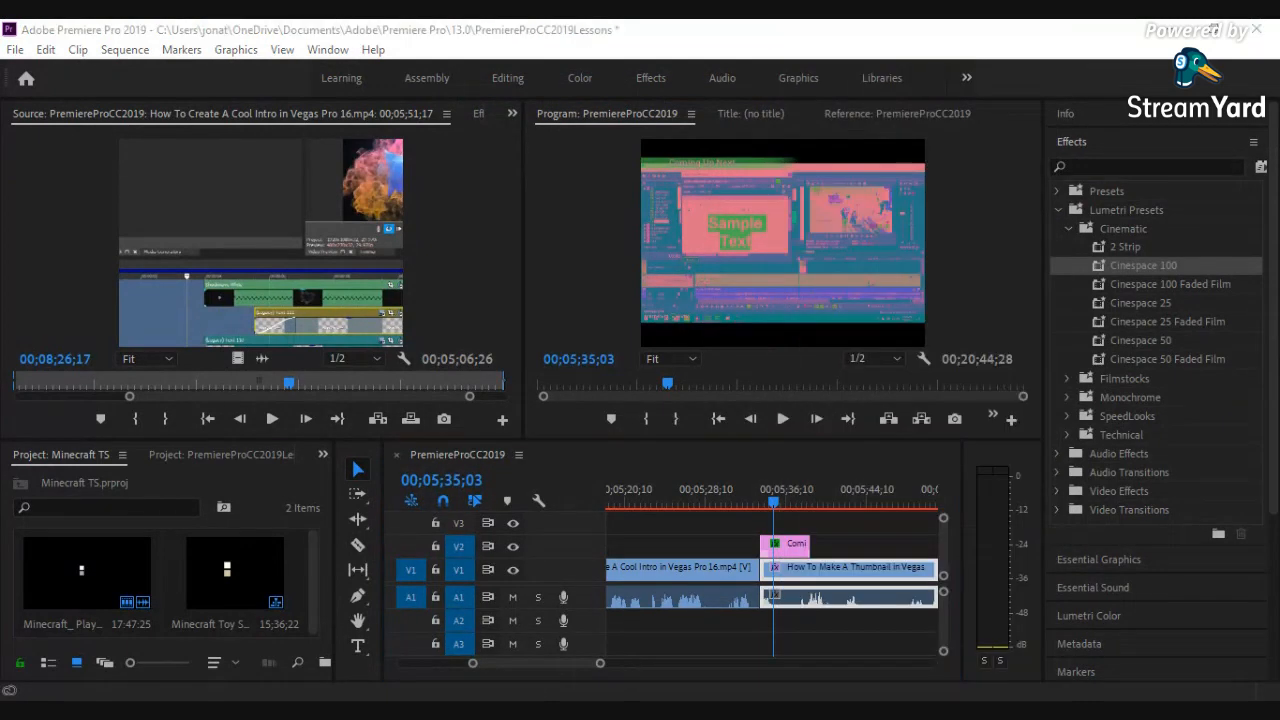
click(775, 568)
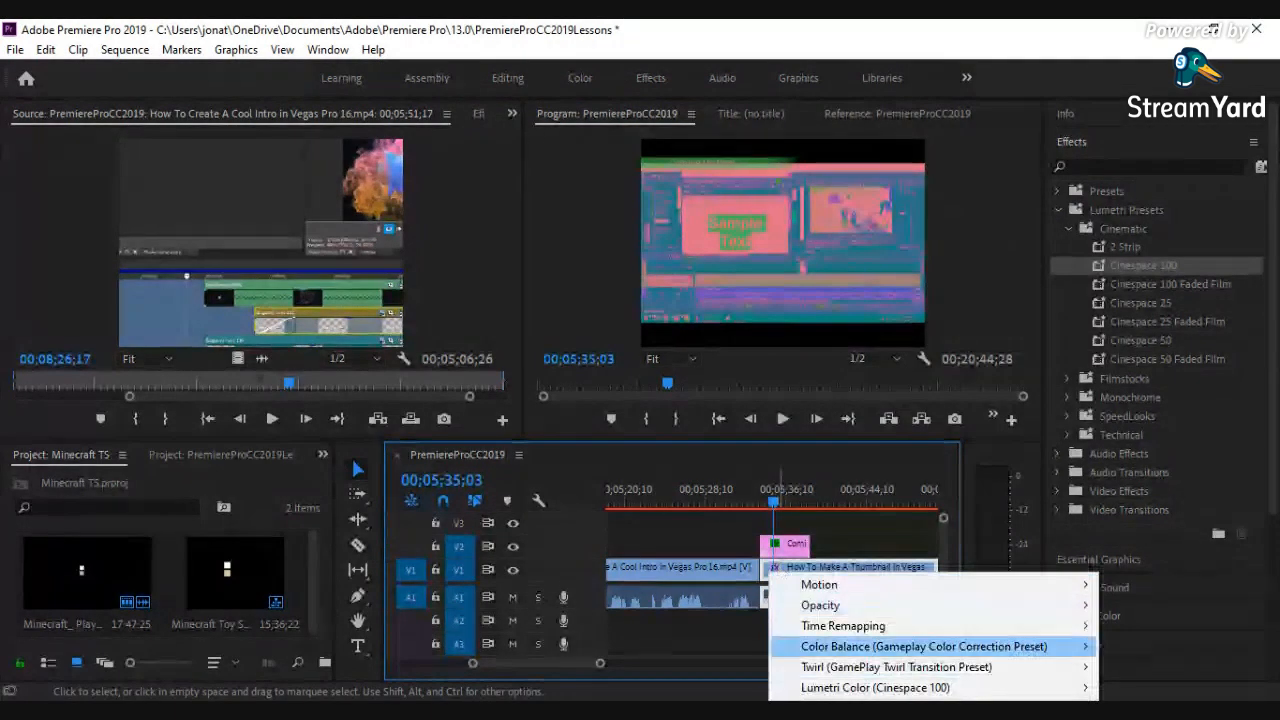
mouse_move(875, 687)
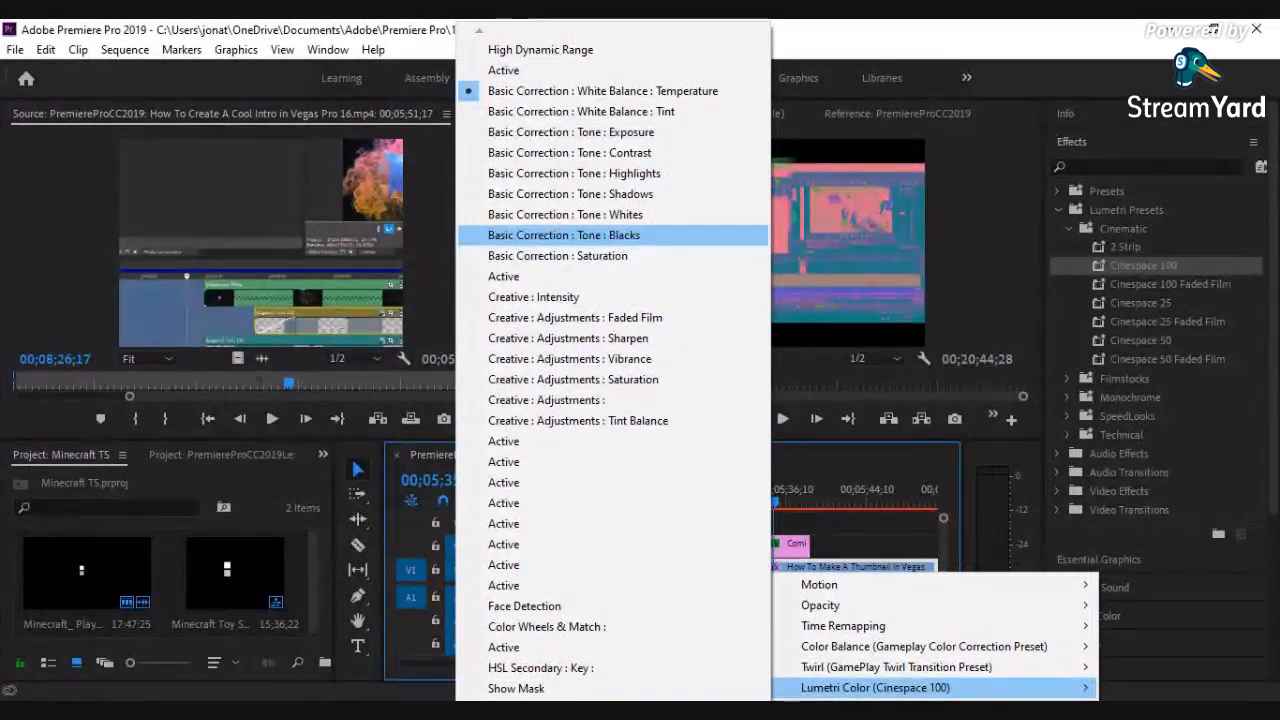
click(600, 235)
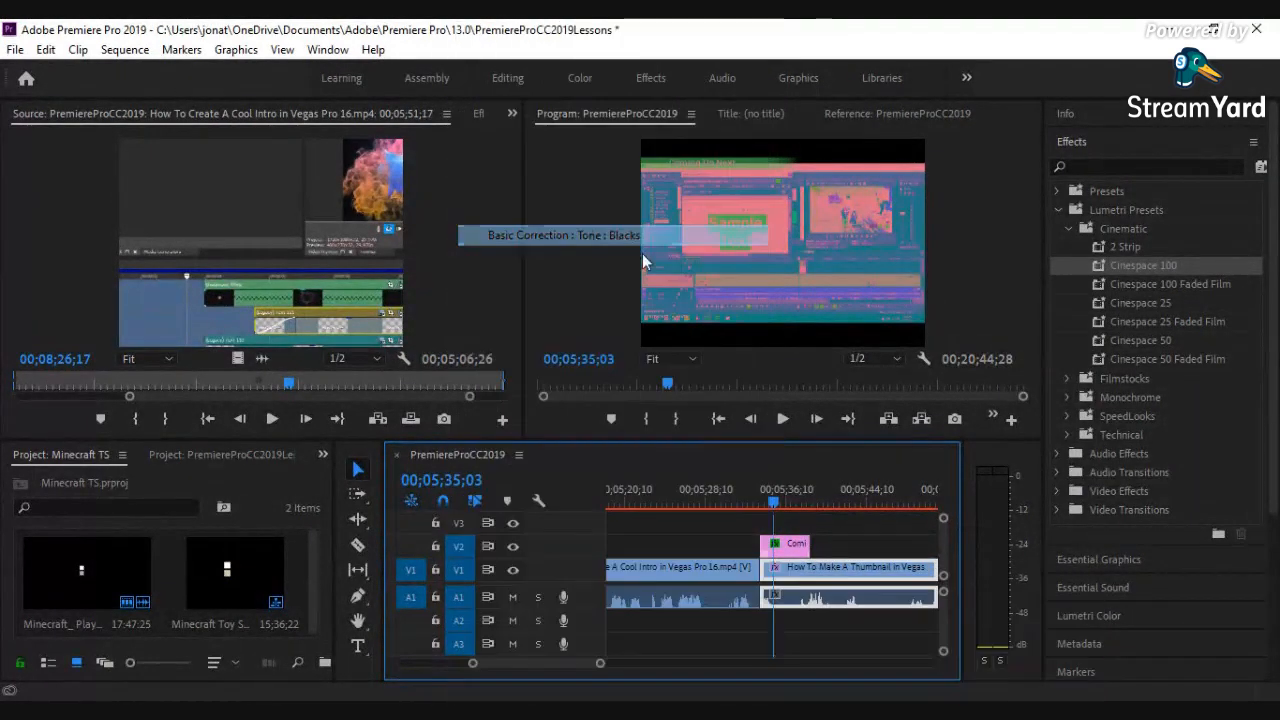
Switch the How To Make A Thumbnail clip's displayed Lumetri Color keyframe property to High Dynamic Range.
click(776, 569)
mouse_move(880, 687)
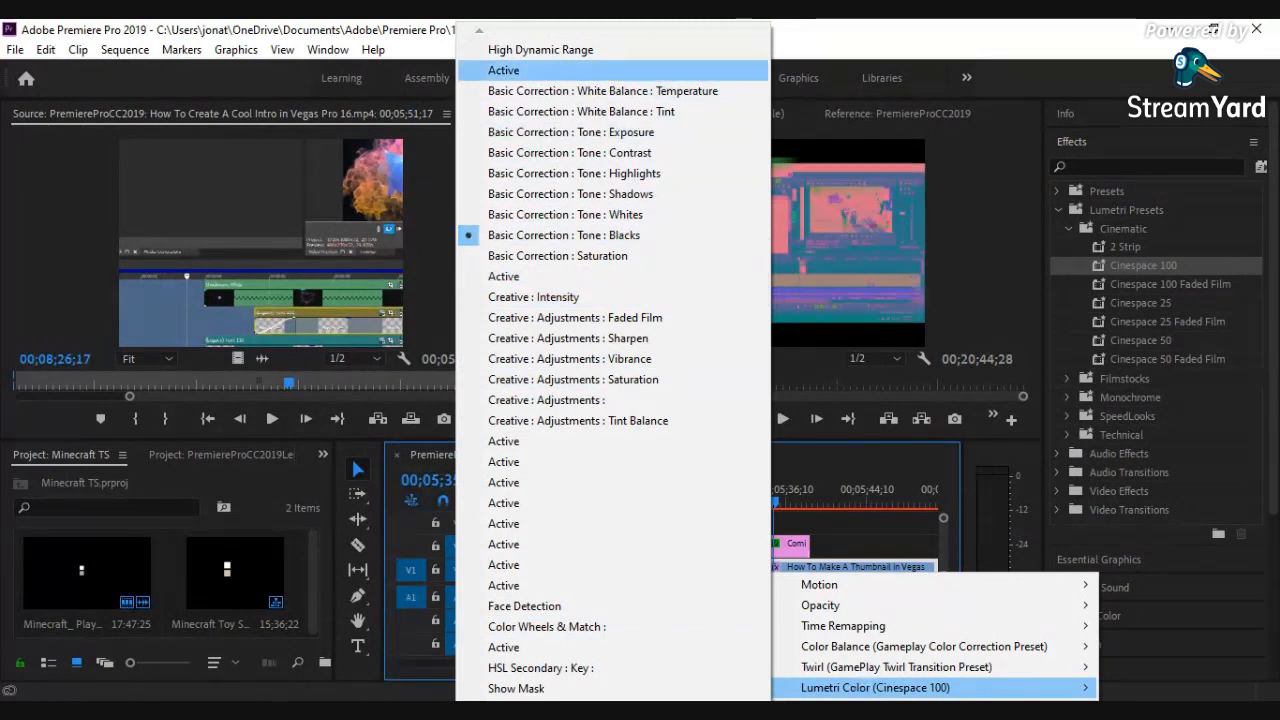
click(540, 49)
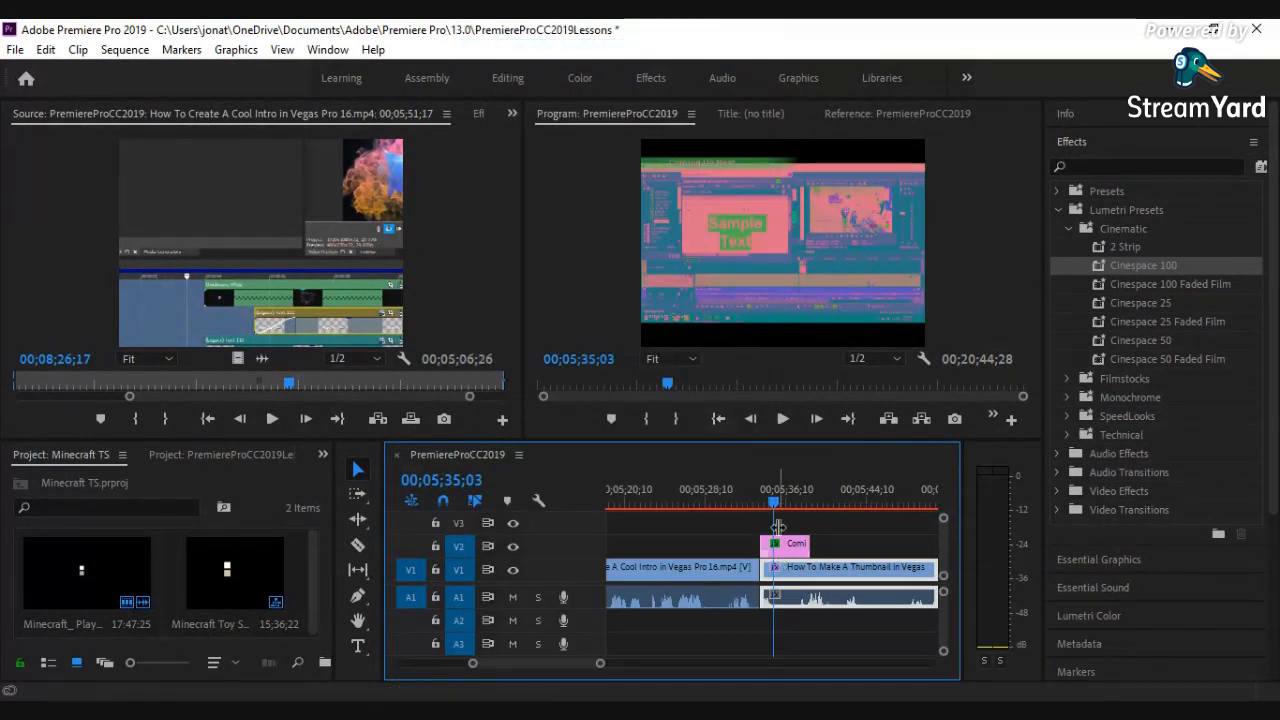
Scrub the sequence between about 00;05;34;08 and 00;05;38;27 to preview the colour effect on the How To Make A Thumbnail clip.
drag(816, 519, 772, 525)
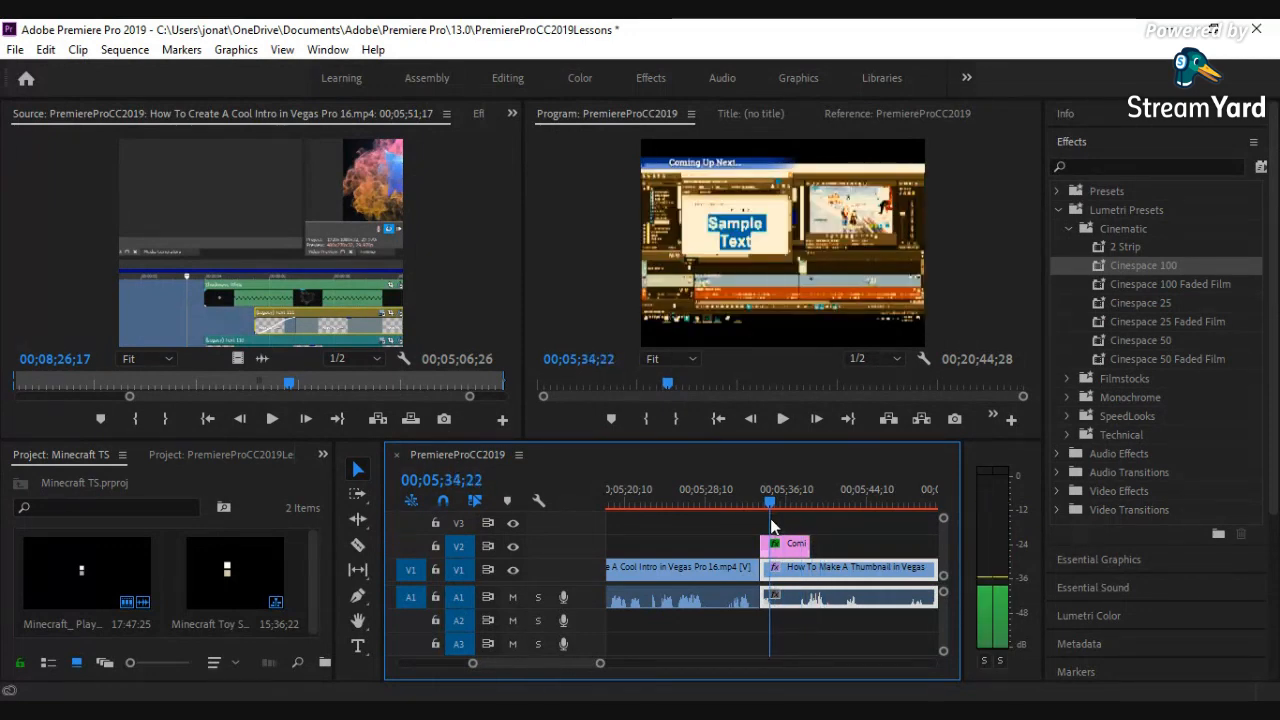
mouse_move(770, 507)
mouse_down()
mouse_move(816, 509)
mouse_move(761, 517)
mouse_up()
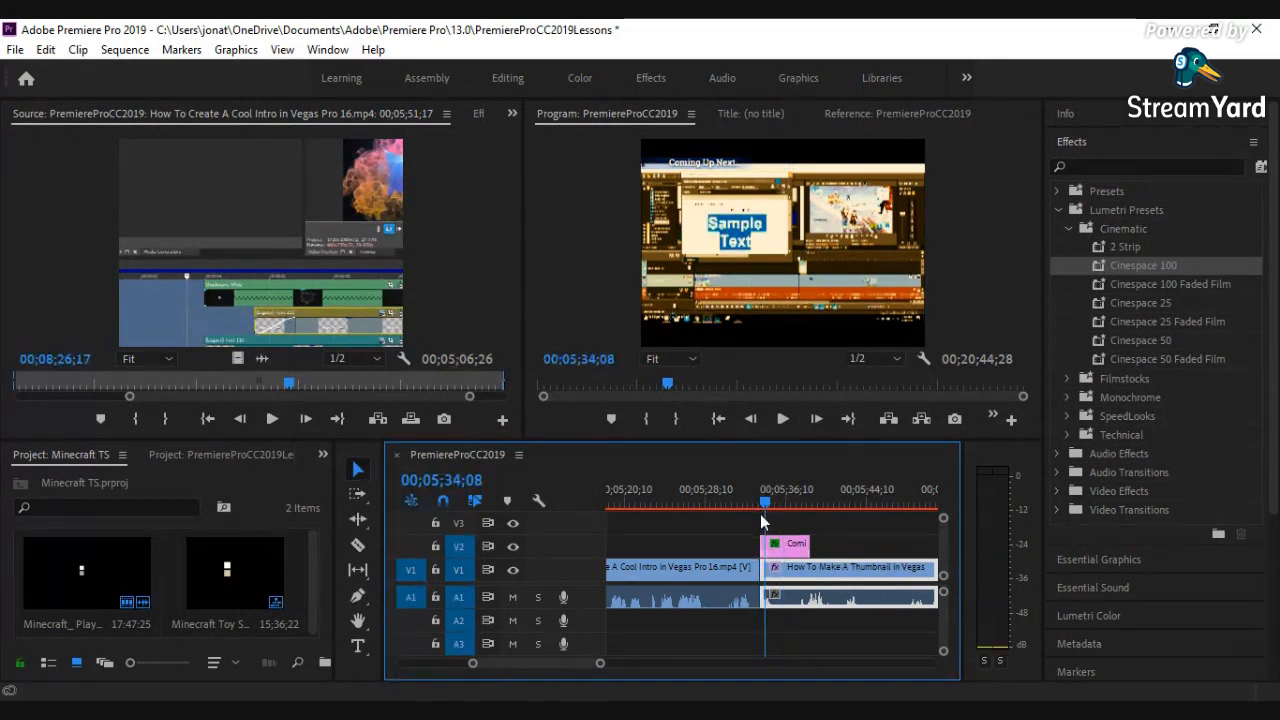
drag(760, 515, 768, 516)
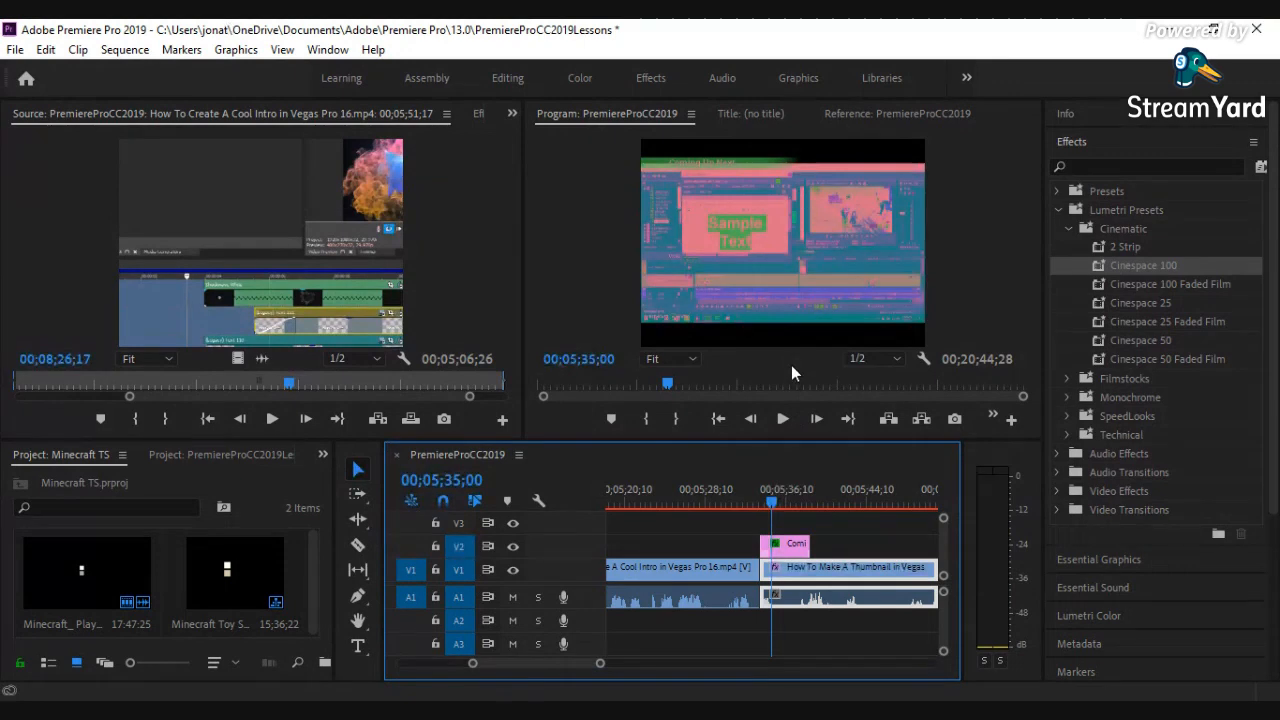
drag(777, 506, 781, 502)
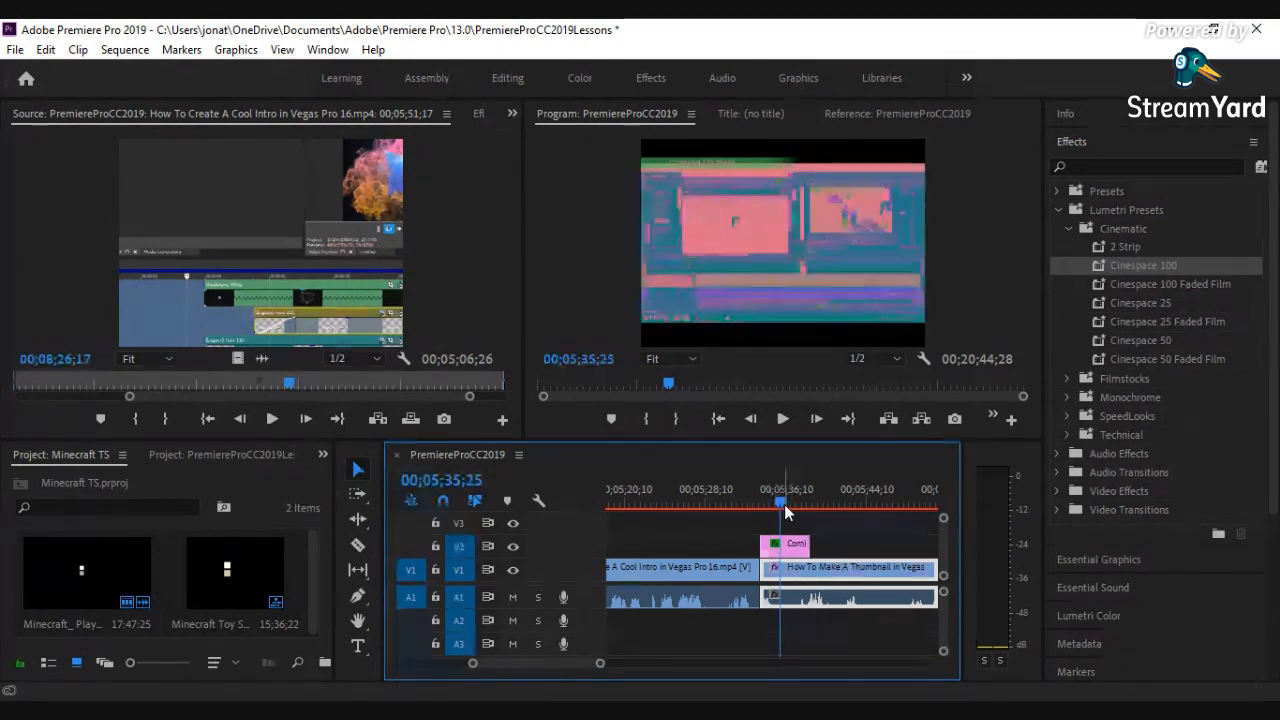
click(784, 506)
drag(789, 504, 808, 505)
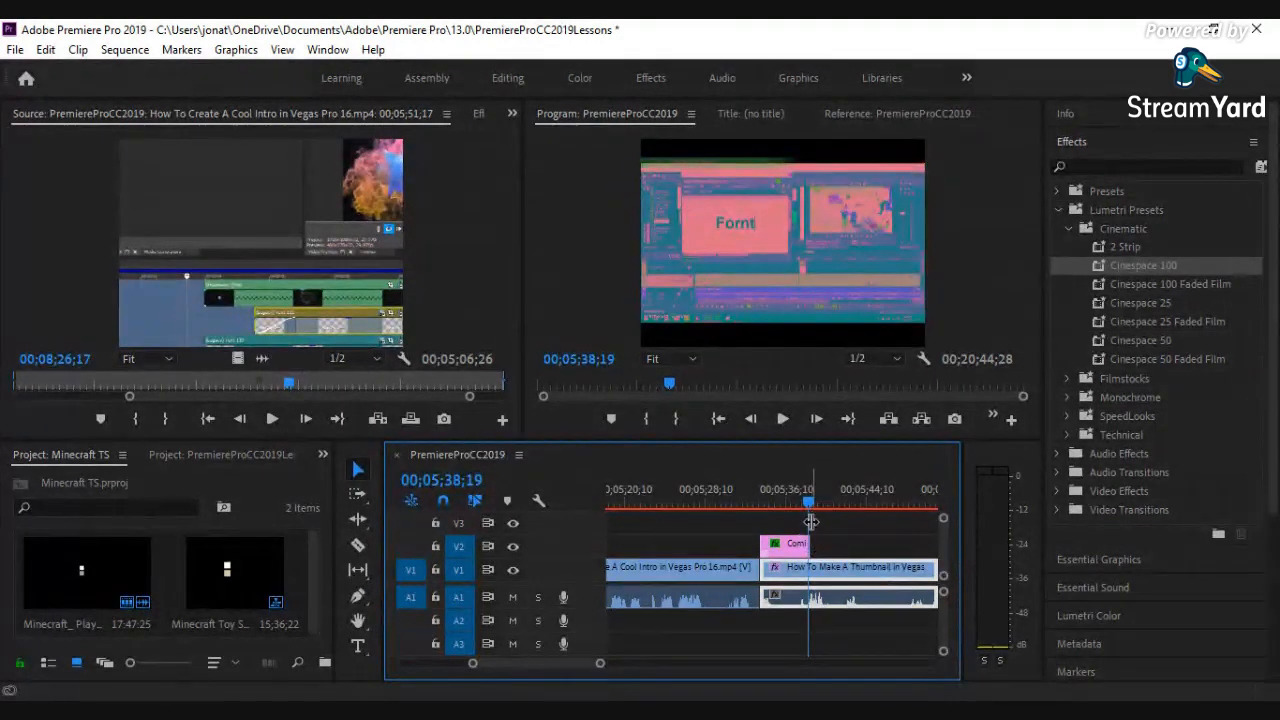
click(812, 500)
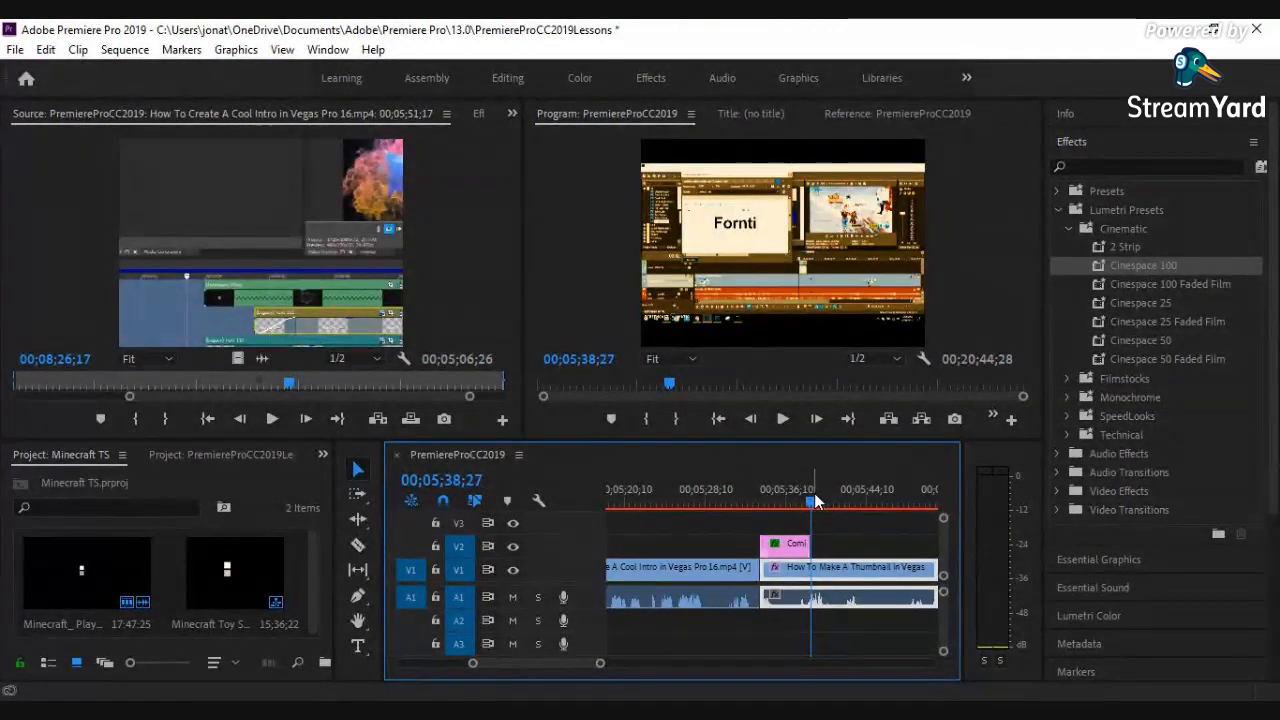
Review the Coming Up Next graphic clip's keyframe property groups, including Text, Shape and Vector Motion, without choosing any.
mouse_move(800, 544)
mouse_down()
mouse_move(828, 544)
mouse_move(800, 545)
mouse_up()
click(778, 545)
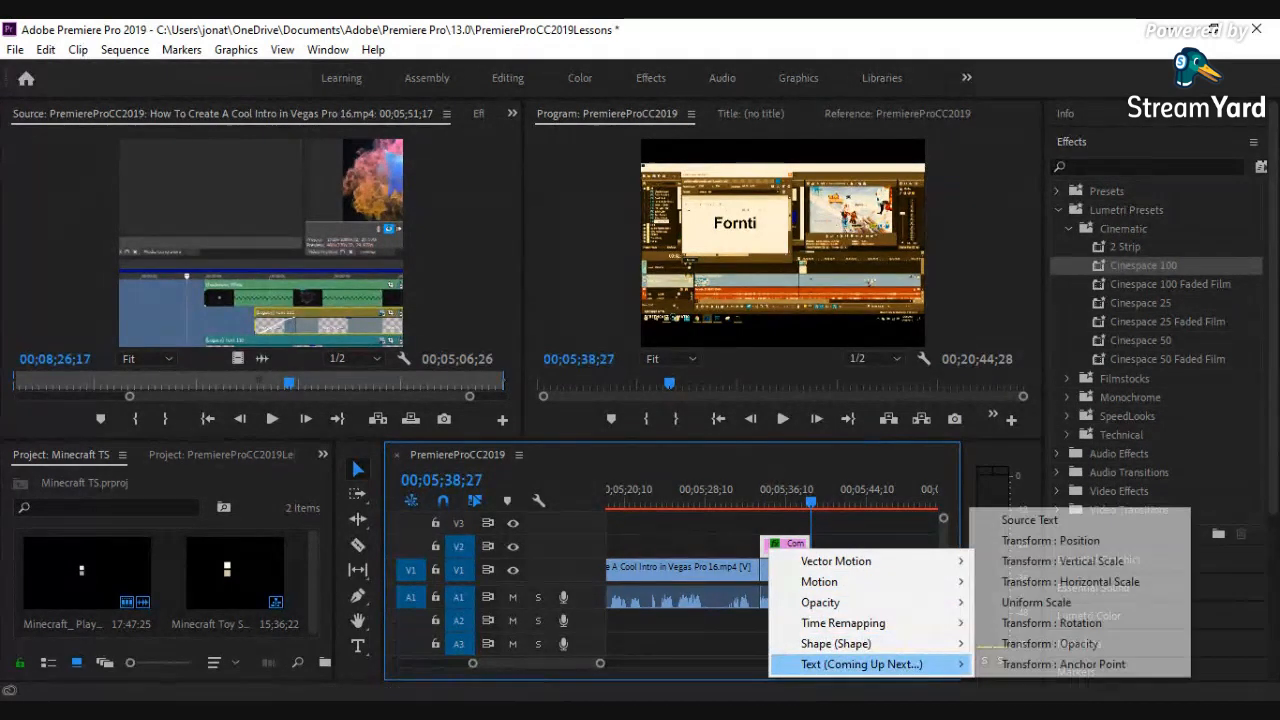
mouse_move(837, 644)
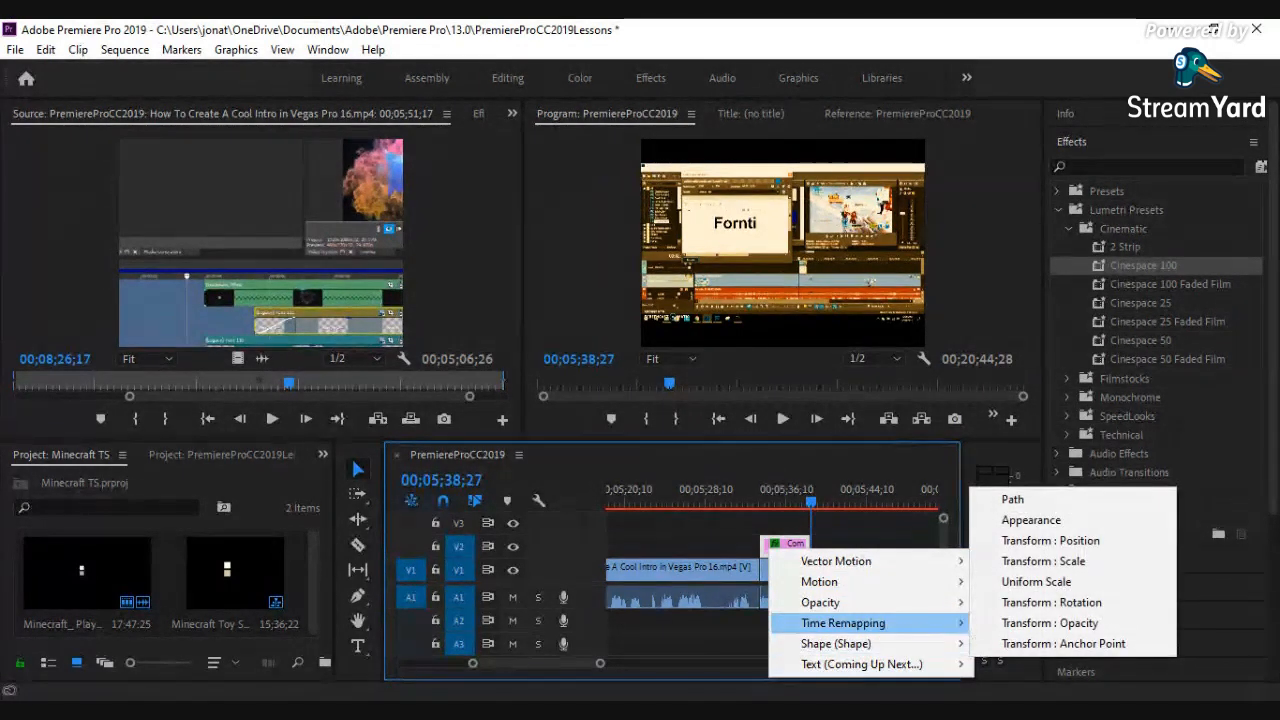
mouse_move(830, 602)
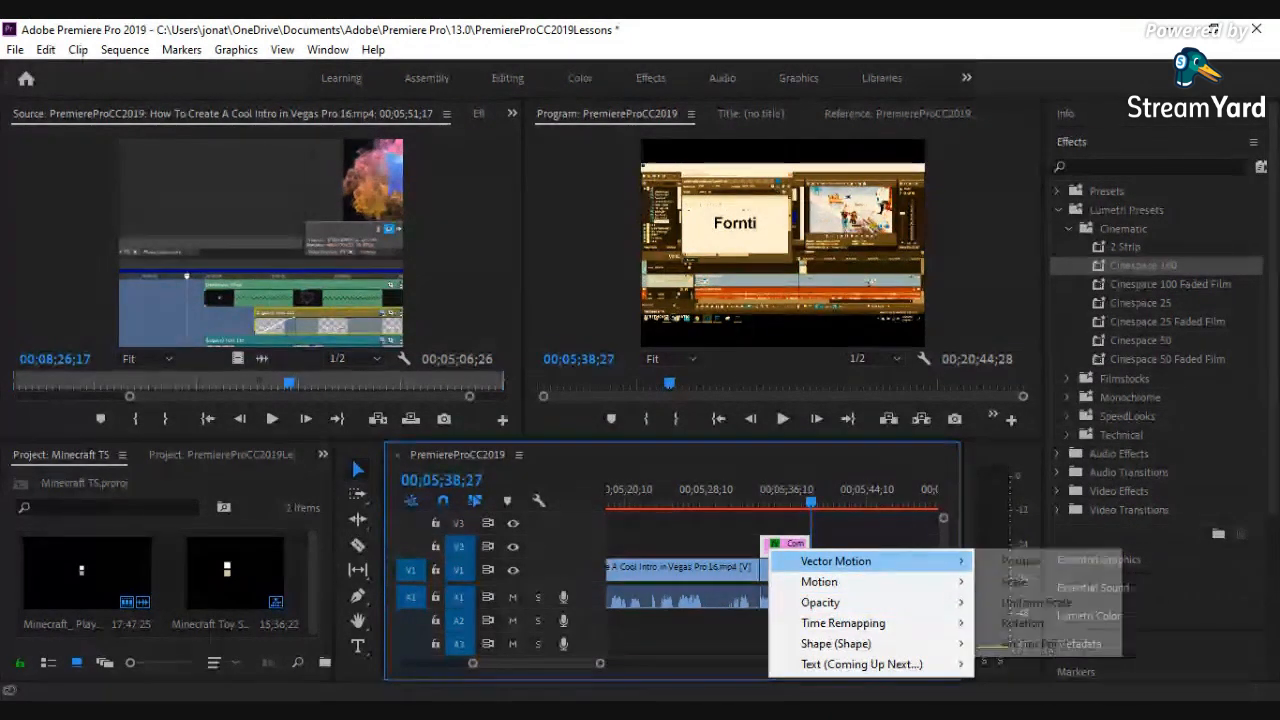
click(816, 502)
click(813, 507)
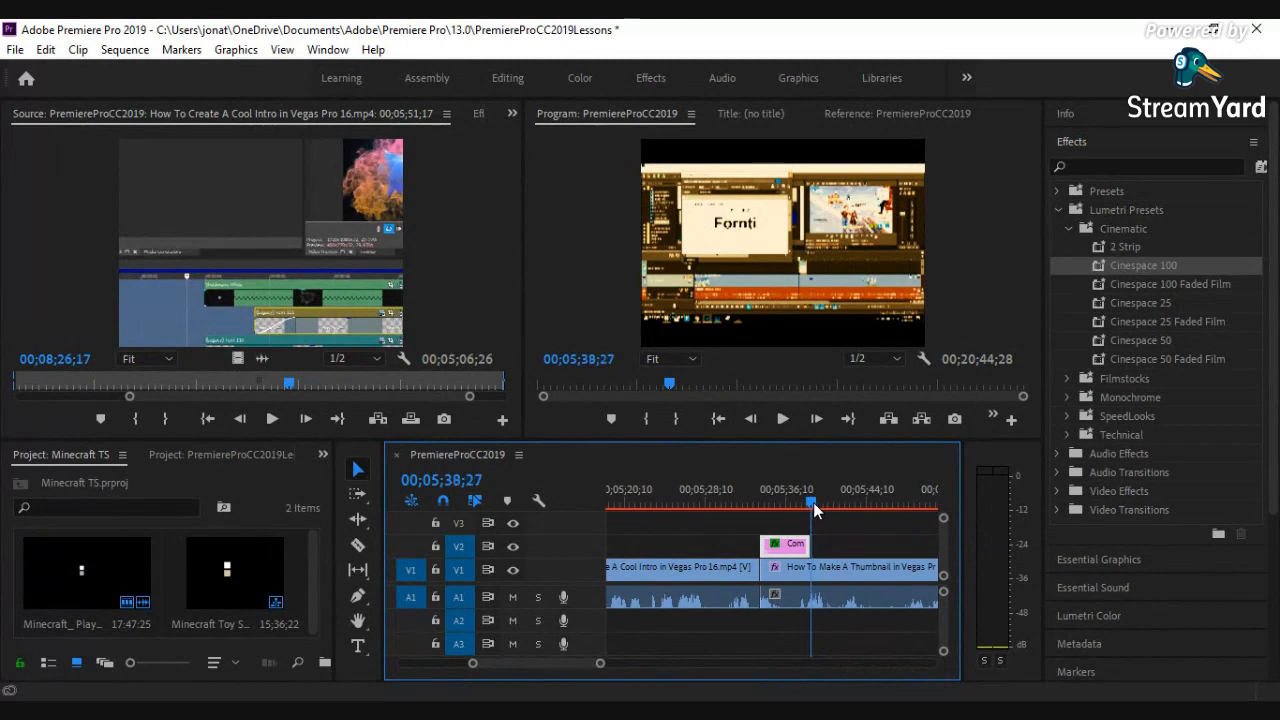
drag(813, 502, 812, 506)
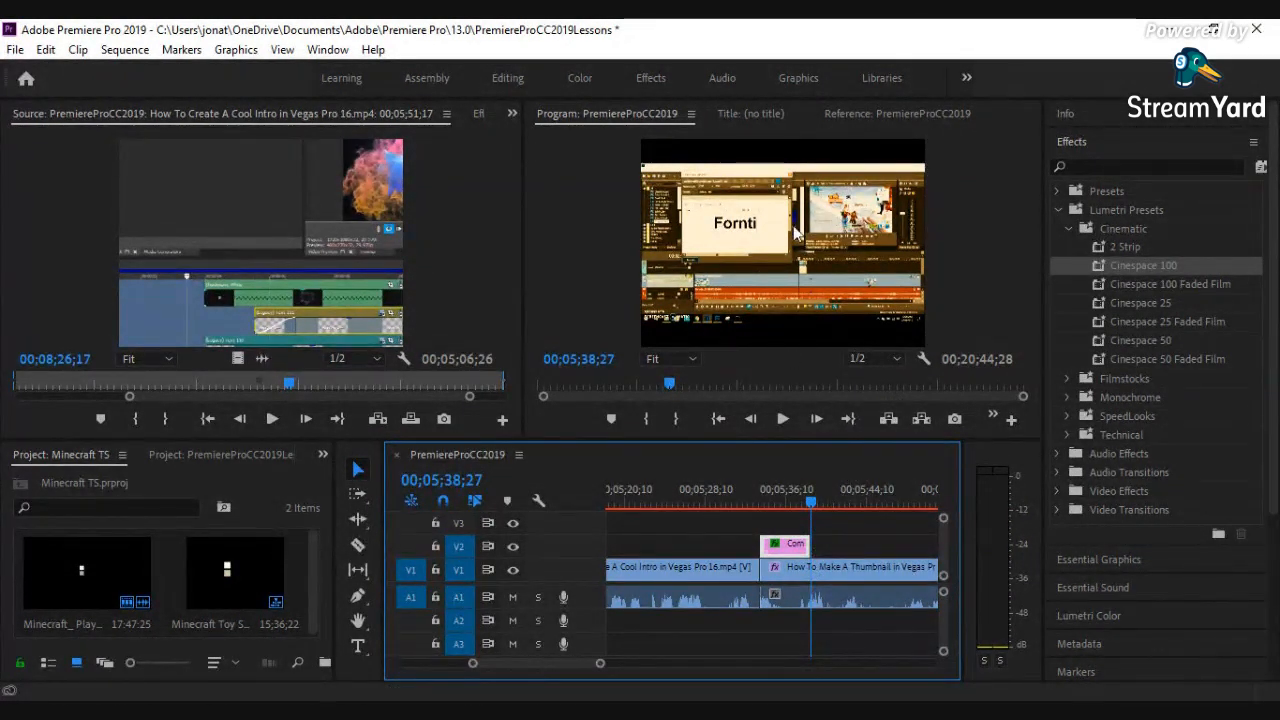
Set the Program Monitor's playback resolution to Full.
click(860, 364)
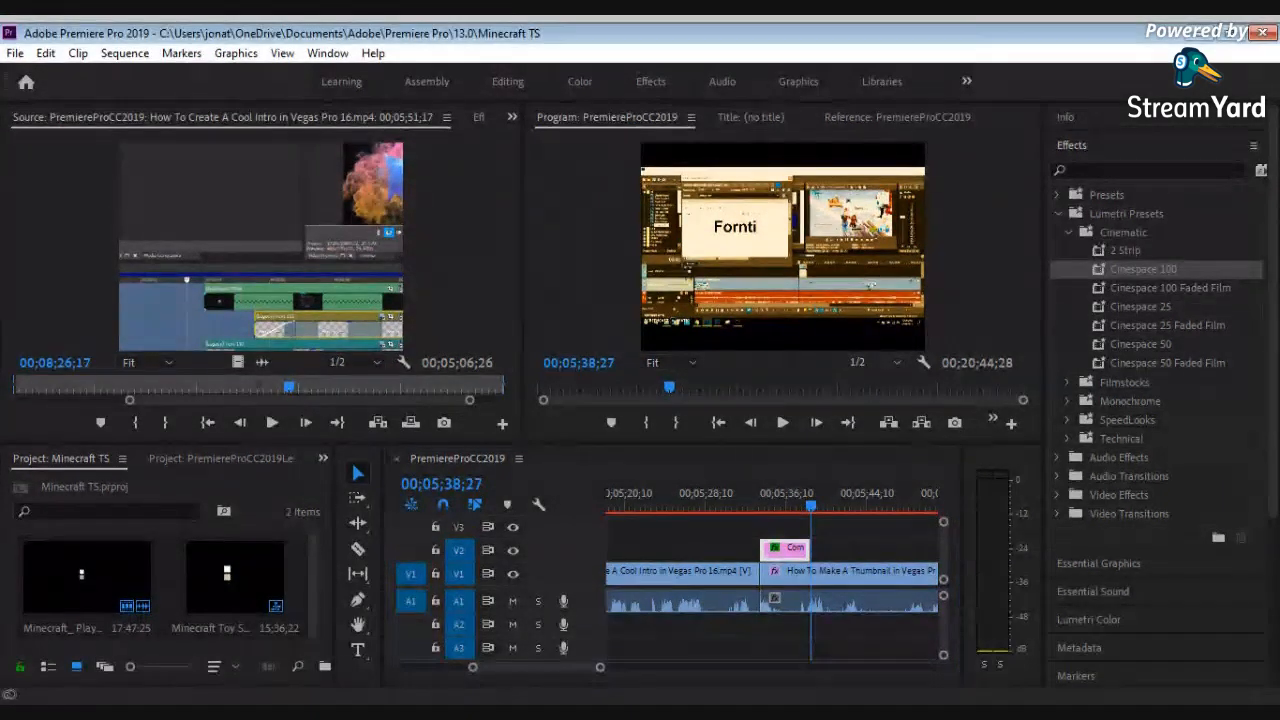
click(872, 384)
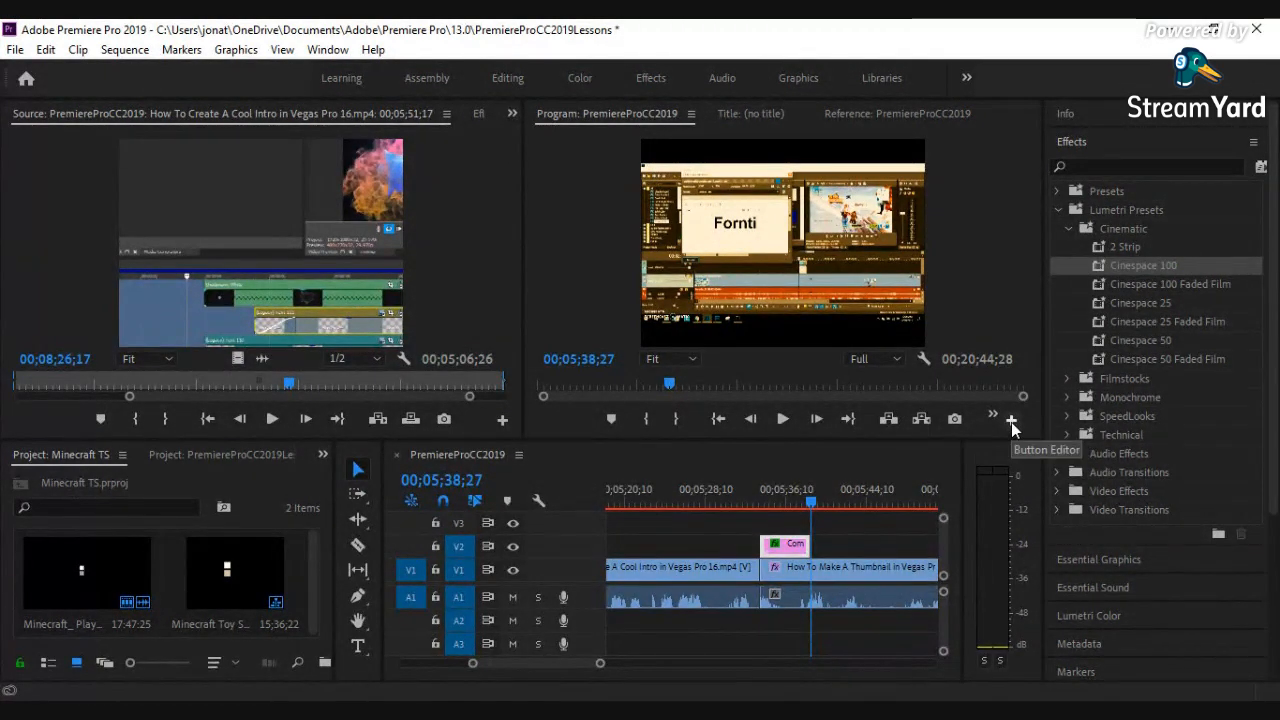
Open the Export Frame dialog for the Program Monitor frame at 00;05;38;27, and close it.
click(953, 420)
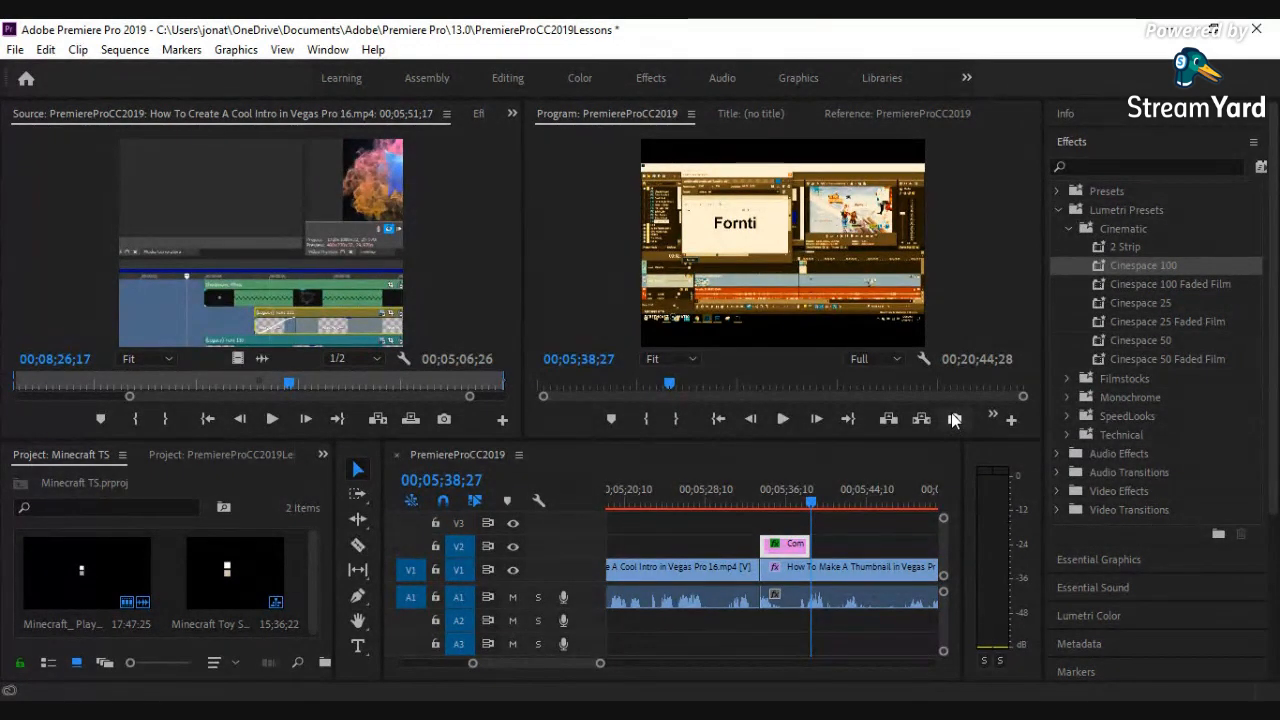
click(953, 420)
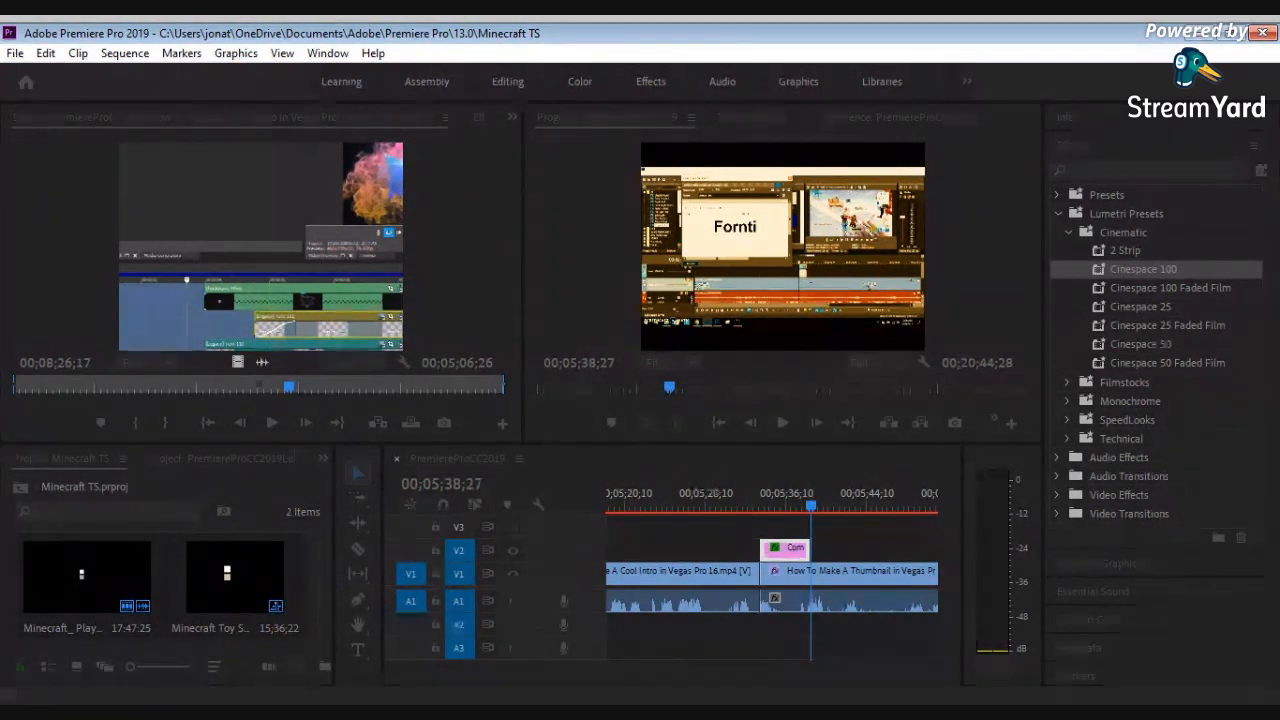
click(687, 438)
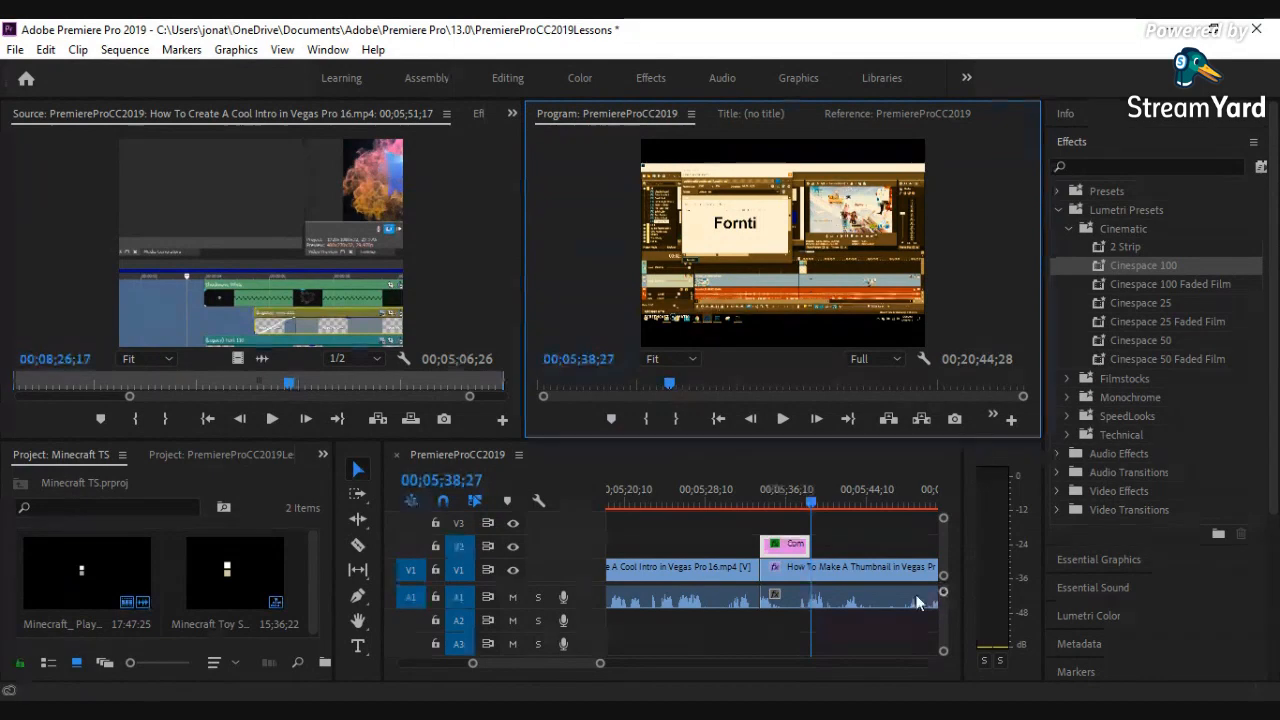
Show the whole PremiereProCC2019 sequence, return the playhead to 00;00;00;00 and open the media export settings.
drag(597, 663, 930, 663)
drag(669, 492, 592, 517)
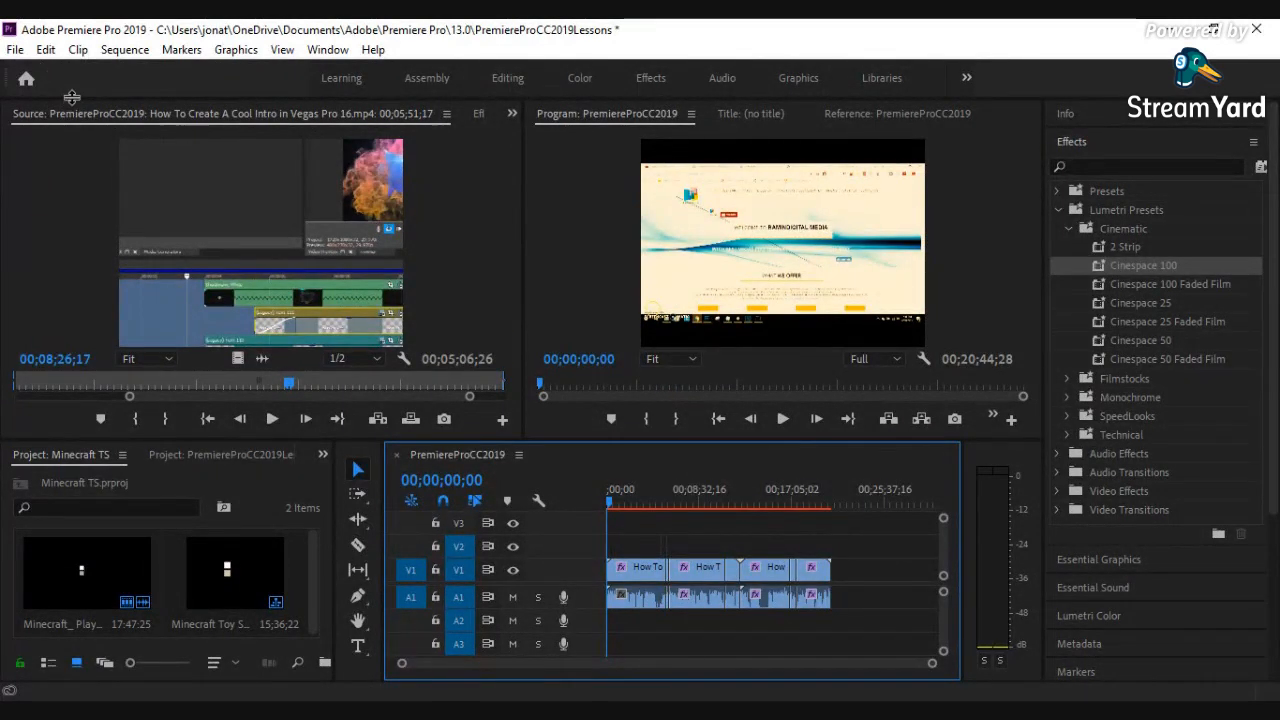
click(15, 52)
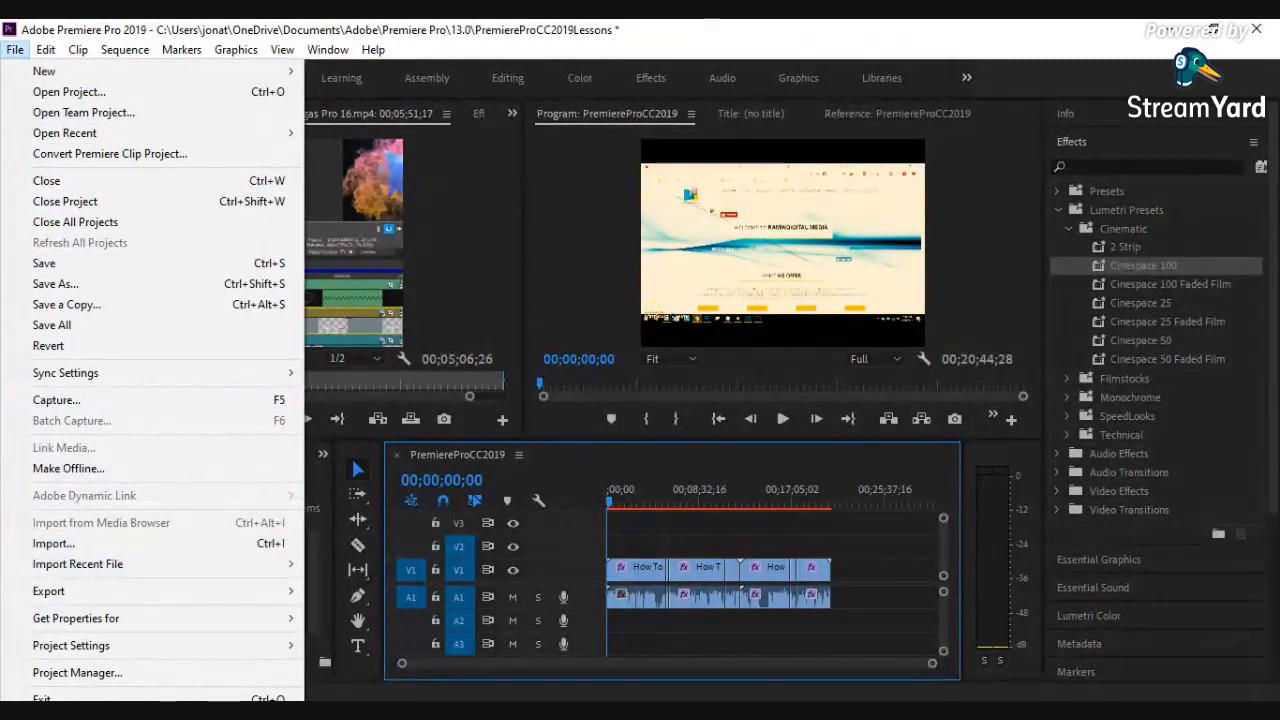
mouse_move(48, 591)
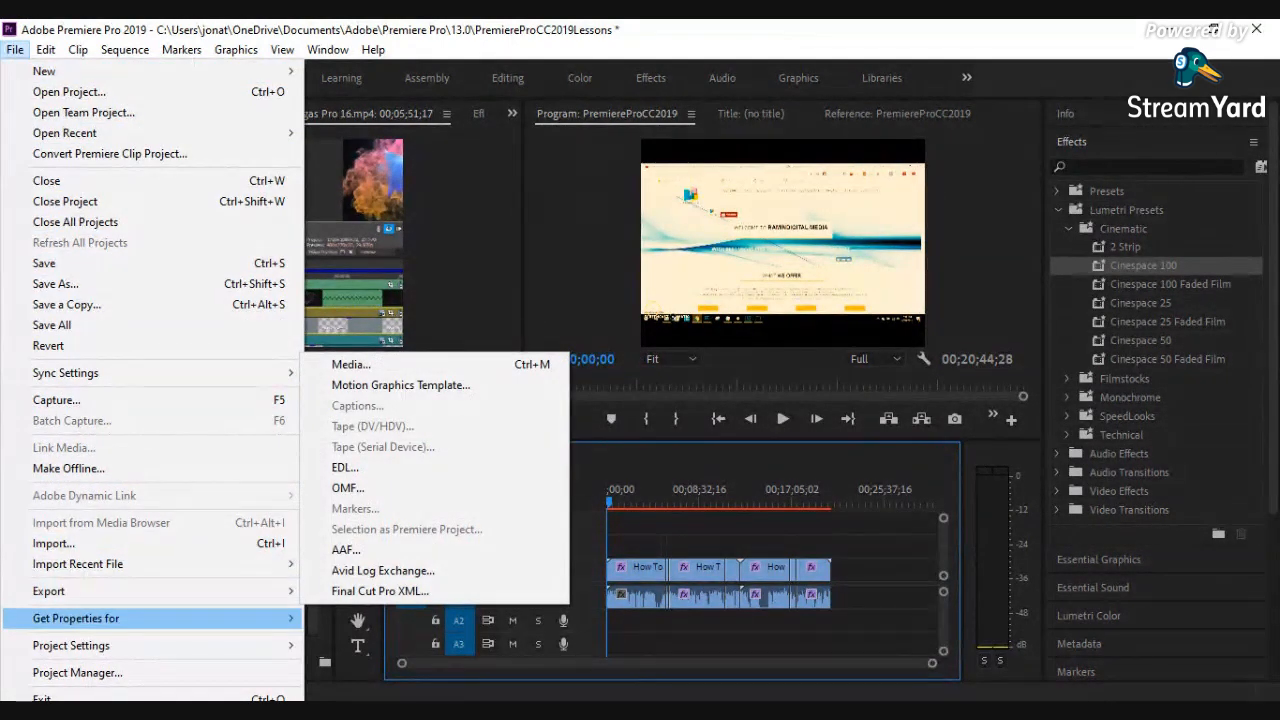
mouse_move(78, 564)
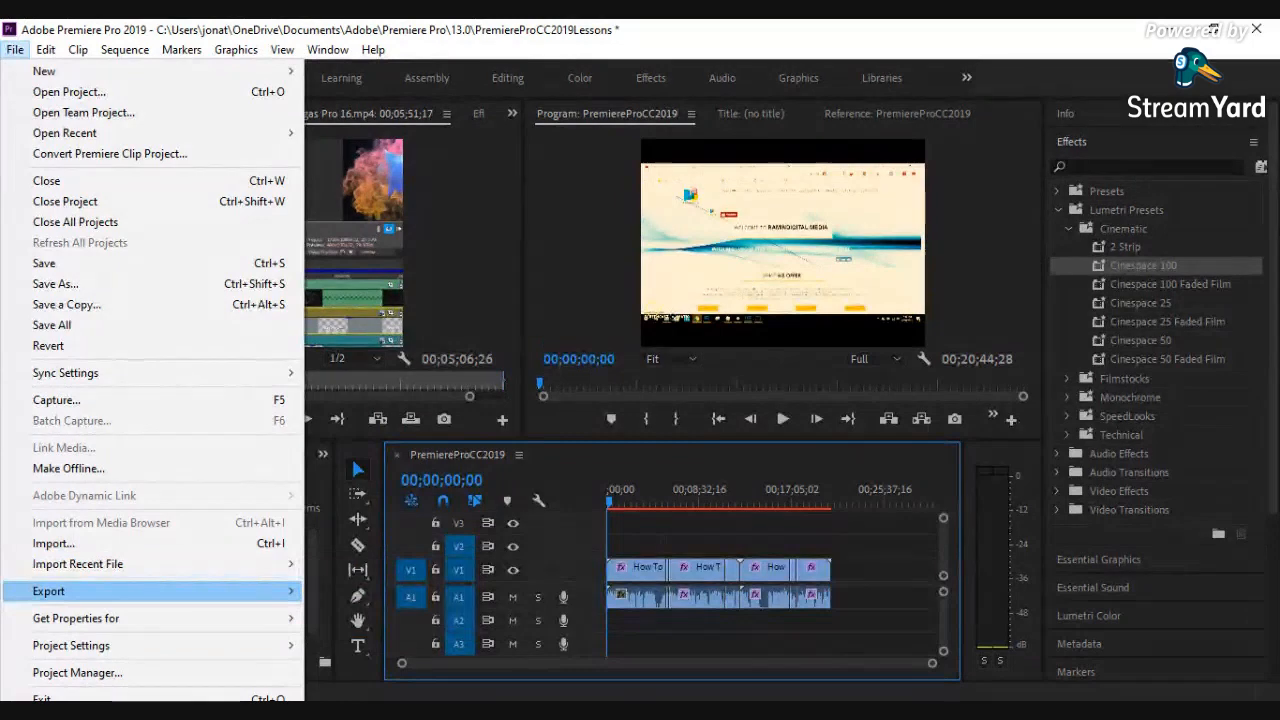
click(391, 364)
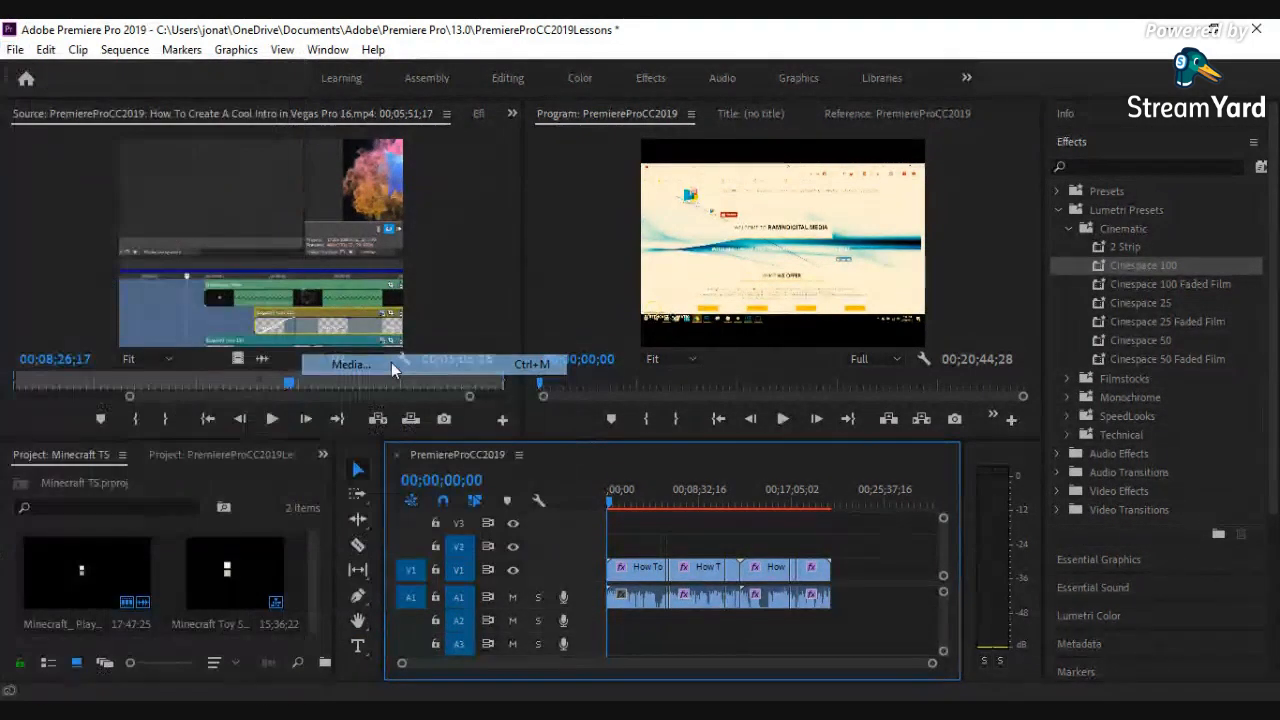